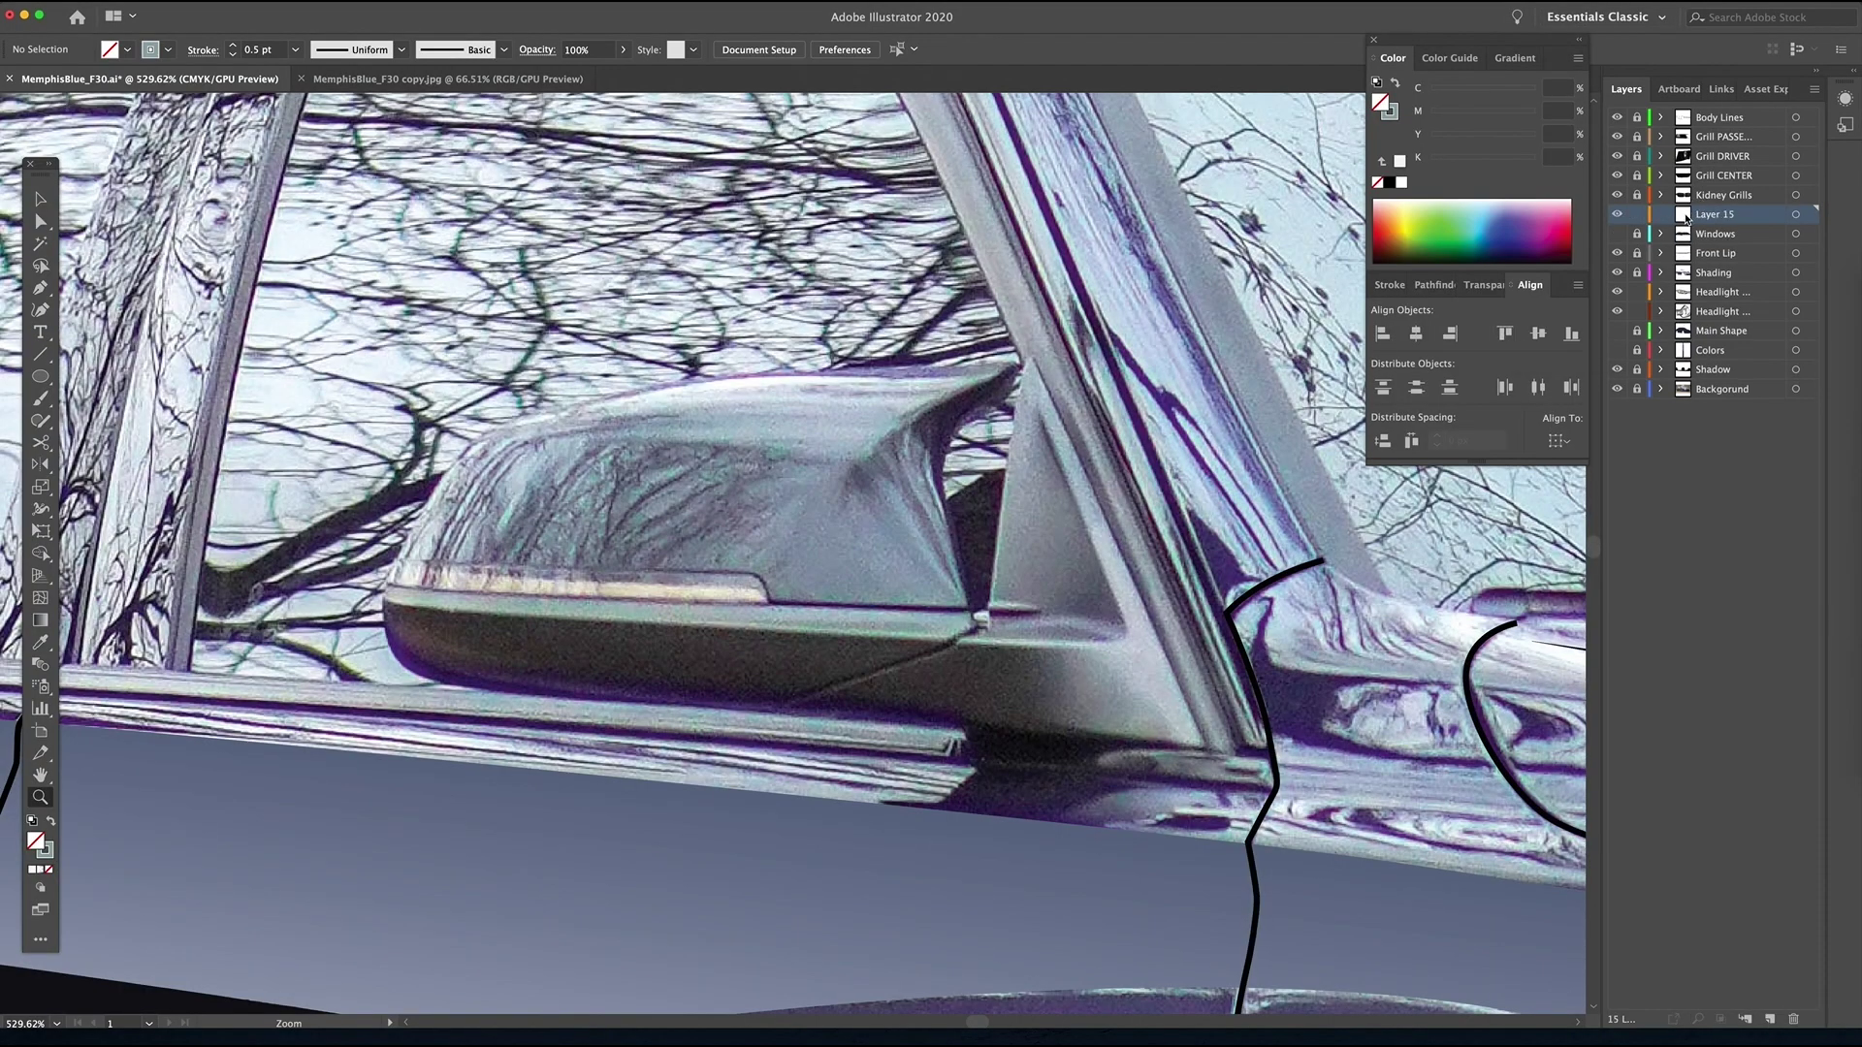
# - Rename Layer 15 as Mirror
pyautogui.doubleClick(1688, 218)
pyautogui.write('Mirror')
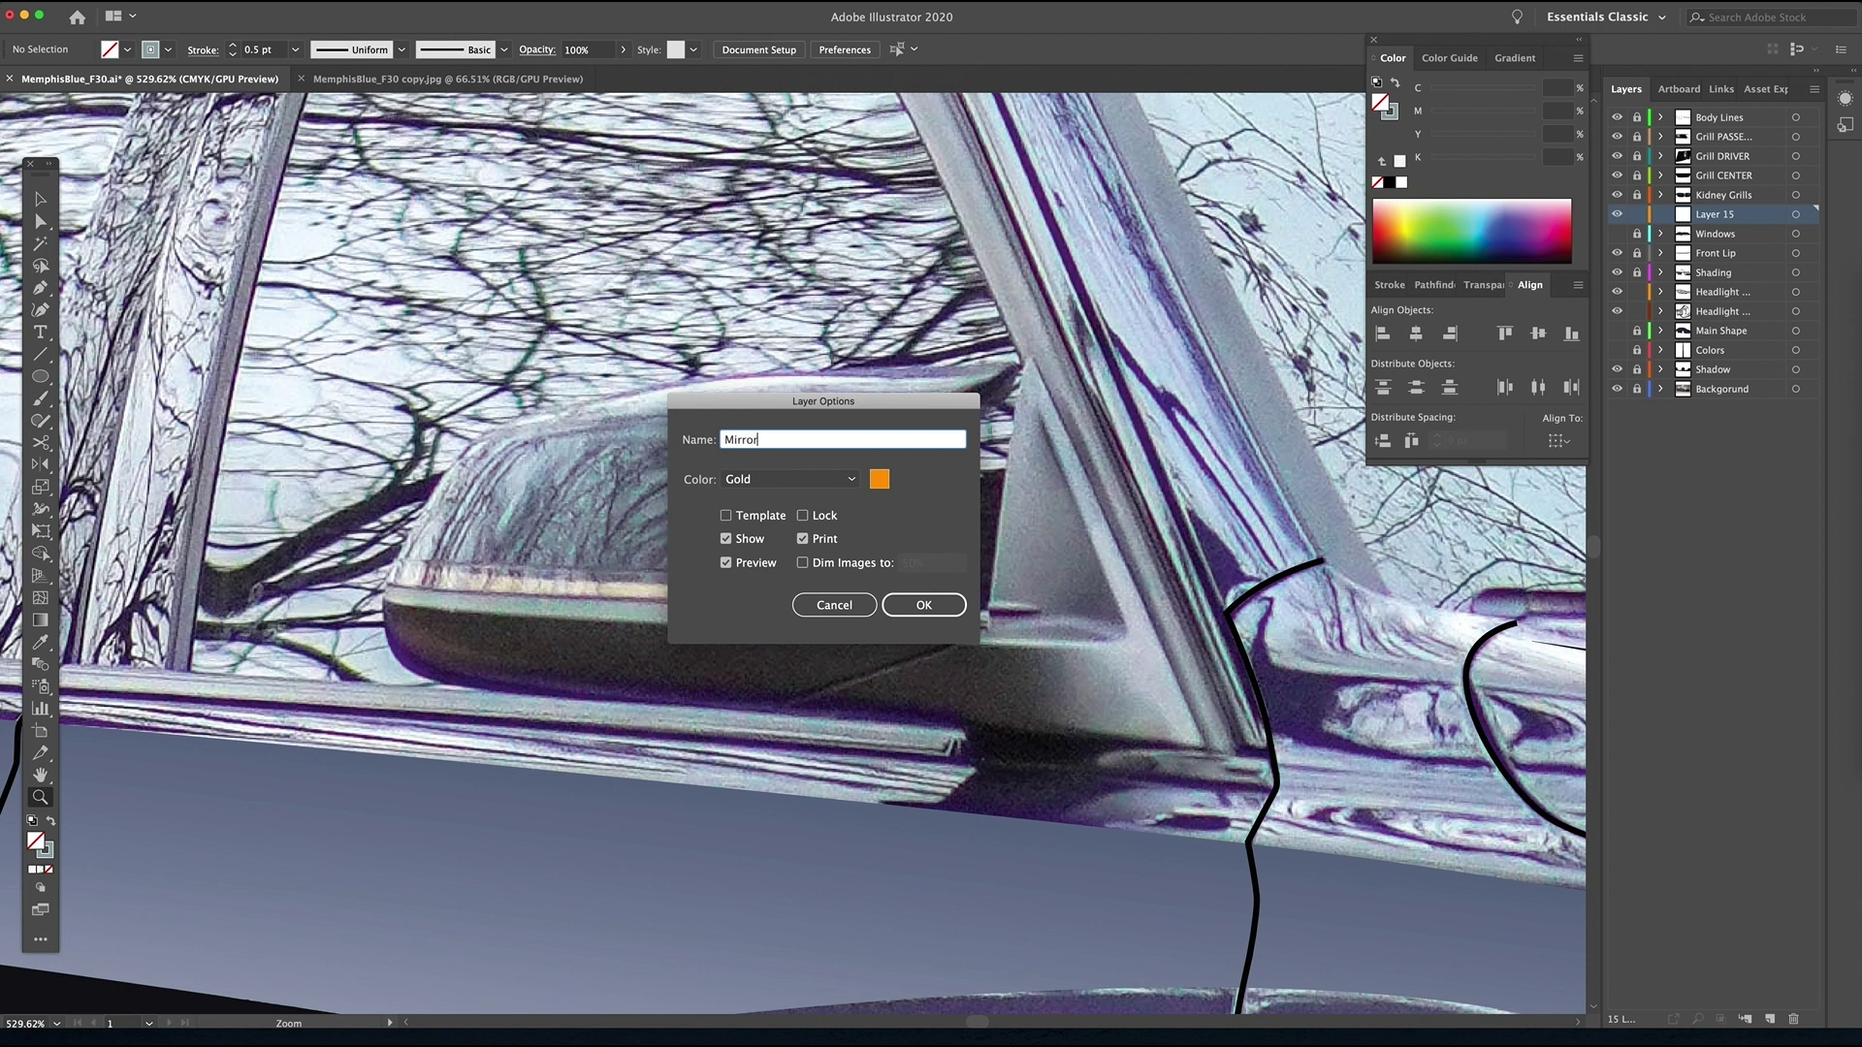
pyautogui.press('Return')
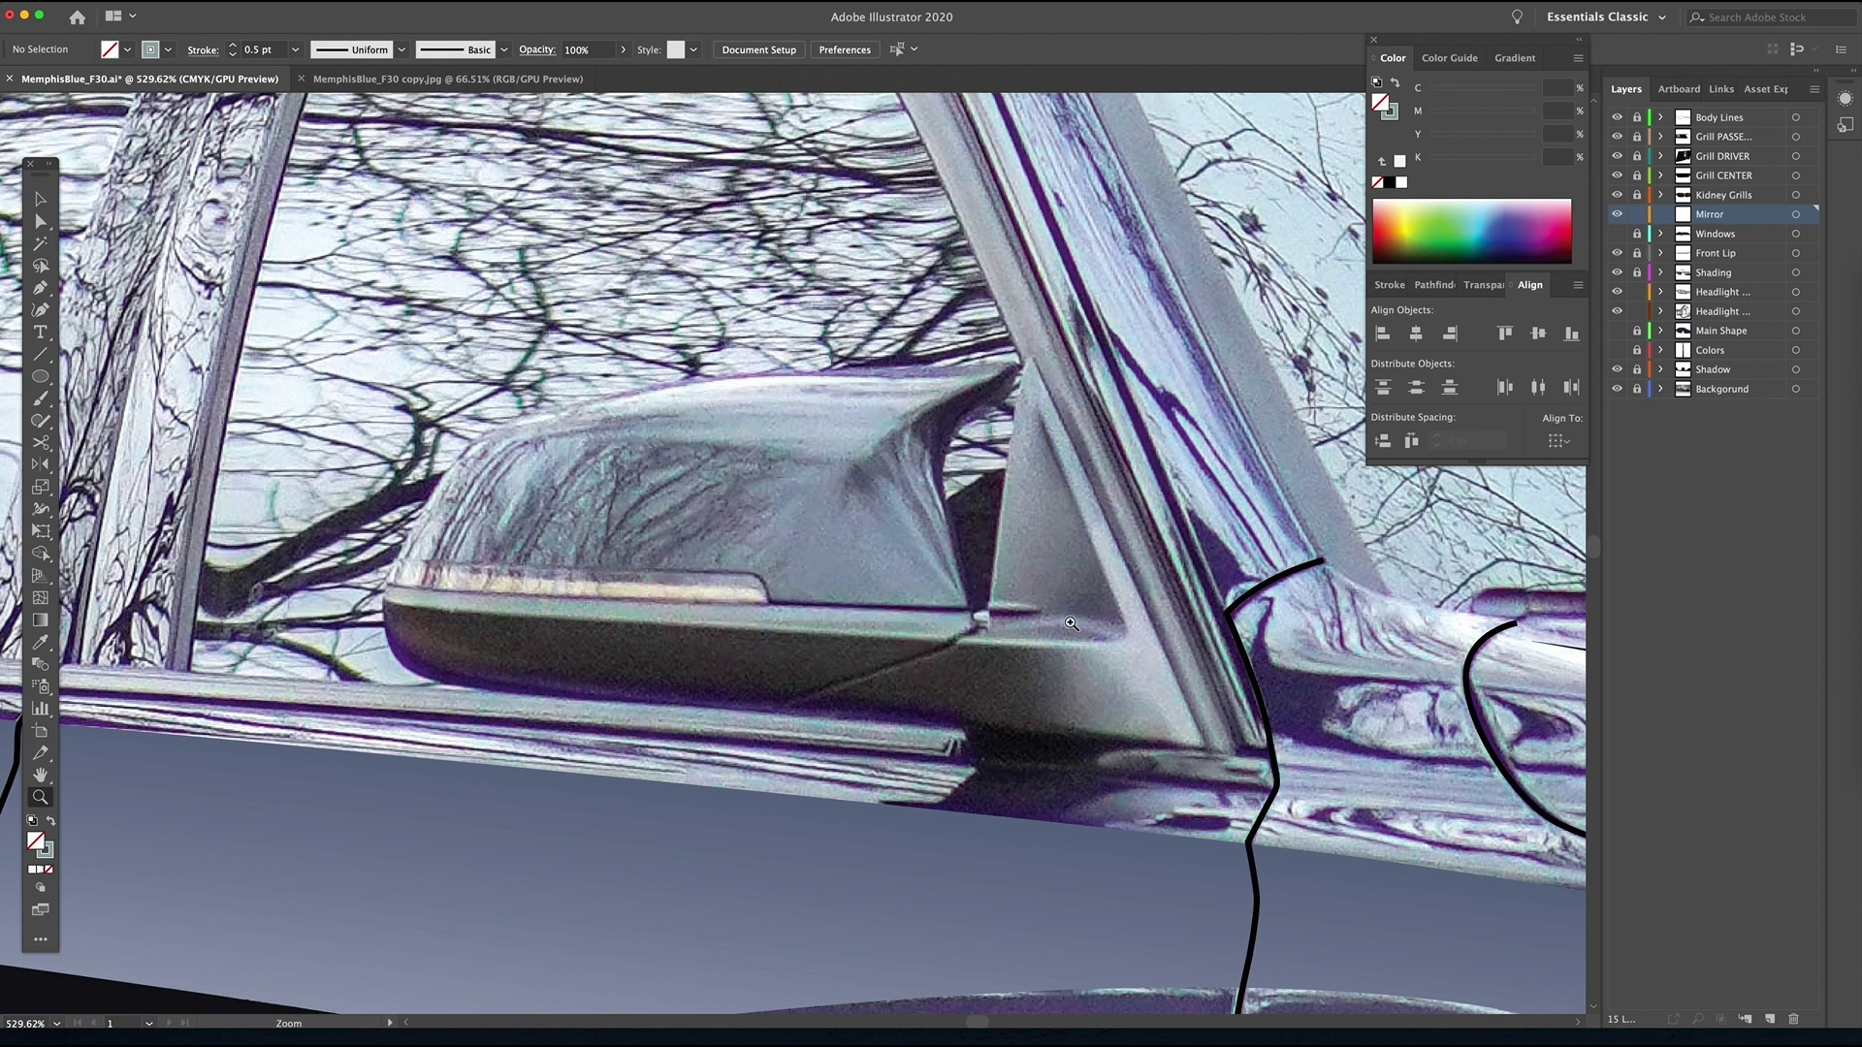
# - Hide the Shading layer and trace a closed outline around the mirror's lower housing and triangular window mount
pyautogui.press('p')
pyautogui.click(1617, 274)
pyautogui.scroll(1, 872, 485)
pyautogui.hscroll(2, 873, 485)
pyautogui.click(945, 413)
pyautogui.click(1120, 803)
pyautogui.click(1094, 801)
pyautogui.click(617, 769)
pyautogui.click(301, 641)
pyautogui.click(878, 666)
pyautogui.click(945, 413)
pyautogui.press('super+equal')
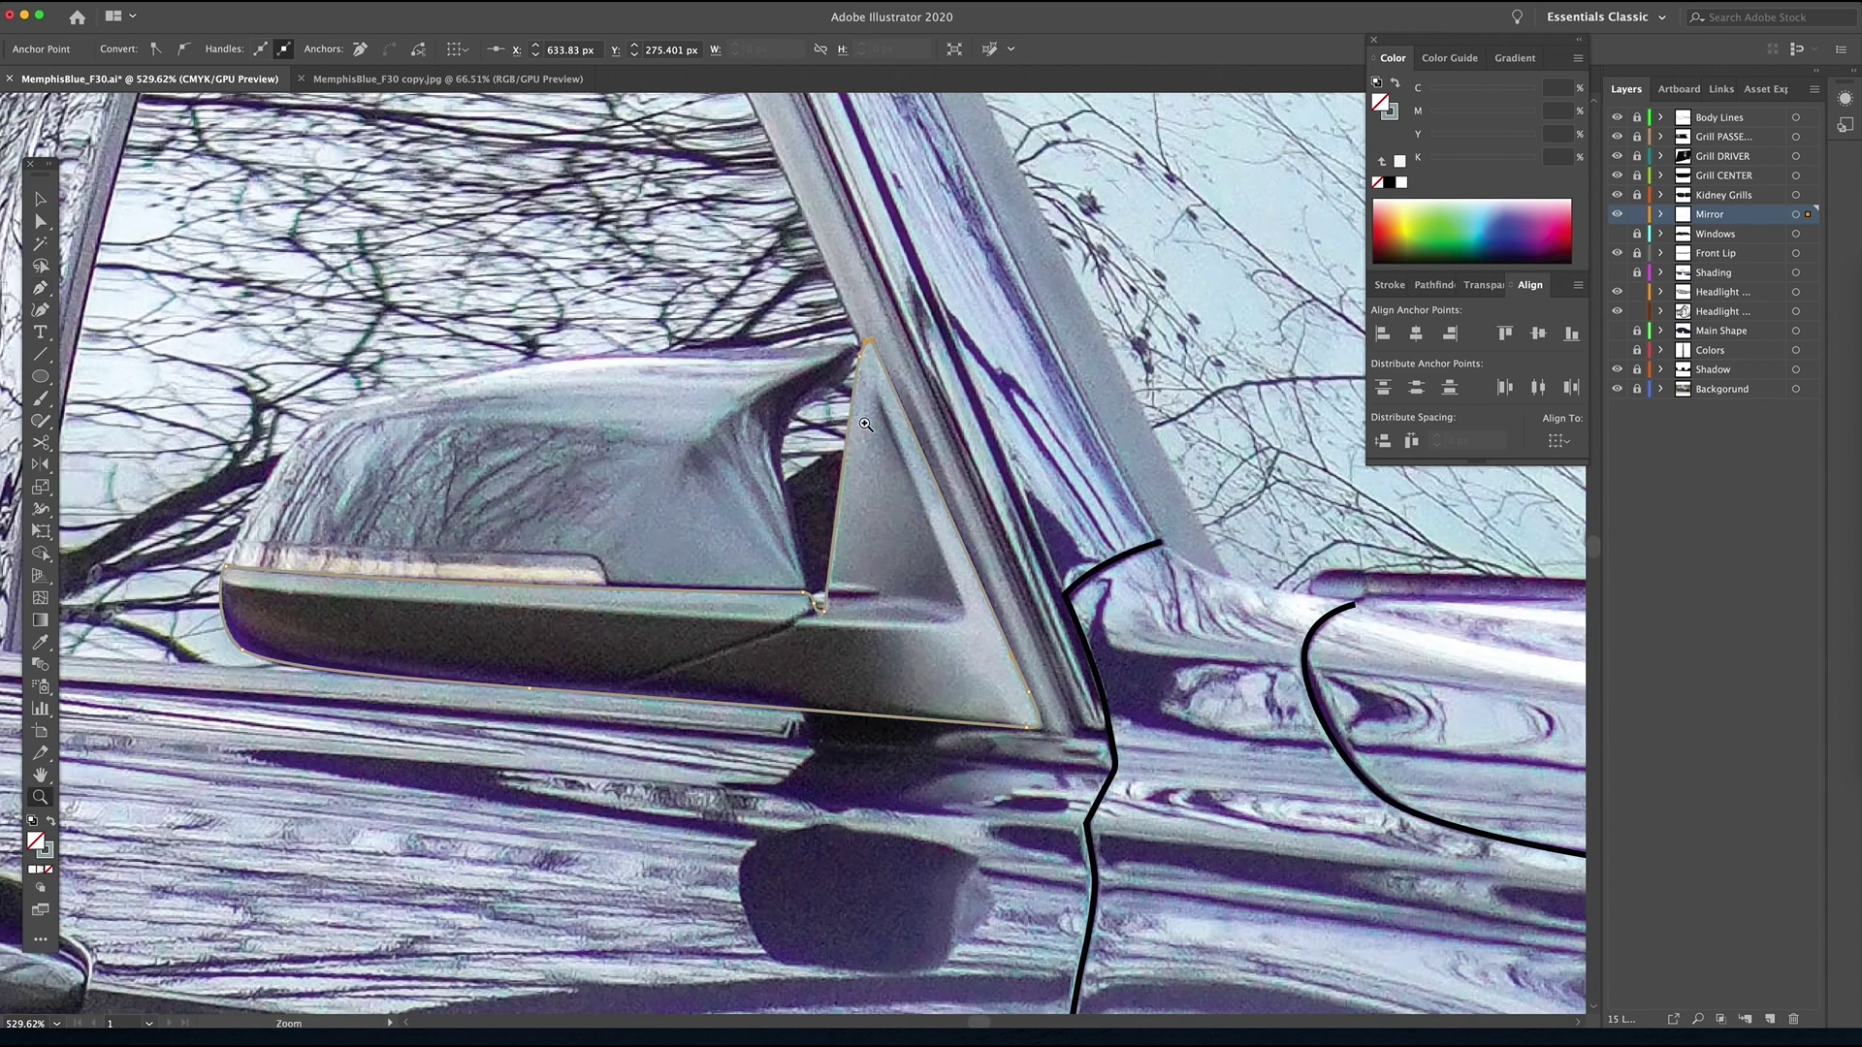
# - Fill the housing outline with a dark colour sampled from the photo's lower housing and hide the shape
pyautogui.press('i')
pyautogui.click(969, 632)
pyautogui.hotkey('ctrl', '3')
# - Trace the light face of the mirror mount beside the window pillar and fill it with a colour sampled from the photo
pyautogui.hscroll(2, 970, 631)
pyautogui.press('p')
pyautogui.click(982, 332)
pyautogui.click(1075, 566)
pyautogui.click(1066, 593)
pyautogui.click(999, 602)
pyautogui.click(976, 695)
pyautogui.click(1005, 699)
pyautogui.moveTo(1150, 714); pyautogui.dragTo(1171, 722)
pyautogui.click(981, 333)
pyautogui.press('i')
pyautogui.click(1047, 639)
pyautogui.moveTo(1042, 582); pyautogui.dragTo(1031, 504)
# - Trace the narrow light strip along the upper edge of the lower housing and give it the same light fill
pyautogui.press('p')
pyautogui.click(235, 472)
pyautogui.click(979, 523)
pyautogui.click(967, 483)
pyautogui.hotkey('shift', 'x')
pyautogui.rightClick(962, 485)
pyautogui.press('Escape')
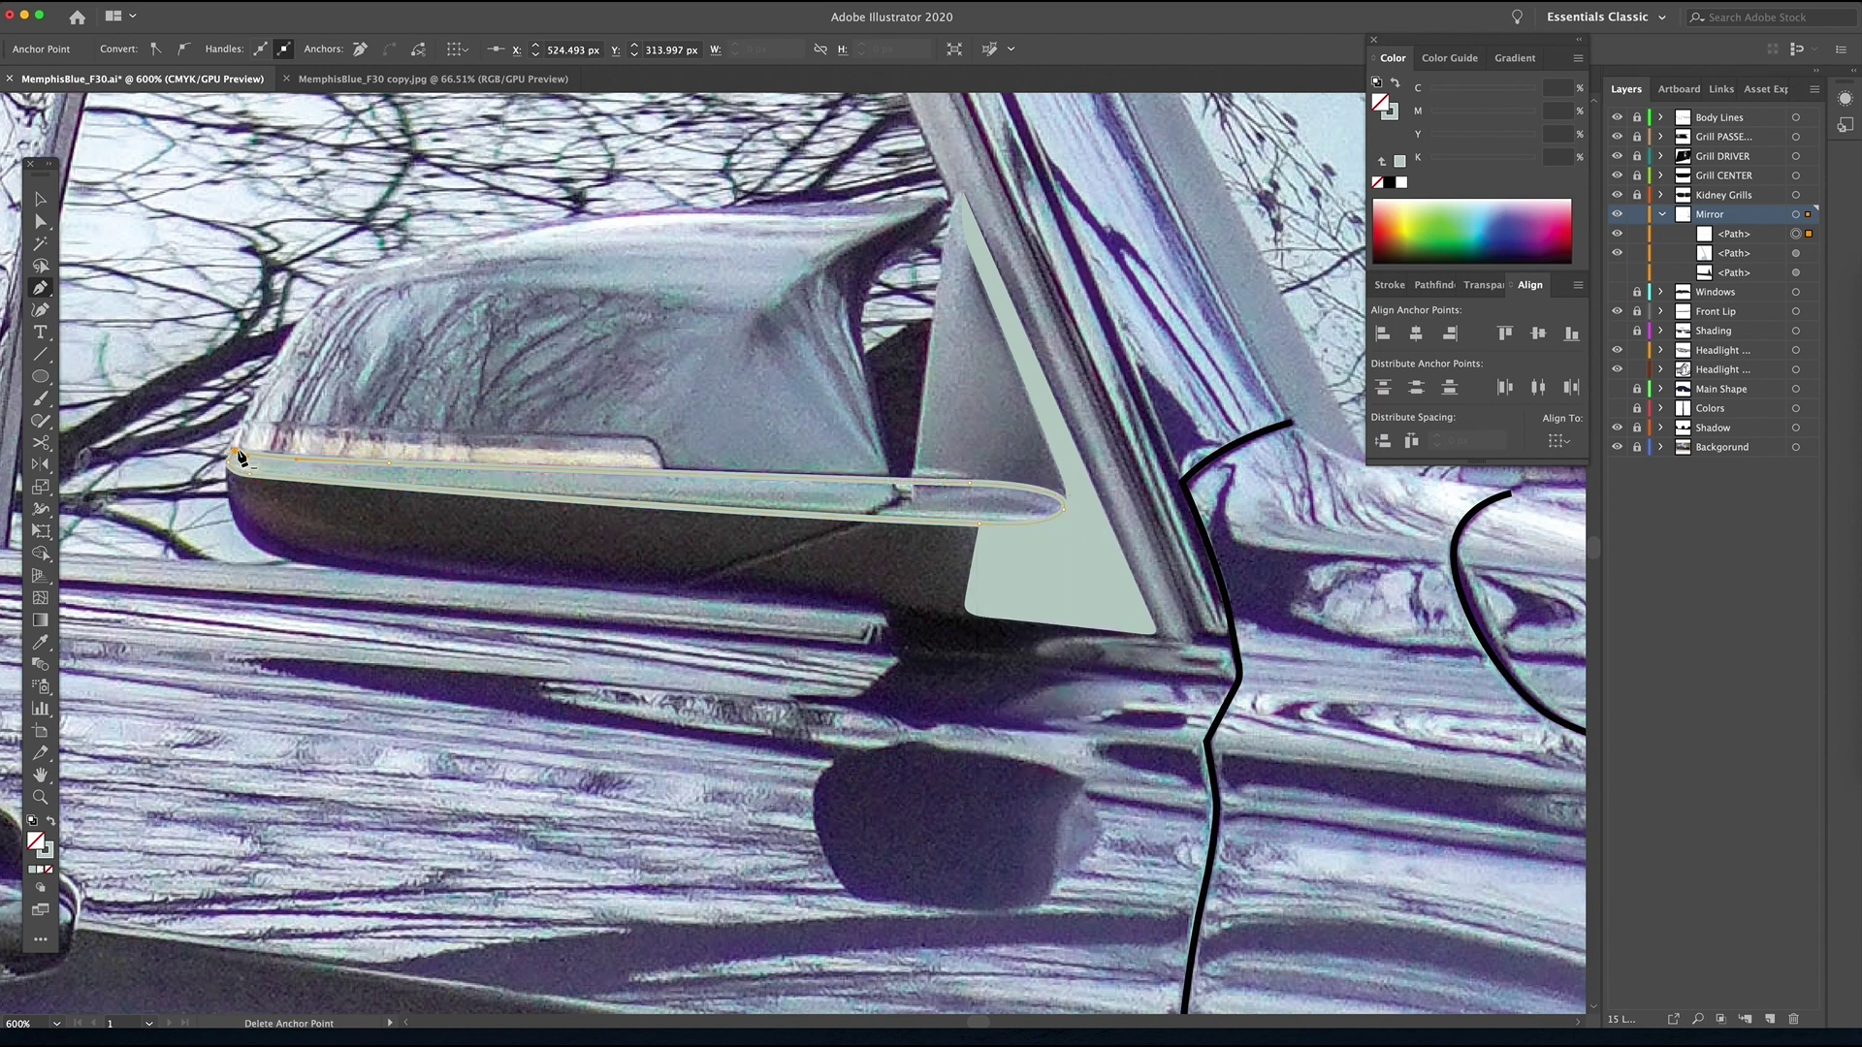
pyautogui.hotkey('shift', 'x')
pyautogui.press('v')
pyautogui.rightClick(1021, 565)
pyautogui.click(1096, 420)
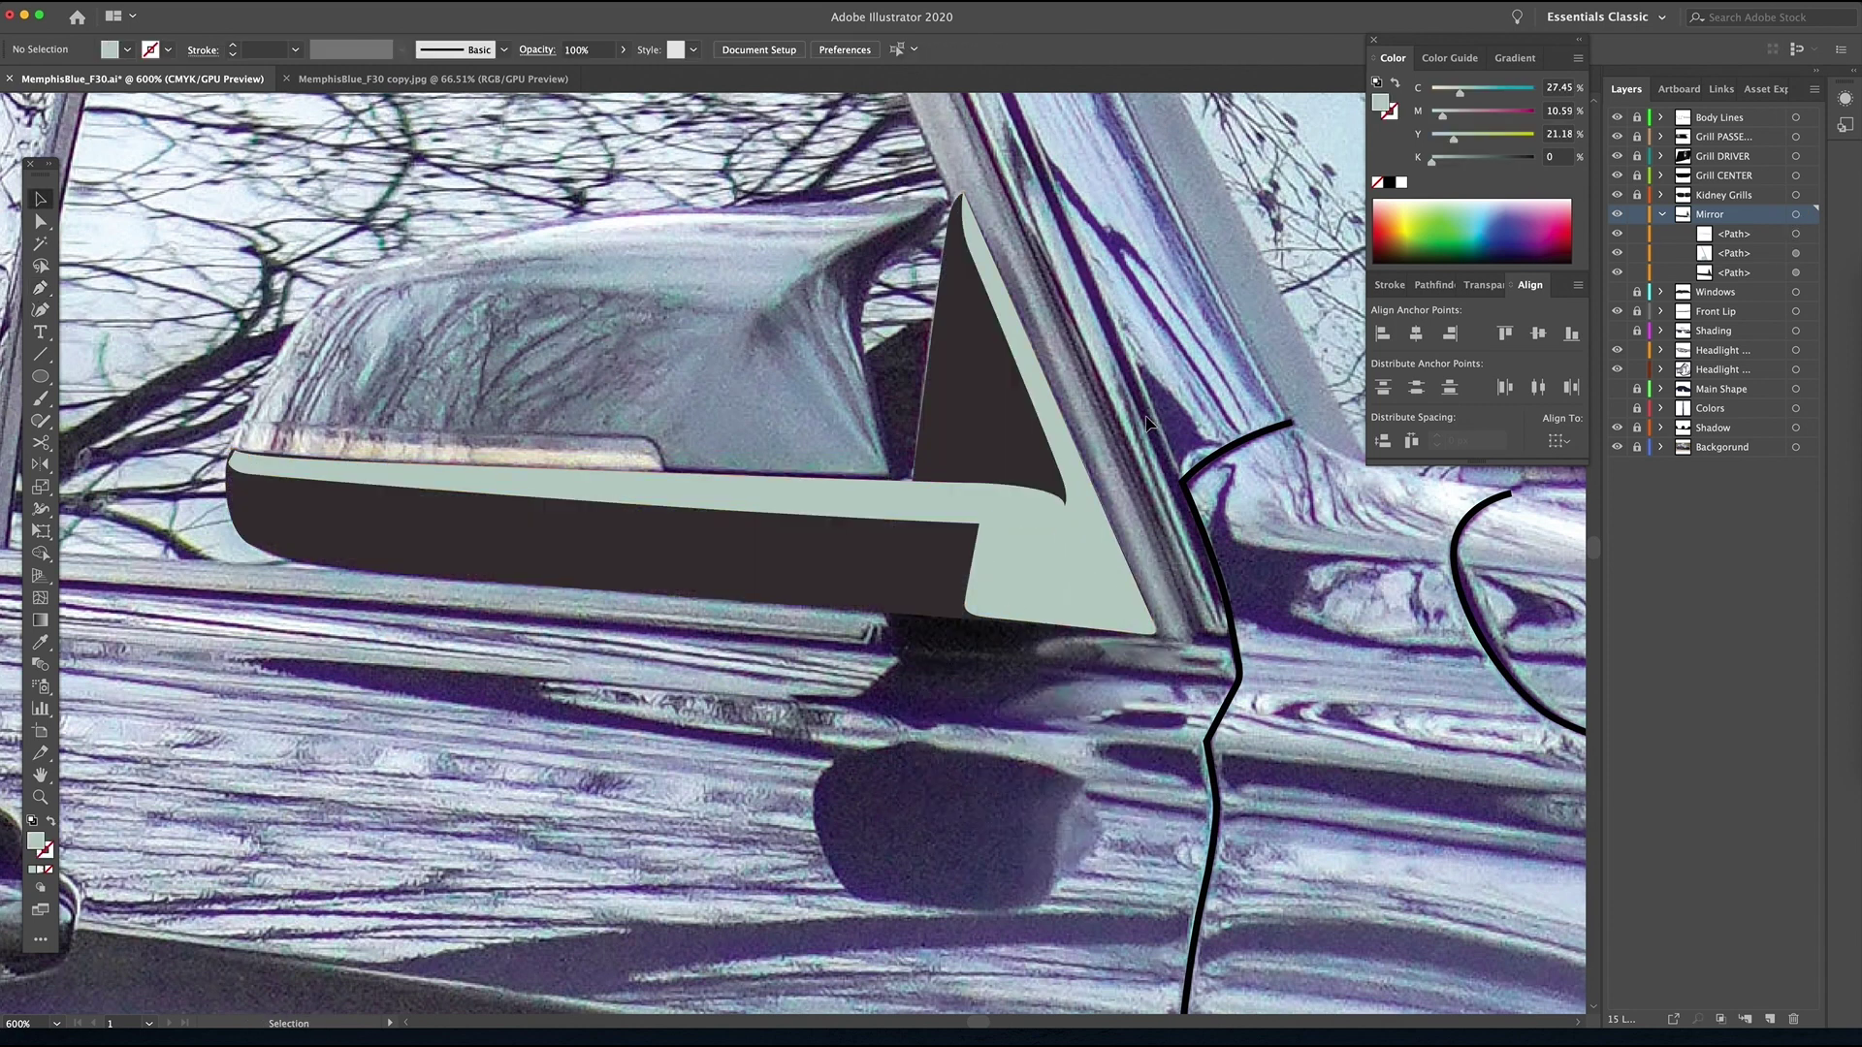
# - Hide all finished mirror shapes to uncover the reference photo
pyautogui.hotkey('ctrl', 'a')
pyautogui.hotkey('ctrl', '3')
pyautogui.scroll(5, 776, 485)
# - Trace the mirror cap above the lower housing, fill it with a sampled dark purple, and hide the shape
pyautogui.press('p')
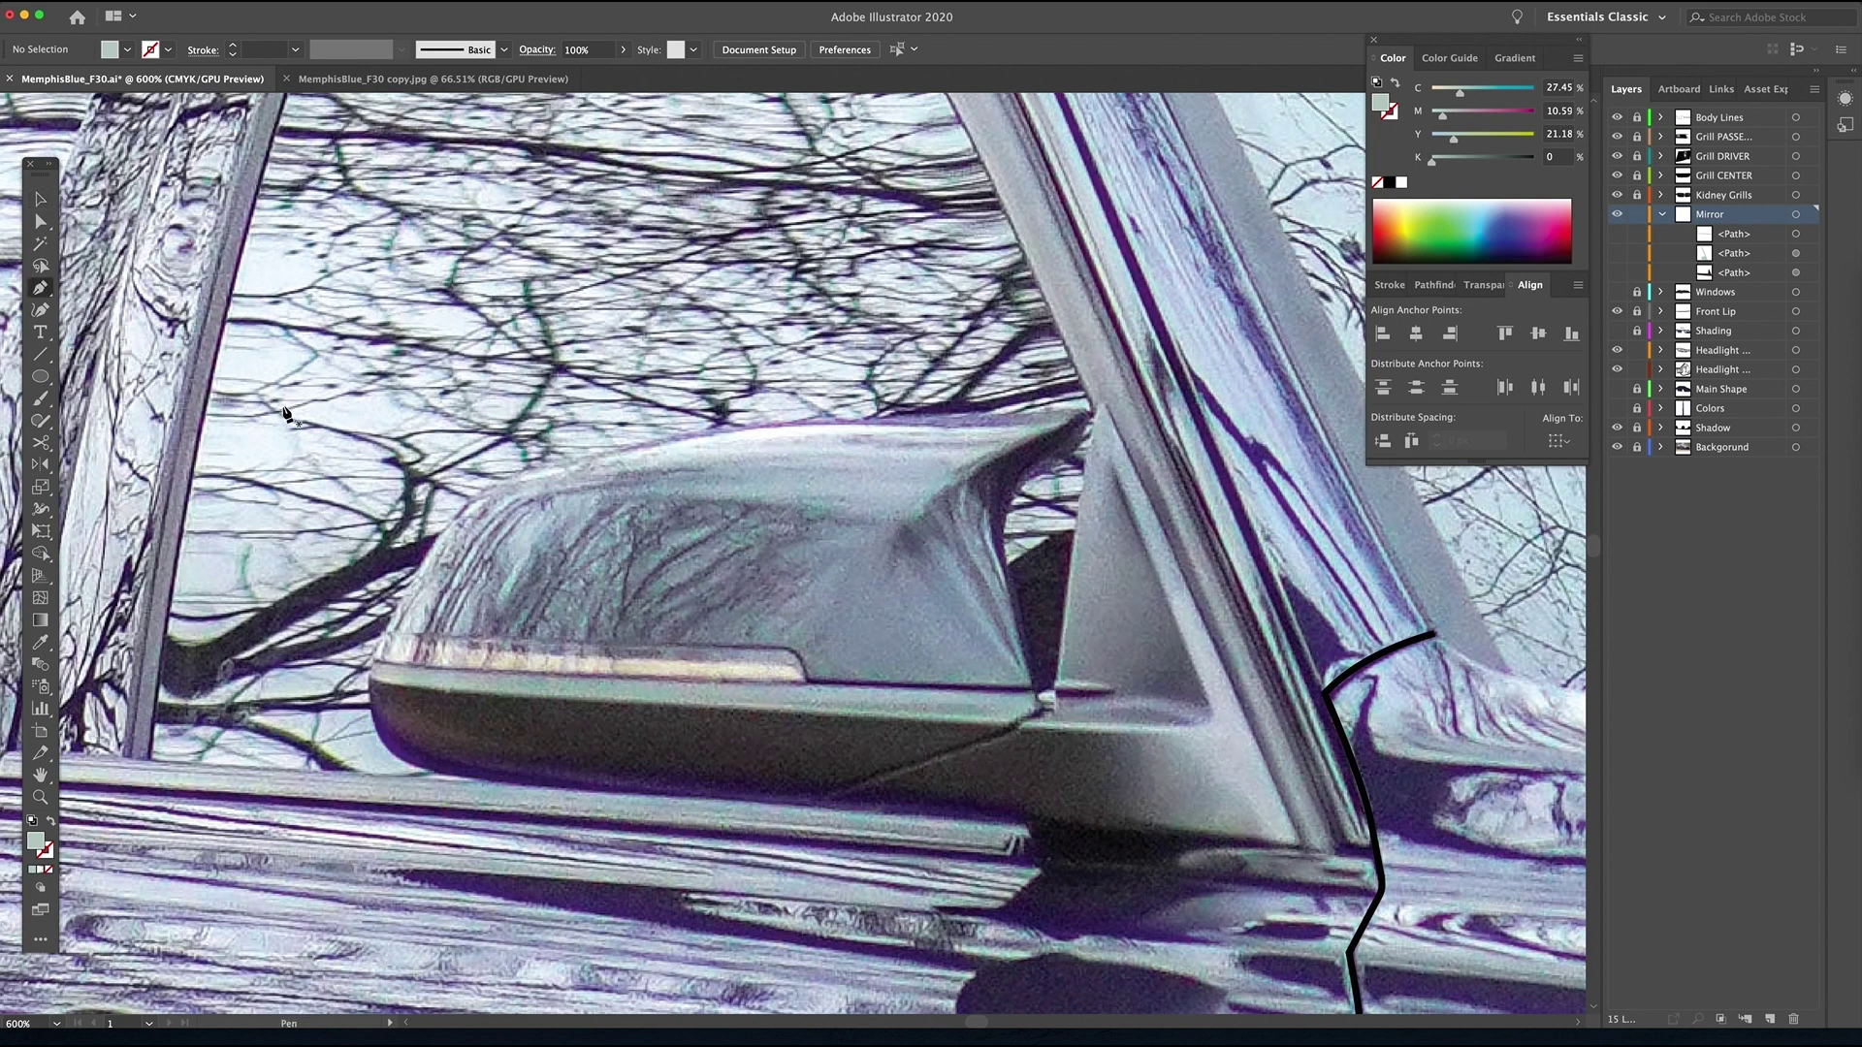
pyautogui.click(1041, 696)
pyautogui.click(450, 671)
pyautogui.click(374, 666)
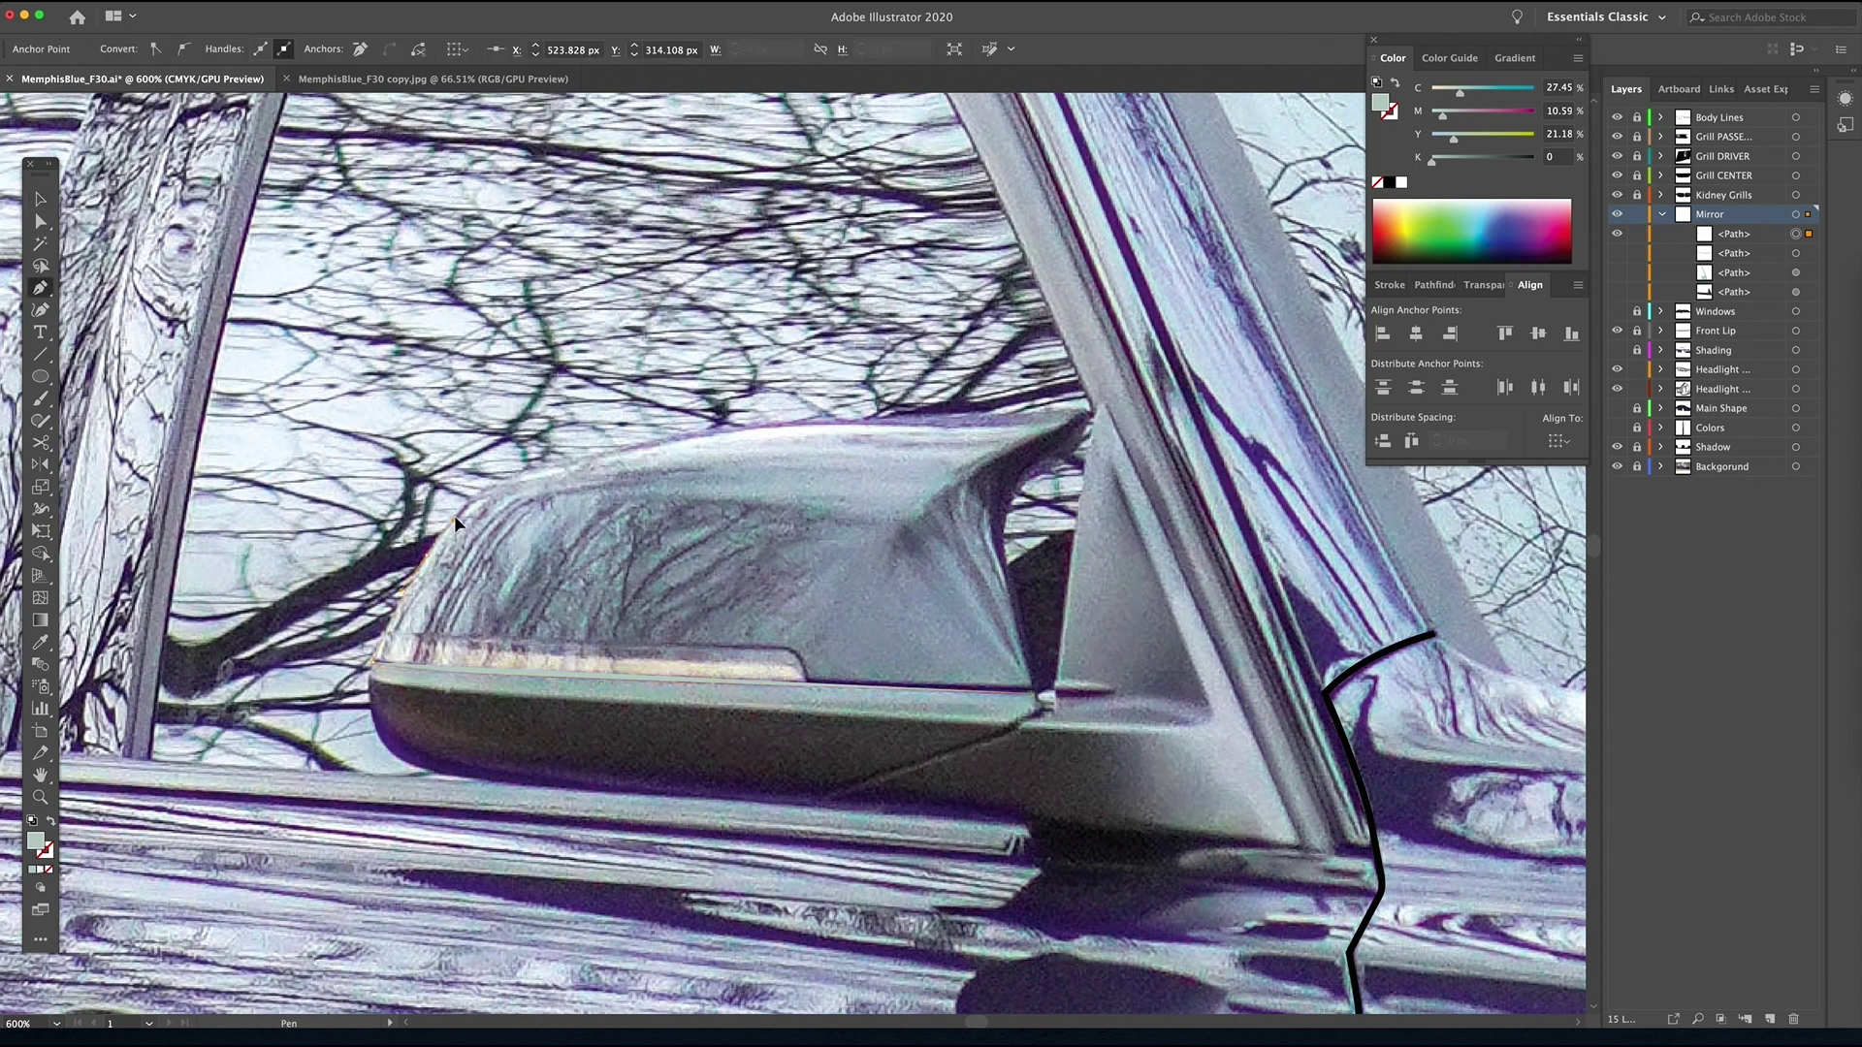
pyautogui.click(426, 555)
pyautogui.moveTo(559, 463); pyautogui.dragTo(625, 442)
pyautogui.click(735, 425)
pyautogui.click(1050, 412)
pyautogui.hotkey('shift', 'x')
pyautogui.click(1012, 482)
pyautogui.click(995, 523)
pyautogui.click(1023, 642)
pyautogui.click(1036, 697)
pyautogui.press('i')
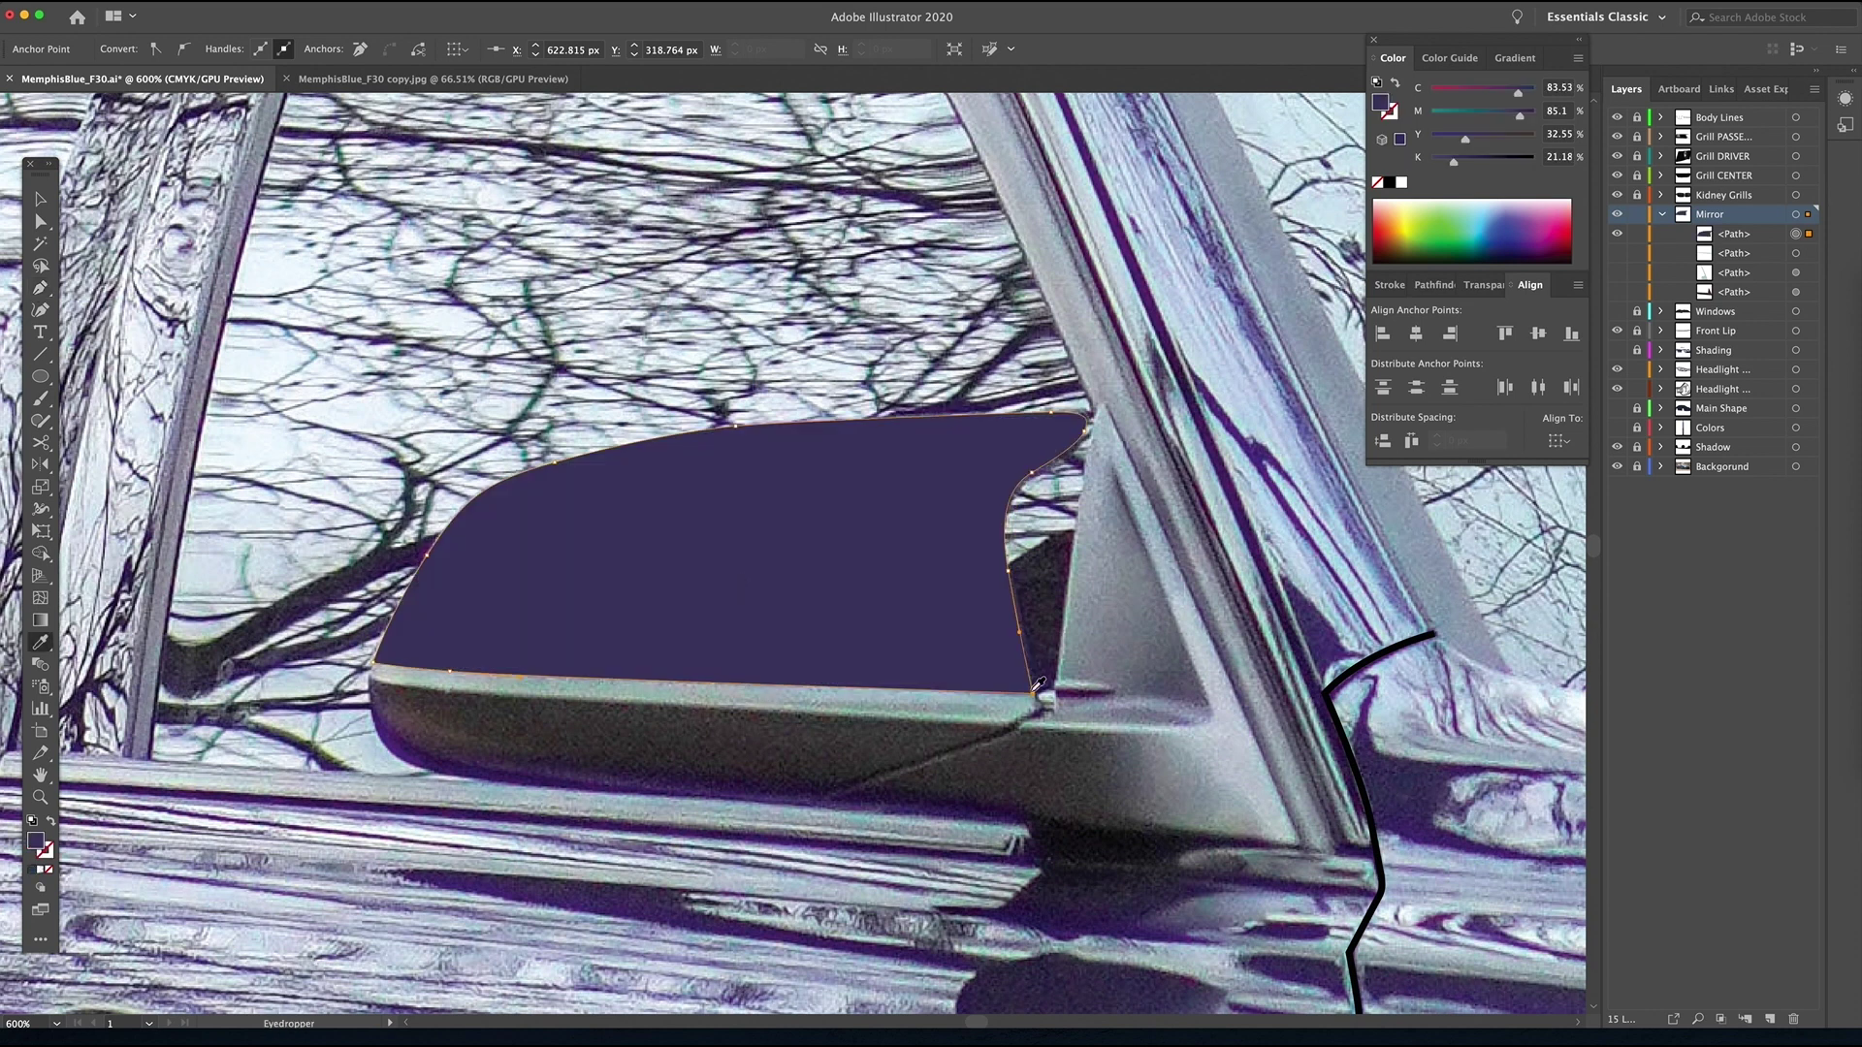
pyautogui.press('v')
pyautogui.hotkey('ctrl', 'shift', 'a')
# - Trace the indicator strip along the bottom edge of the mirror cap as a closed shape and hide it
pyautogui.hotkey('ctrl', '=')
pyautogui.press('p')
pyautogui.click(1035, 622)
pyautogui.click(618, 610)
pyautogui.click(455, 600)
pyautogui.click(475, 561)
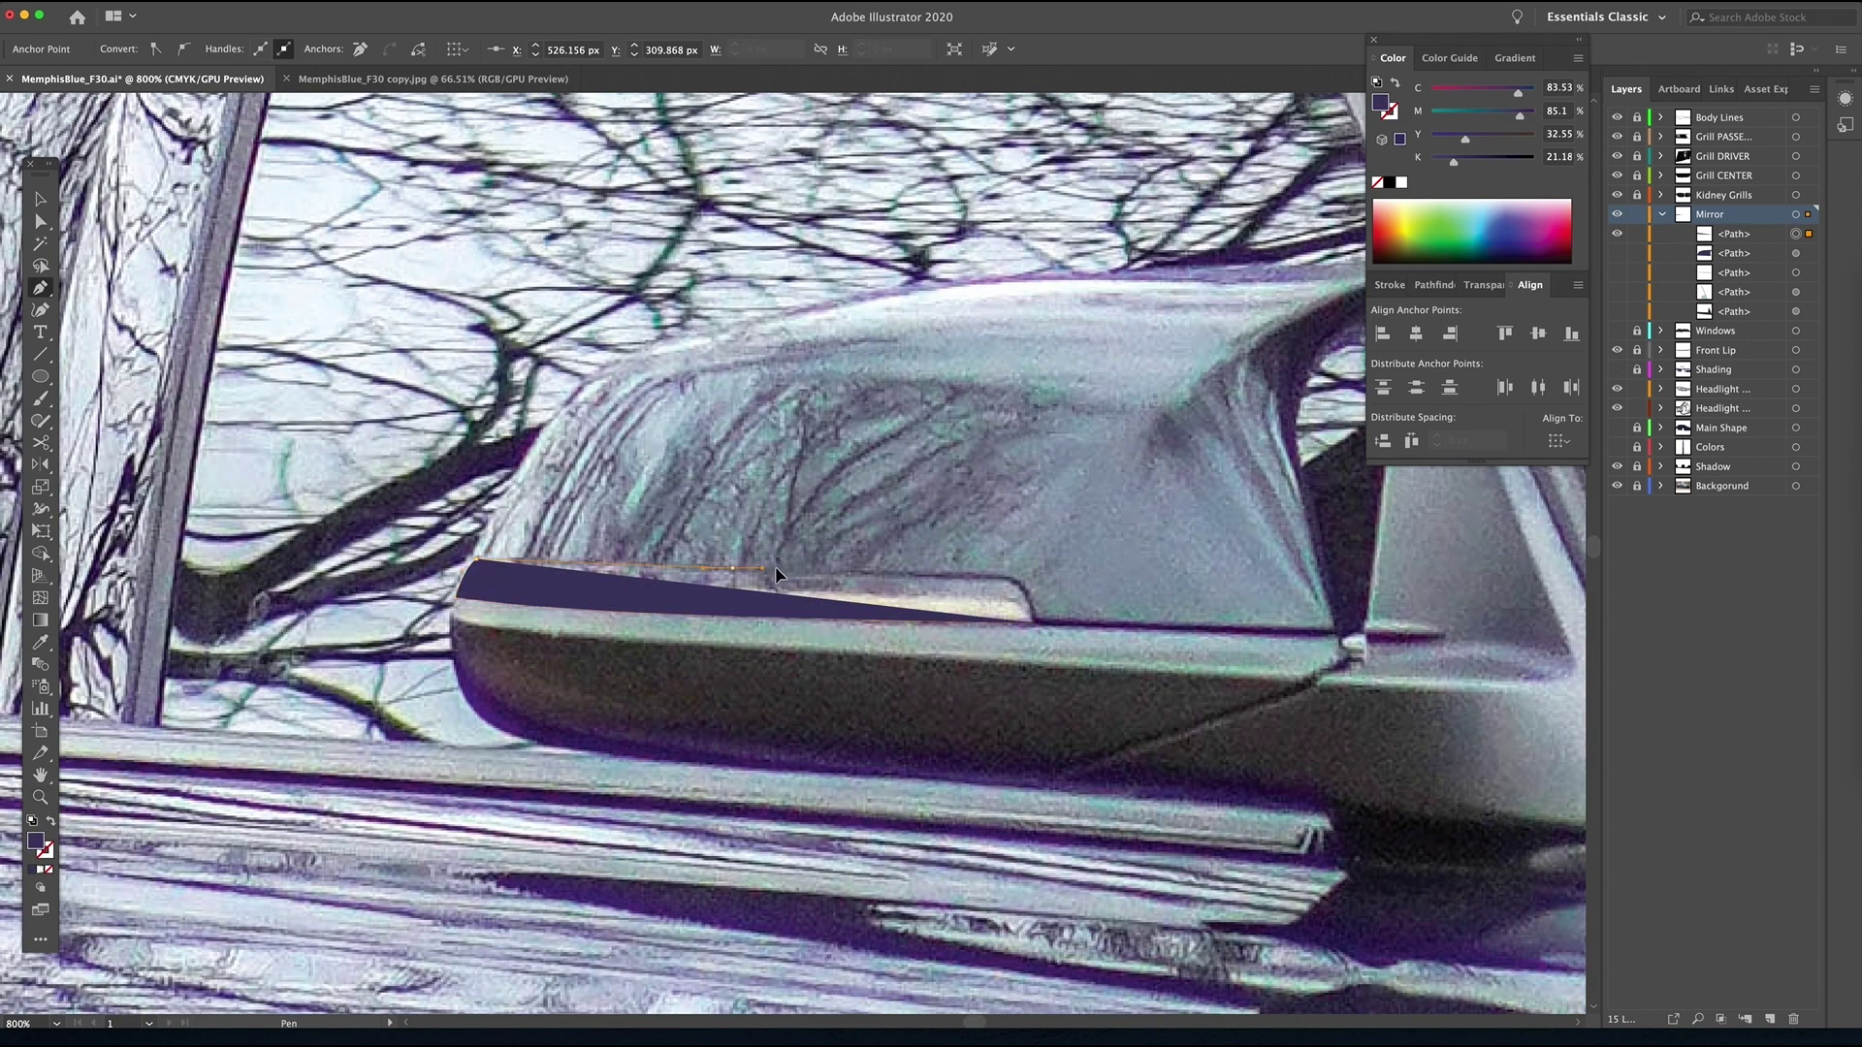
pyautogui.click(965, 585)
pyautogui.click(1036, 622)
pyautogui.hotkey('ctrl', 'shift', 'a')
# - Trace the dark inner edge of the mirror cap up to its pointed tip and fill it with the dark purple
pyautogui.hscroll(5, 939, 678)
pyautogui.scroll(2, 938, 679)
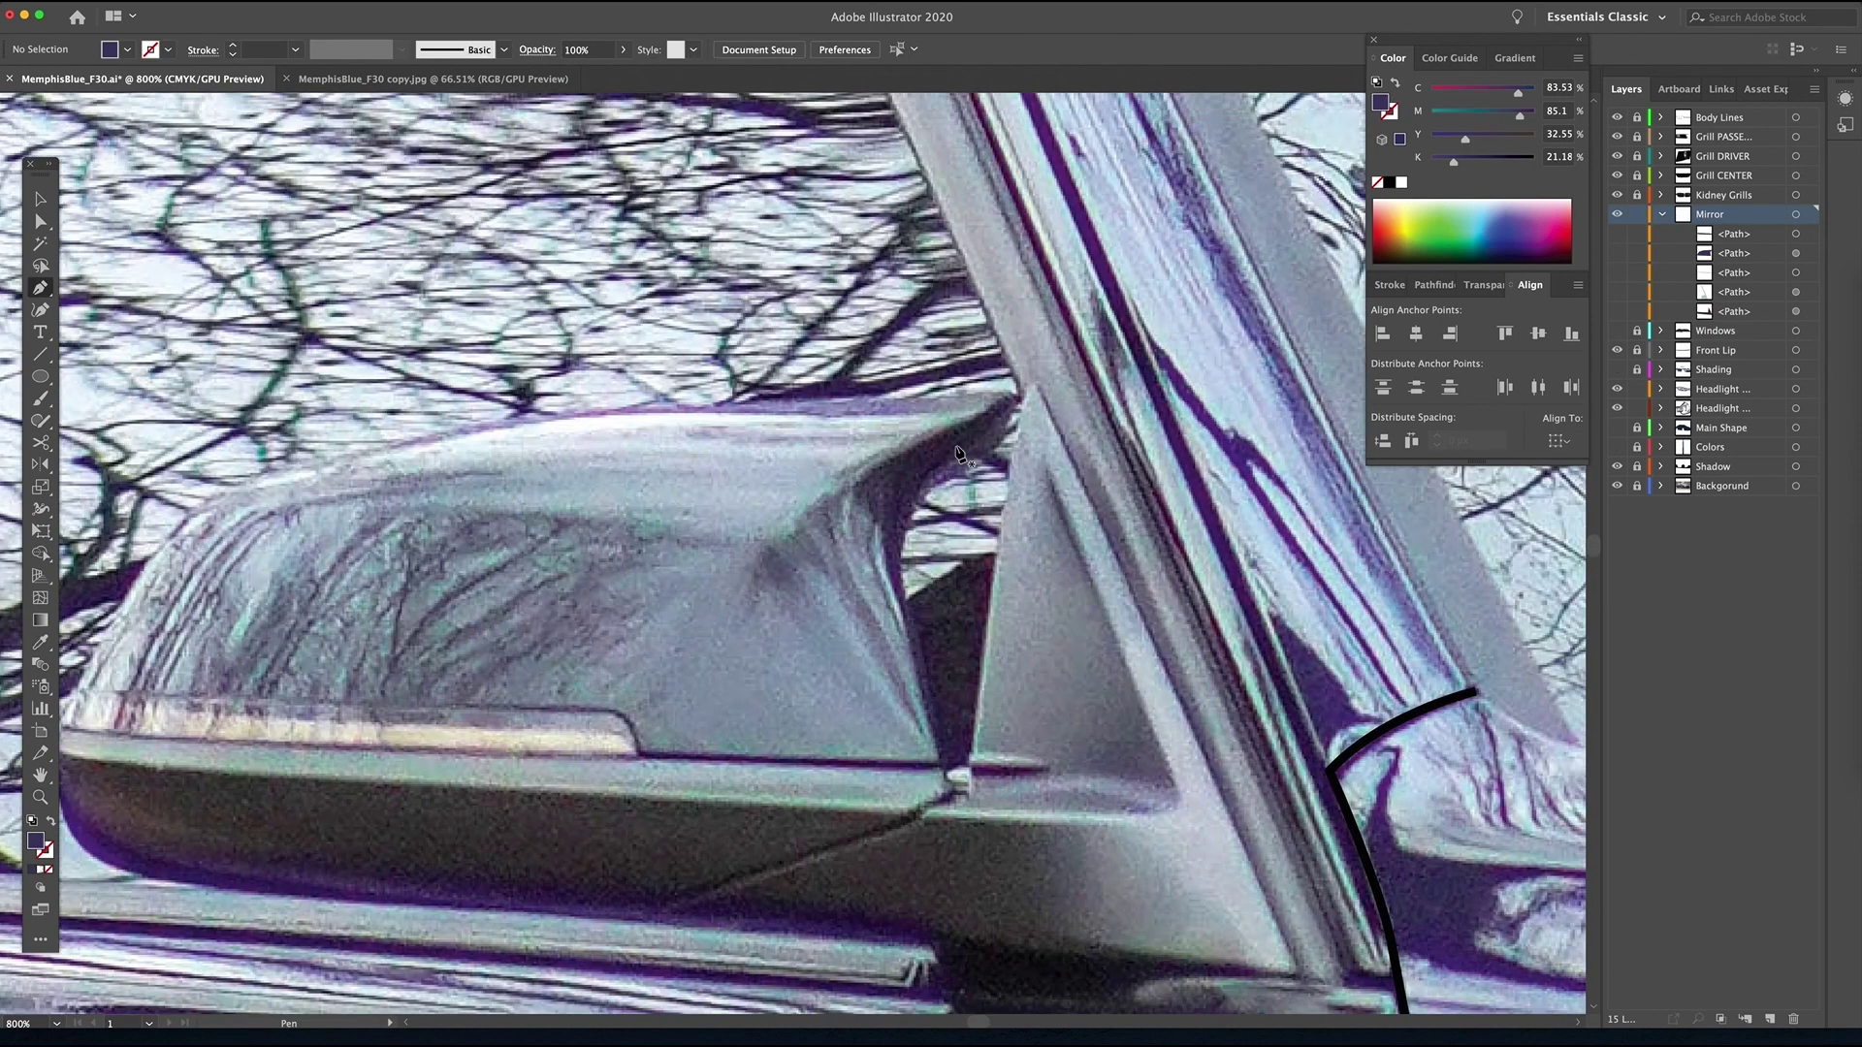
pyautogui.click(938, 766)
pyautogui.click(874, 477)
pyautogui.moveTo(1012, 401); pyautogui.dragTo(914, 424)
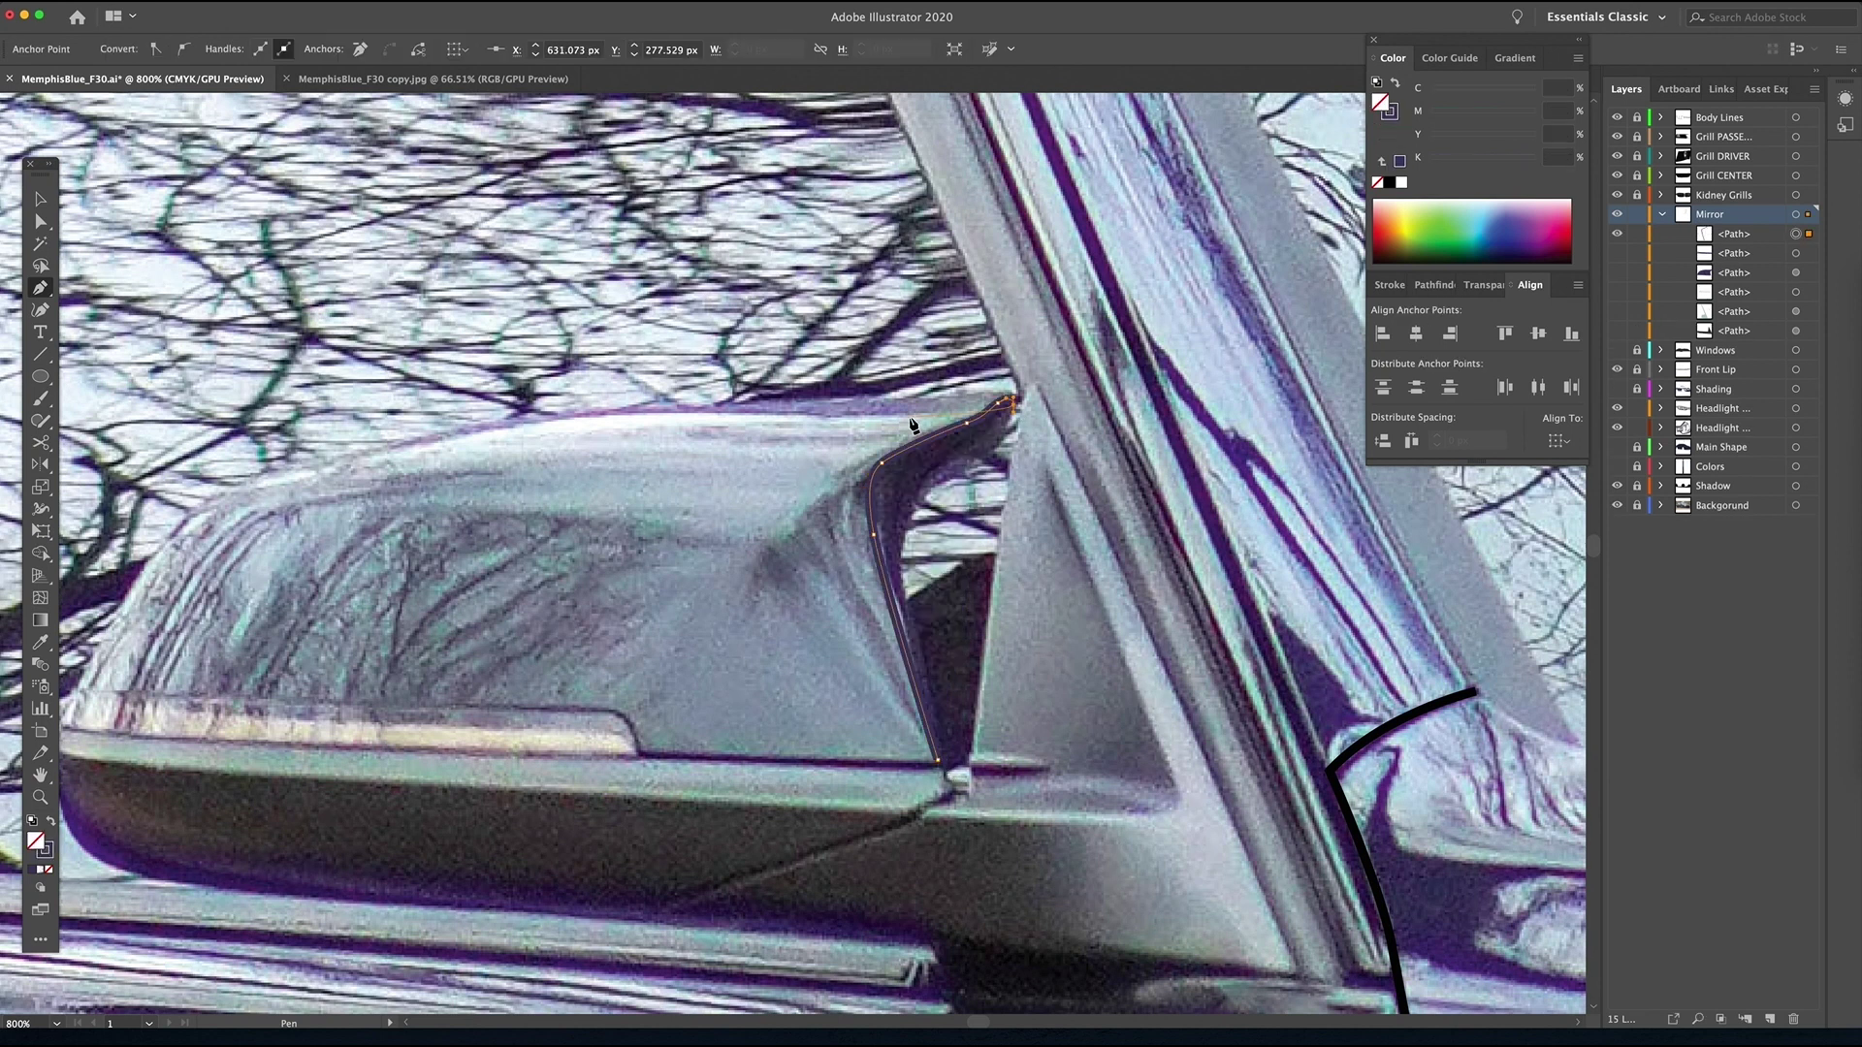
pyautogui.click(931, 485)
pyautogui.click(902, 561)
pyautogui.click(902, 590)
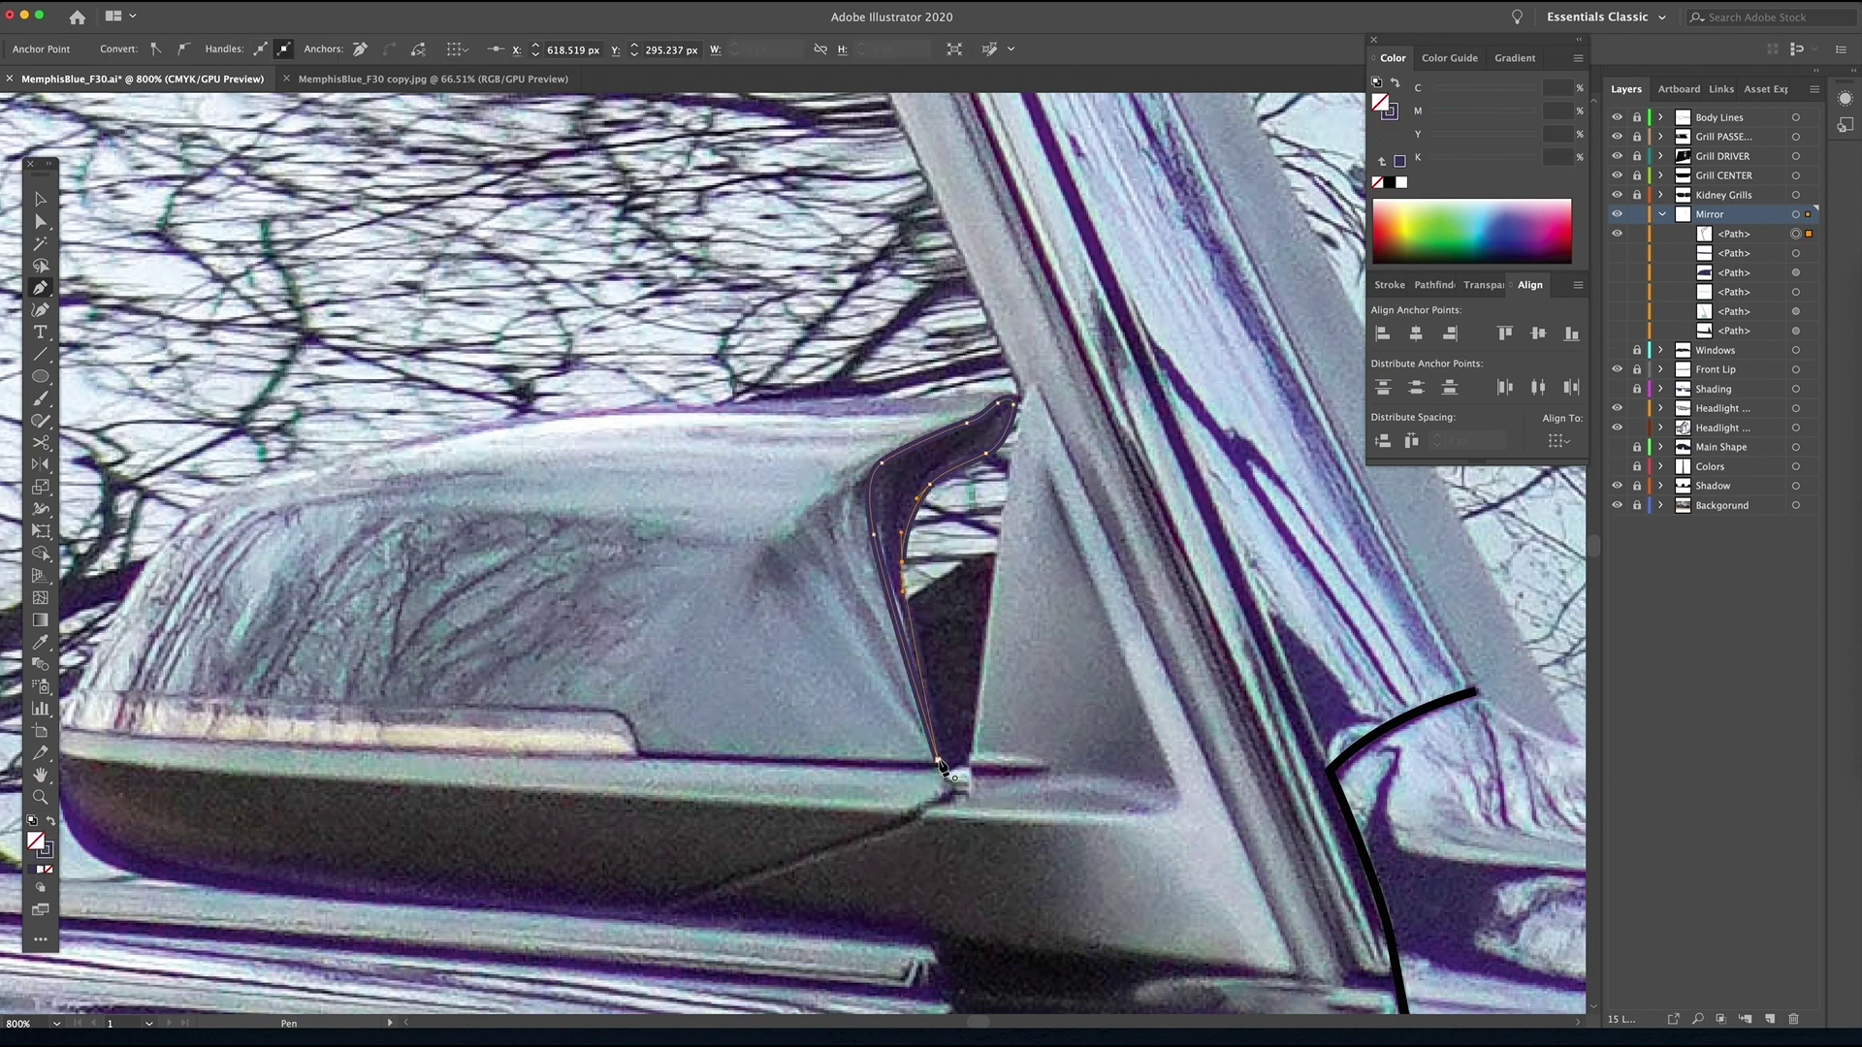
pyautogui.click(939, 761)
pyautogui.click(51, 824)
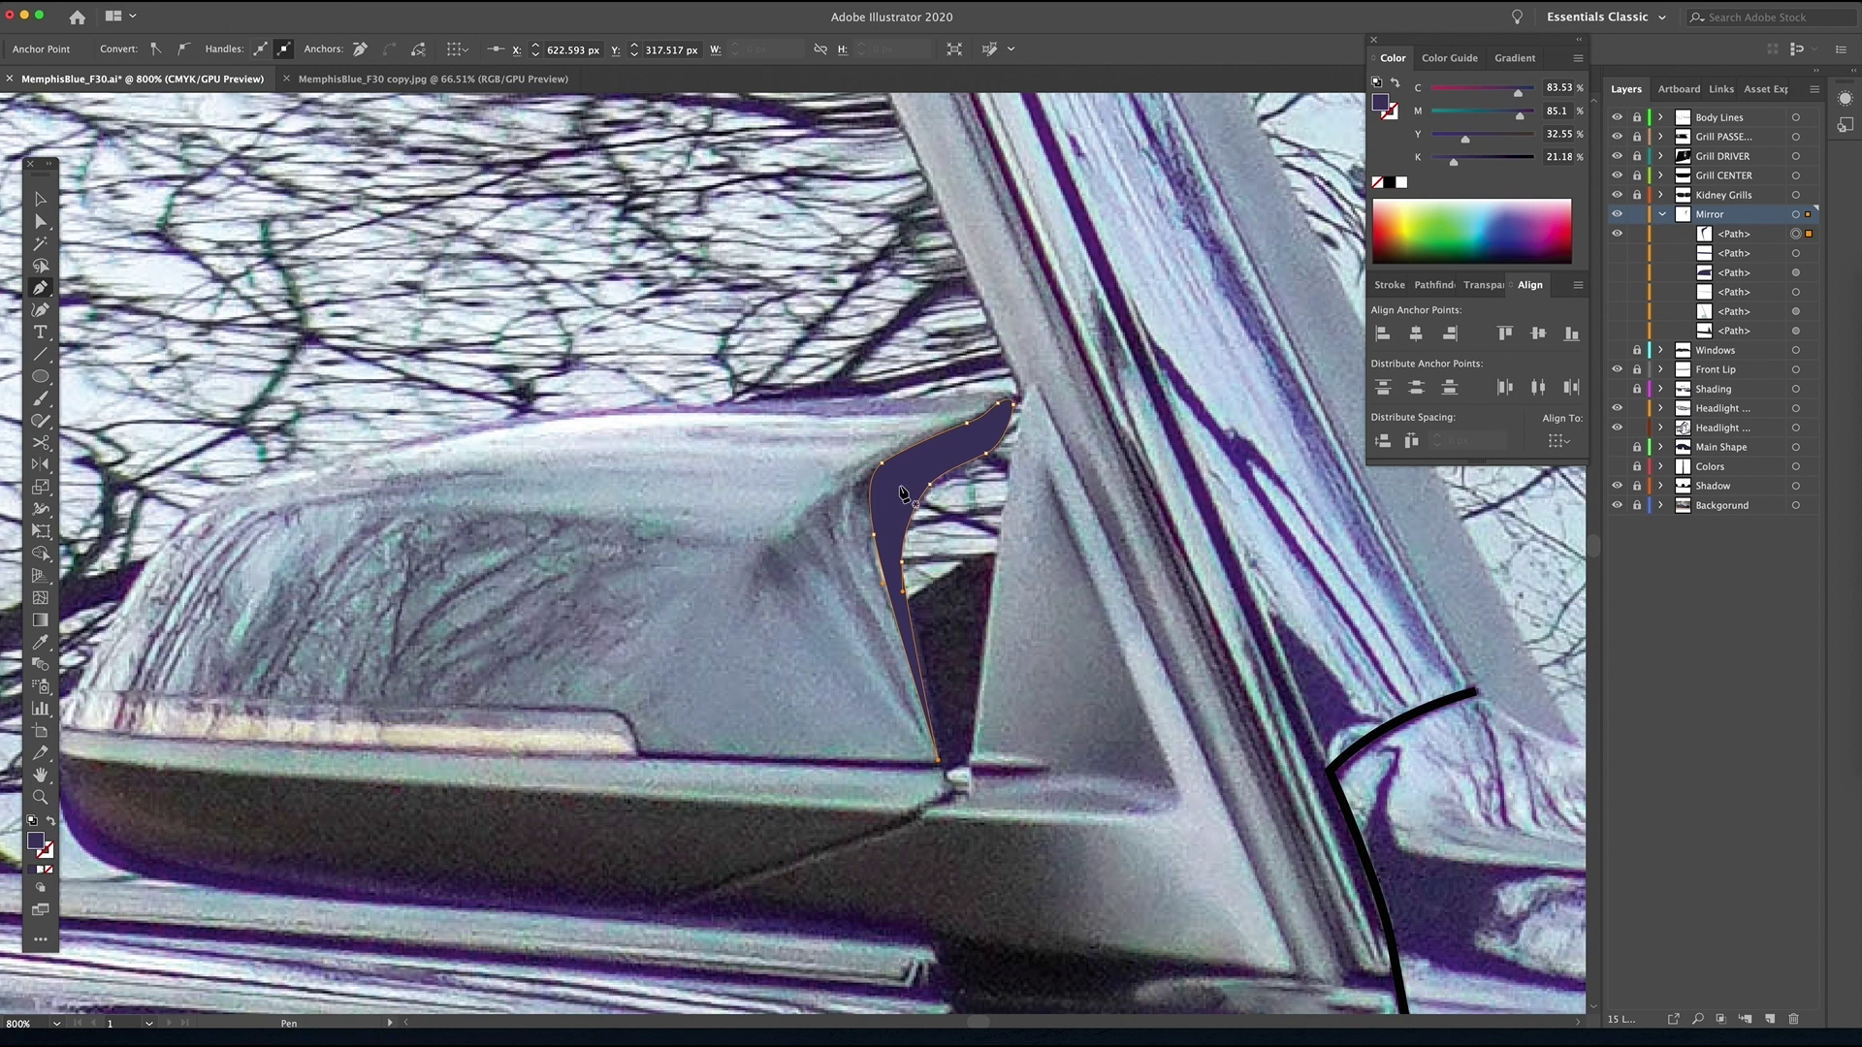
# - Show all hidden artwork again, deselect everything and bring the whole upper car into view
pyautogui.press('v')
pyautogui.press('super+alt+3')
pyautogui.press('super+shift+a')
pyautogui.press('z')
pyautogui.moveTo(1138, 292); pyautogui.dragTo(678, 467)
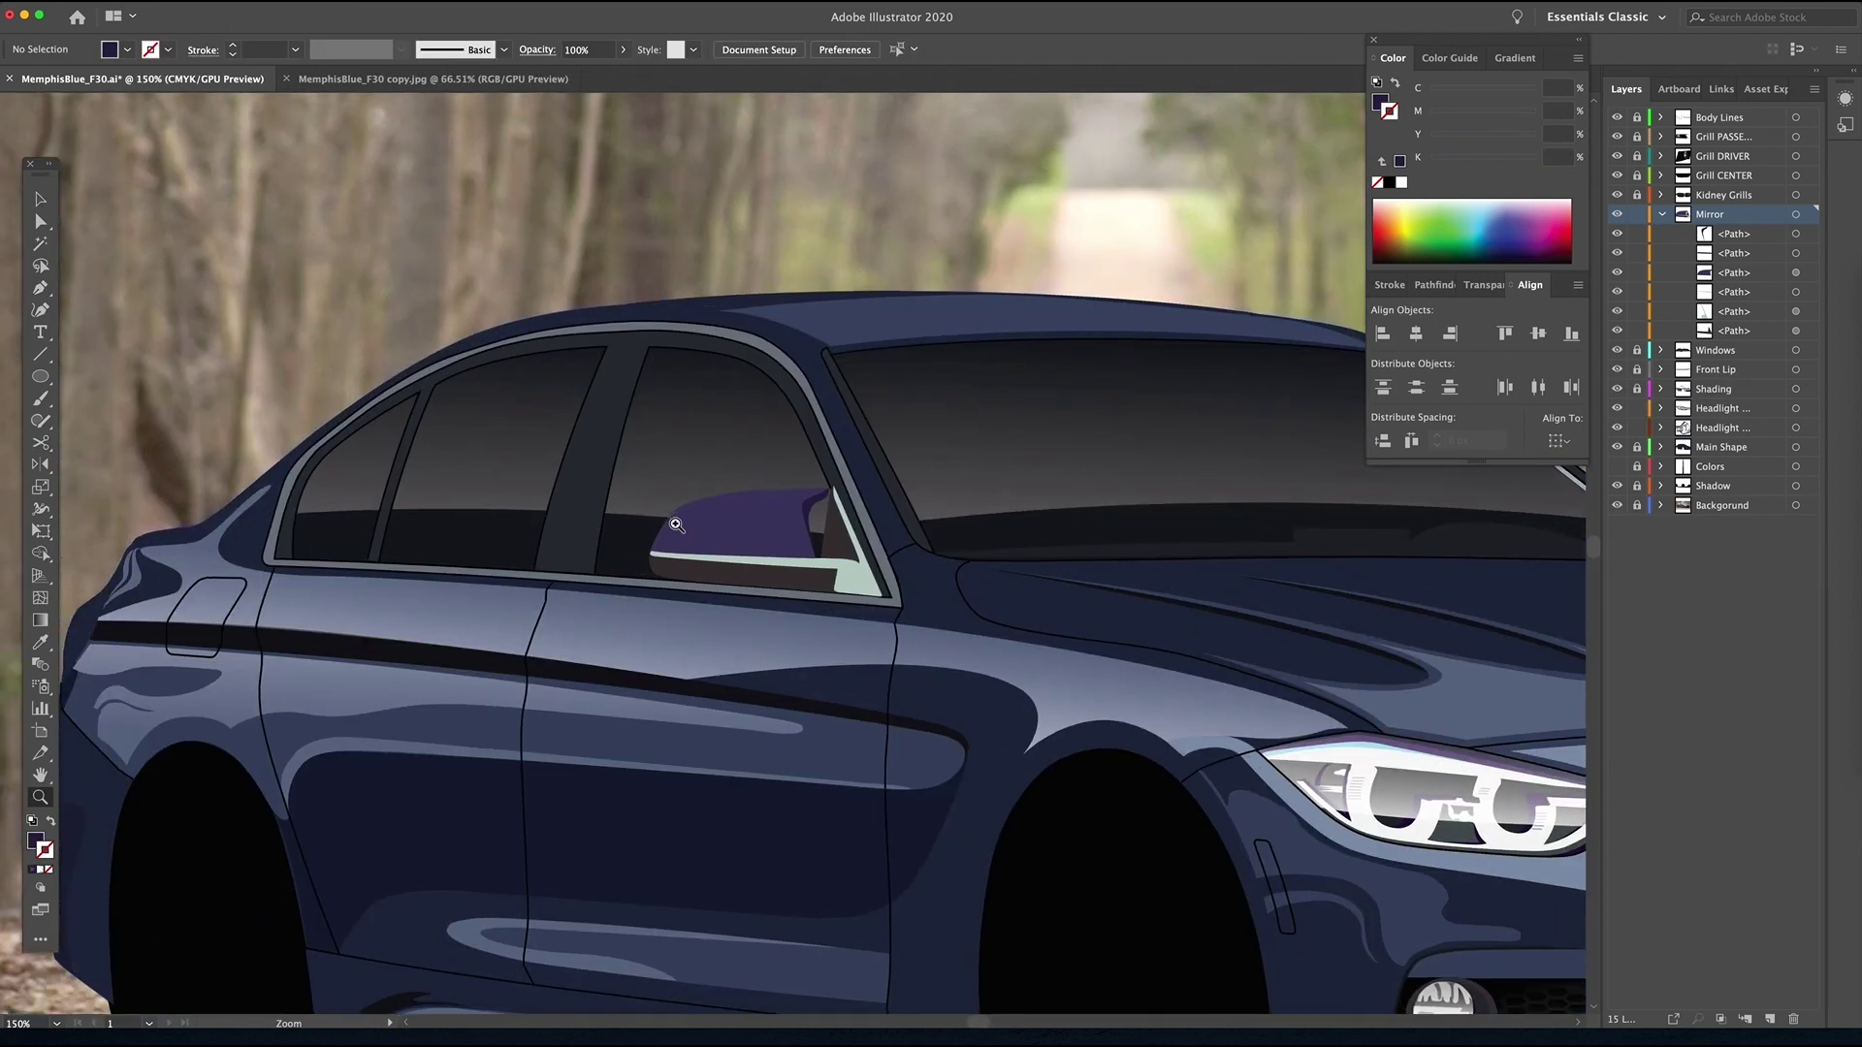
# - Recolour the mirror cap and the lower housing with colours sampled from the car artwork
pyautogui.press('v')
pyautogui.click(737, 514)
pyautogui.click(746, 574)
pyautogui.press('i')
pyautogui.press('v')
# - Fill the mirror's indicator strip with the gradient sampled from the headlight
pyautogui.click(737, 514)
pyautogui.click(678, 551)
pyautogui.press('i')
pyautogui.click(1362, 808)
pyautogui.press('v')
pyautogui.click(1016, 609)
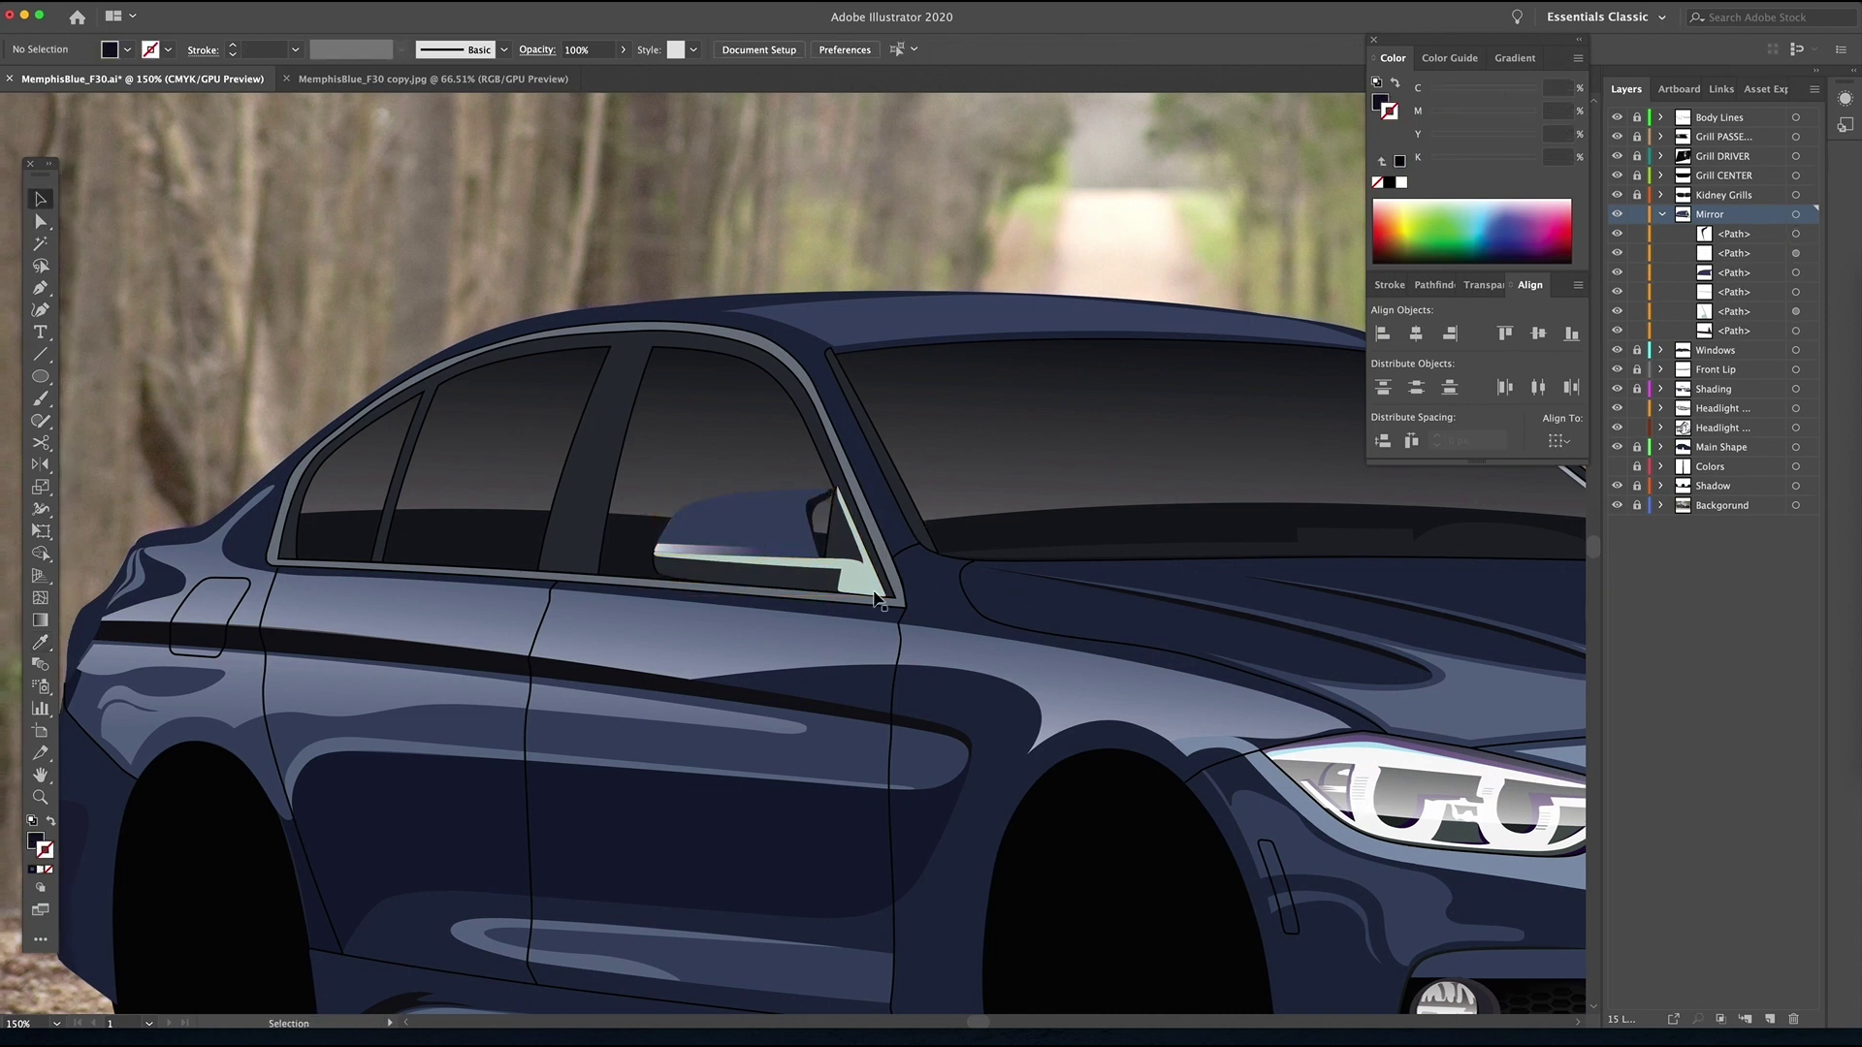
# - Recolour the light mirror mount and strip with the grey of the window trim
pyautogui.click(737, 514)
pyautogui.keyDown('shift'); pyautogui.click(858, 543); pyautogui.keyUp('shift')
pyautogui.press('i')
pyautogui.click(695, 593)
pyautogui.press('super+z')
pyautogui.press('v')
pyautogui.press('super+shift+a')
# - Redraw the indicator strip's gradient so it runs from its lower edge to its upper edge
pyautogui.click(723, 550)
pyautogui.press('super+plus')
pyautogui.press('super+plus')
pyautogui.press('super+plus')
pyautogui.press('super+plus')
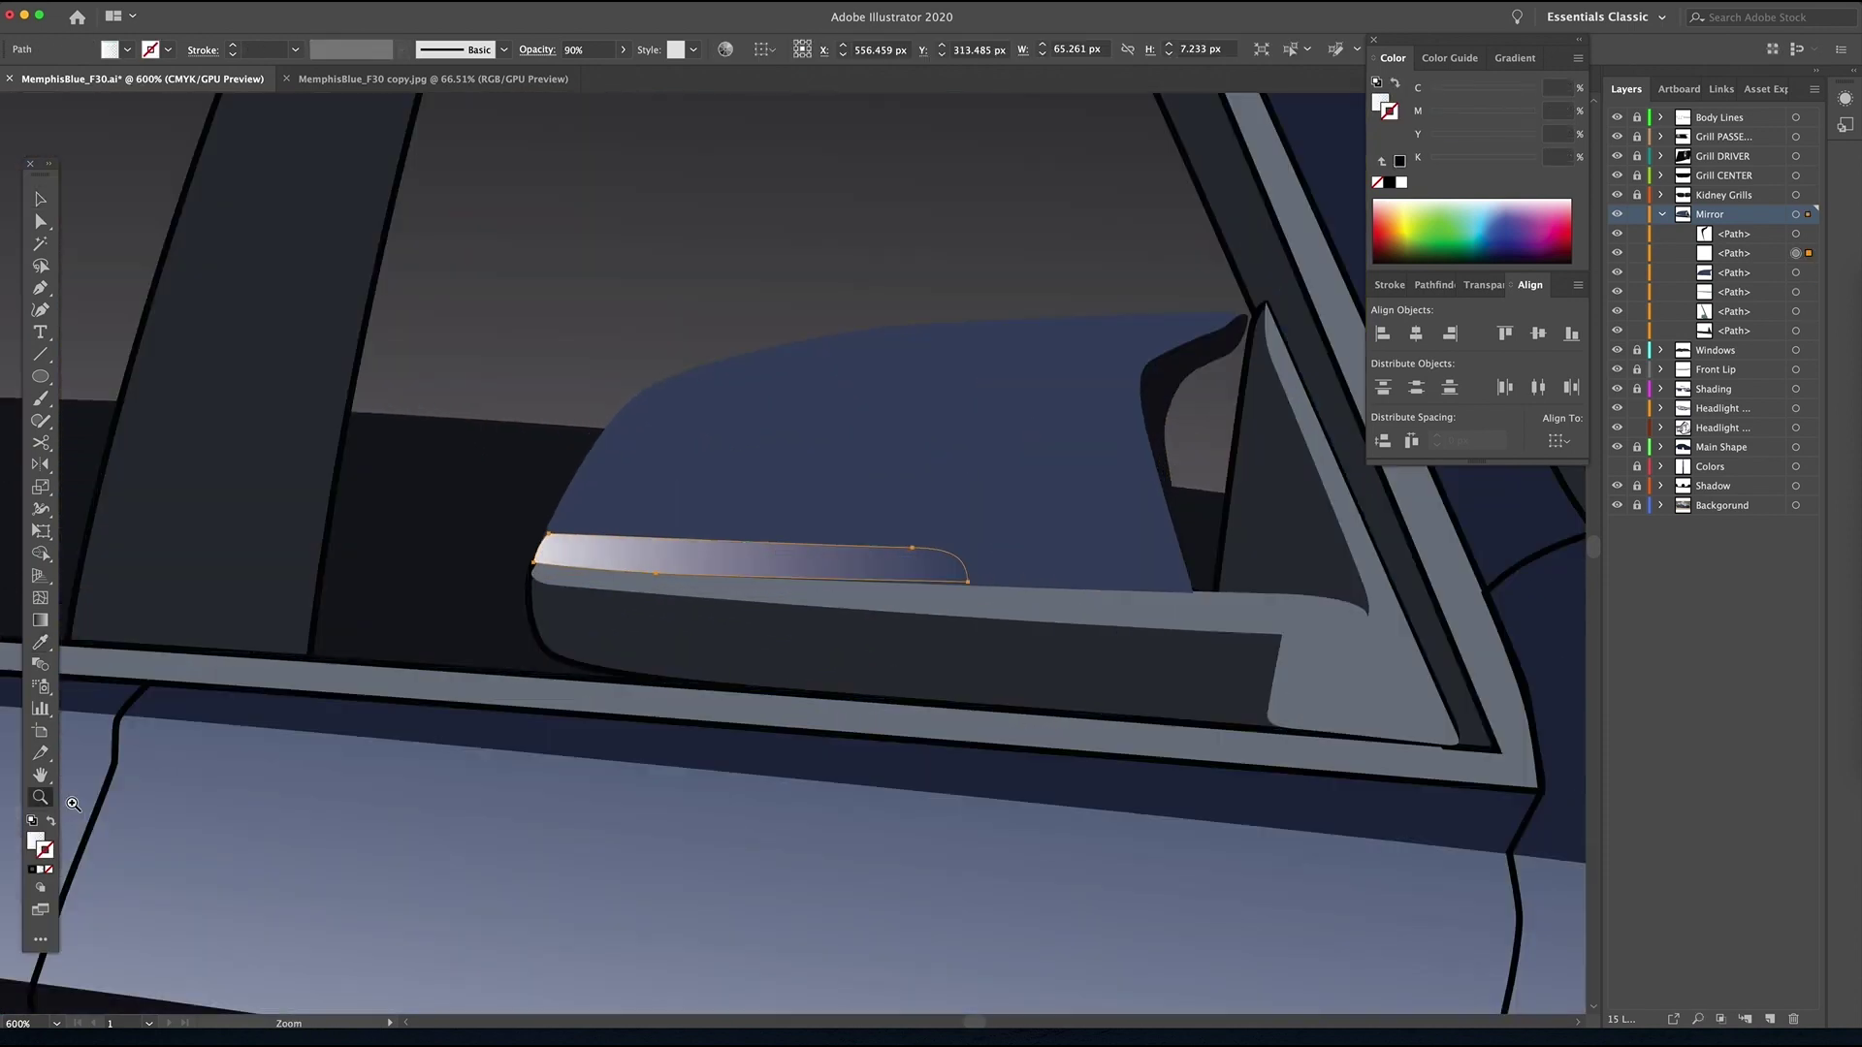
pyautogui.click(40, 621)
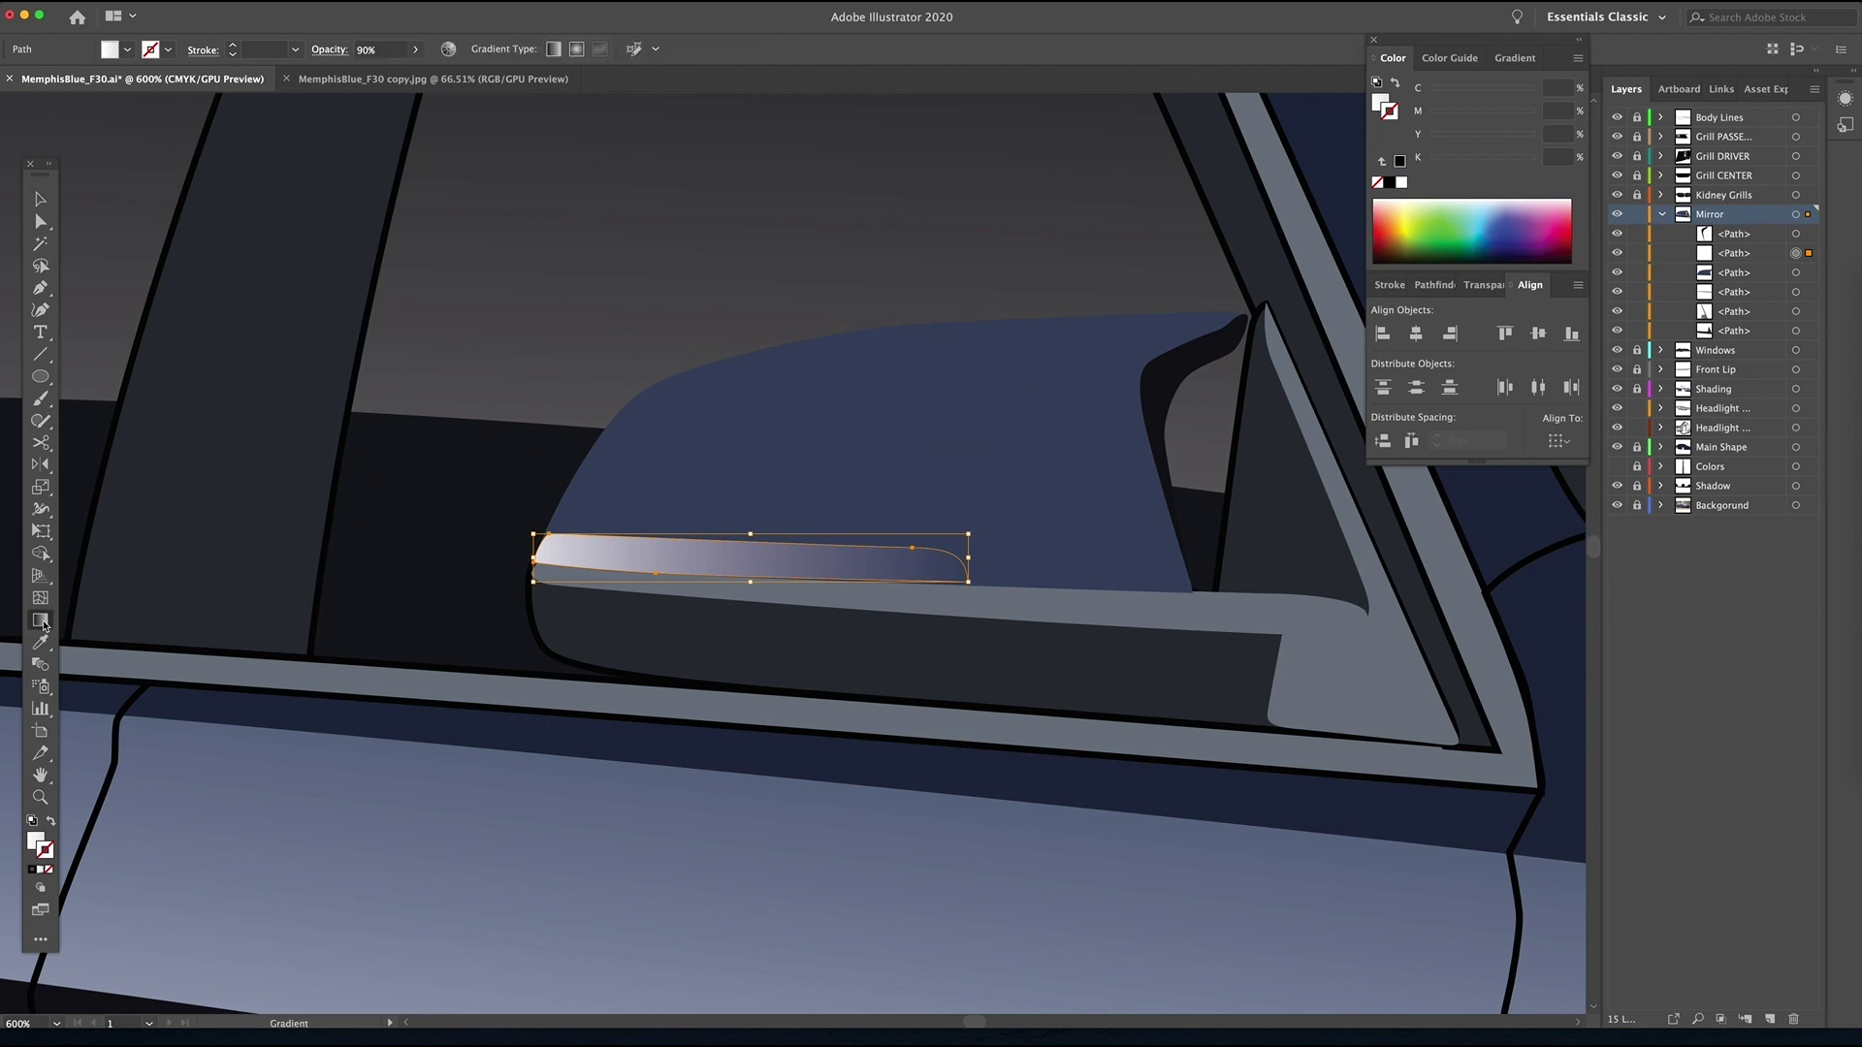
pyautogui.click(35, 841)
pyautogui.moveTo(730, 587)
pyautogui.mouseDown()
pyautogui.moveTo(727, 511)
pyautogui.moveTo(752, 548)
pyautogui.mouseUp()
# - Examine the mirror's blue cap and dark lower housing against the rest of the car
pyautogui.press('v')
pyautogui.click(1038, 540)
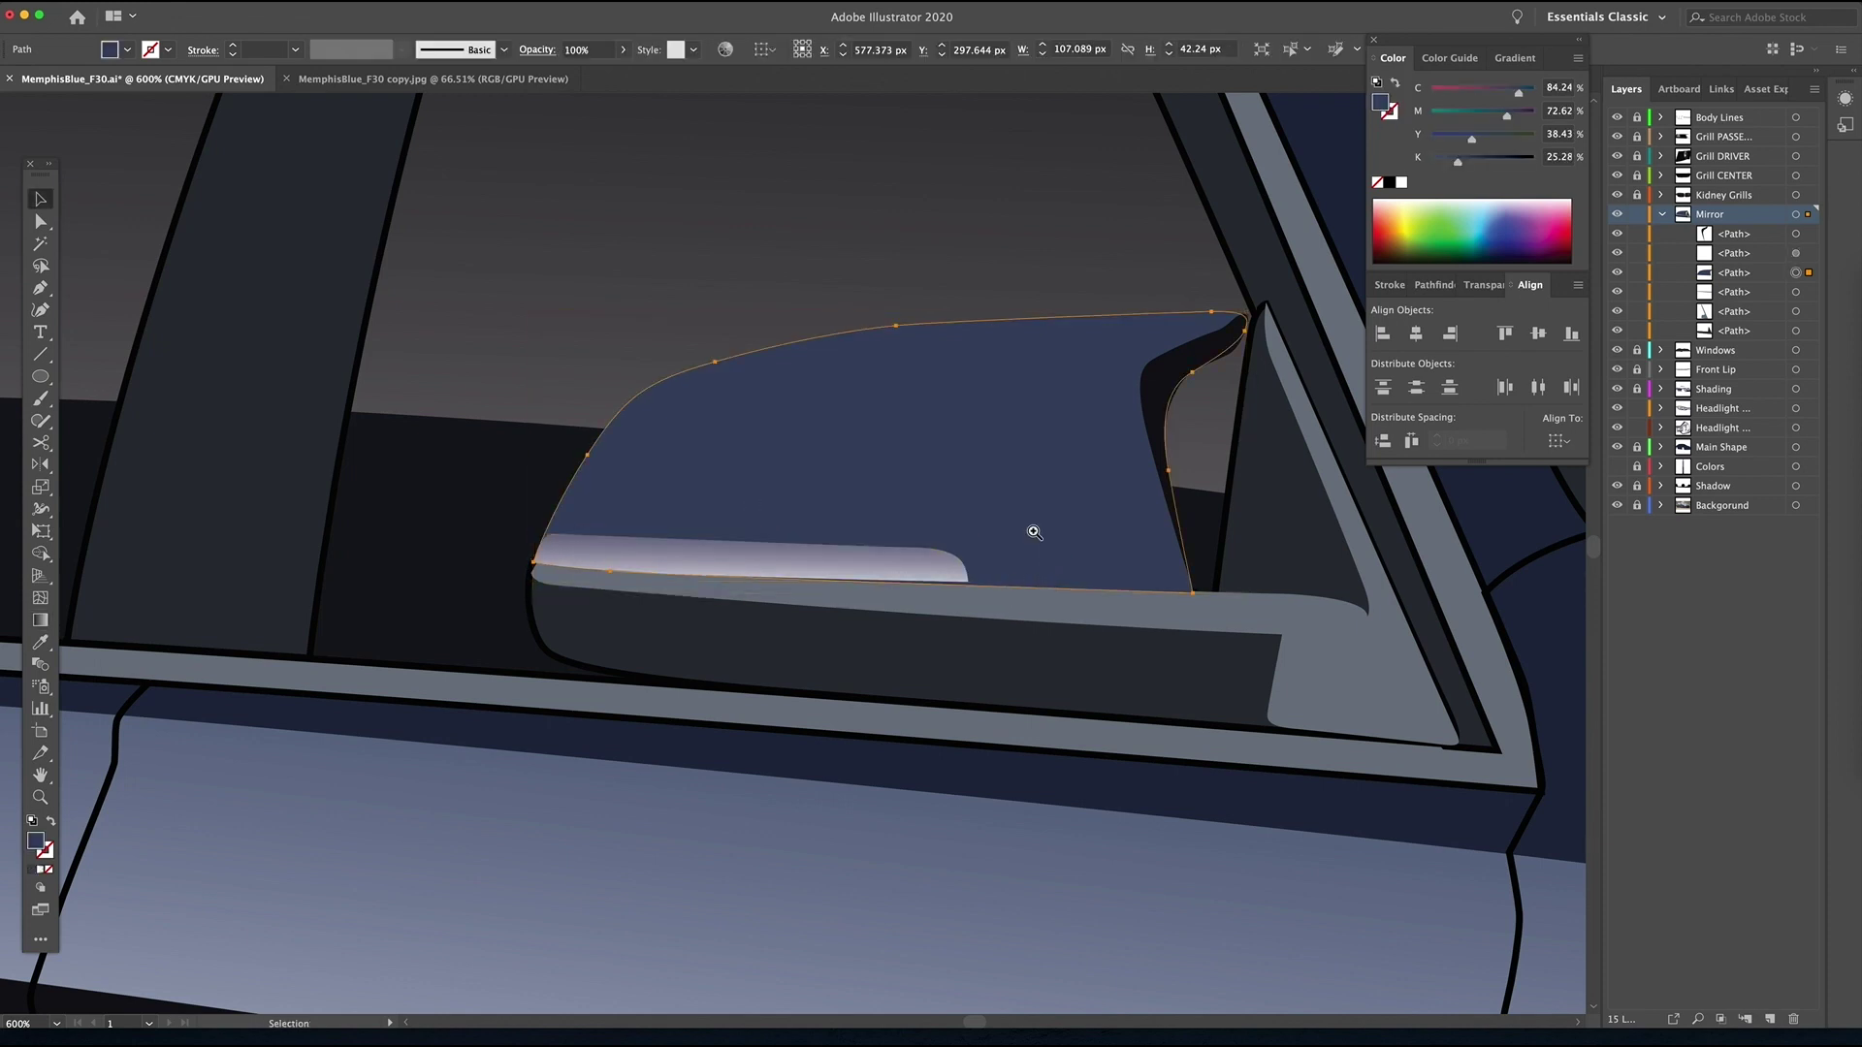
pyautogui.press('z')
pyautogui.keyDown('alt'); pyautogui.click(1010, 544); pyautogui.keyUp('alt')
pyautogui.hotkey('ctrl', '-')
pyautogui.hotkey('ctrl', '-')
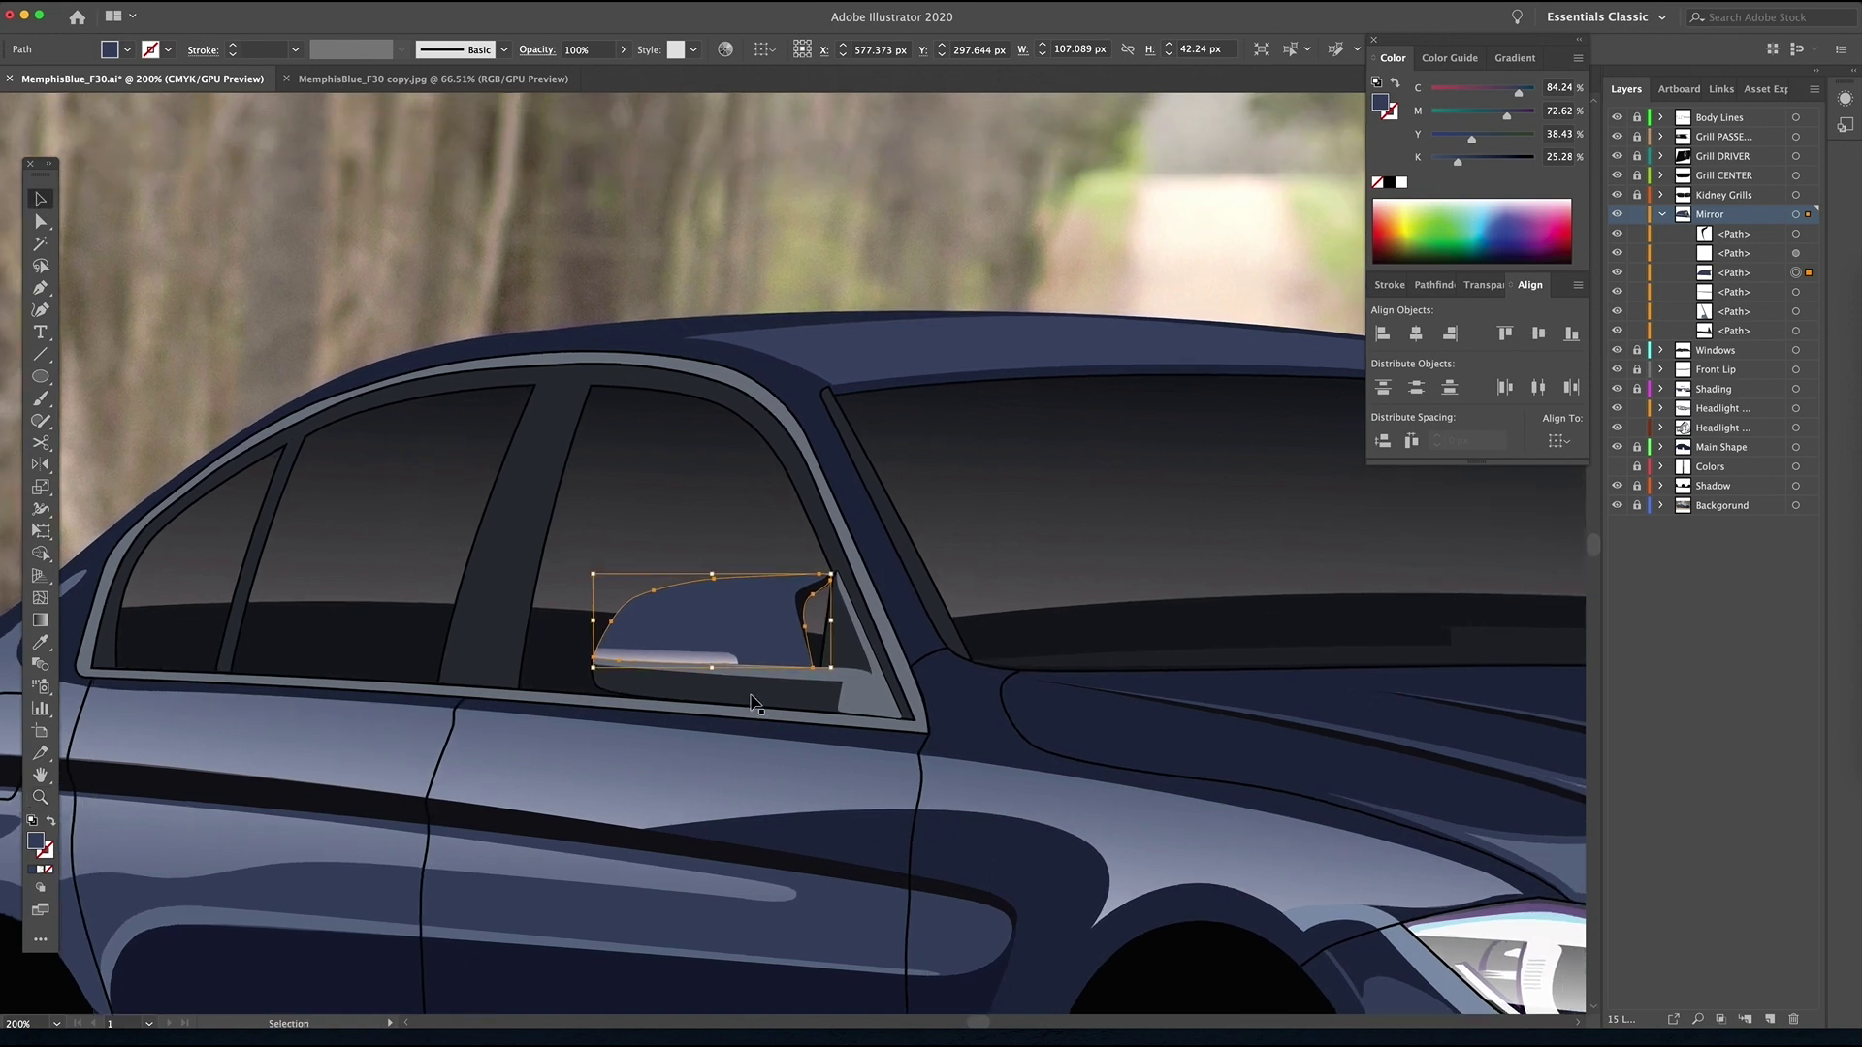
pyautogui.click(755, 702)
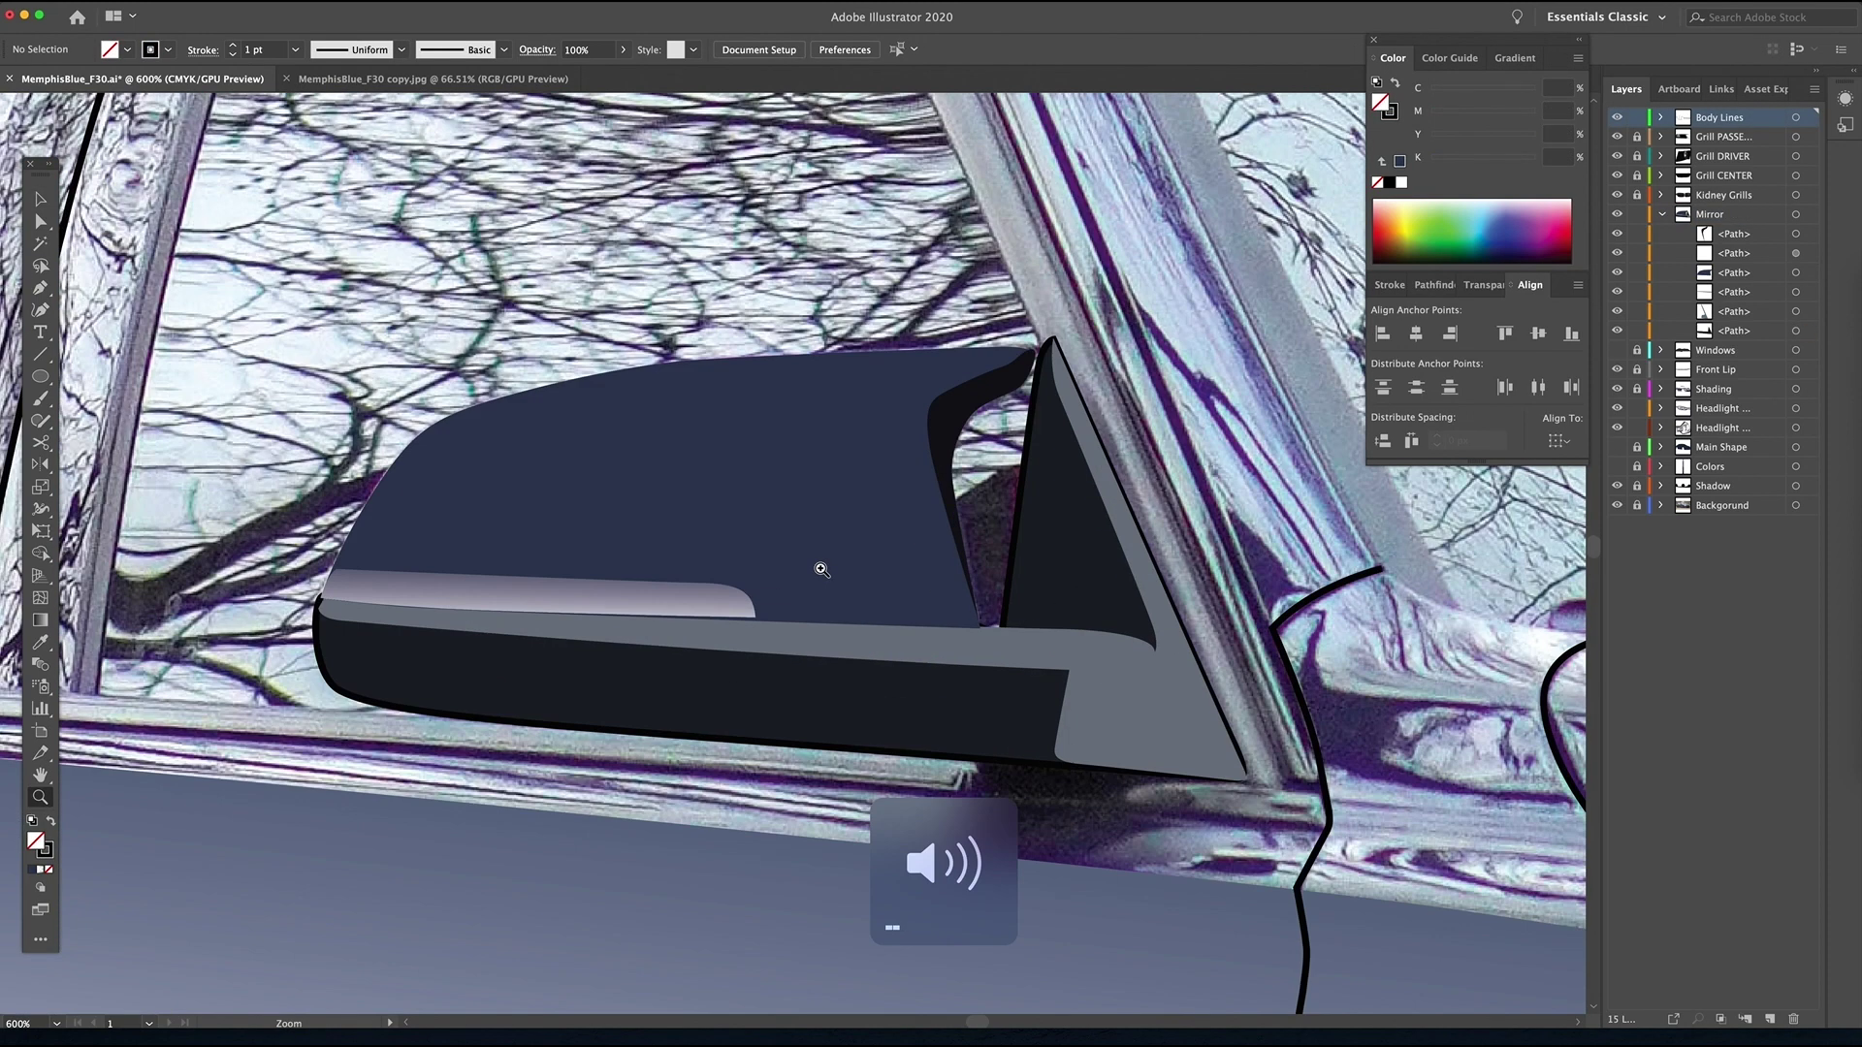
# - Hide the mirror cap fill and trace a closed highlight shape along the top of the cap
pyautogui.click(1615, 275)
pyautogui.press('p')
pyautogui.click(456, 418)
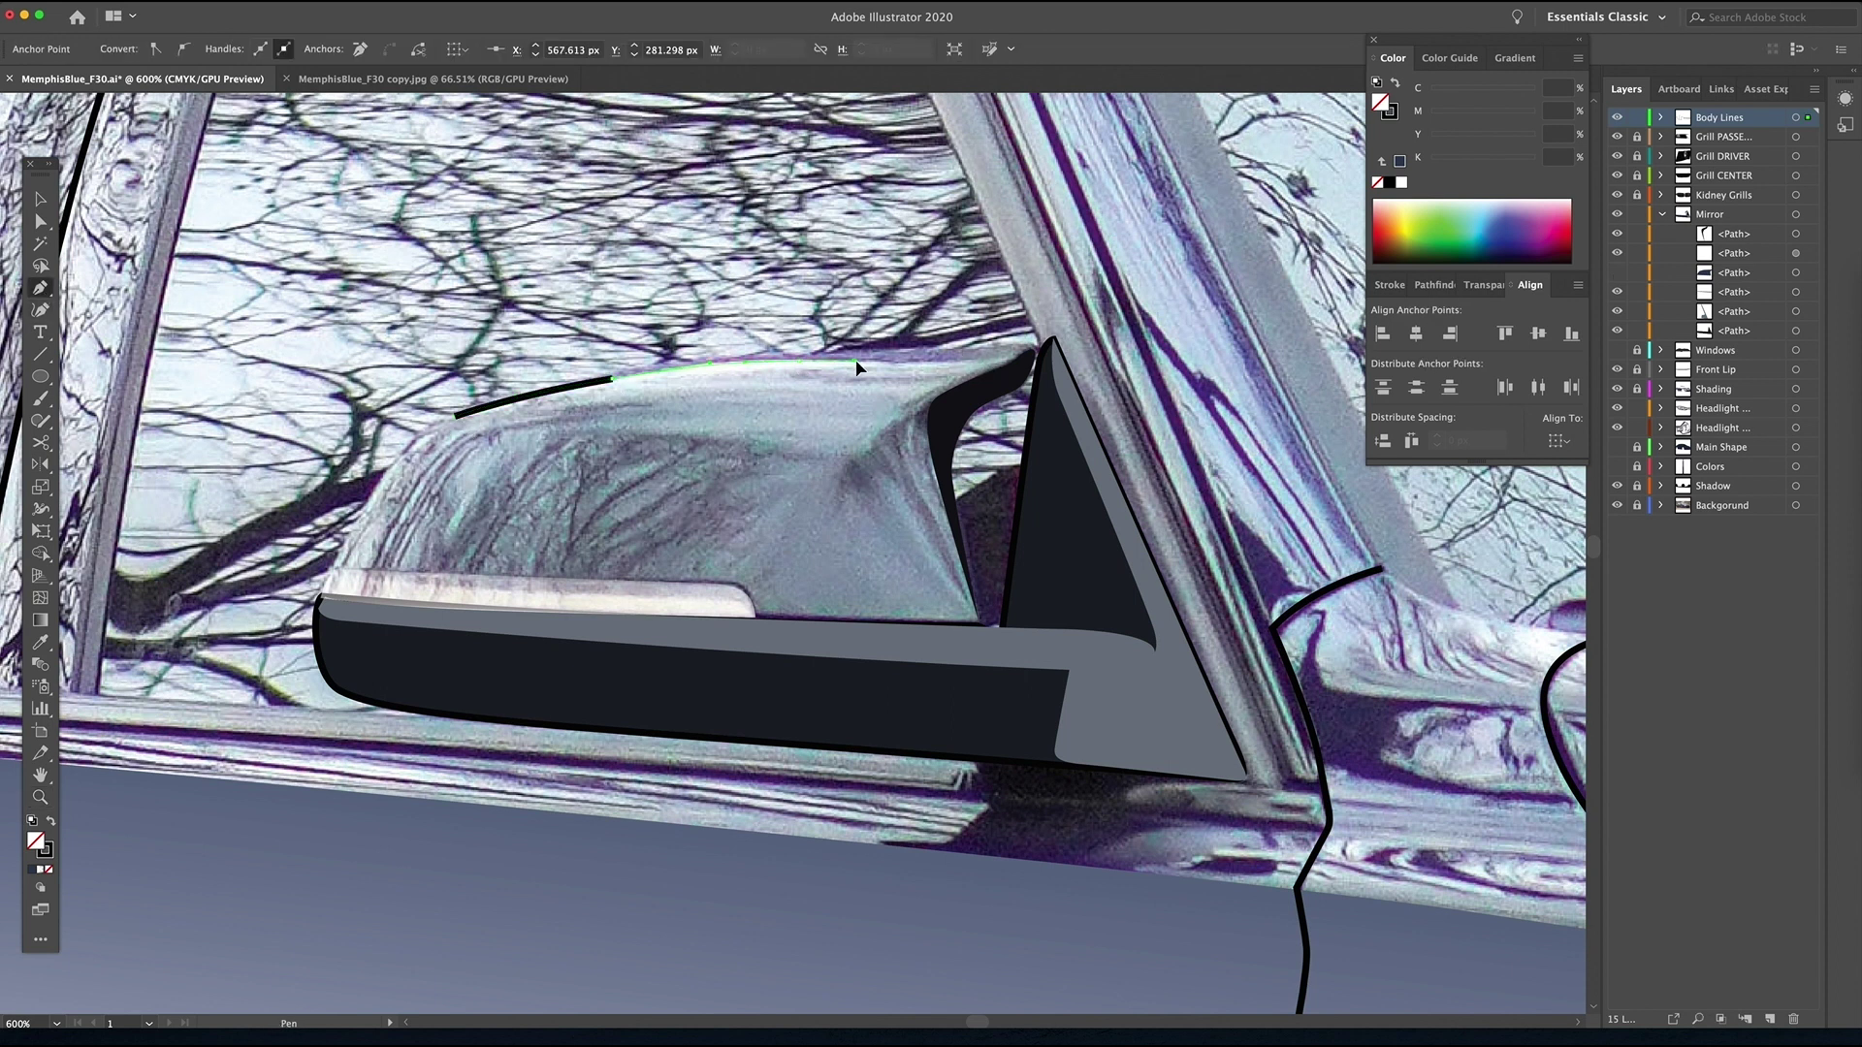
pyautogui.moveTo(958, 366); pyautogui.dragTo(965, 384)
pyautogui.click(860, 451)
pyautogui.moveTo(692, 440); pyautogui.dragTo(595, 428)
pyautogui.hotkey('ctrl', 'z')
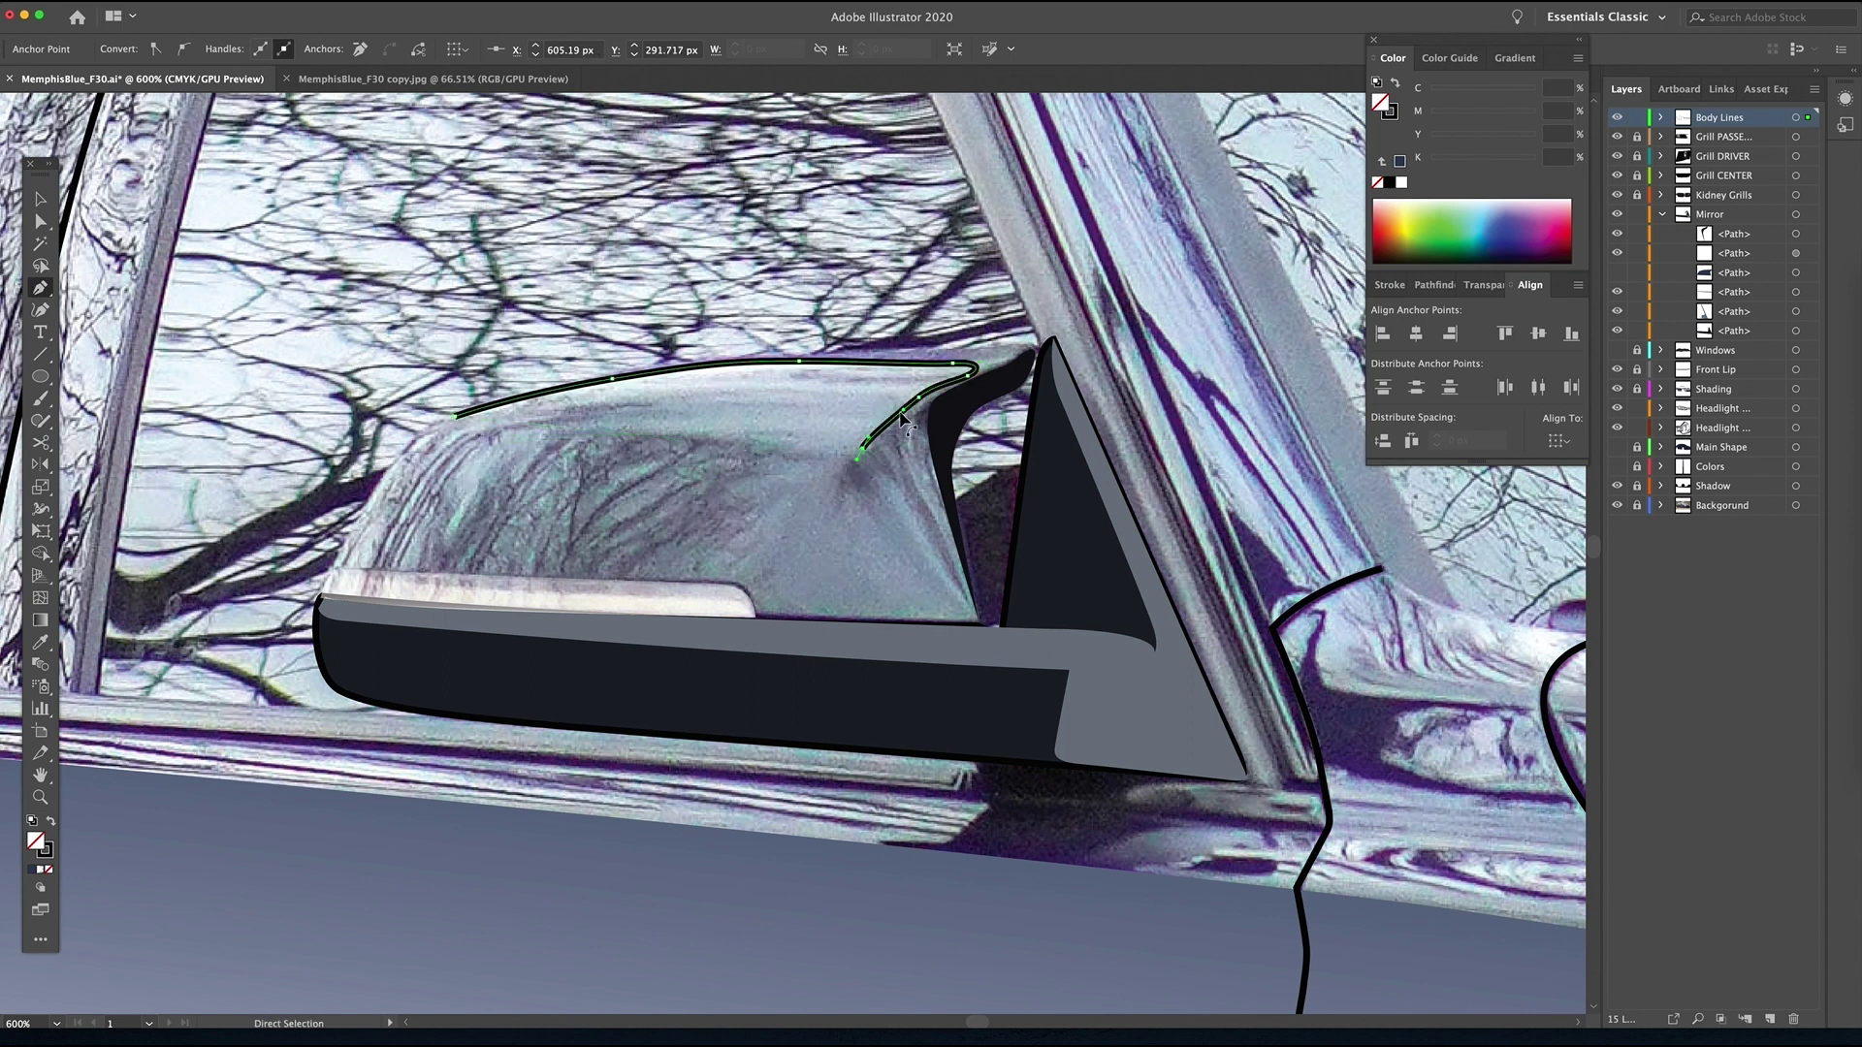
pyautogui.moveTo(803, 447); pyautogui.dragTo(641, 432)
pyautogui.click(455, 415)
# - Fill the cap's top highlight with a white gradient running from its upper to its lower edge
pyautogui.press('i')
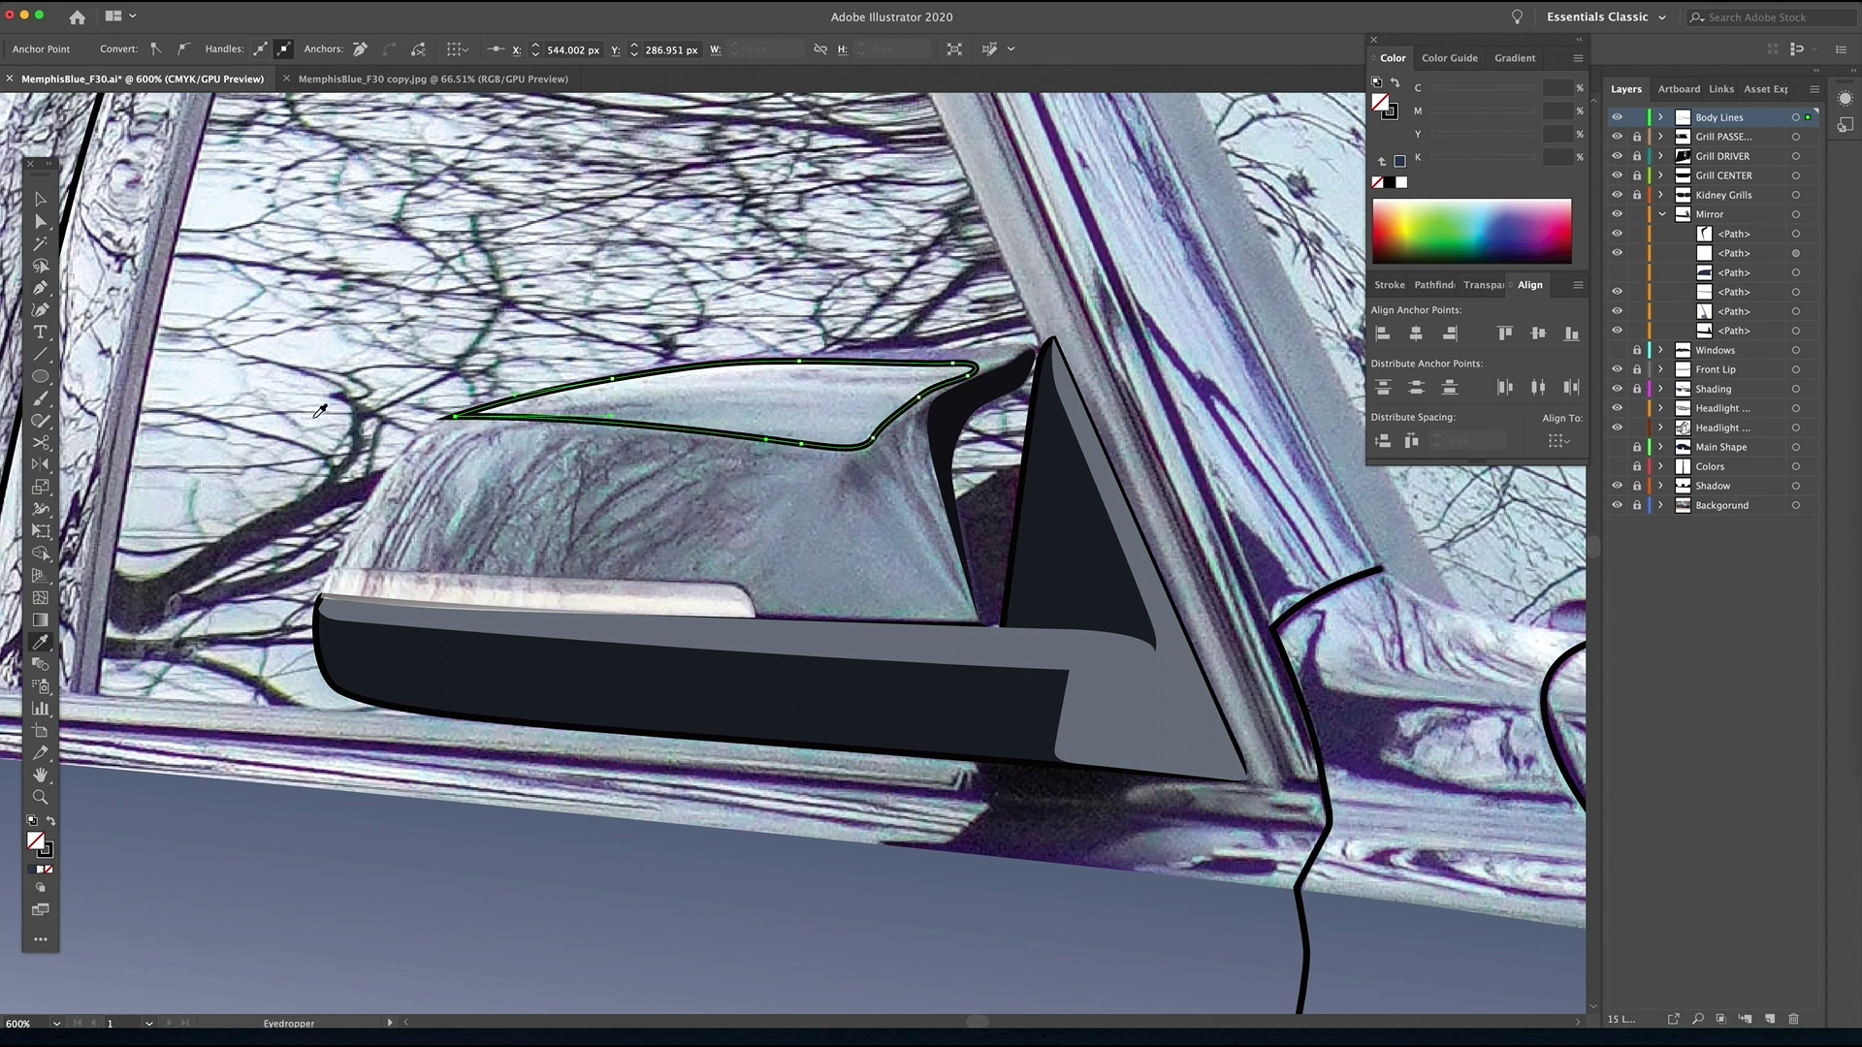
pyautogui.click(897, 536)
pyautogui.press('g')
pyautogui.moveTo(758, 335); pyautogui.dragTo(757, 428)
# - Trace the triangular facet on the mirror cap beside its dark inner edge
pyautogui.hscroll(-2, 758, 427)
pyautogui.press('p')
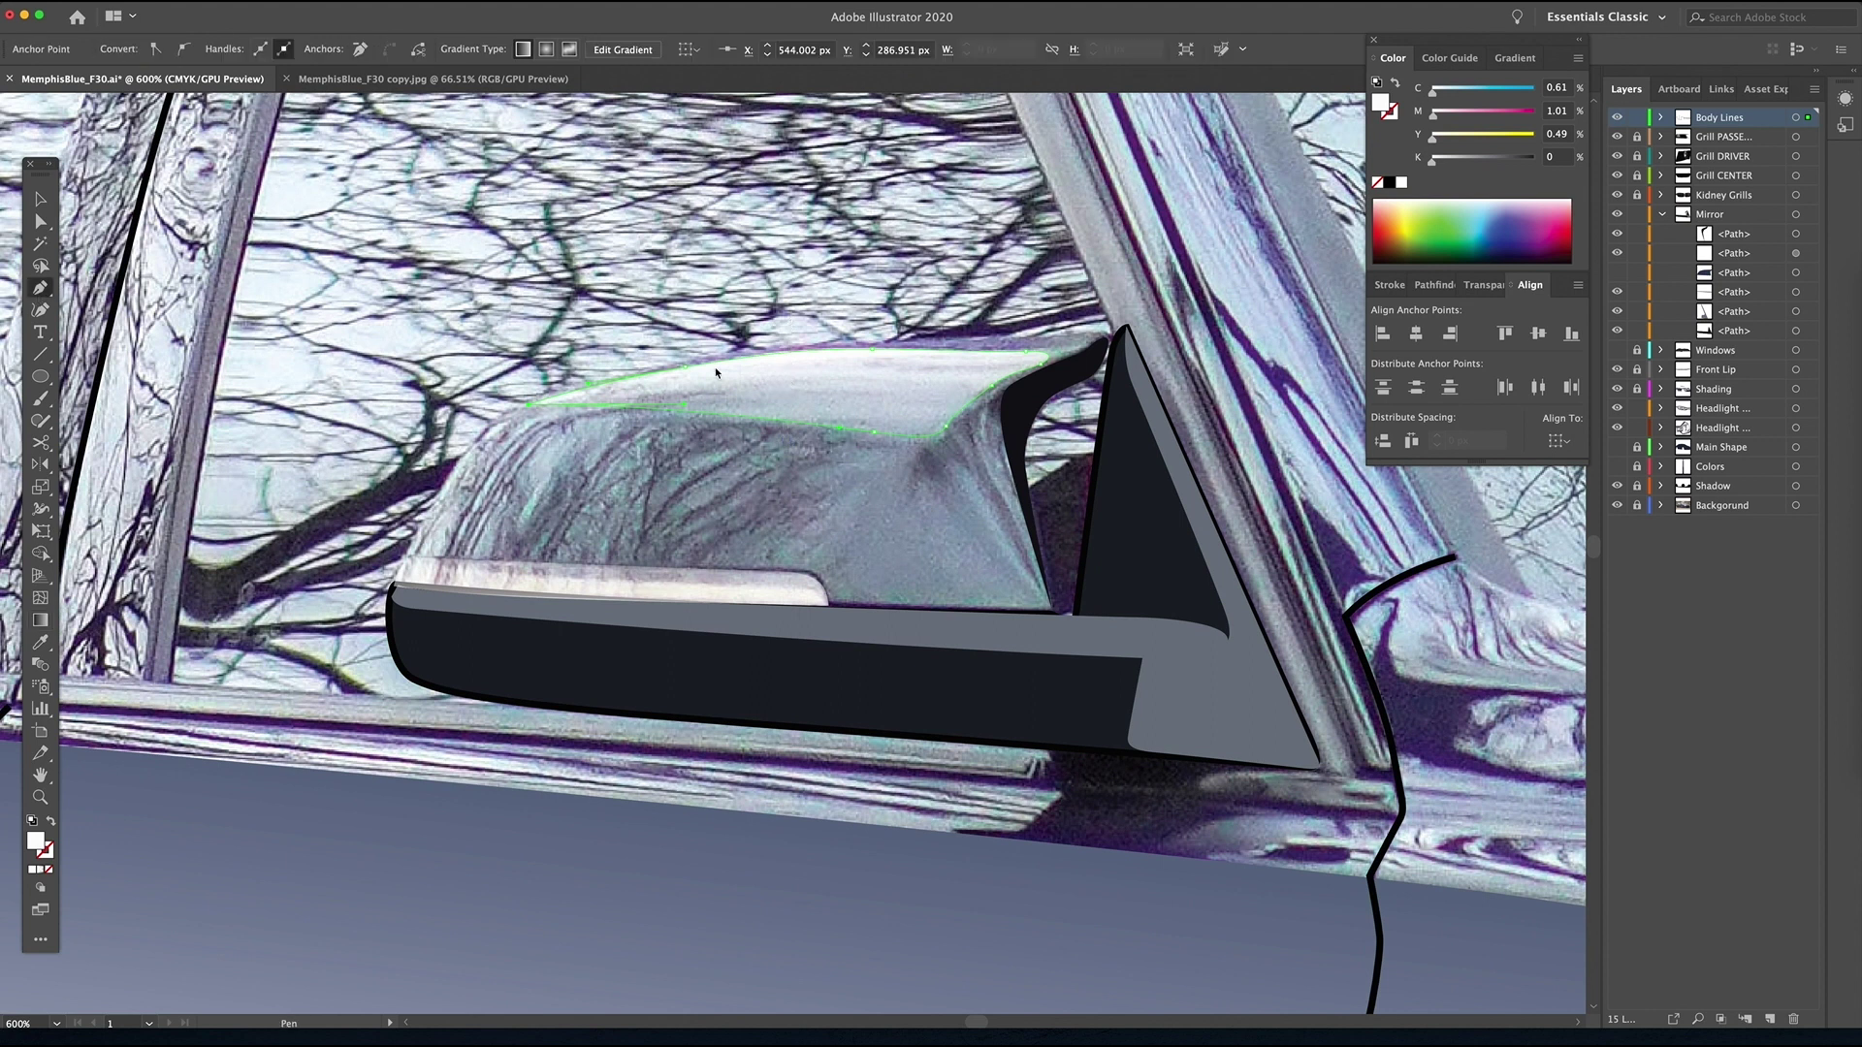
pyautogui.press('super+alt+3')
pyautogui.press('v')
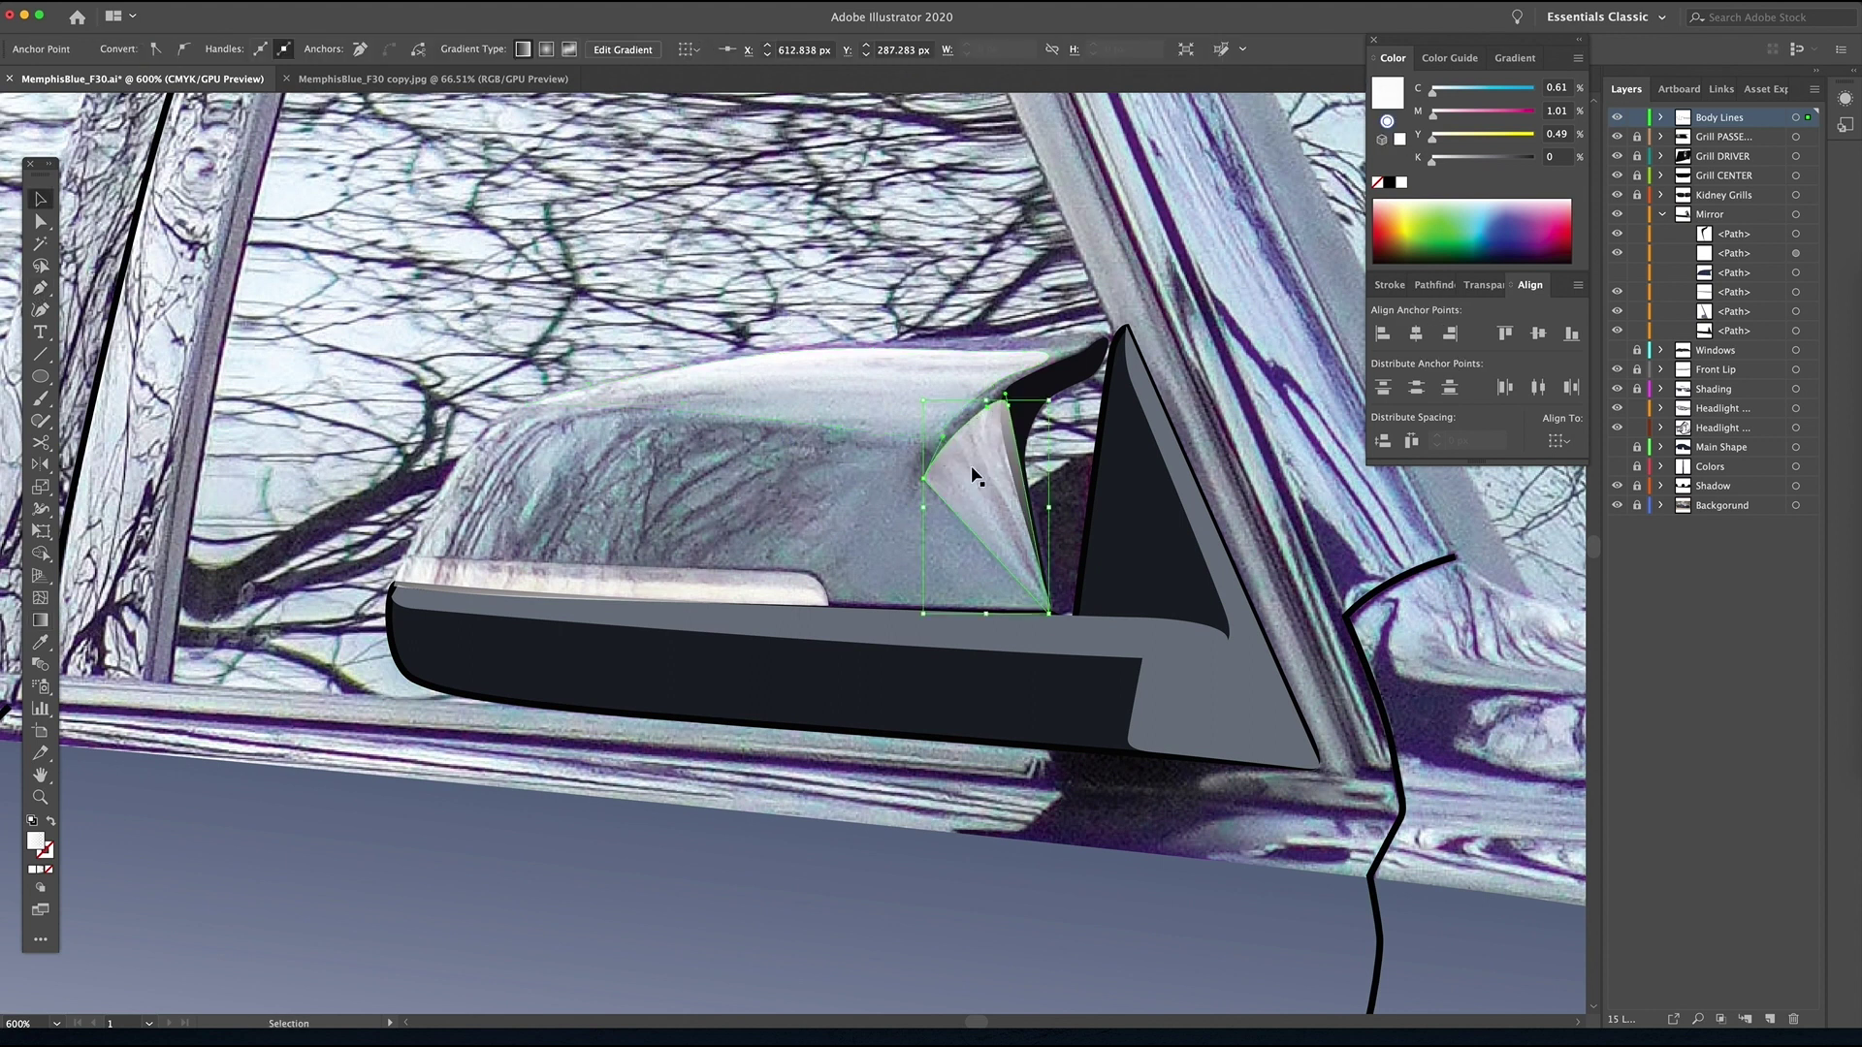
# - Show the mirror cap again and fill the facet with the cap's solid blue, with K at 22%
pyautogui.press('super+z')
pyautogui.press('super+z')
pyautogui.press('super+z')
pyautogui.press('super+z')
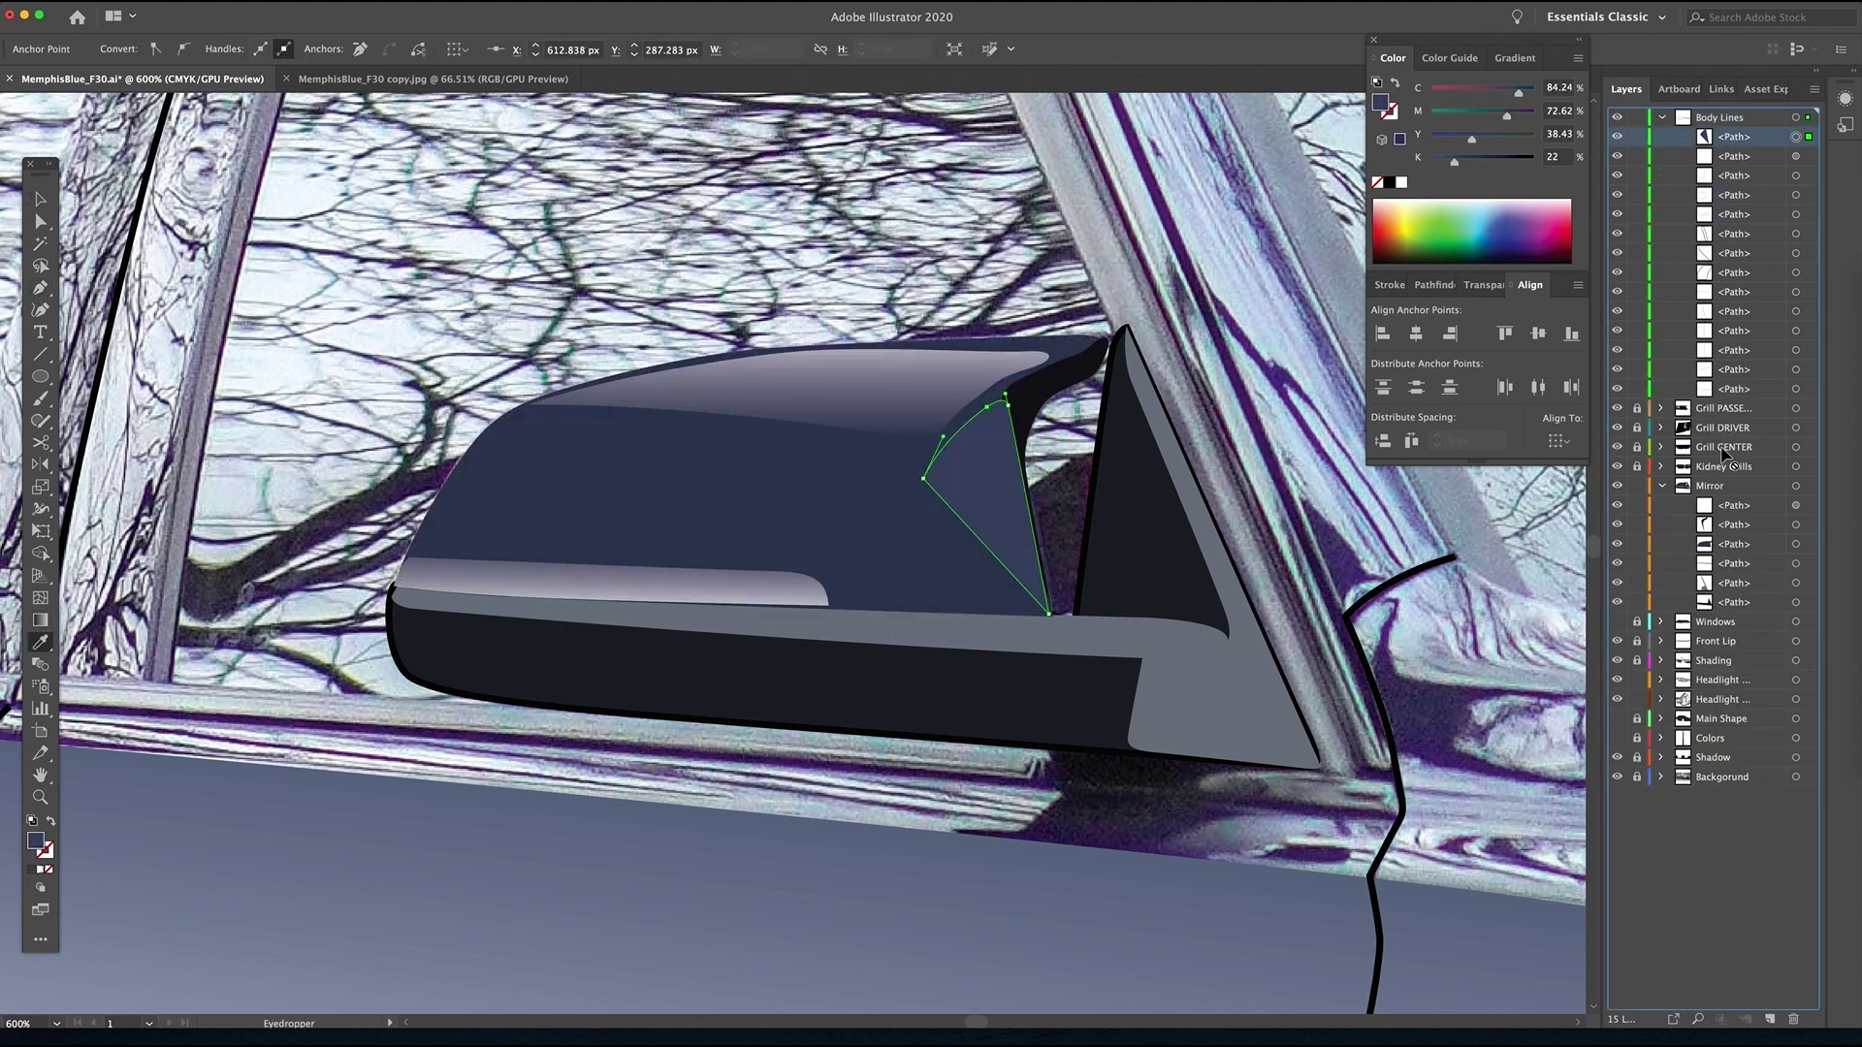
# - Move the facet into the Mirror layer behind the black inner edge and set its K to 38%
pyautogui.press('super+z')
pyautogui.press('super+z')
pyautogui.press('super+z')
pyautogui.press('super+z')
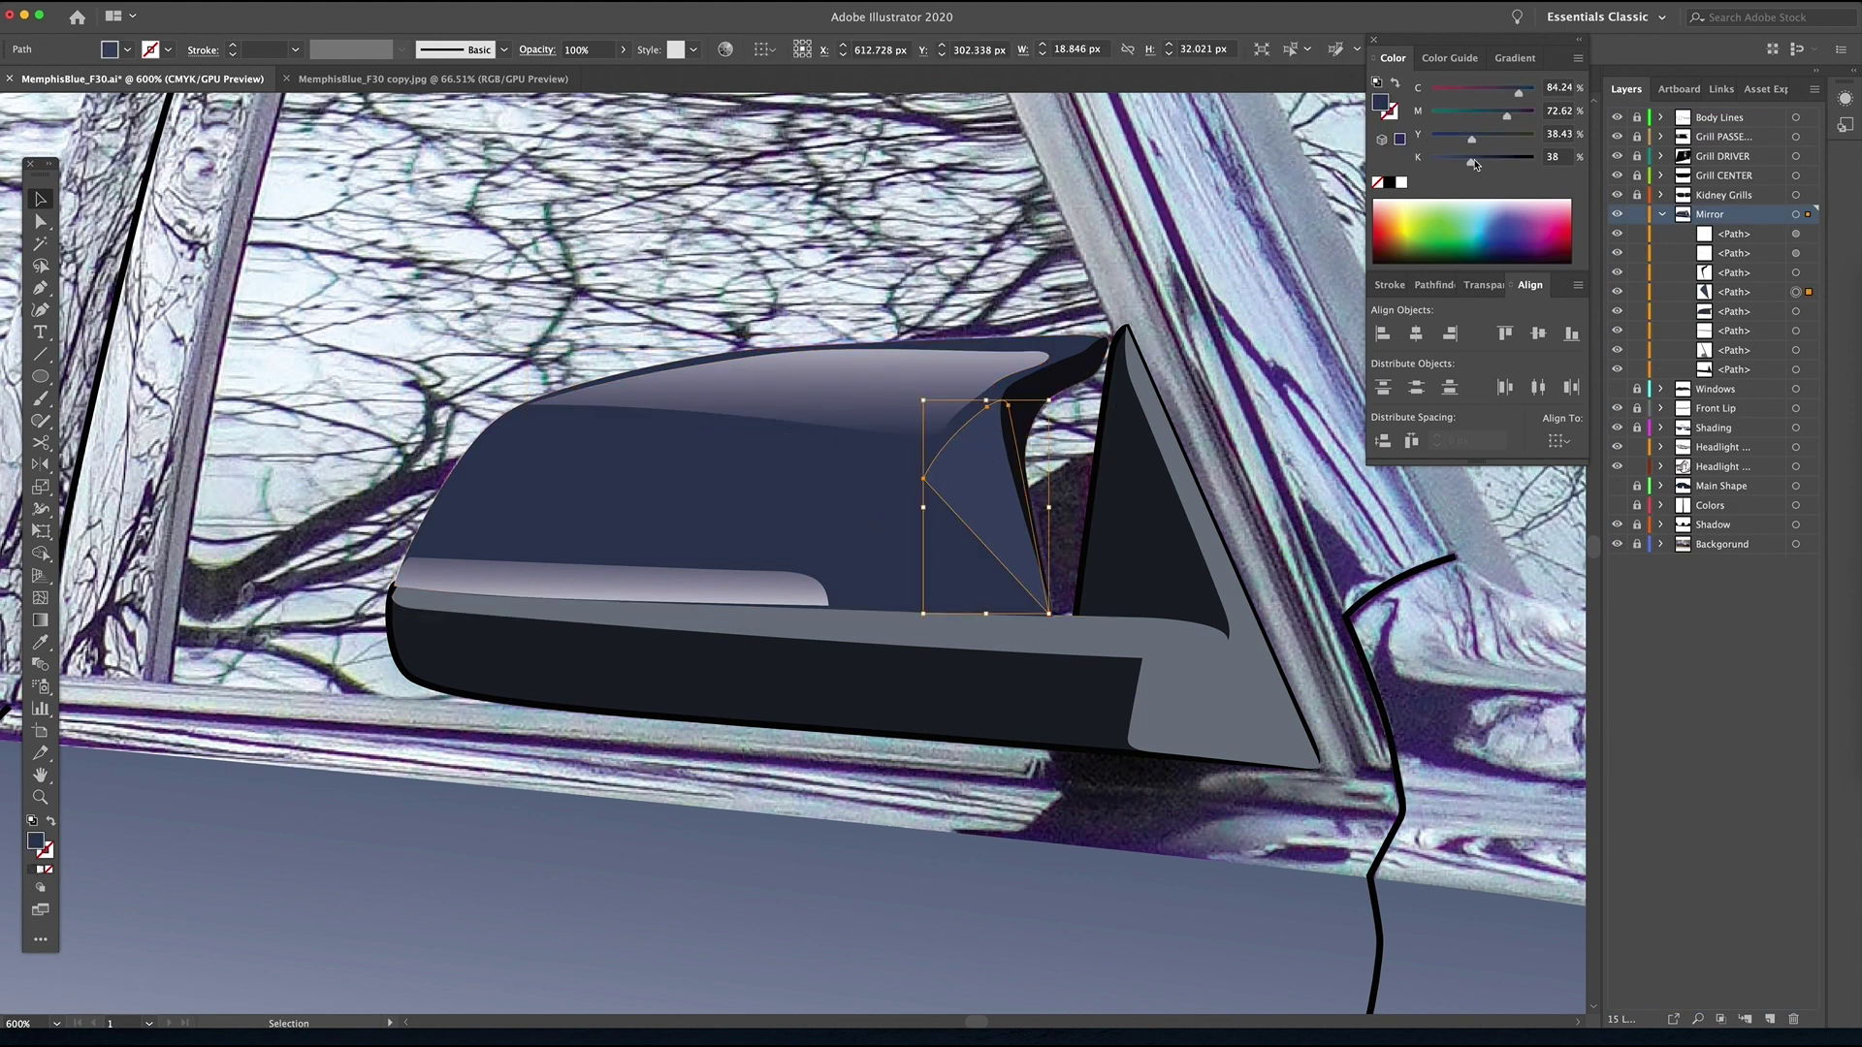
# - Try to reshape the highlight along the top of the mirror cap
pyautogui.moveTo(923, 503); pyautogui.dragTo(1033, 542)
pyautogui.press('a')
pyautogui.click(717, 397)
pyautogui.moveTo(701, 435); pyautogui.dragTo(723, 330)
pyautogui.press('super+z')
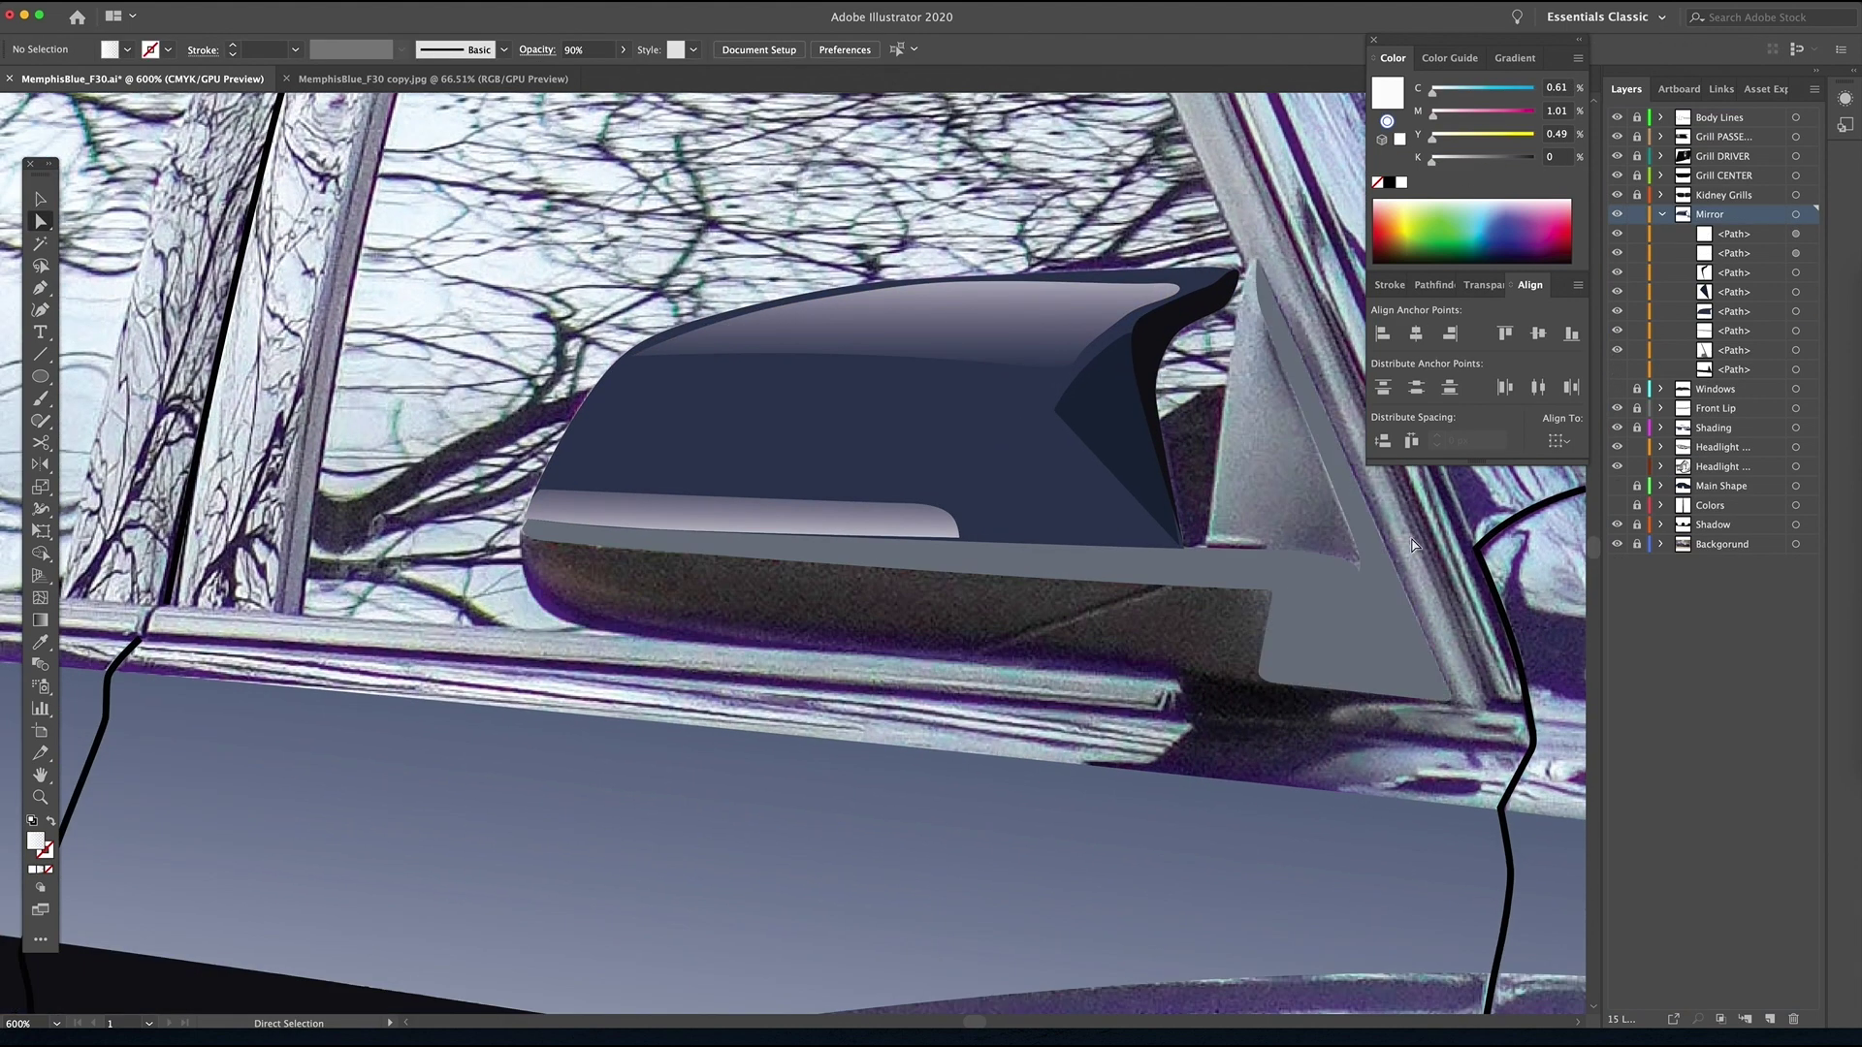
# - Unite the grey strip and the grey mirror mount into one shape
pyautogui.press('v')
pyautogui.click(1329, 587)
pyautogui.keyDown('shift'); pyautogui.click(1304, 504); pyautogui.keyUp('shift')
pyautogui.click(1438, 284)
pyautogui.click(1383, 333)
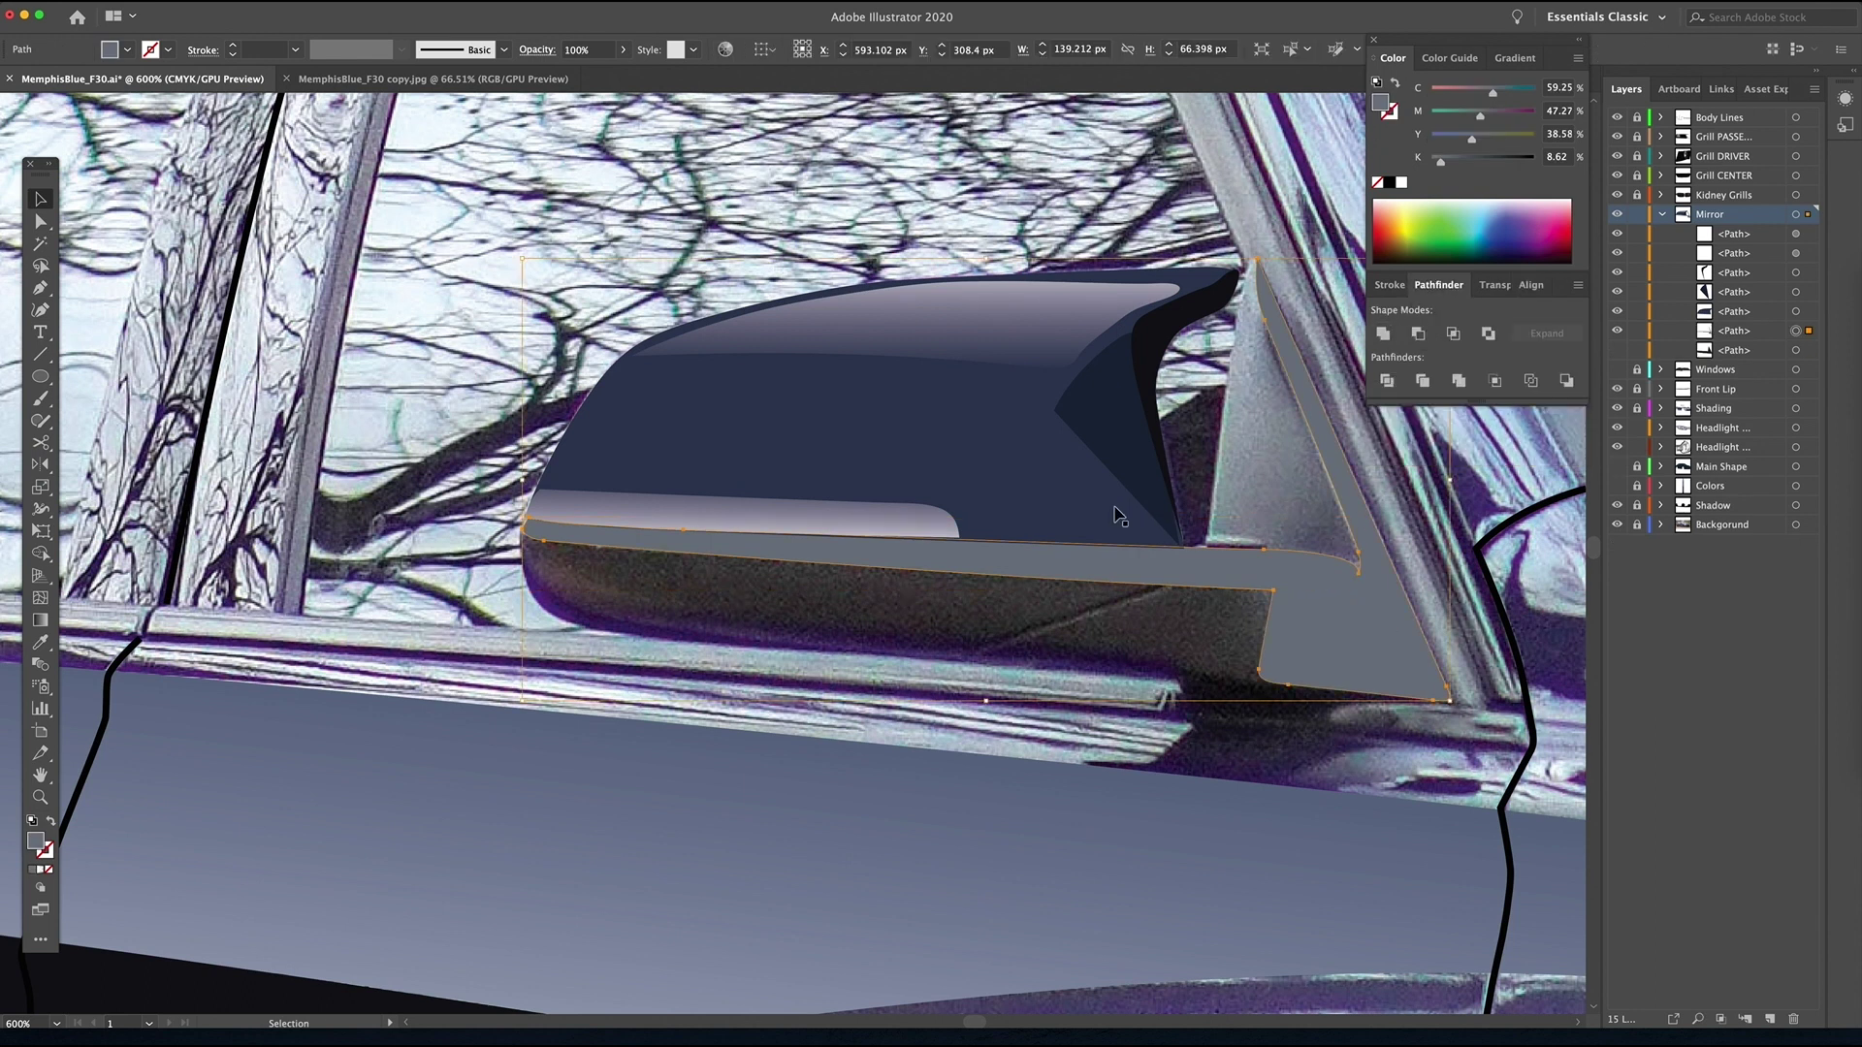
# - Recolour the united grey strip and mount shape light grey, #B5BBC4
pyautogui.moveTo(1443, 166); pyautogui.dragTo(1427, 166)
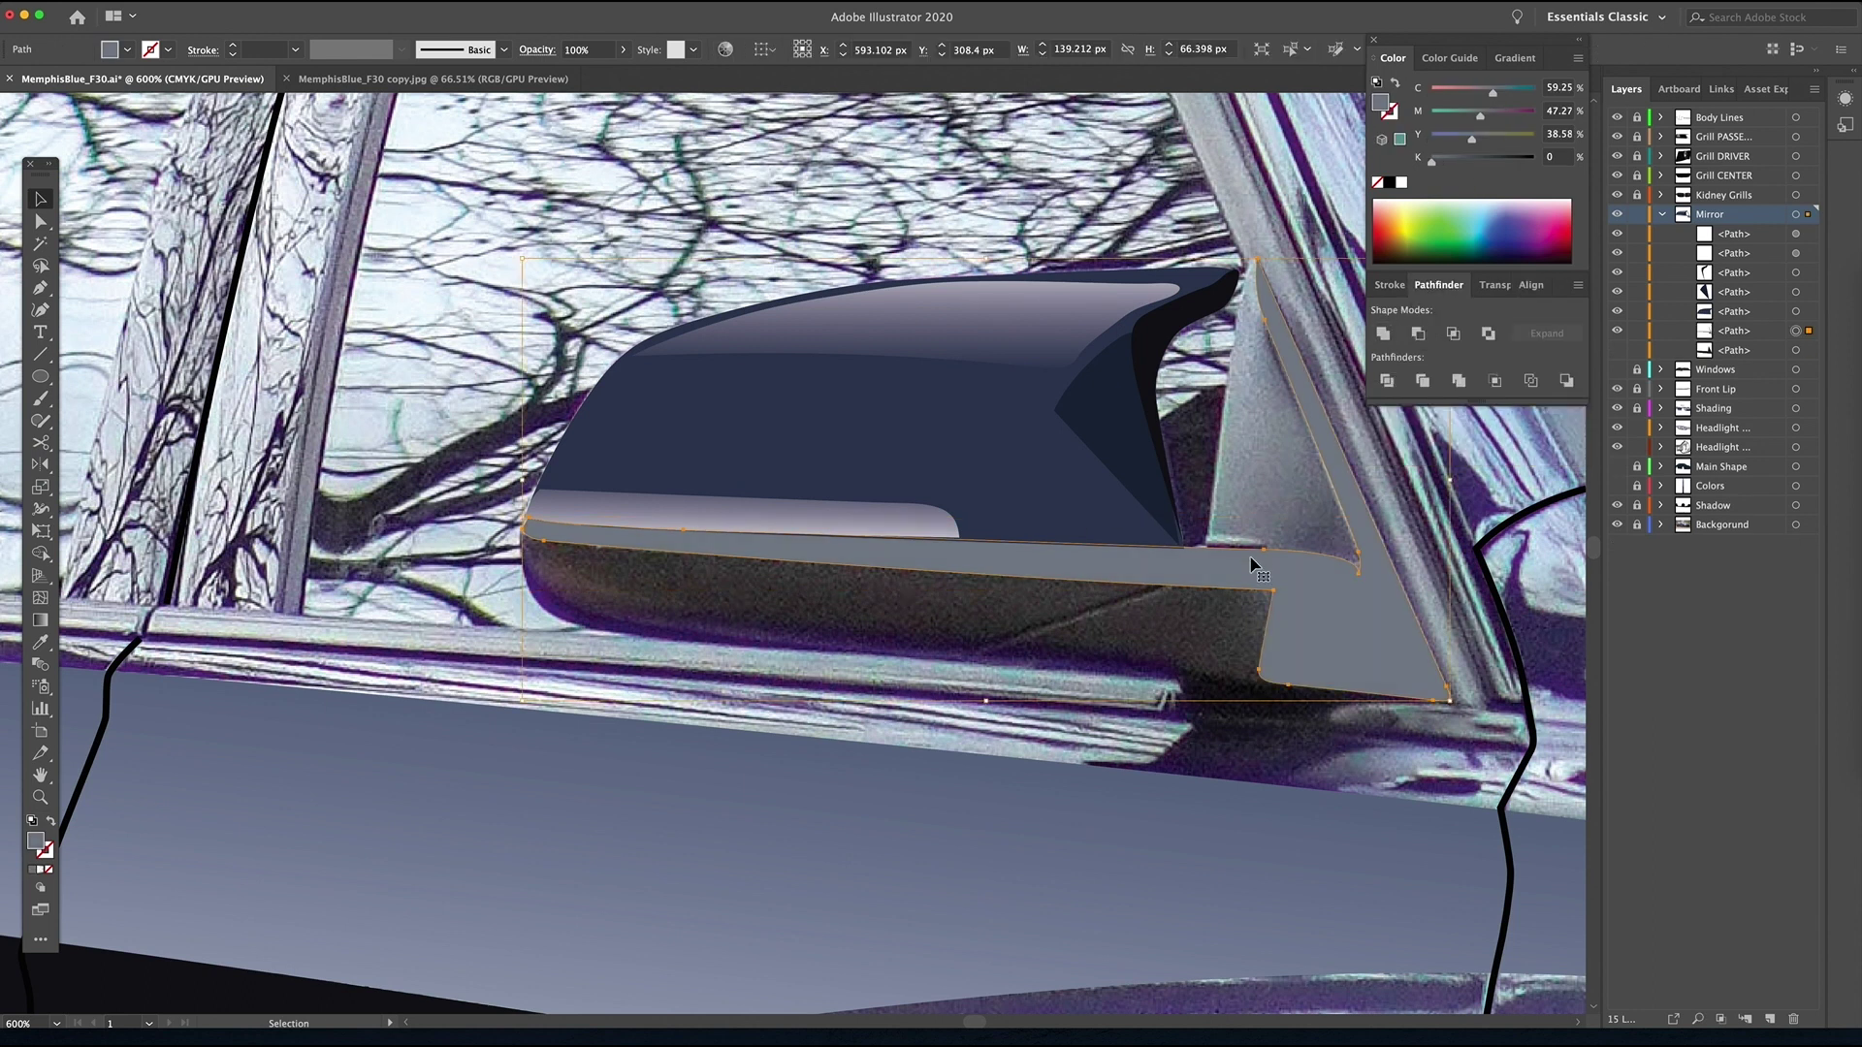
pyautogui.doubleClick(37, 844)
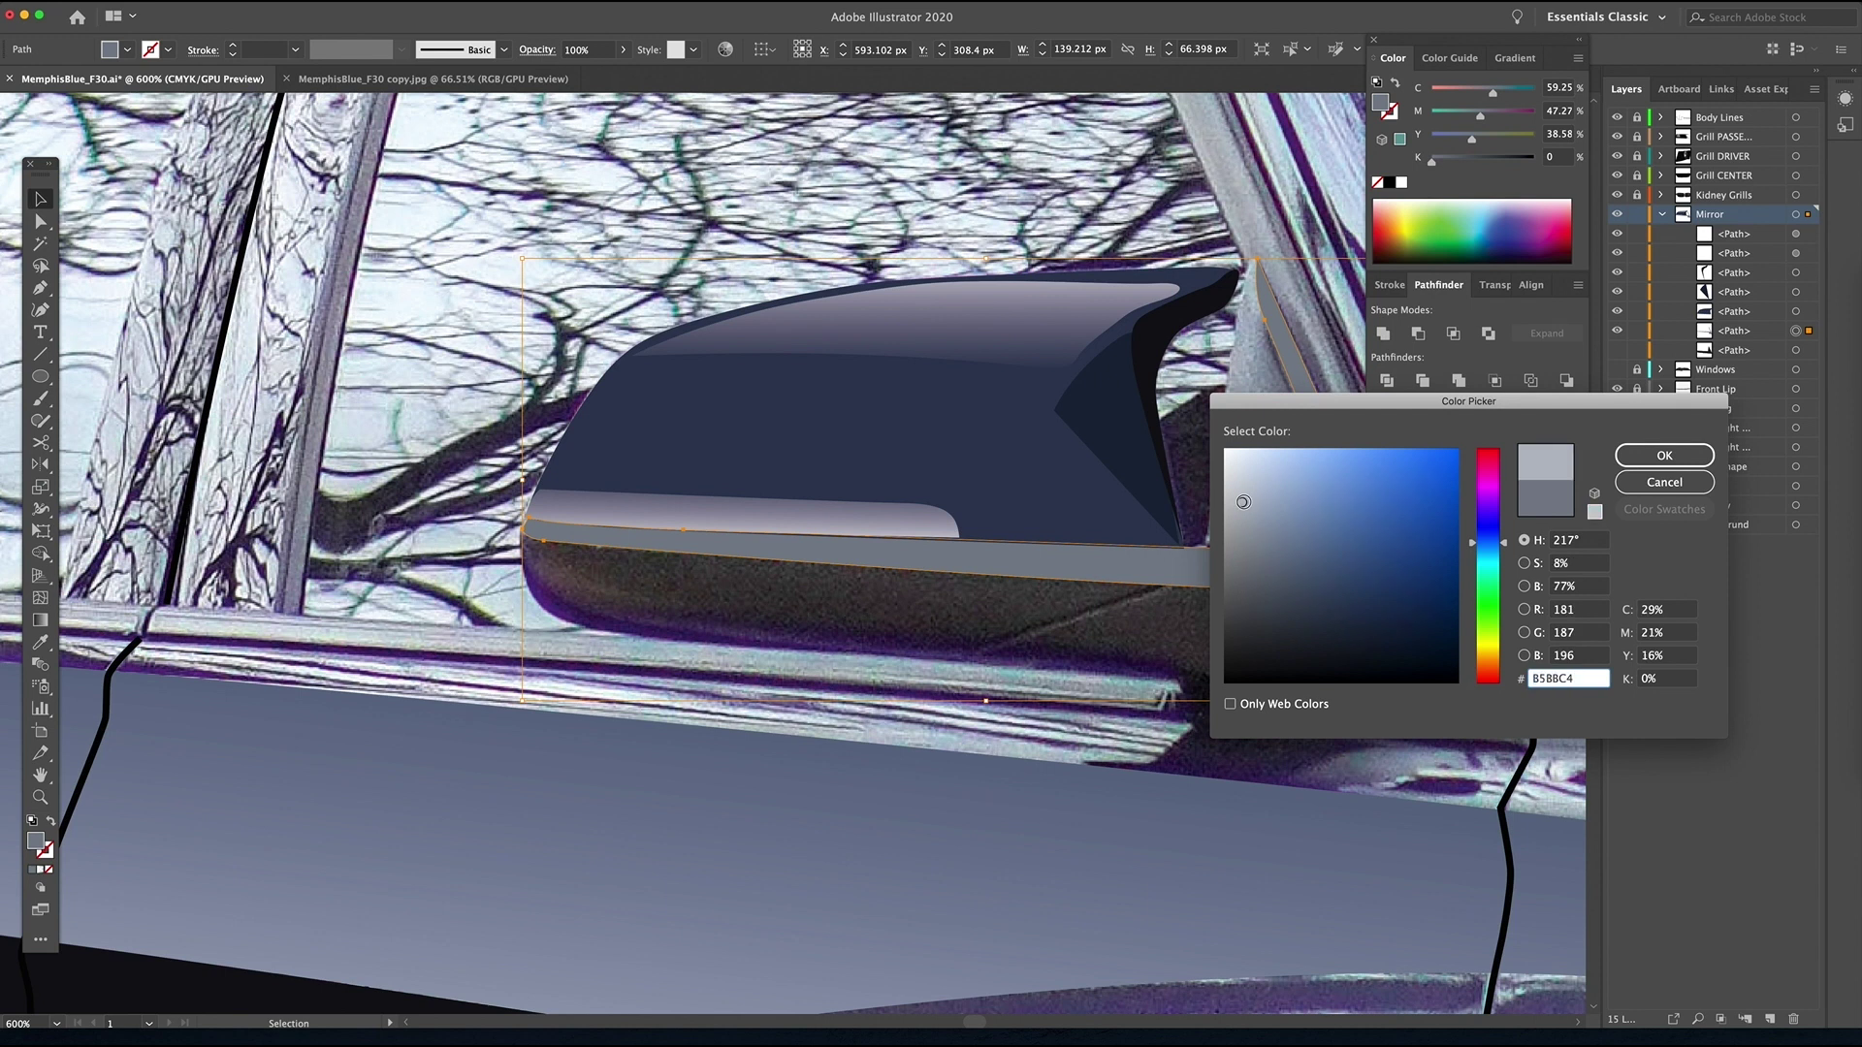
pyautogui.click(1664, 454)
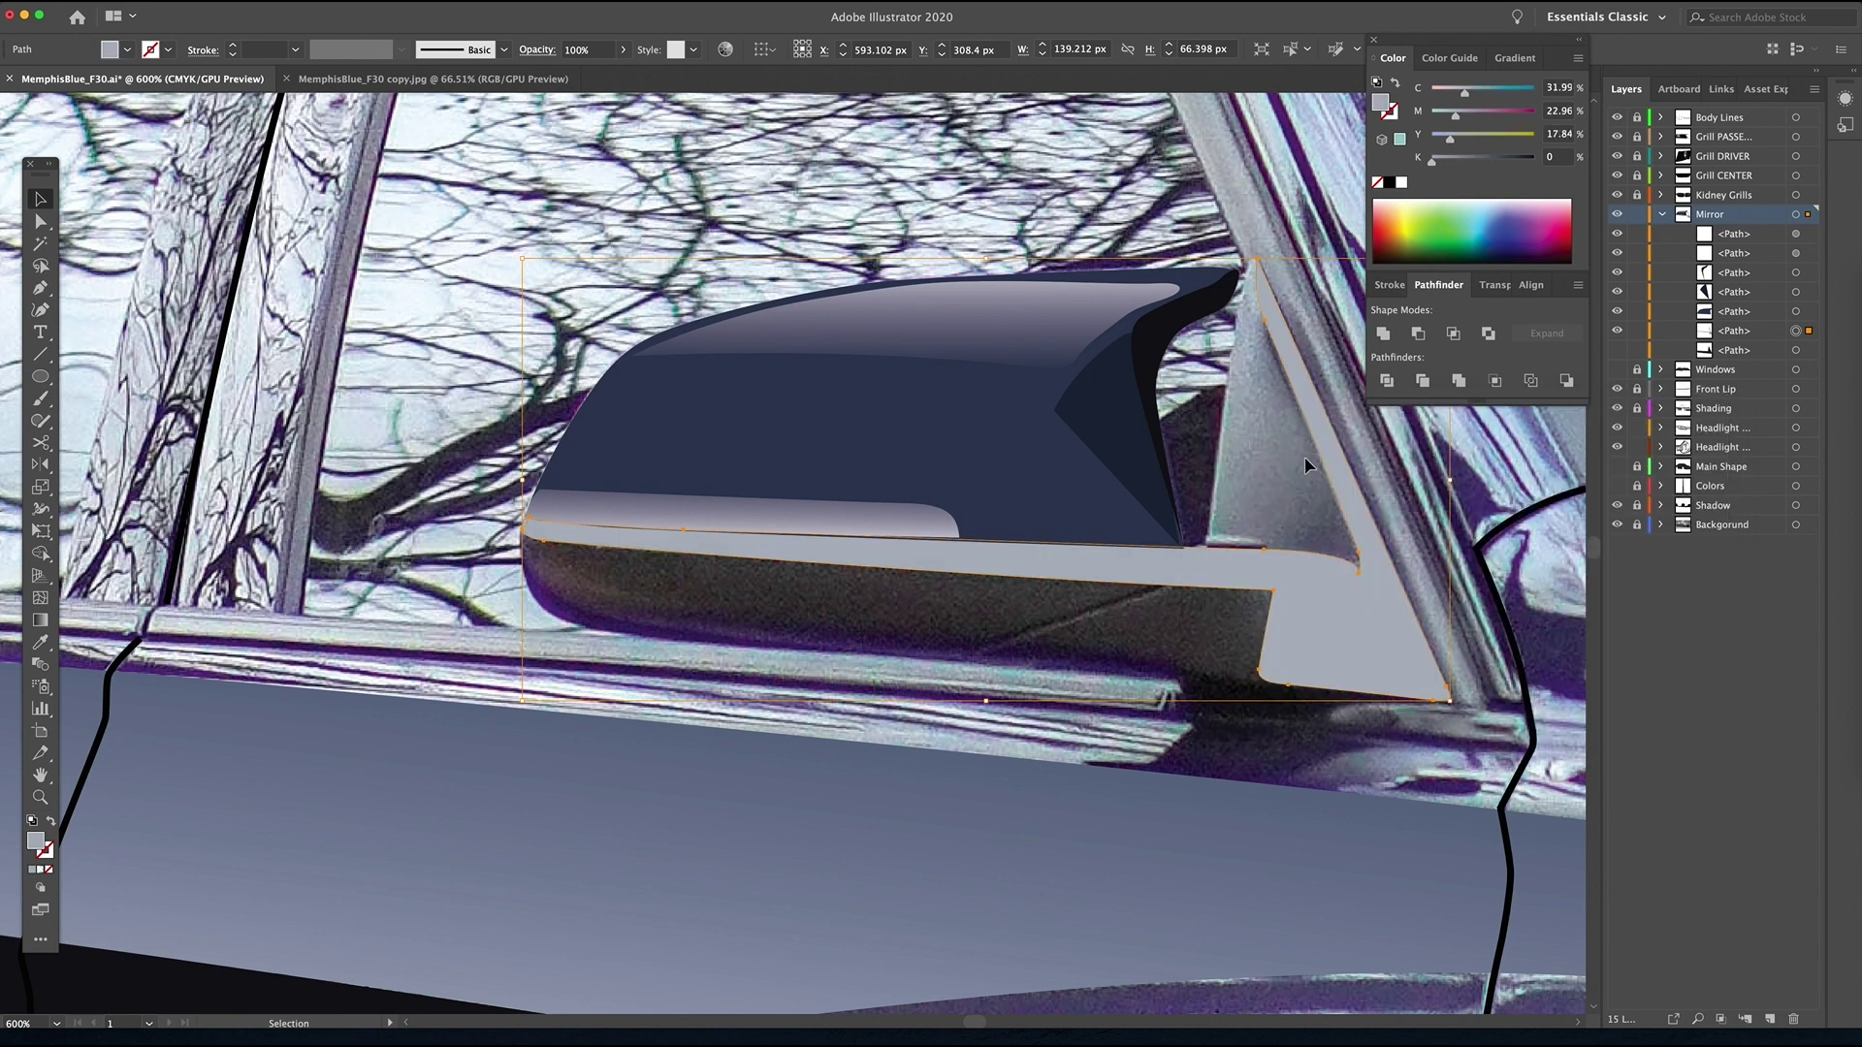
# - Draw a triangular panel with the Pen tool inside the mirror mount and move it behind the light grey mount in the Mirror layer
pyautogui.press('p')
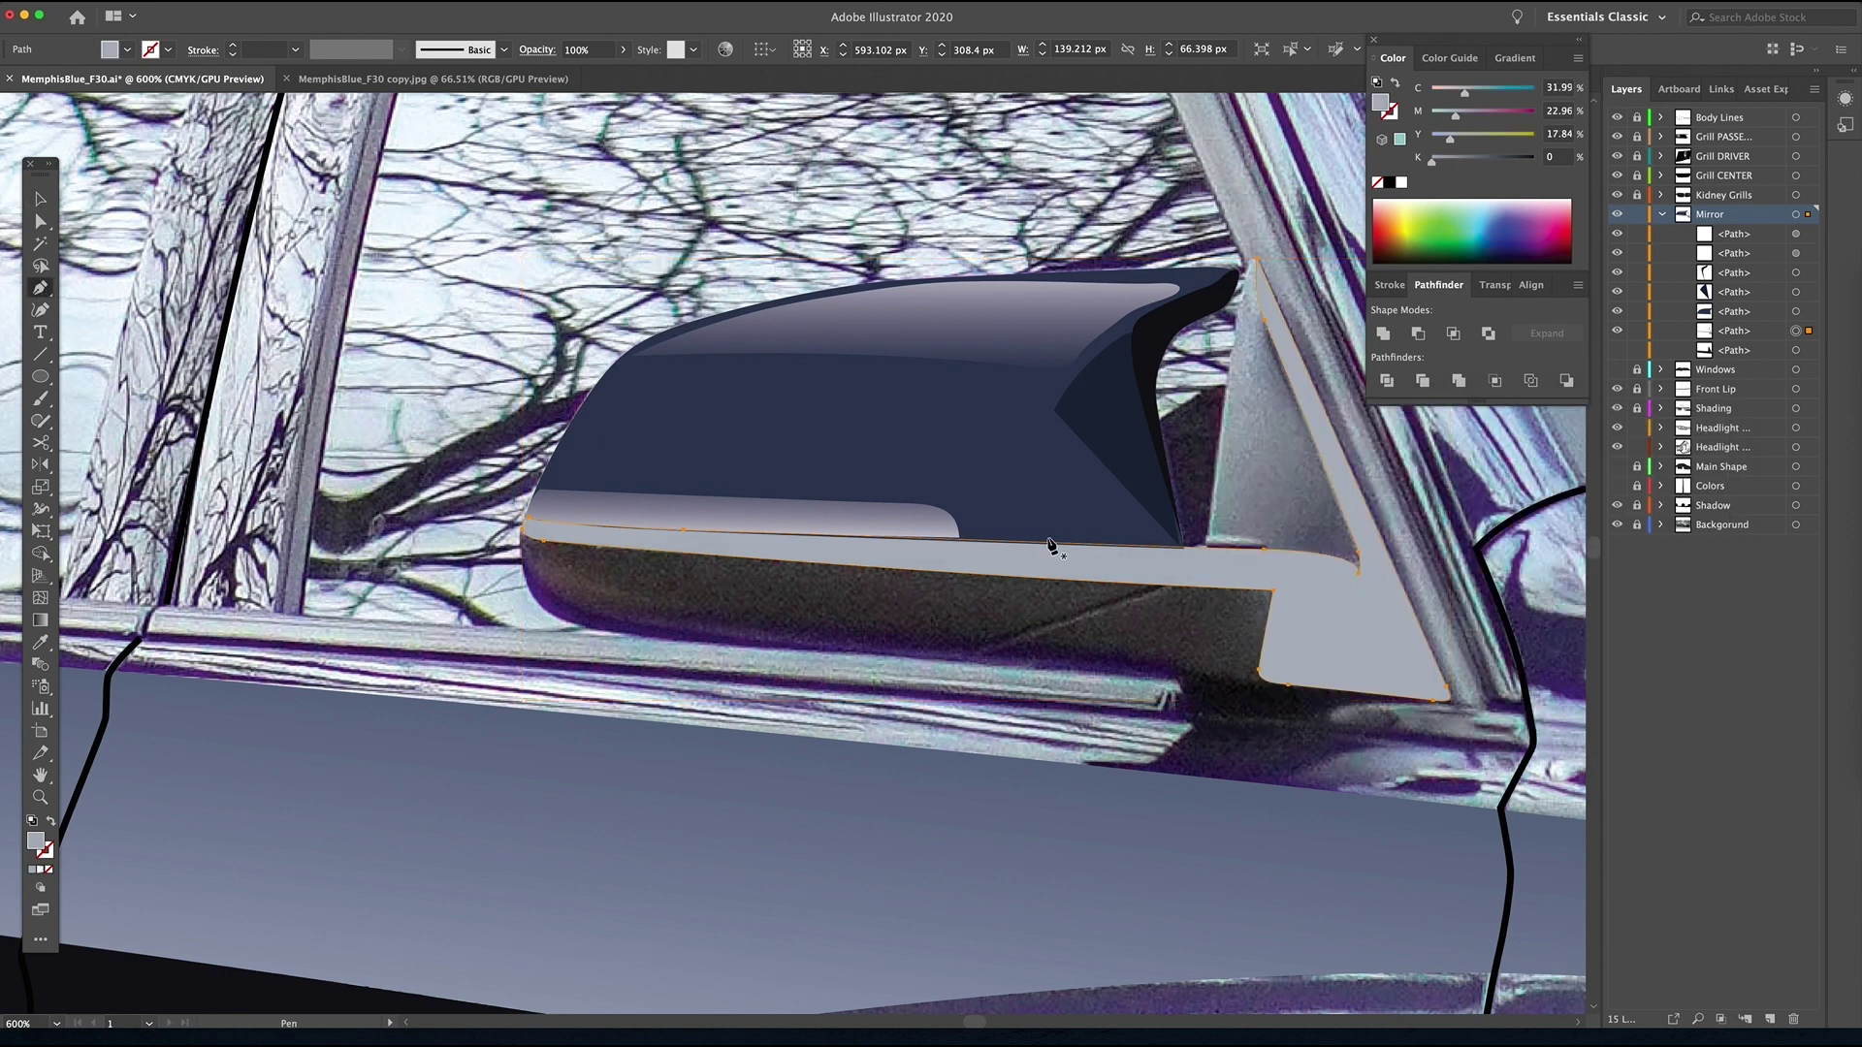
pyautogui.click(1207, 551)
pyautogui.click(1256, 262)
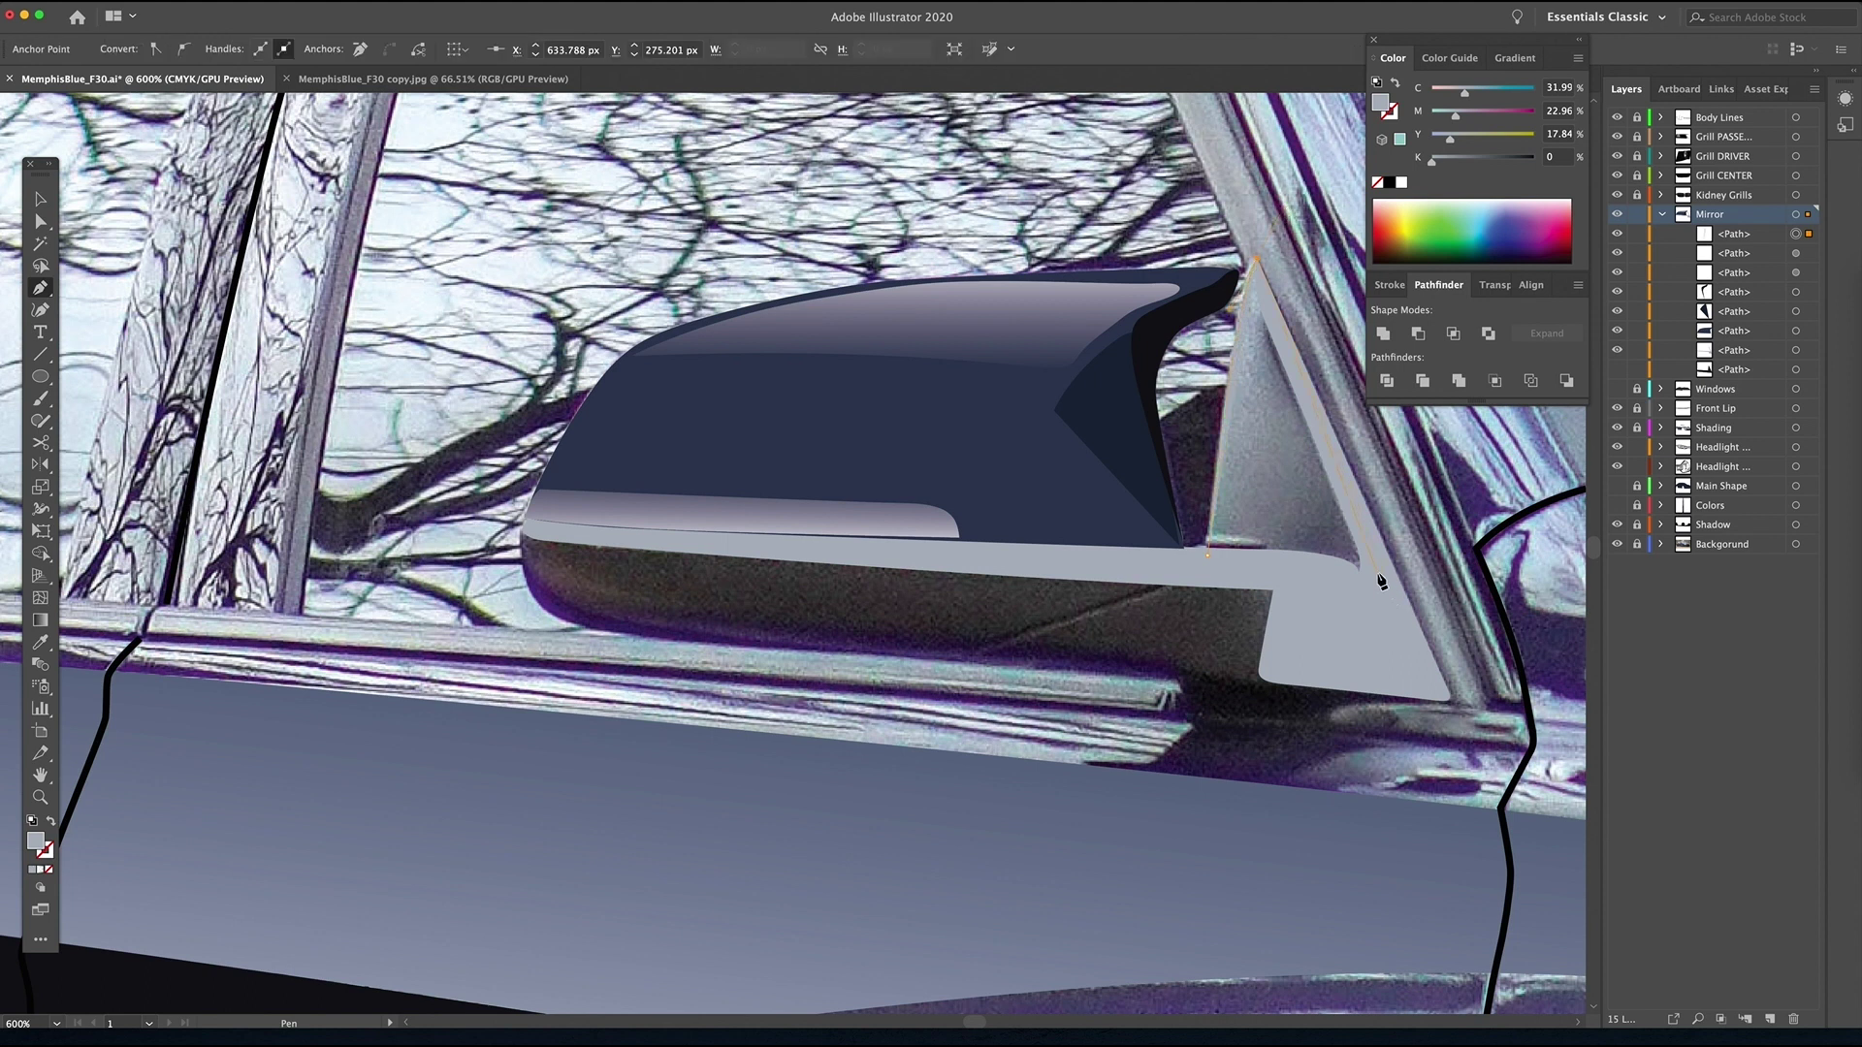
pyautogui.click(1400, 621)
pyautogui.moveTo(1731, 234); pyautogui.dragTo(1731, 359)
# - Recolour the triangular panel a darker grey, C 60.81, M 49.7, Y 42.73, K 12.84
pyautogui.doubleClick(36, 841)
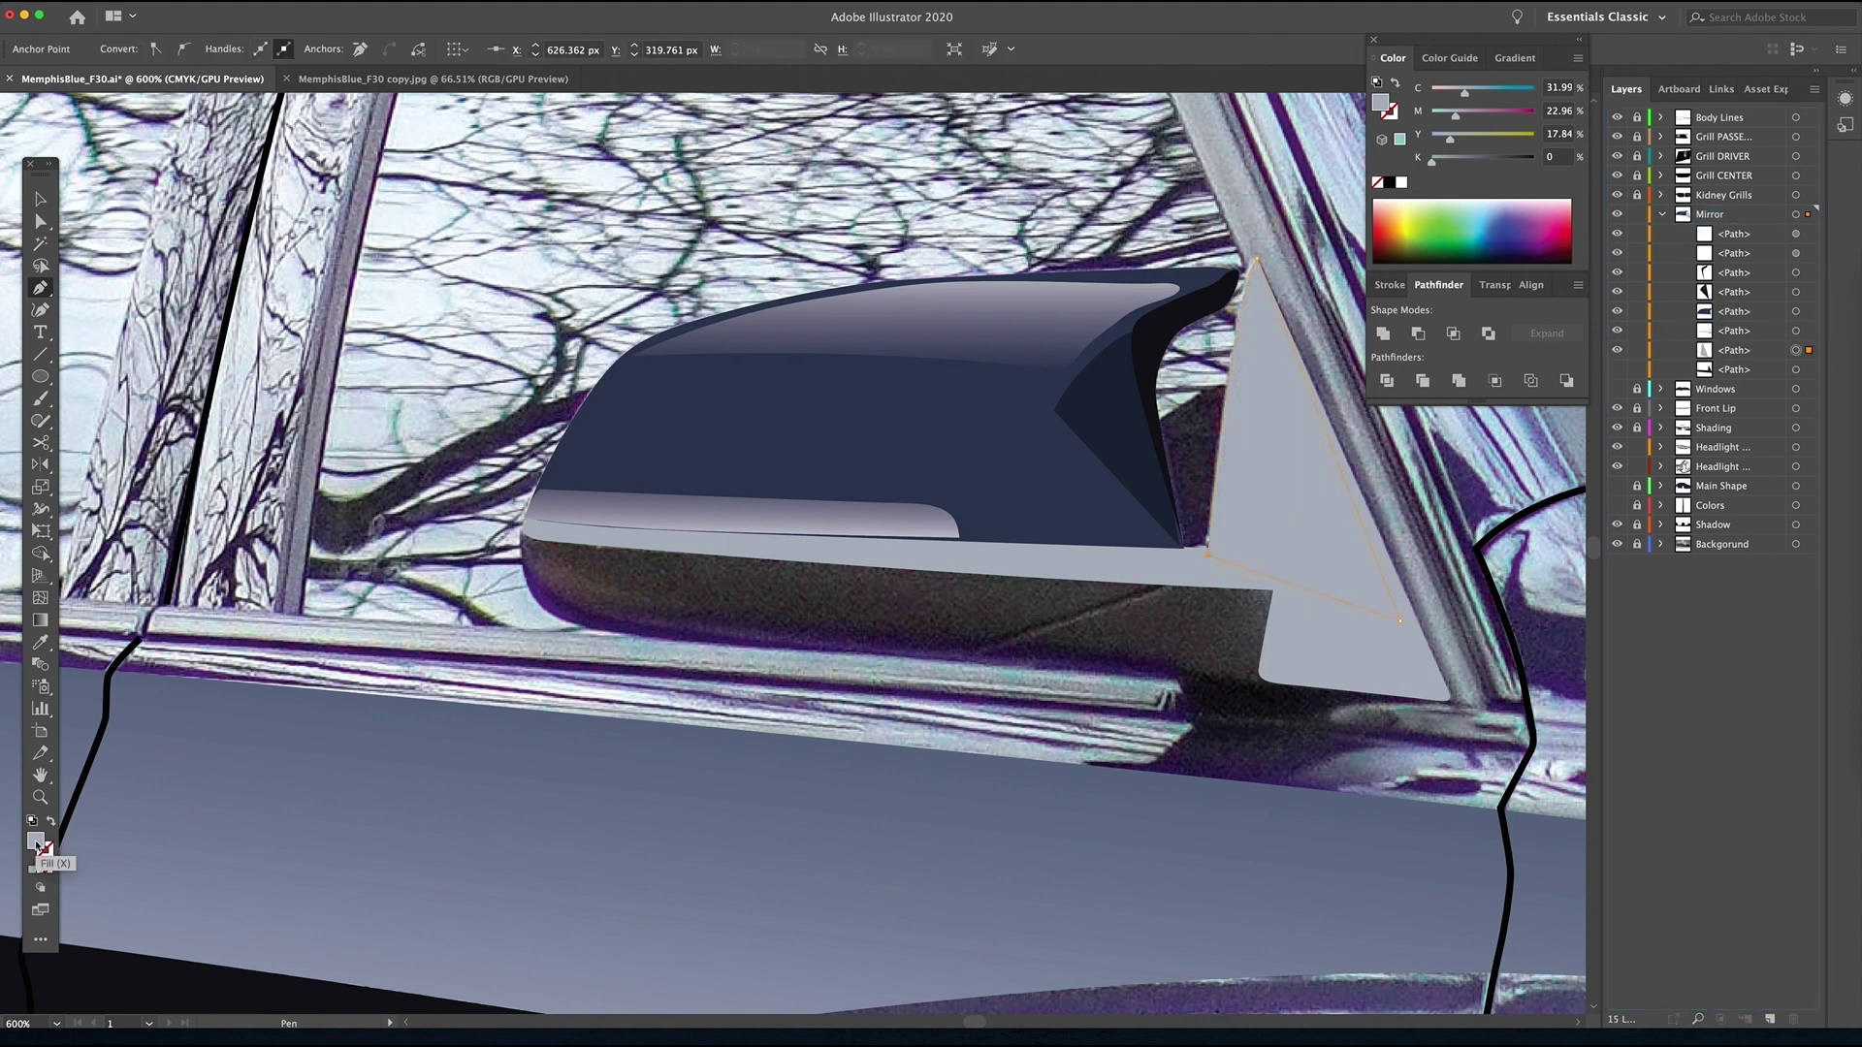
pyautogui.click(1267, 574)
pyautogui.click(1662, 457)
pyautogui.click(41, 197)
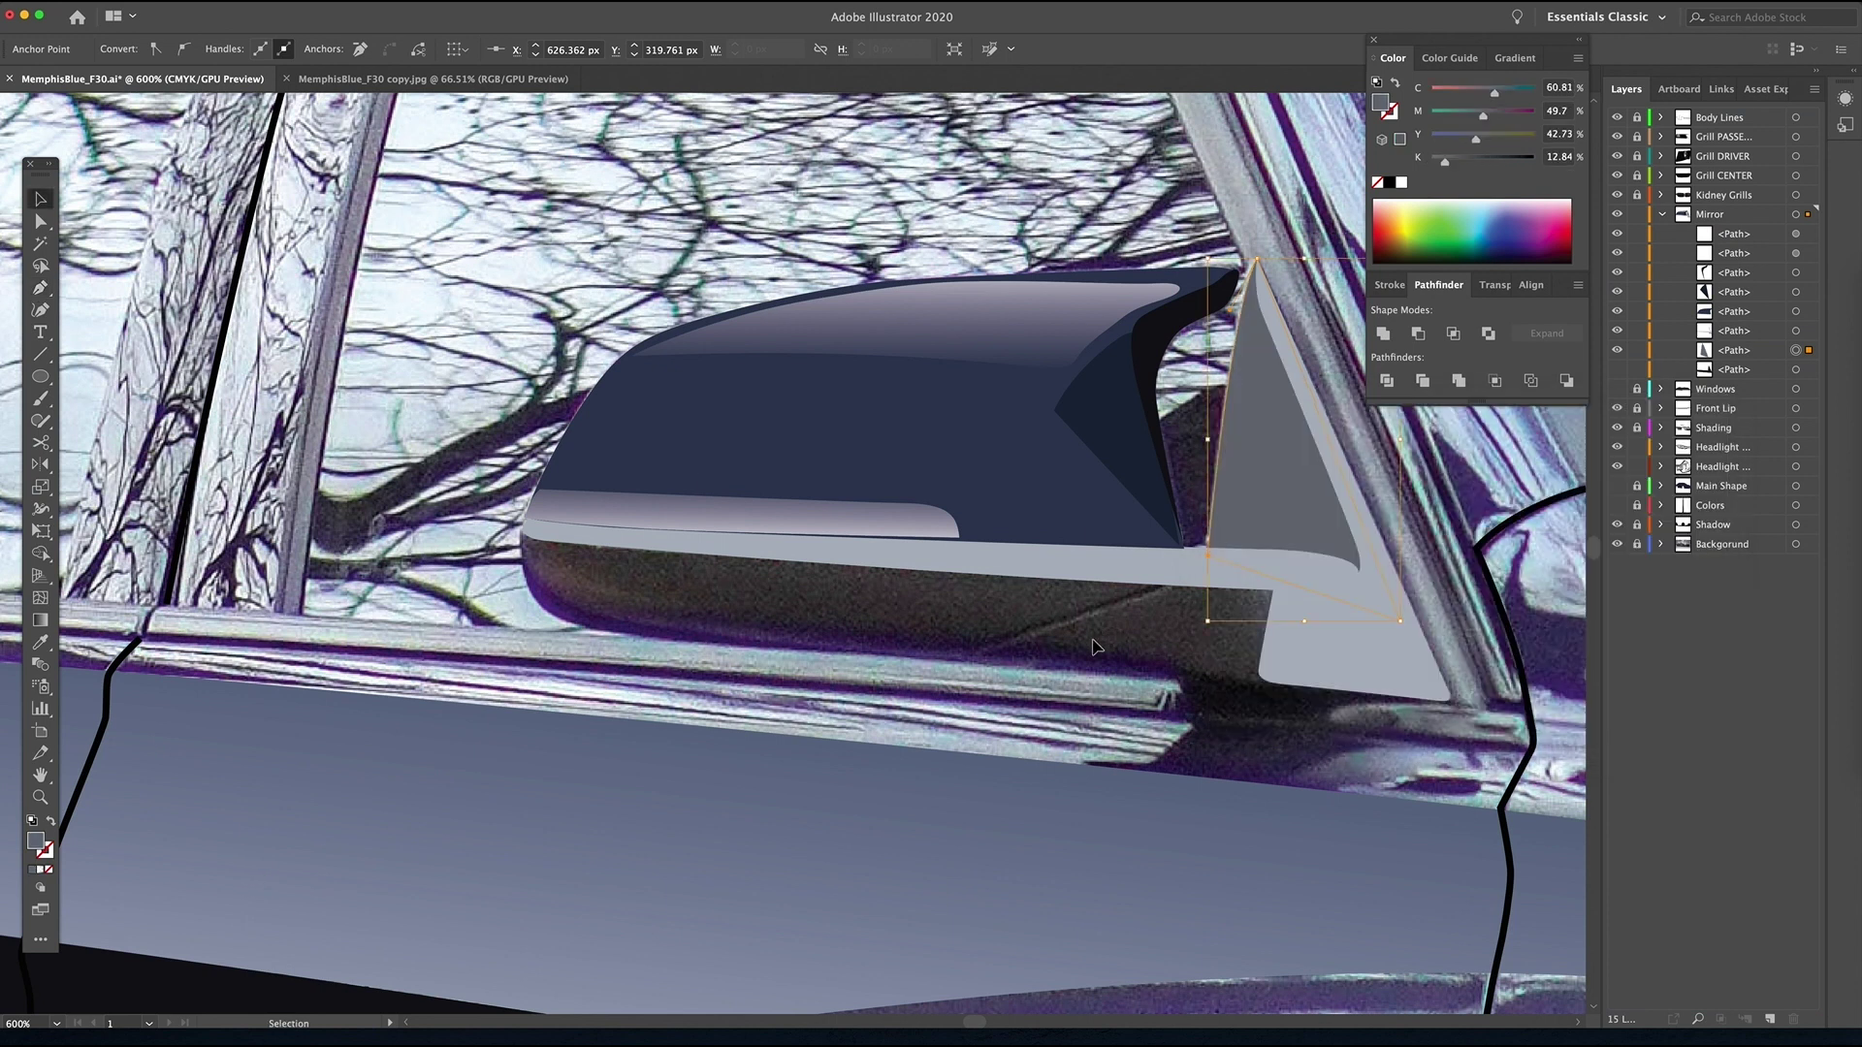
pyautogui.click(1093, 643)
# - Show the mirror's base silhouette at the bottom of the Mirror layer and fill it with a very dark grey
pyautogui.click(1617, 369)
pyautogui.doubleClick(1616, 370)
pyautogui.doubleClick(36, 841)
pyautogui.click(1654, 453)
pyautogui.click(1796, 370)
pyautogui.doubleClick(36, 844)
pyautogui.click(1279, 627)
pyautogui.click(1658, 456)
# - Give the mirror cap and the base silhouette a 1 pt black outline
pyautogui.click(40, 289)
pyautogui.press('v')
pyautogui.click(872, 407)
pyautogui.doubleClick(47, 853)
pyautogui.click(1664, 455)
pyautogui.click(701, 734)
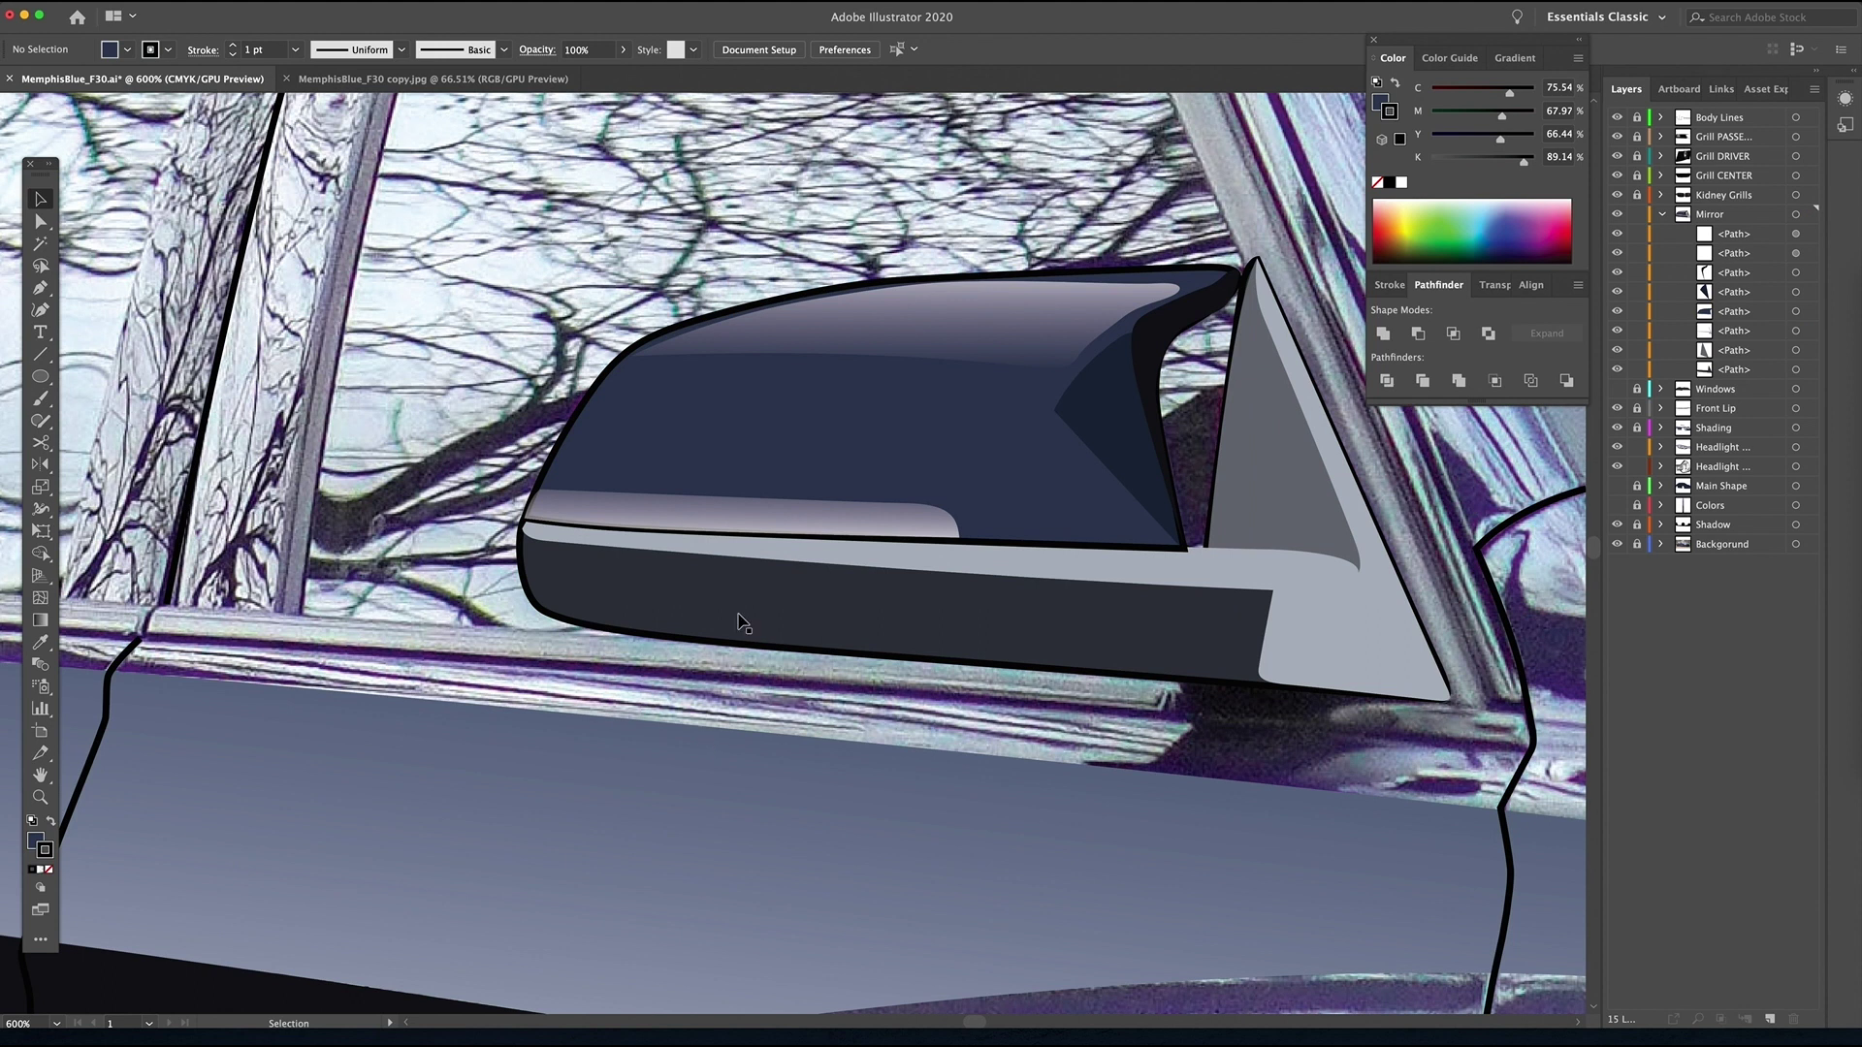
# - Hide the base silhouette and the light grey mount, and trace the seam from the cap's lower inner corner across the mirror's underside
pyautogui.click(1123, 574)
pyautogui.click(1617, 371)
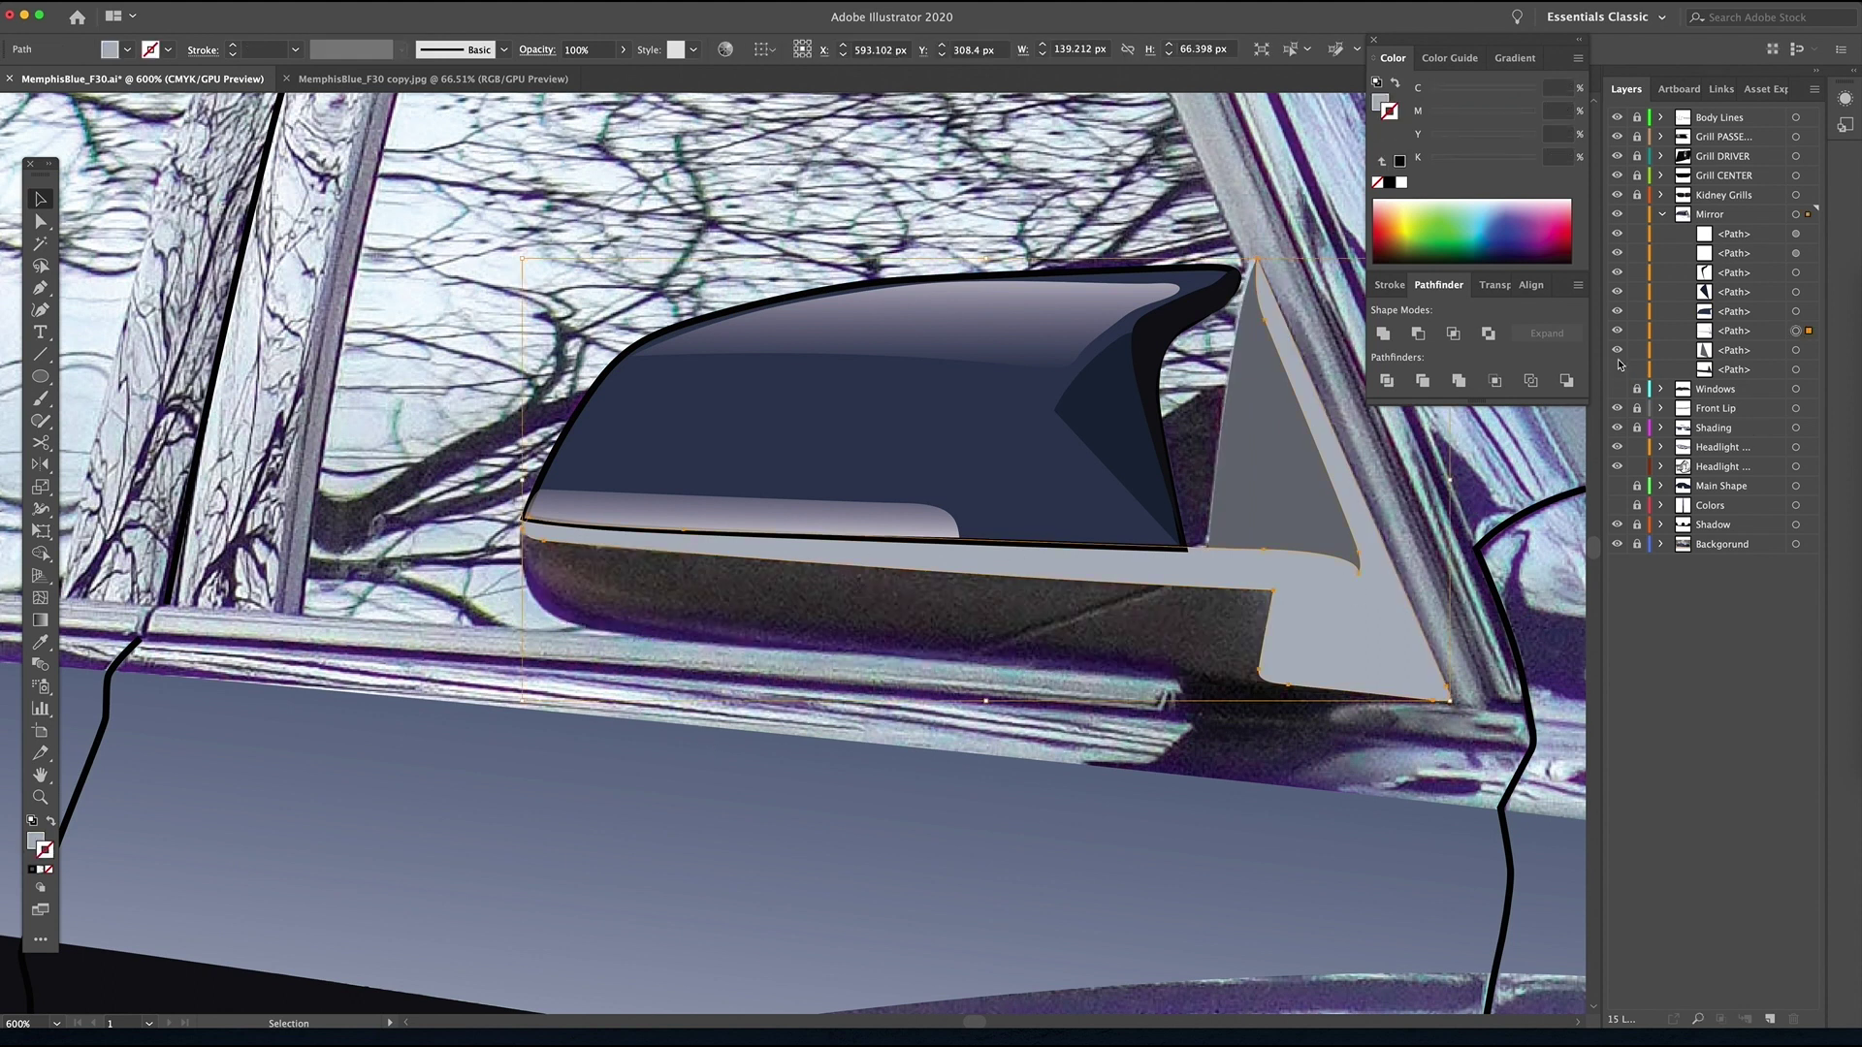
pyautogui.click(1617, 330)
pyautogui.press('p')
pyautogui.click(1184, 550)
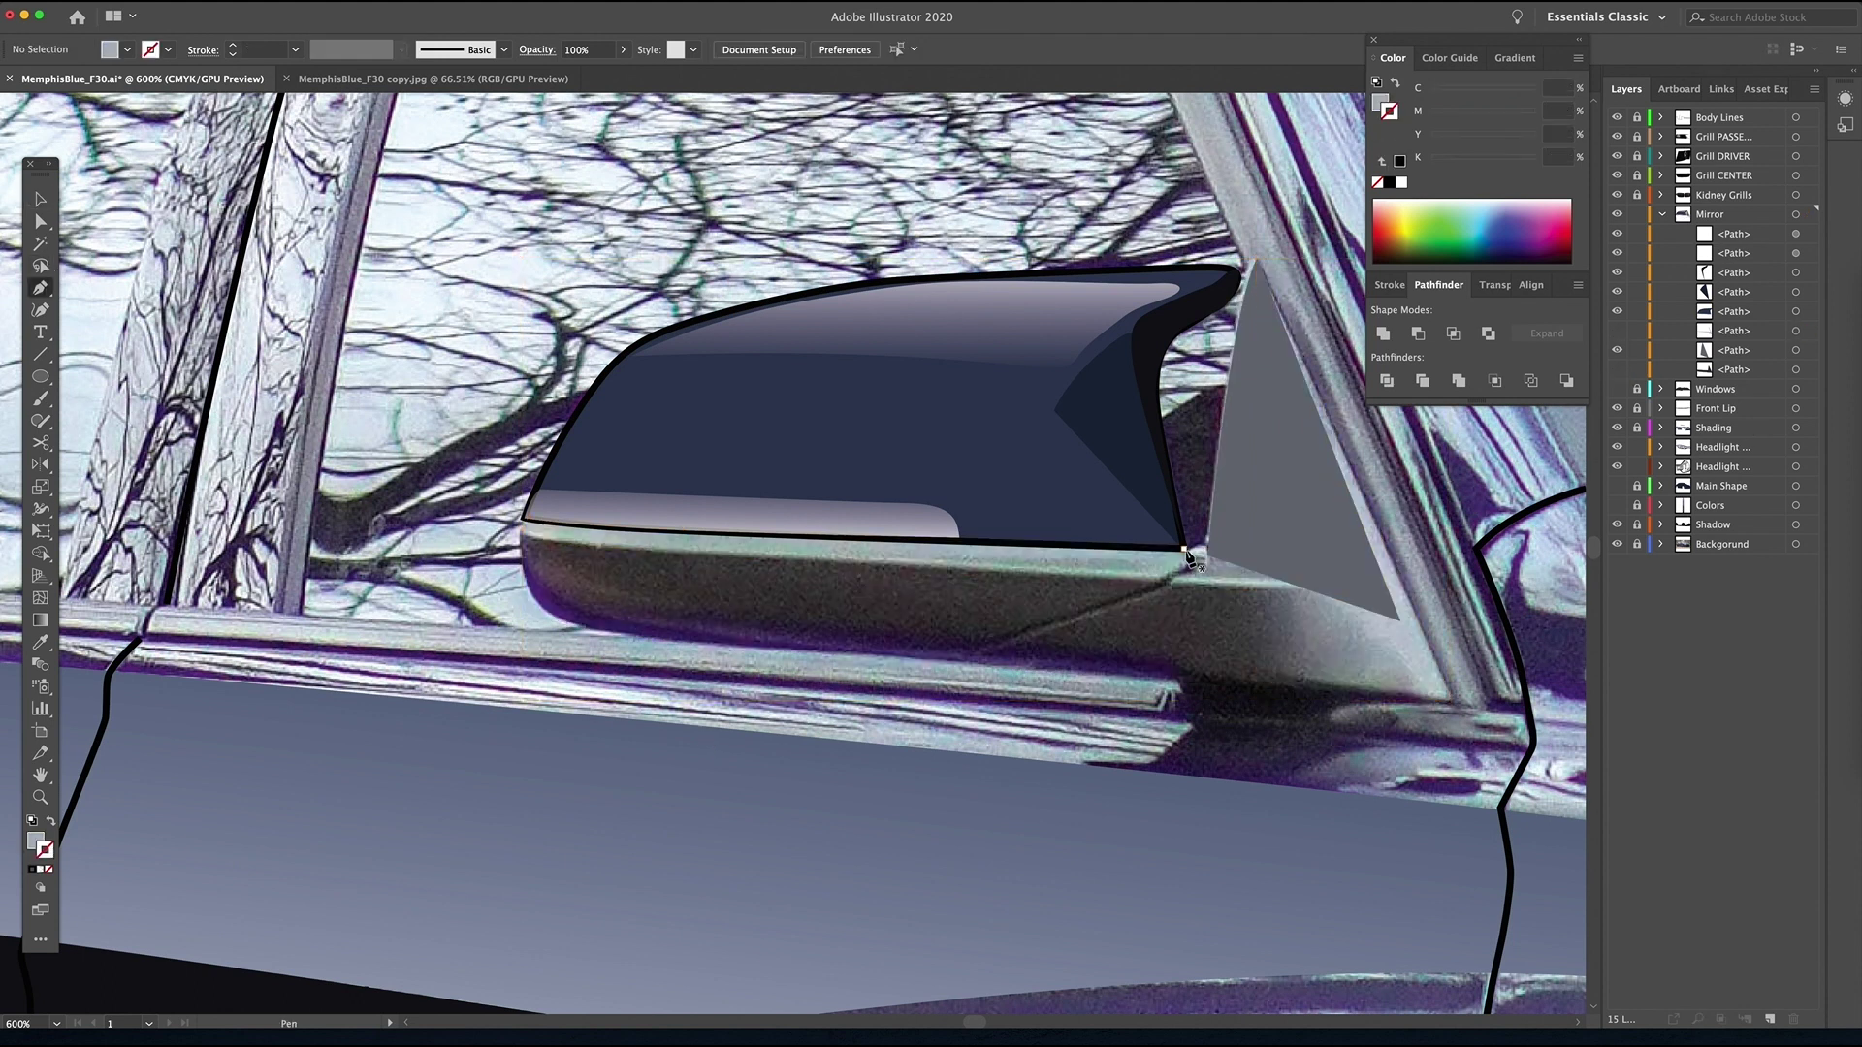
pyautogui.click(1198, 573)
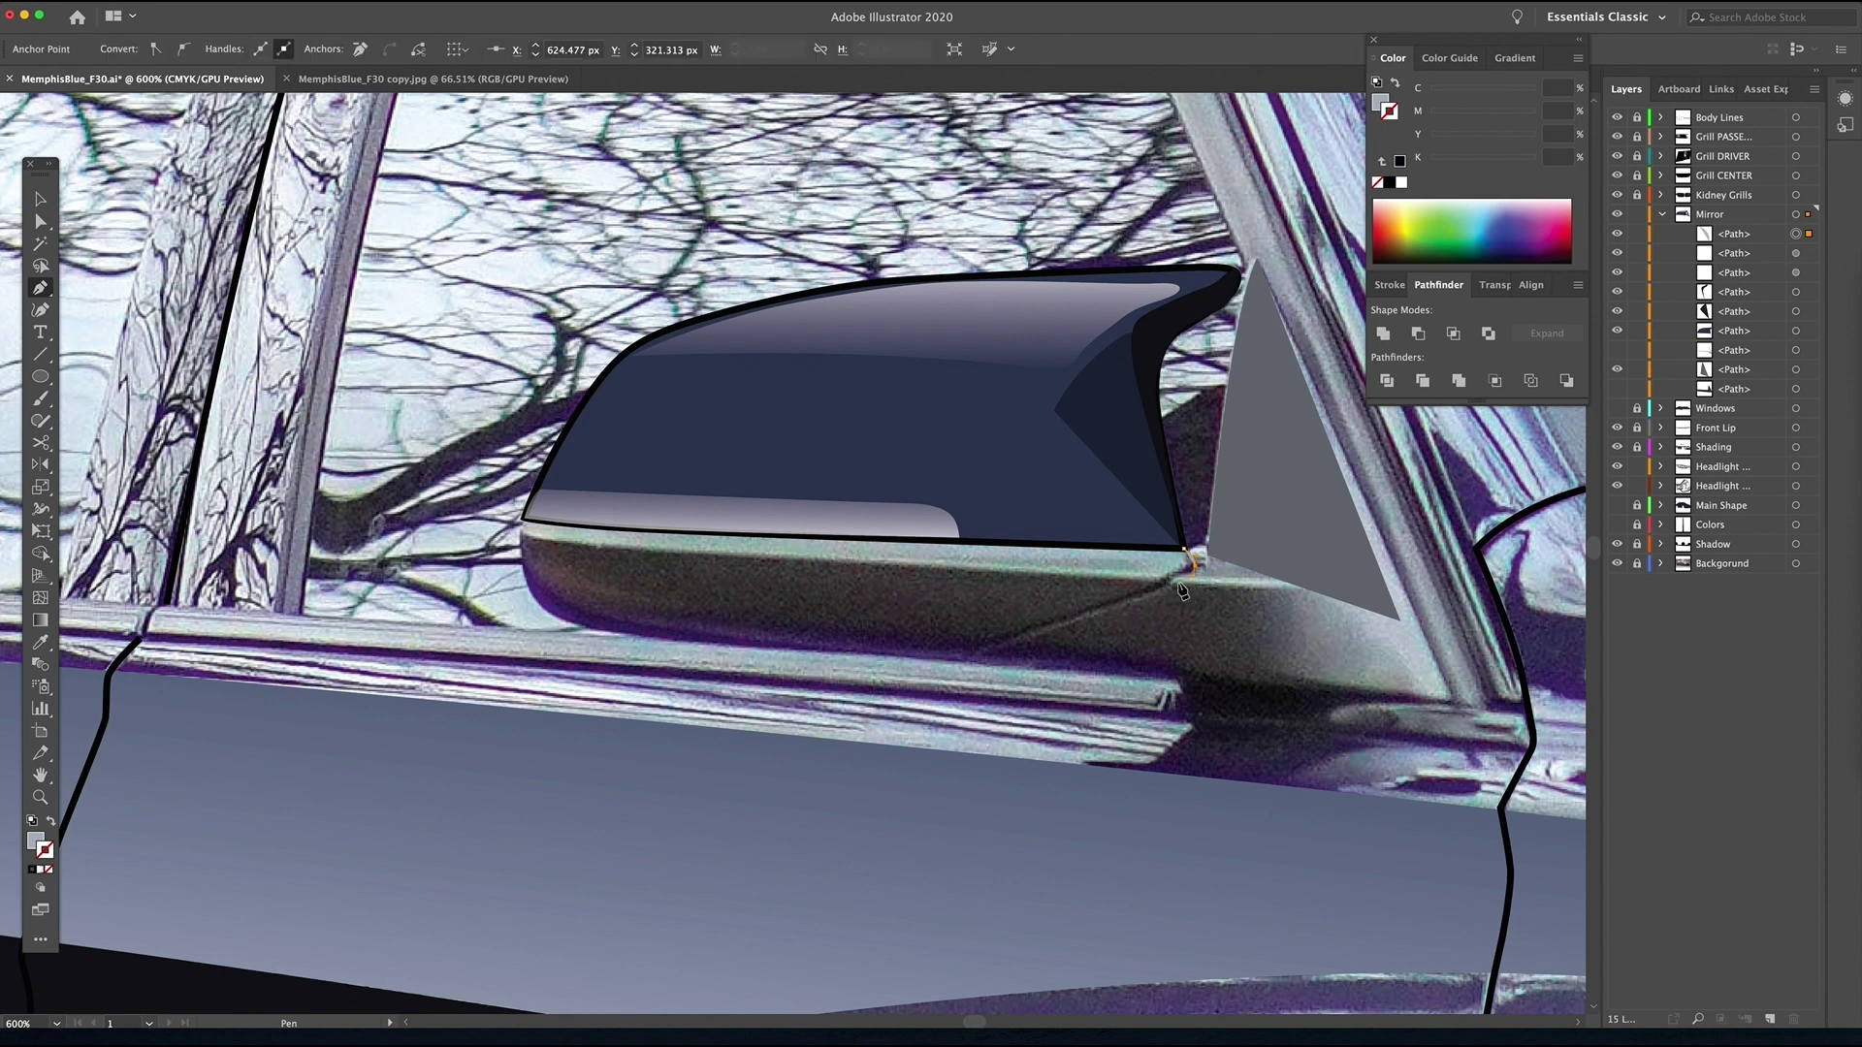
pyautogui.click(963, 662)
# - Copy the black 1 pt body line stroke onto the seam with a round join, and show the two hidden shapes
pyautogui.press('i')
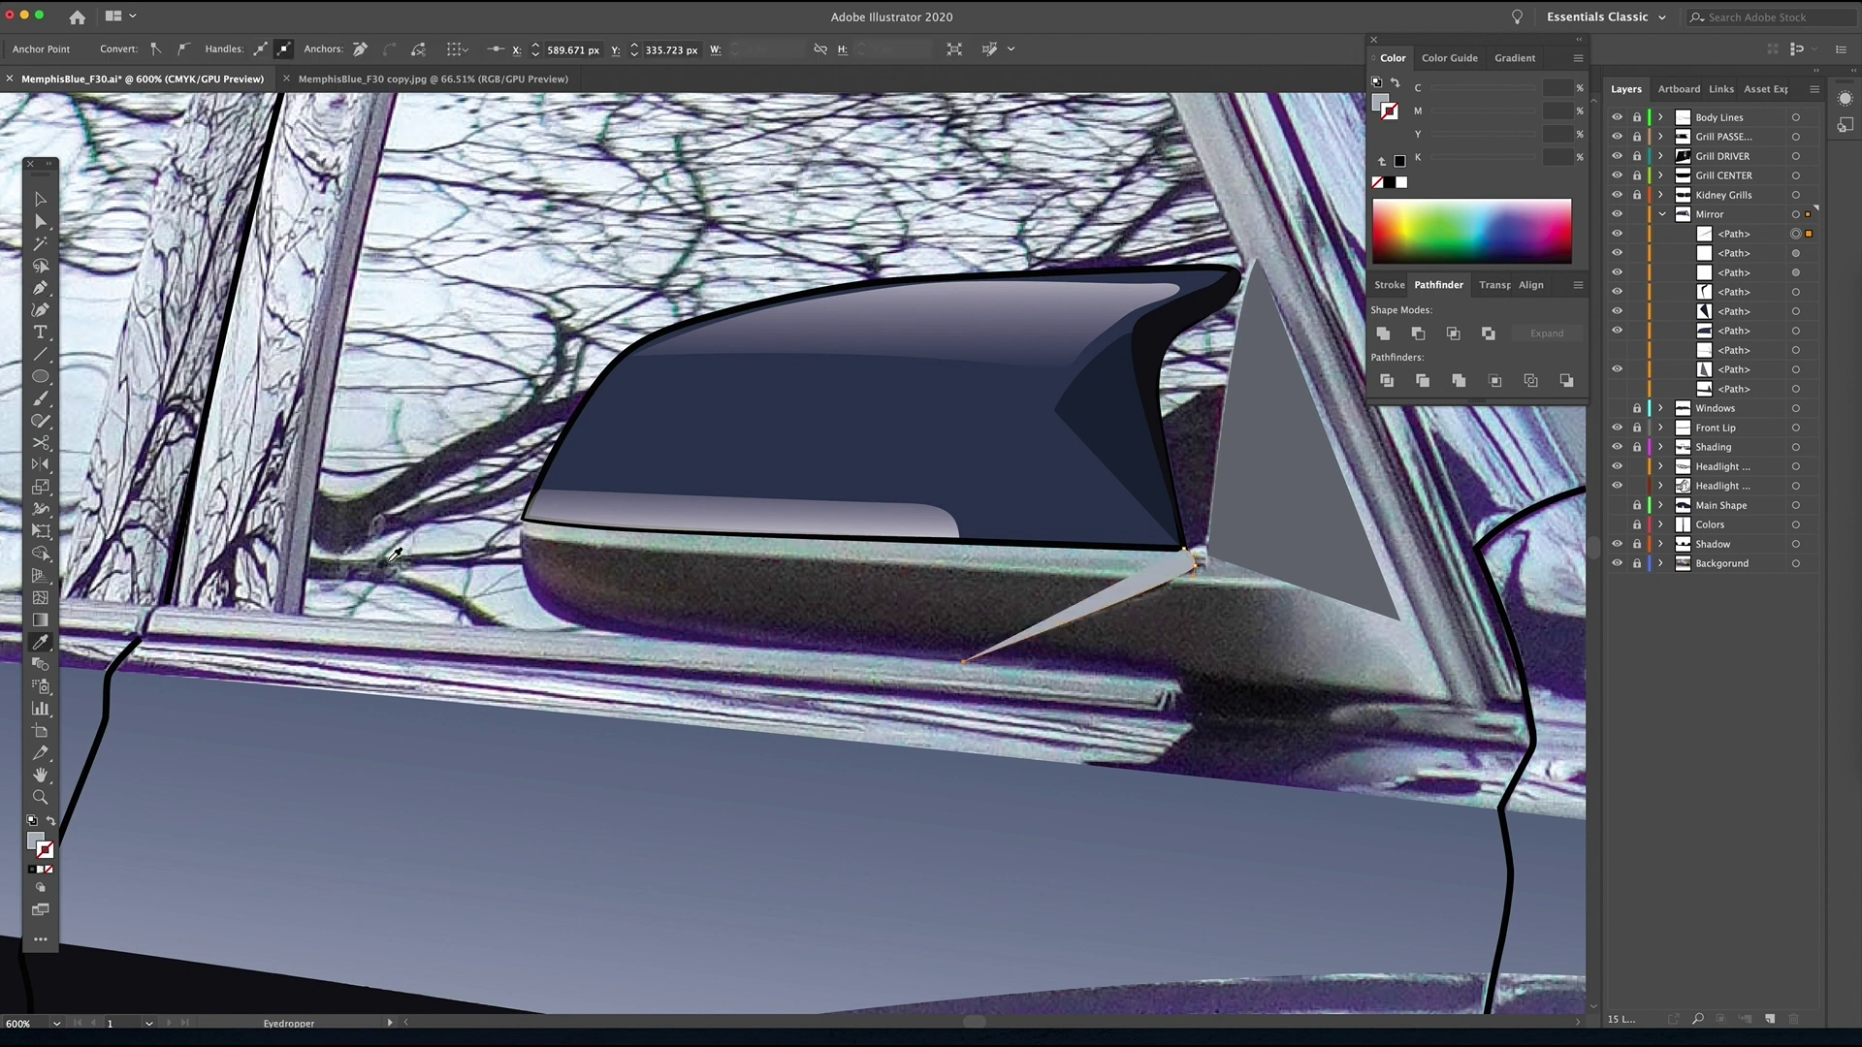
pyautogui.click(123, 655)
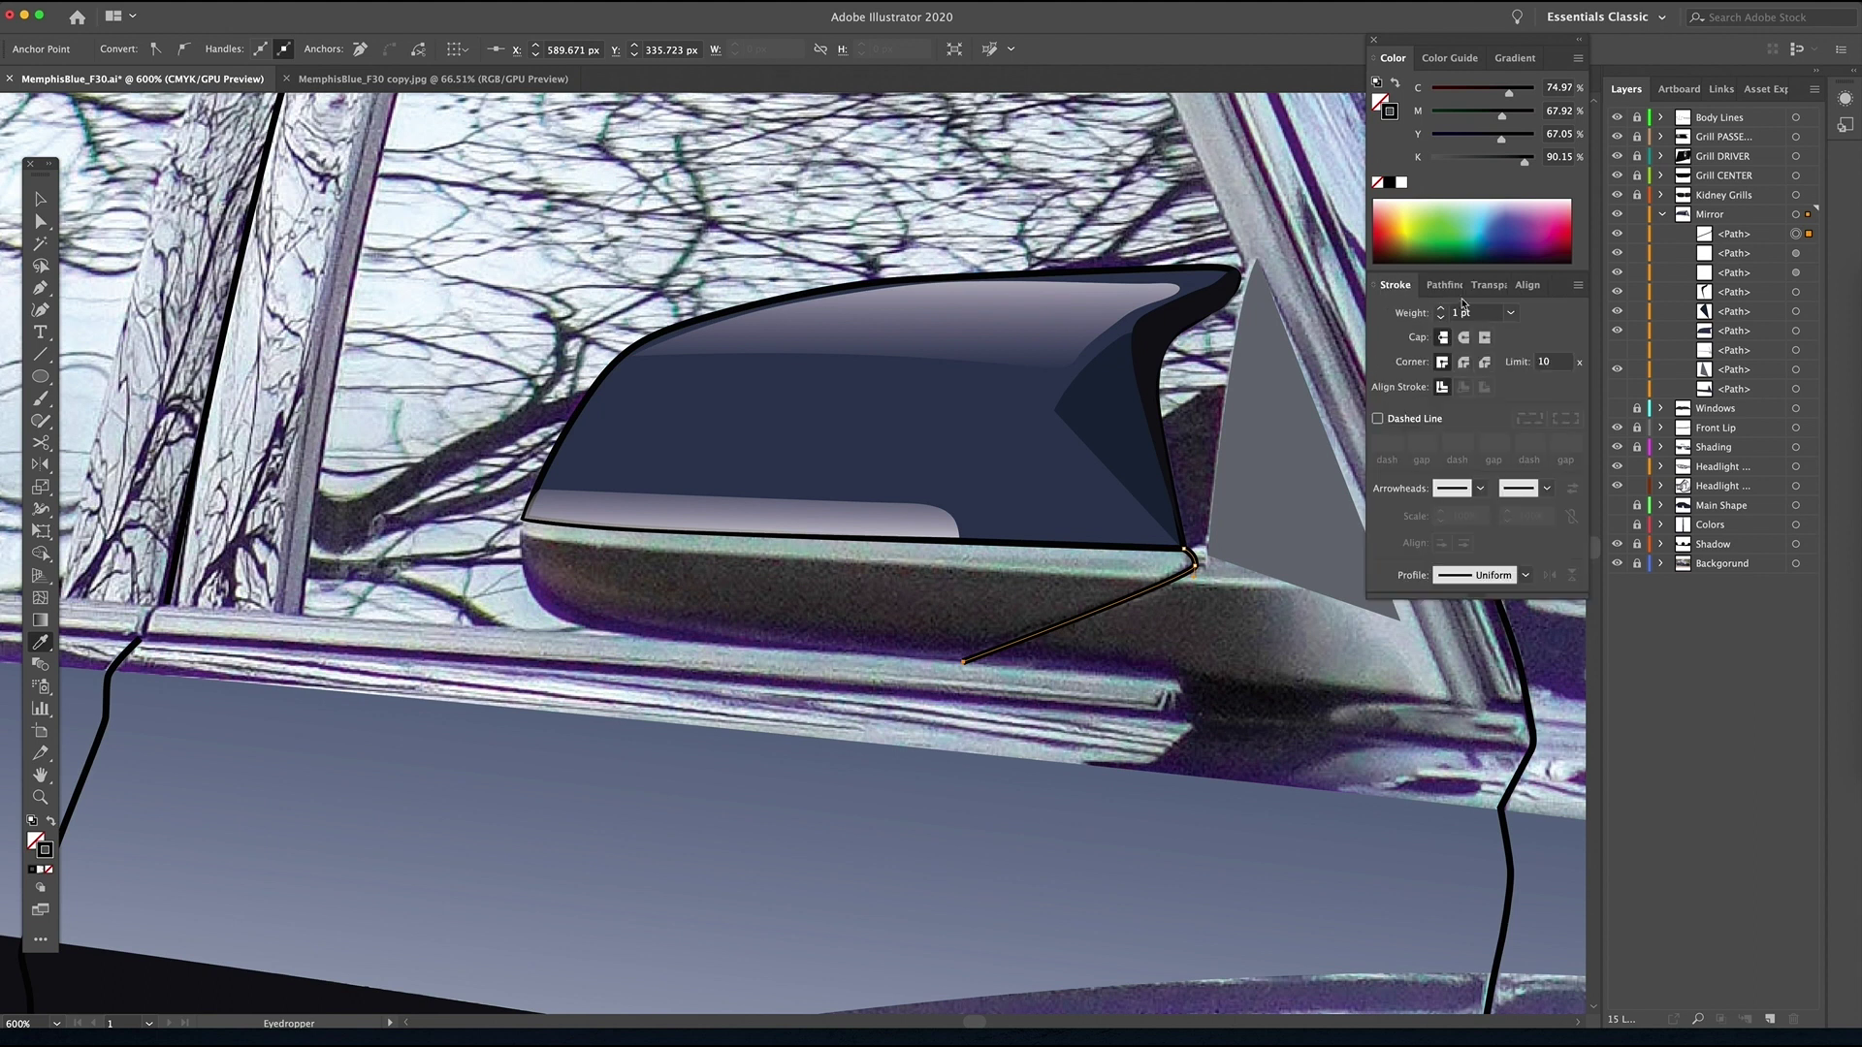
pyautogui.click(1463, 362)
pyautogui.press('v')
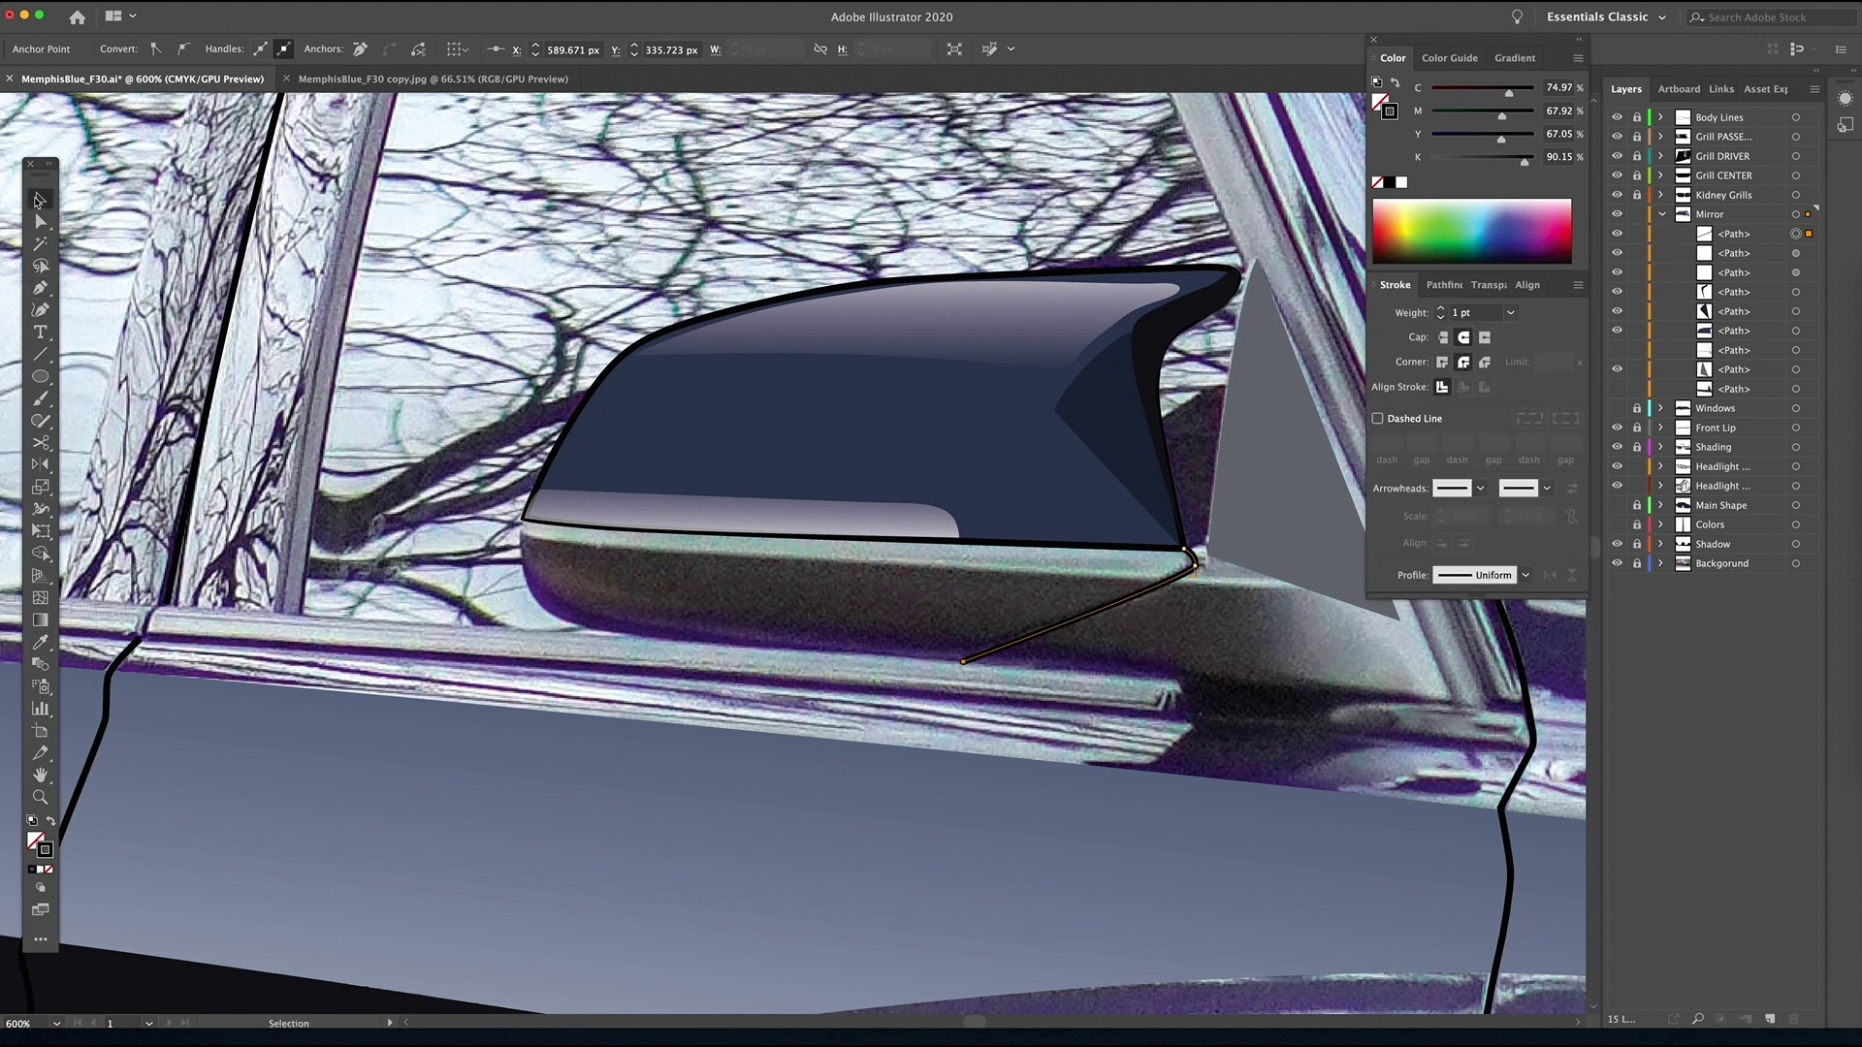
pyautogui.click(1616, 389)
pyautogui.click(1616, 350)
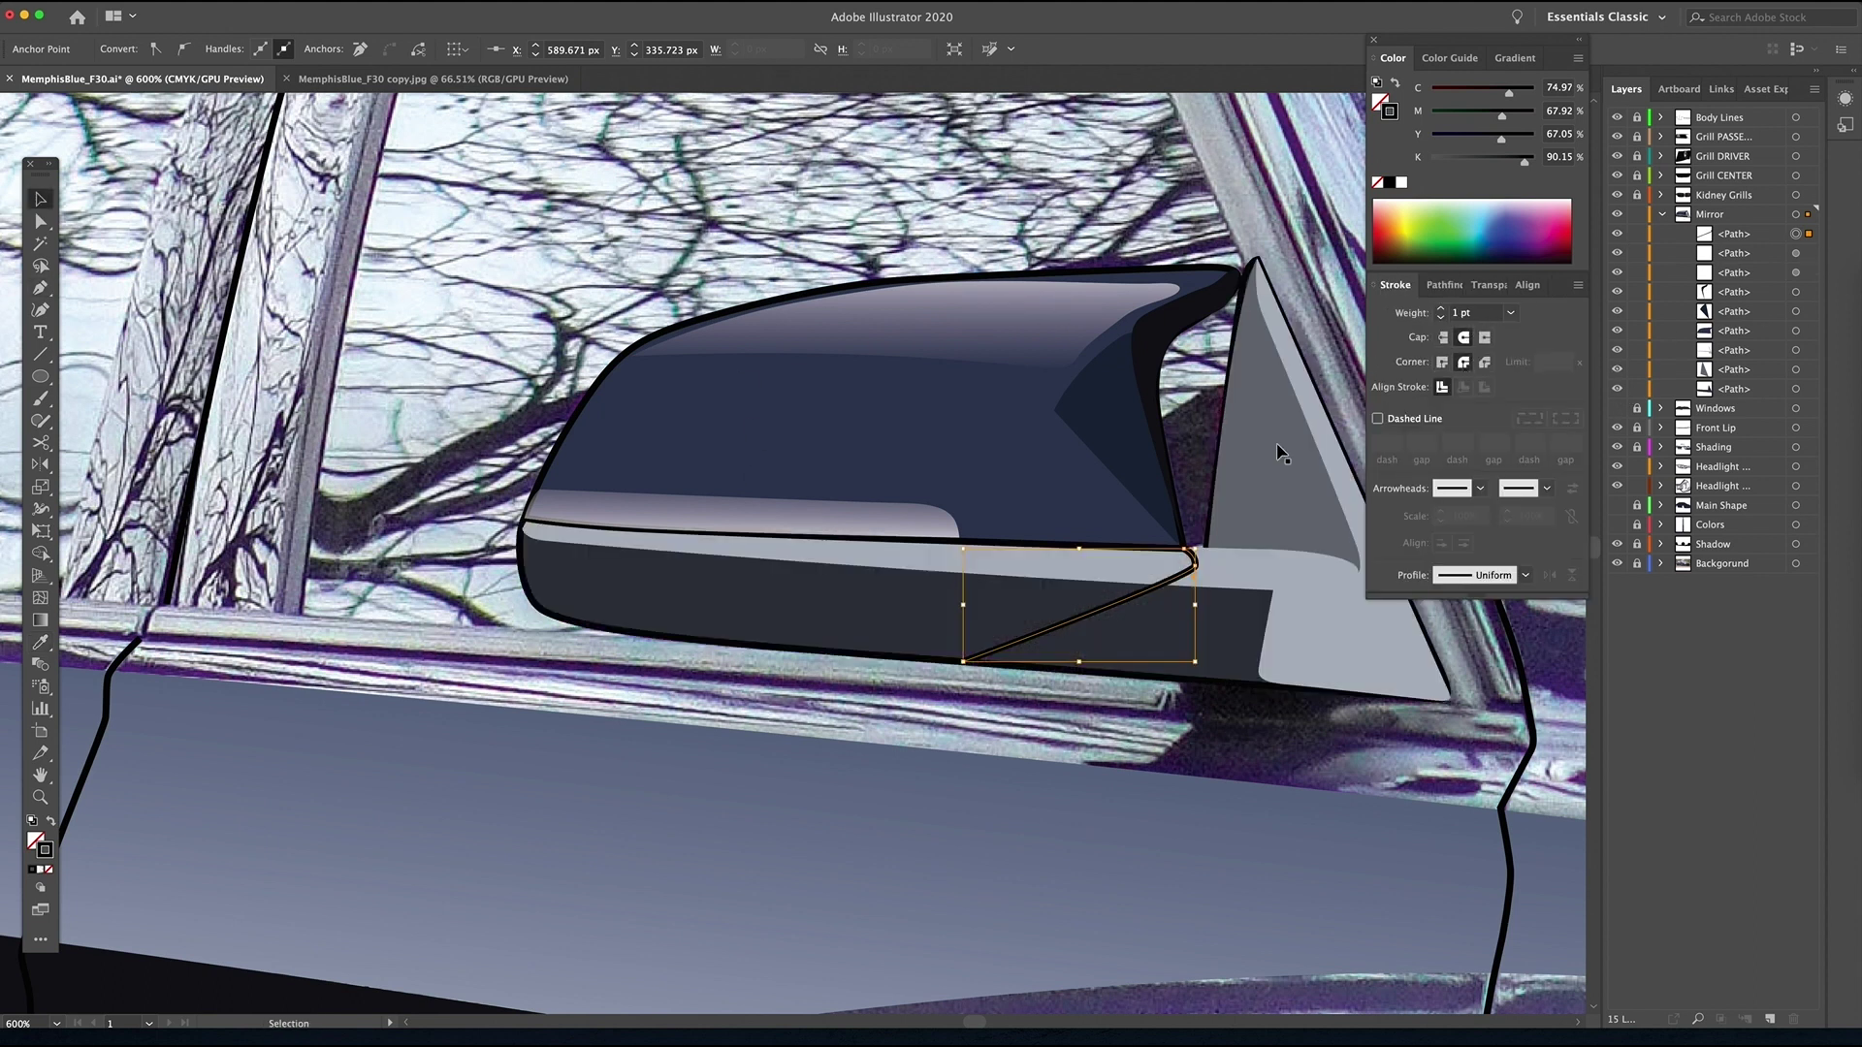
# - Draw a closed shadow shape with the Pen tool along the lower edge of the mirror's underside
pyautogui.click(40, 288)
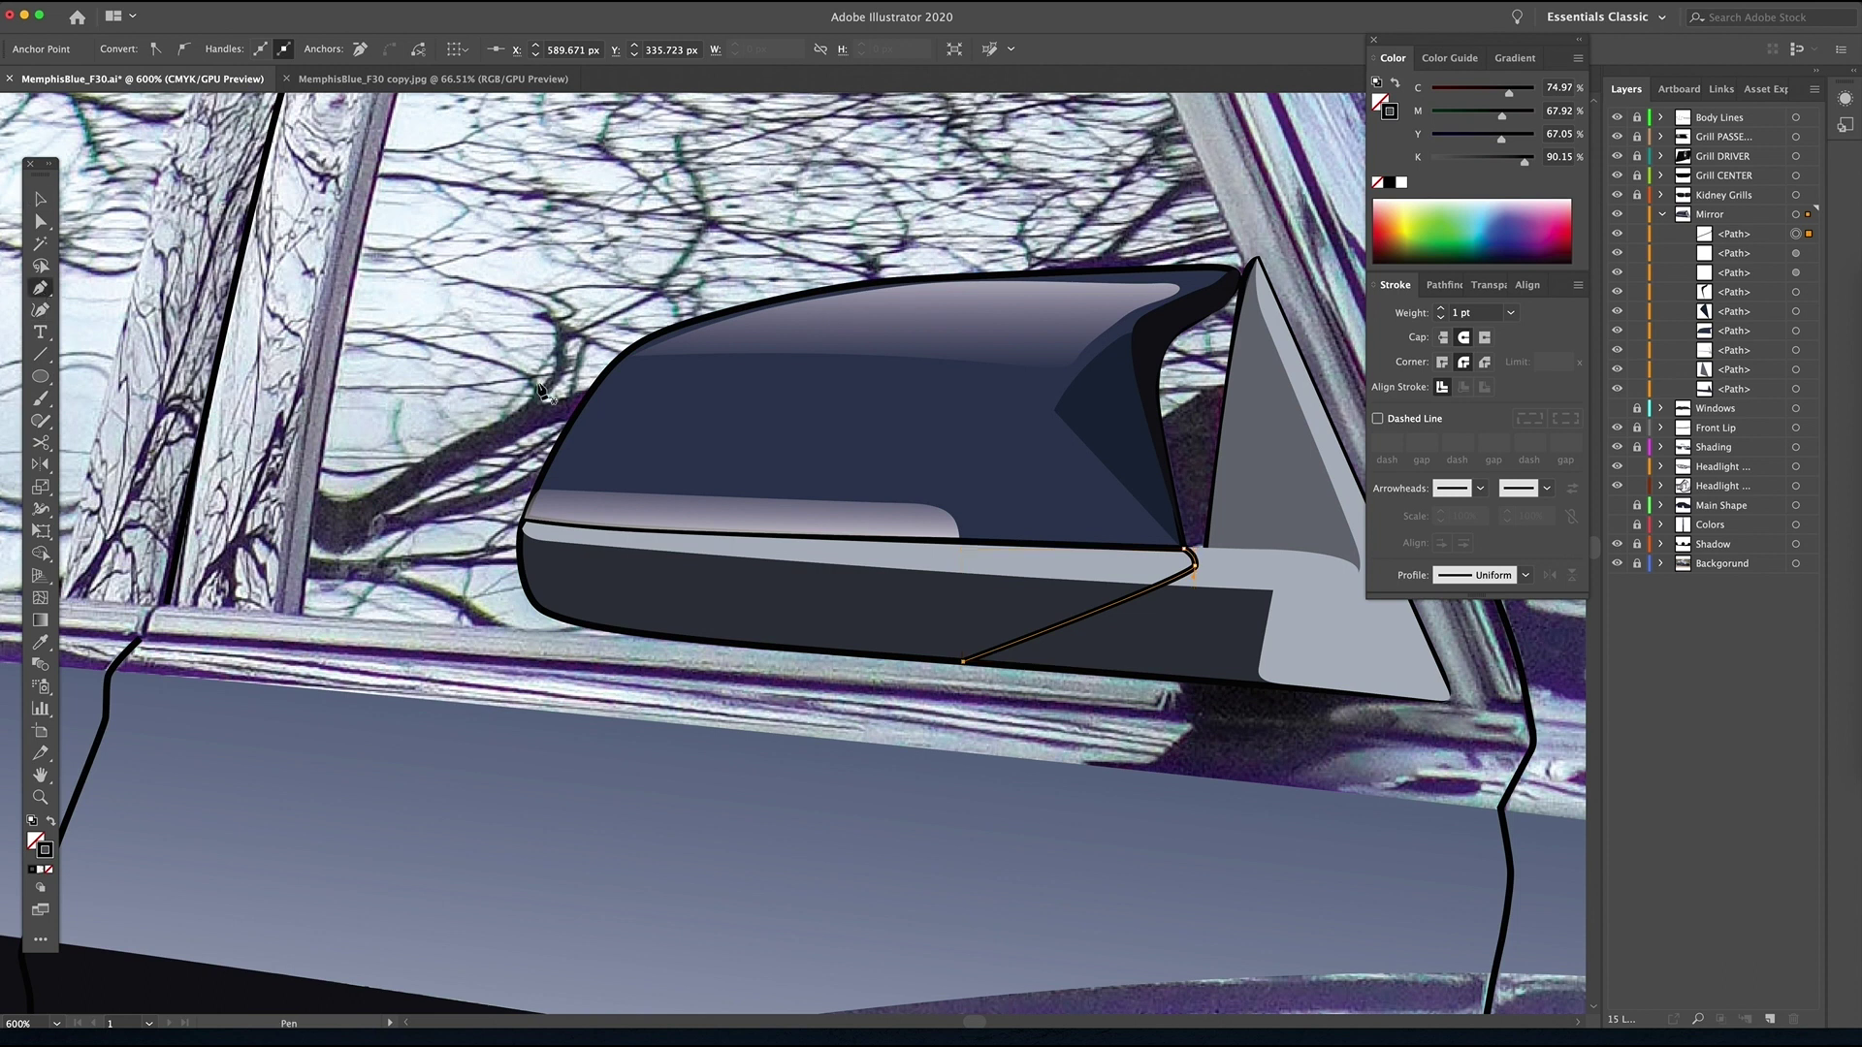
pyautogui.click(522, 528)
pyautogui.moveTo(579, 593); pyautogui.dragTo(621, 607)
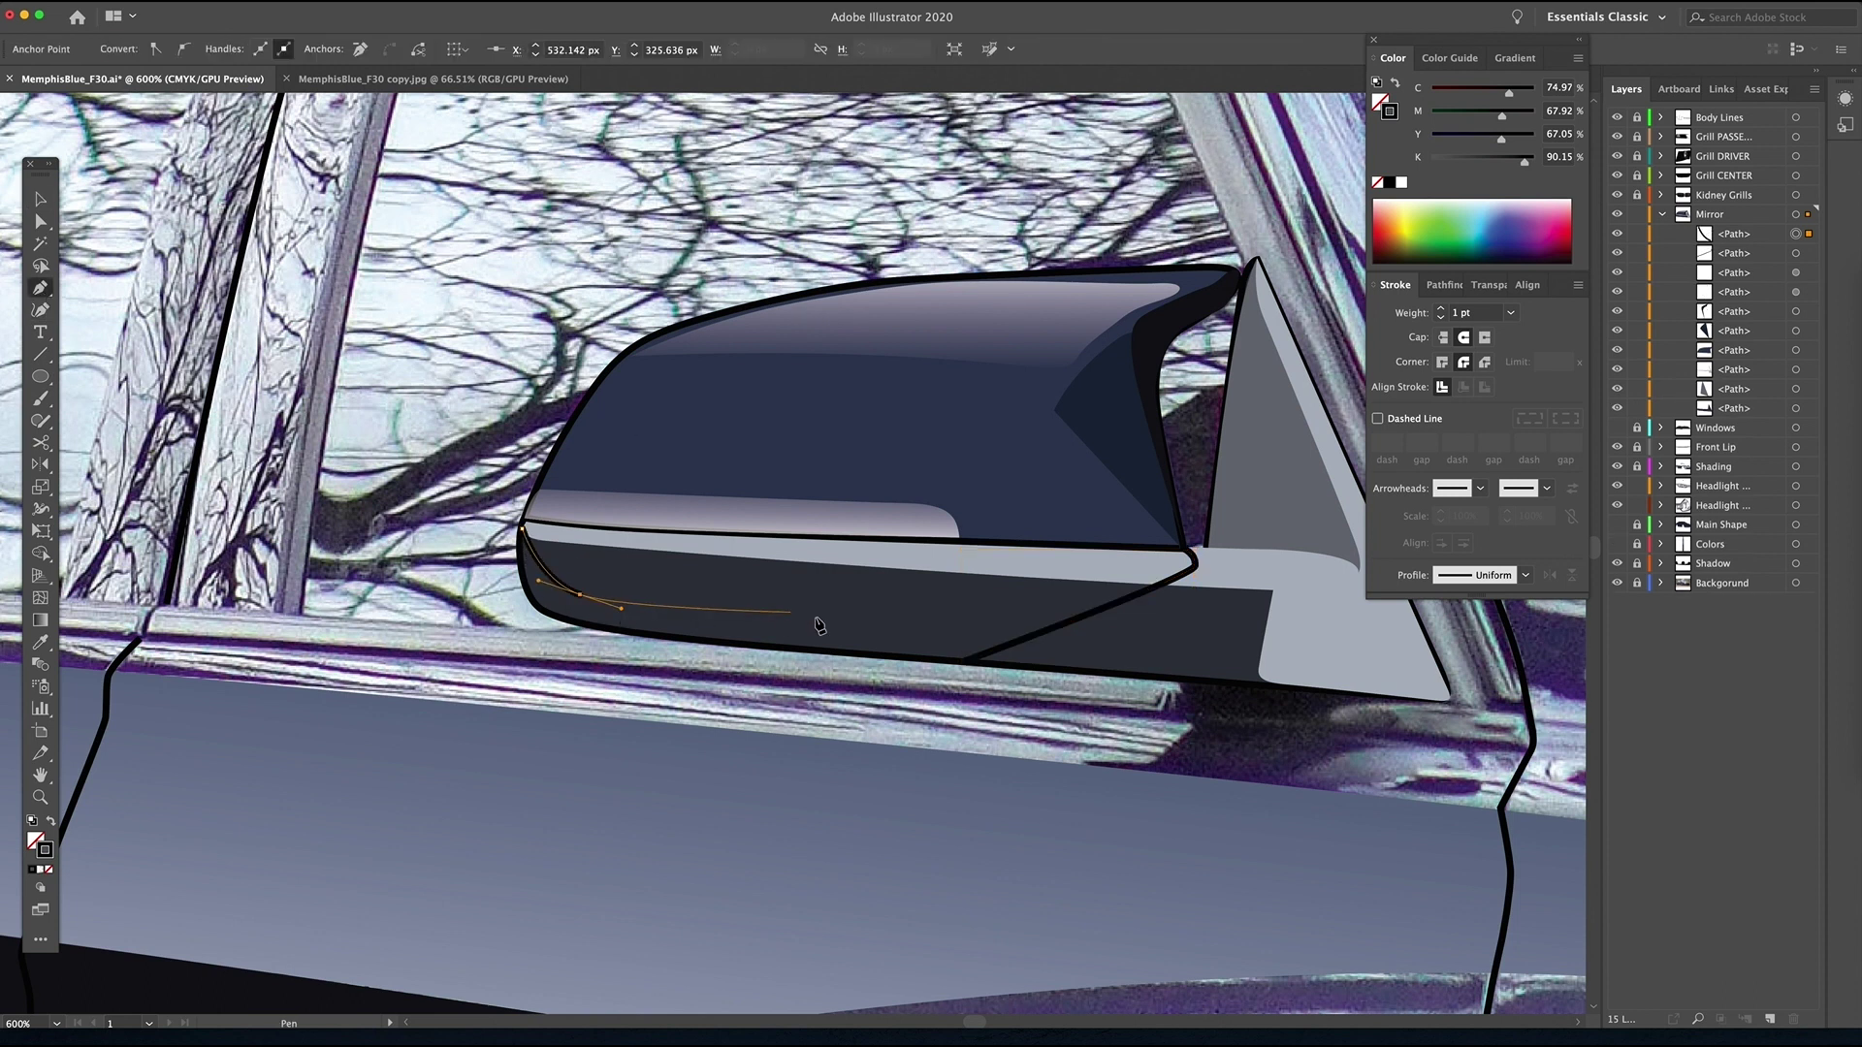
pyautogui.click(1290, 653)
pyautogui.click(1288, 683)
pyautogui.moveTo(622, 632); pyautogui.dragTo(565, 621)
pyautogui.click(531, 601)
pyautogui.click(522, 529)
# - Swap the shadow shape's stroke to a black fill and move it below the light grey mount in the Mirror layer
pyautogui.hotkey('shift', 'x')
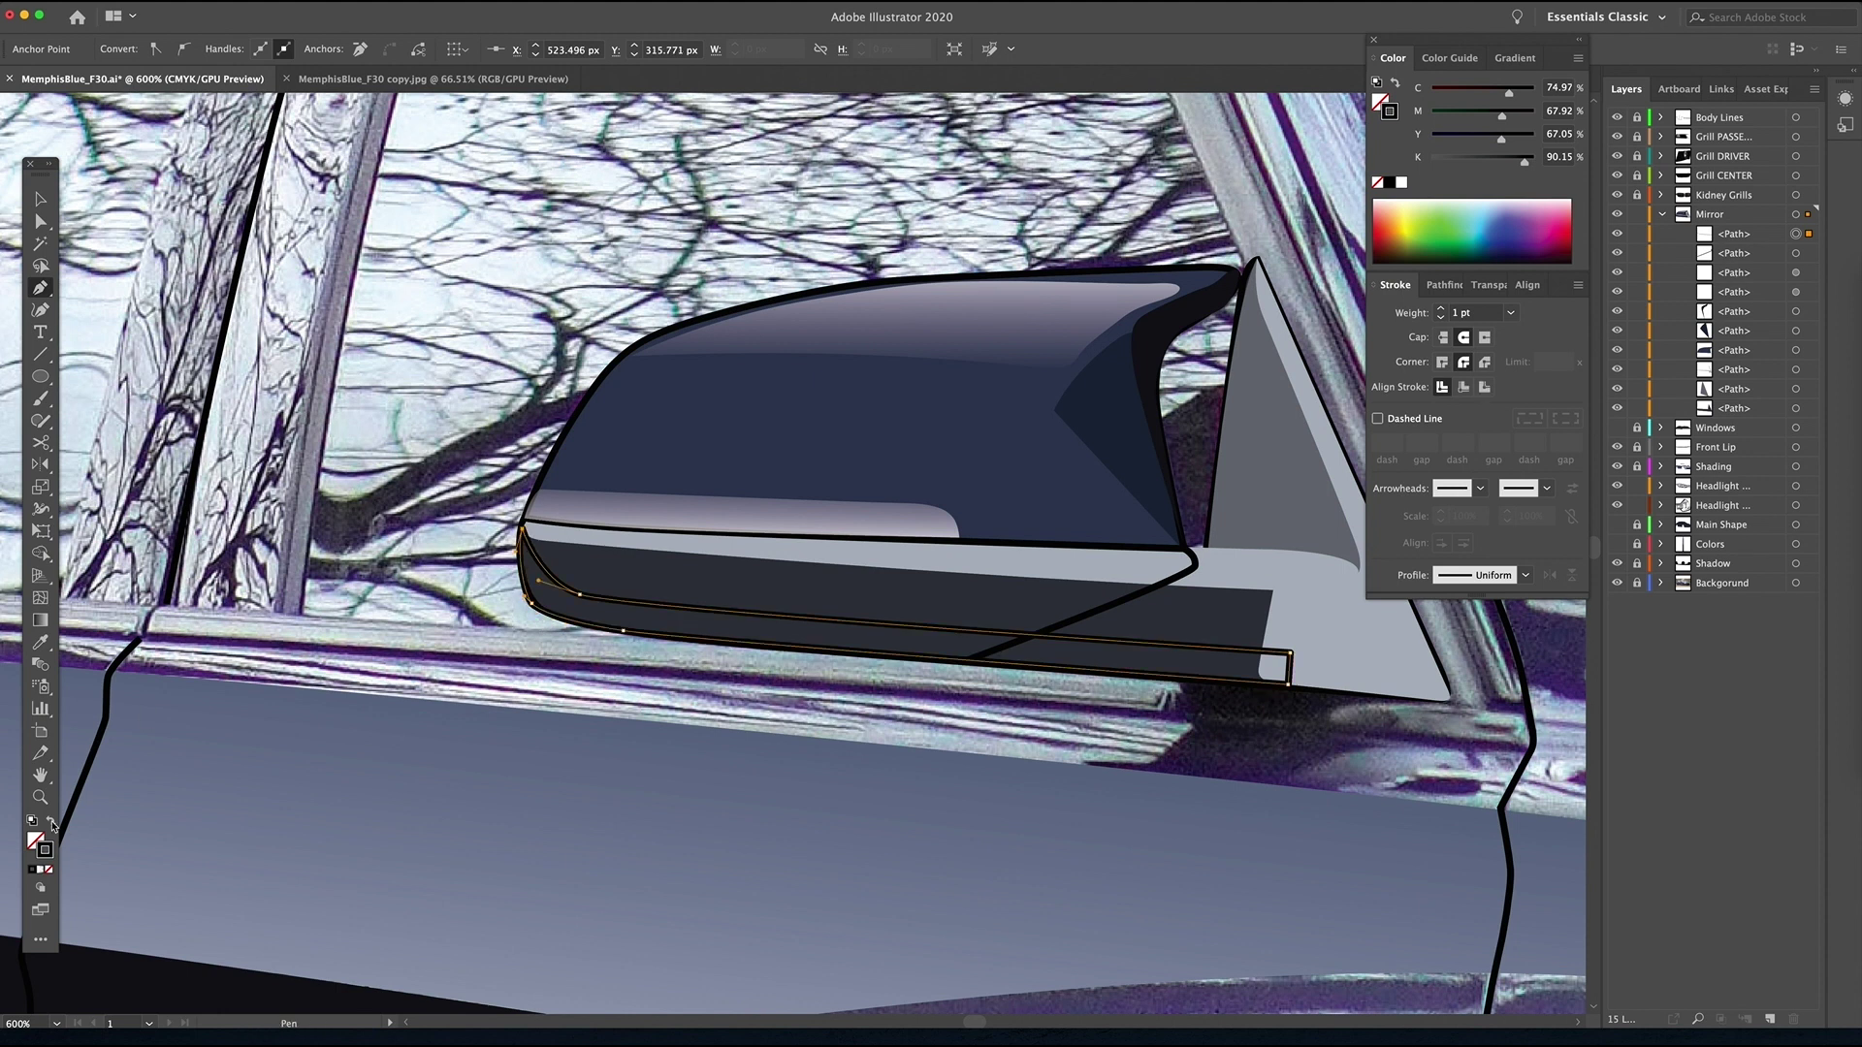
pyautogui.press('v')
pyautogui.moveTo(1617, 473); pyautogui.dragTo(1601, 794)
pyautogui.click(1230, 768)
# - Add a 1 pt black outline to the light strip along the lower edge of the mirror cap
pyautogui.press('z')
pyautogui.keyDown('alt'); pyautogui.click(1078, 608); pyautogui.keyUp('alt')
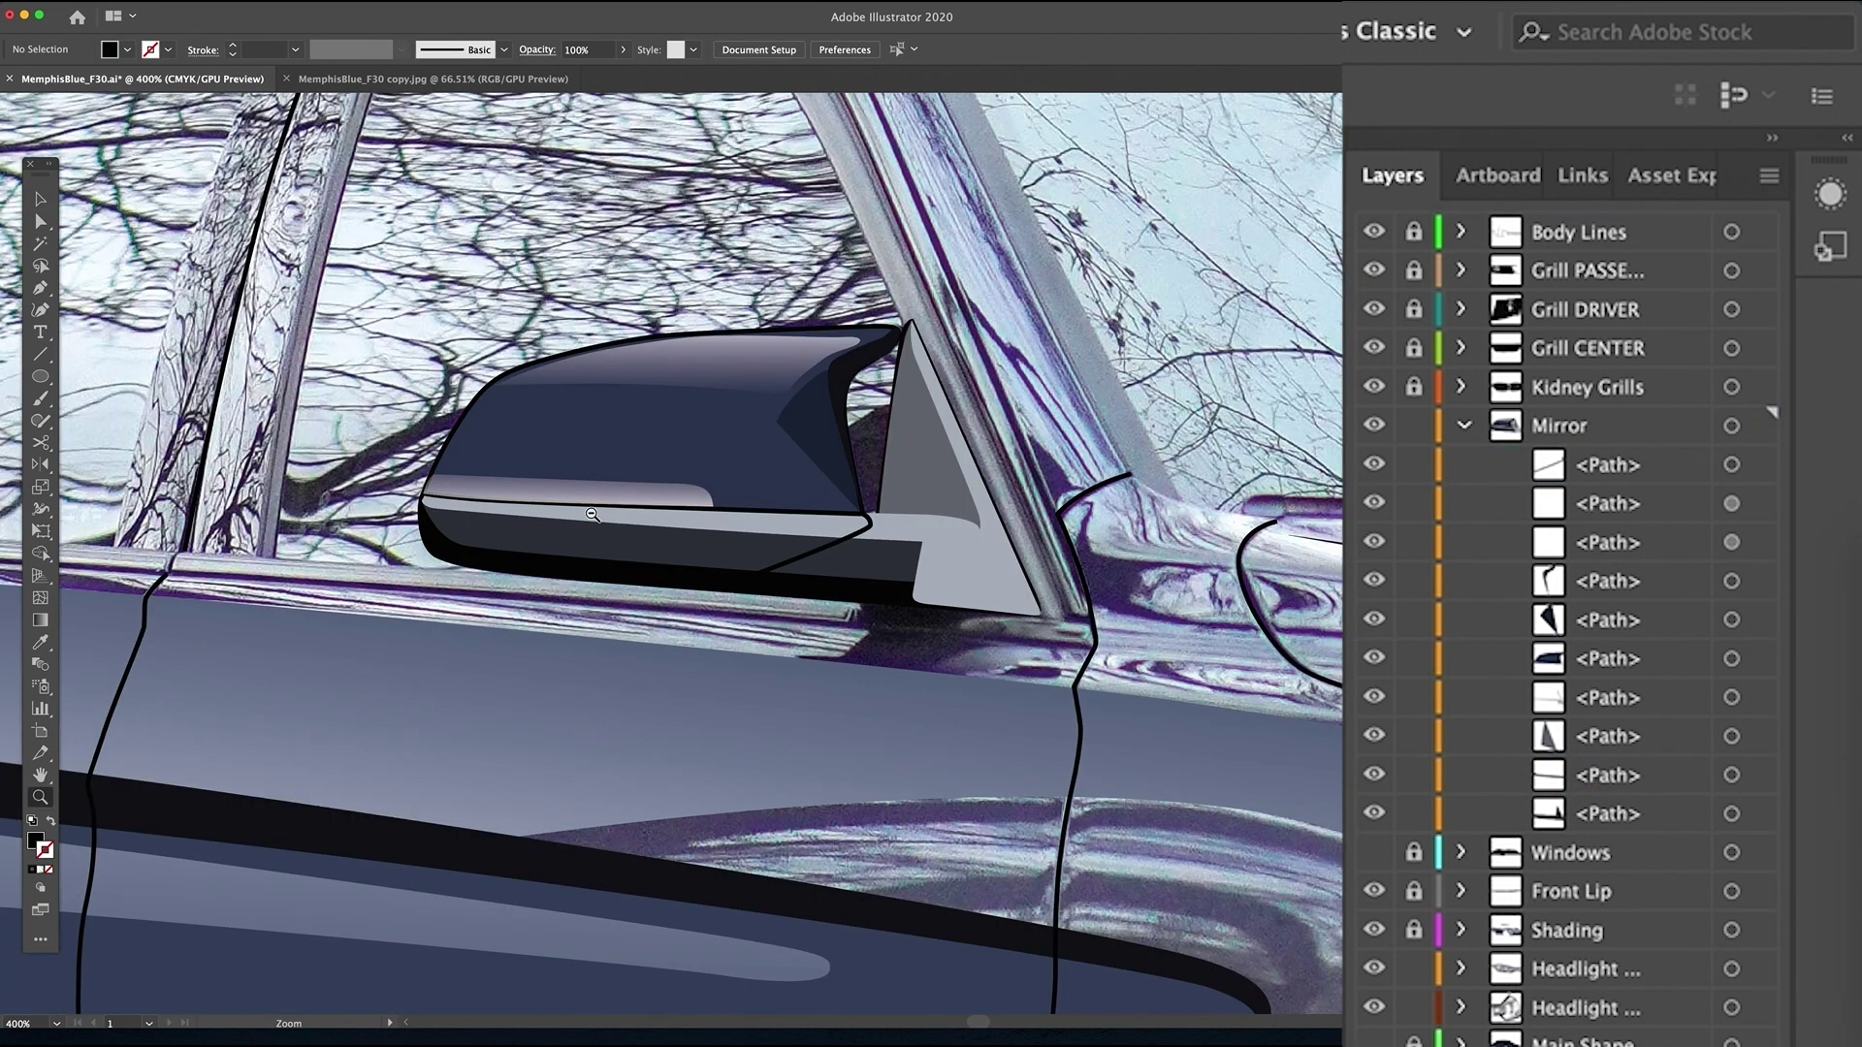
pyautogui.keyDown('alt'); pyautogui.click(592, 514); pyautogui.keyUp('alt')
pyautogui.press('shift+super+a')
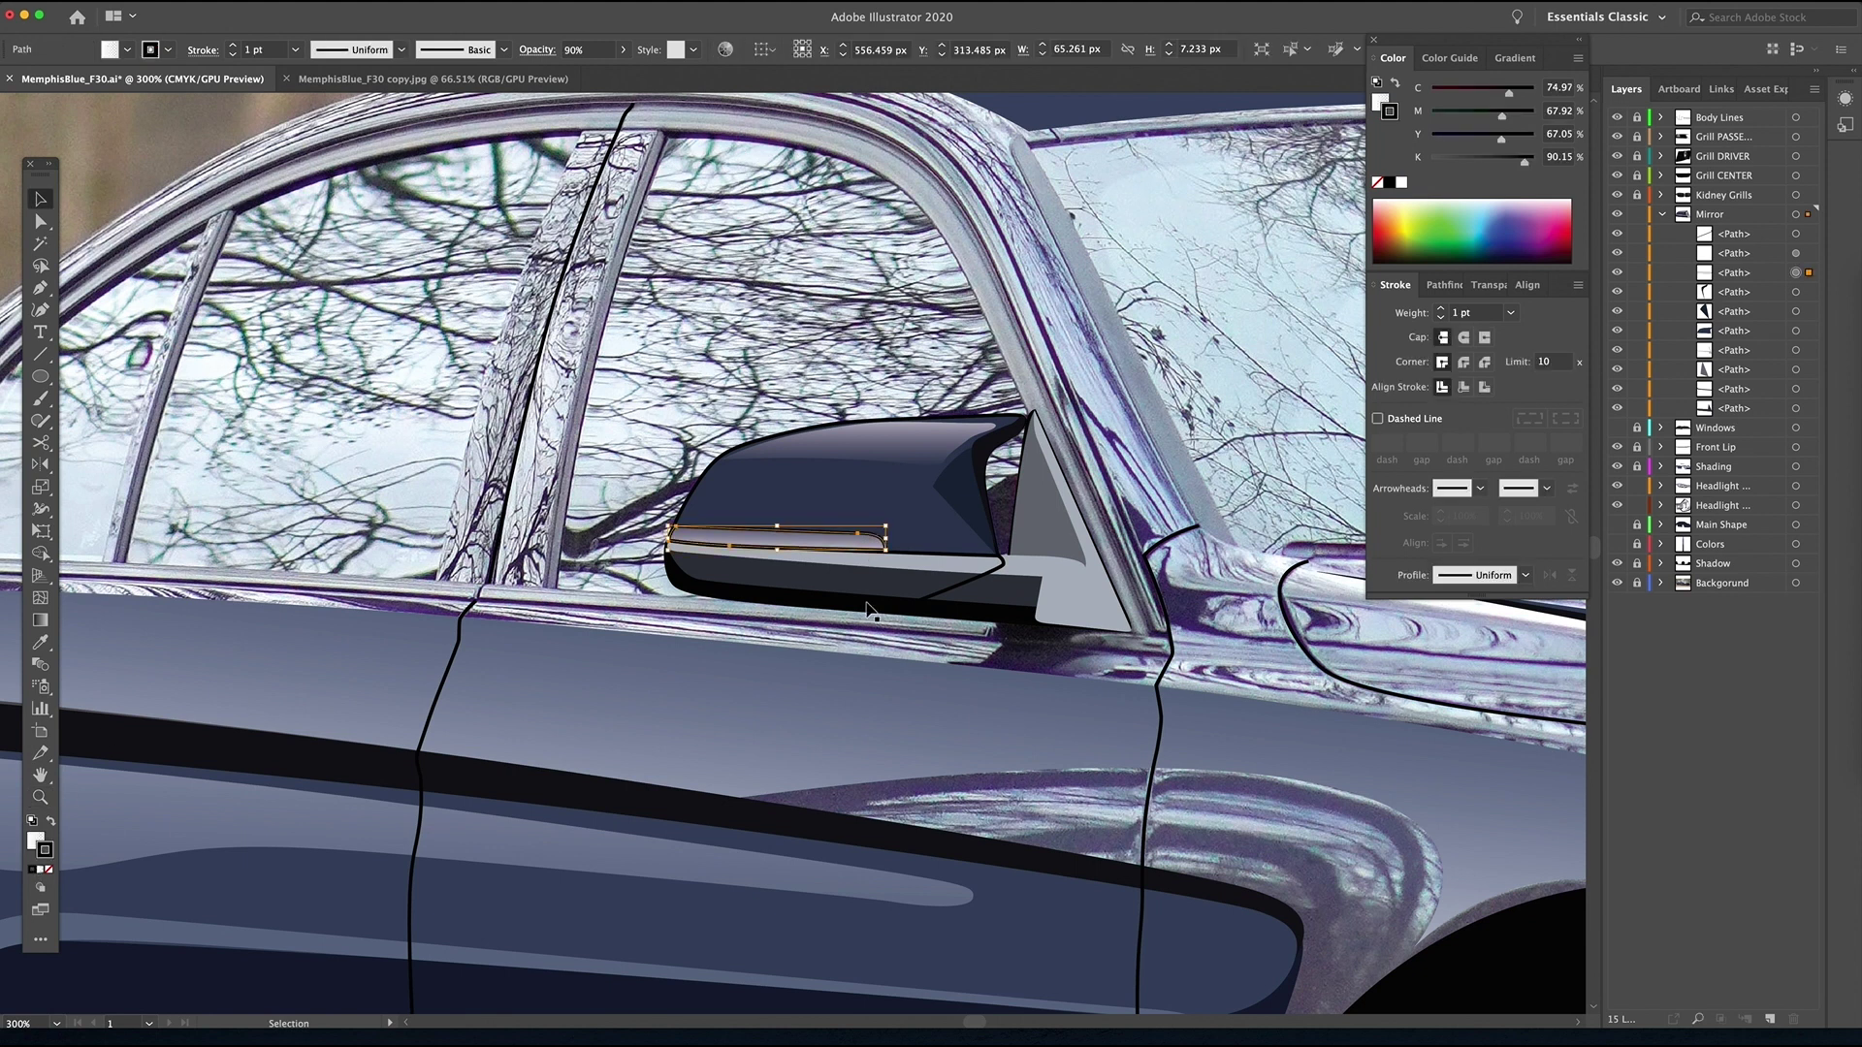
# - Pull the light grey mount's lower outer corner in to the black outline and adjust the tip of the dark grey triangle
pyautogui.click(1090, 593)
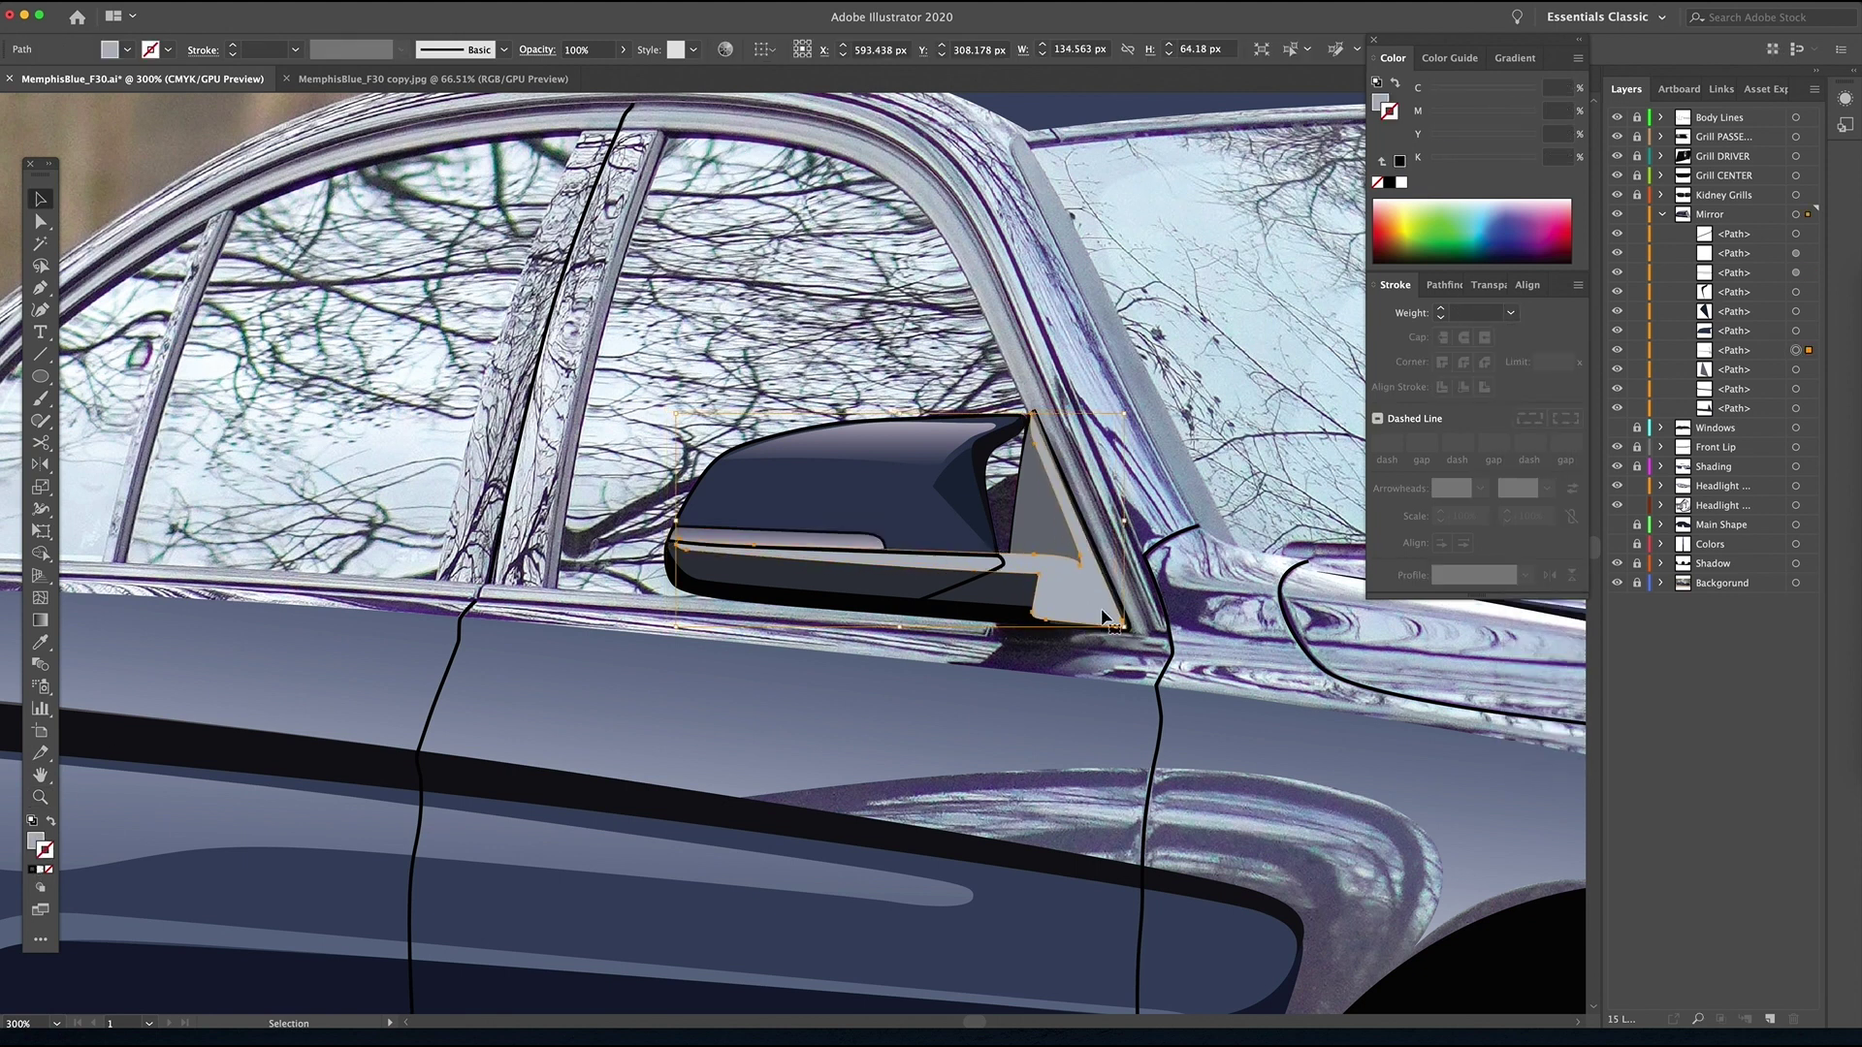
pyautogui.hotkey('ctrl', '=')
pyautogui.hotkey('ctrl', '=')
pyautogui.hotkey('ctrl', '=')
pyautogui.press('a')
pyautogui.click(783, 754)
pyautogui.moveTo(784, 754); pyautogui.dragTo(779, 749)
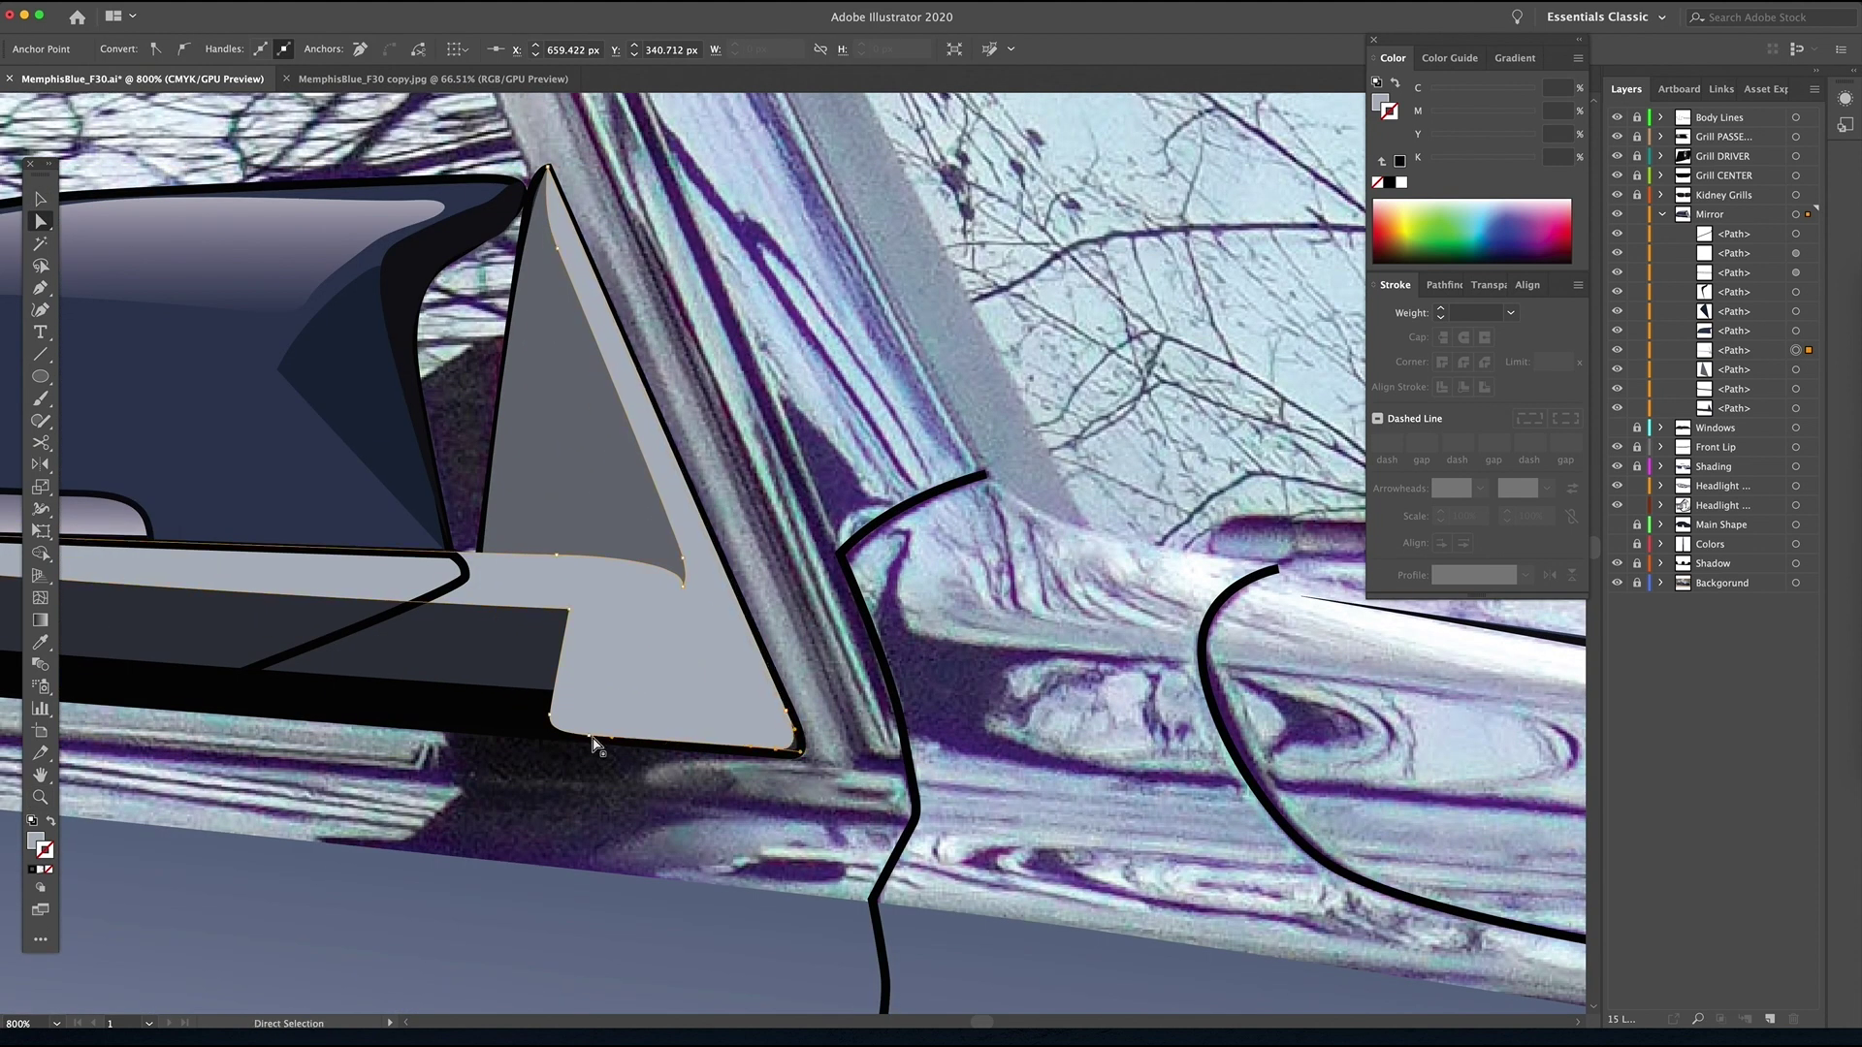
pyautogui.scroll(5, 543, 291)
pyautogui.click(638, 417)
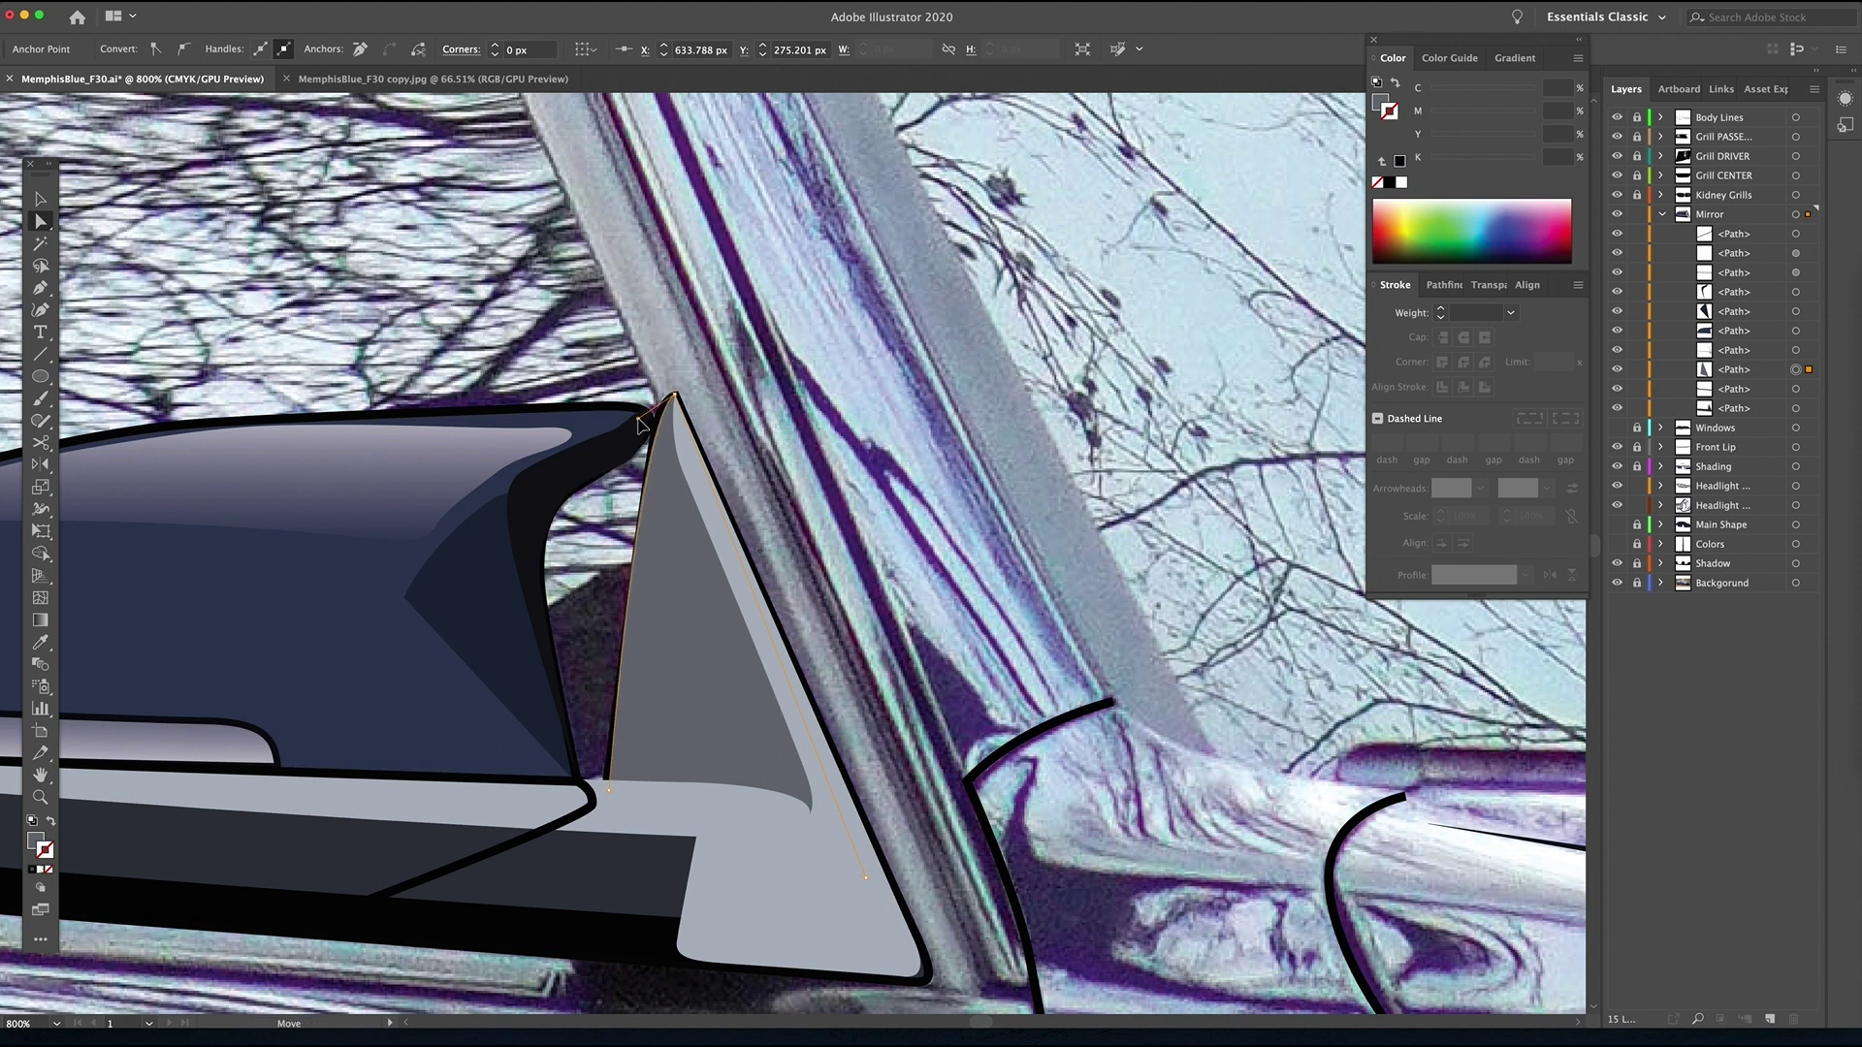
pyautogui.click(830, 618)
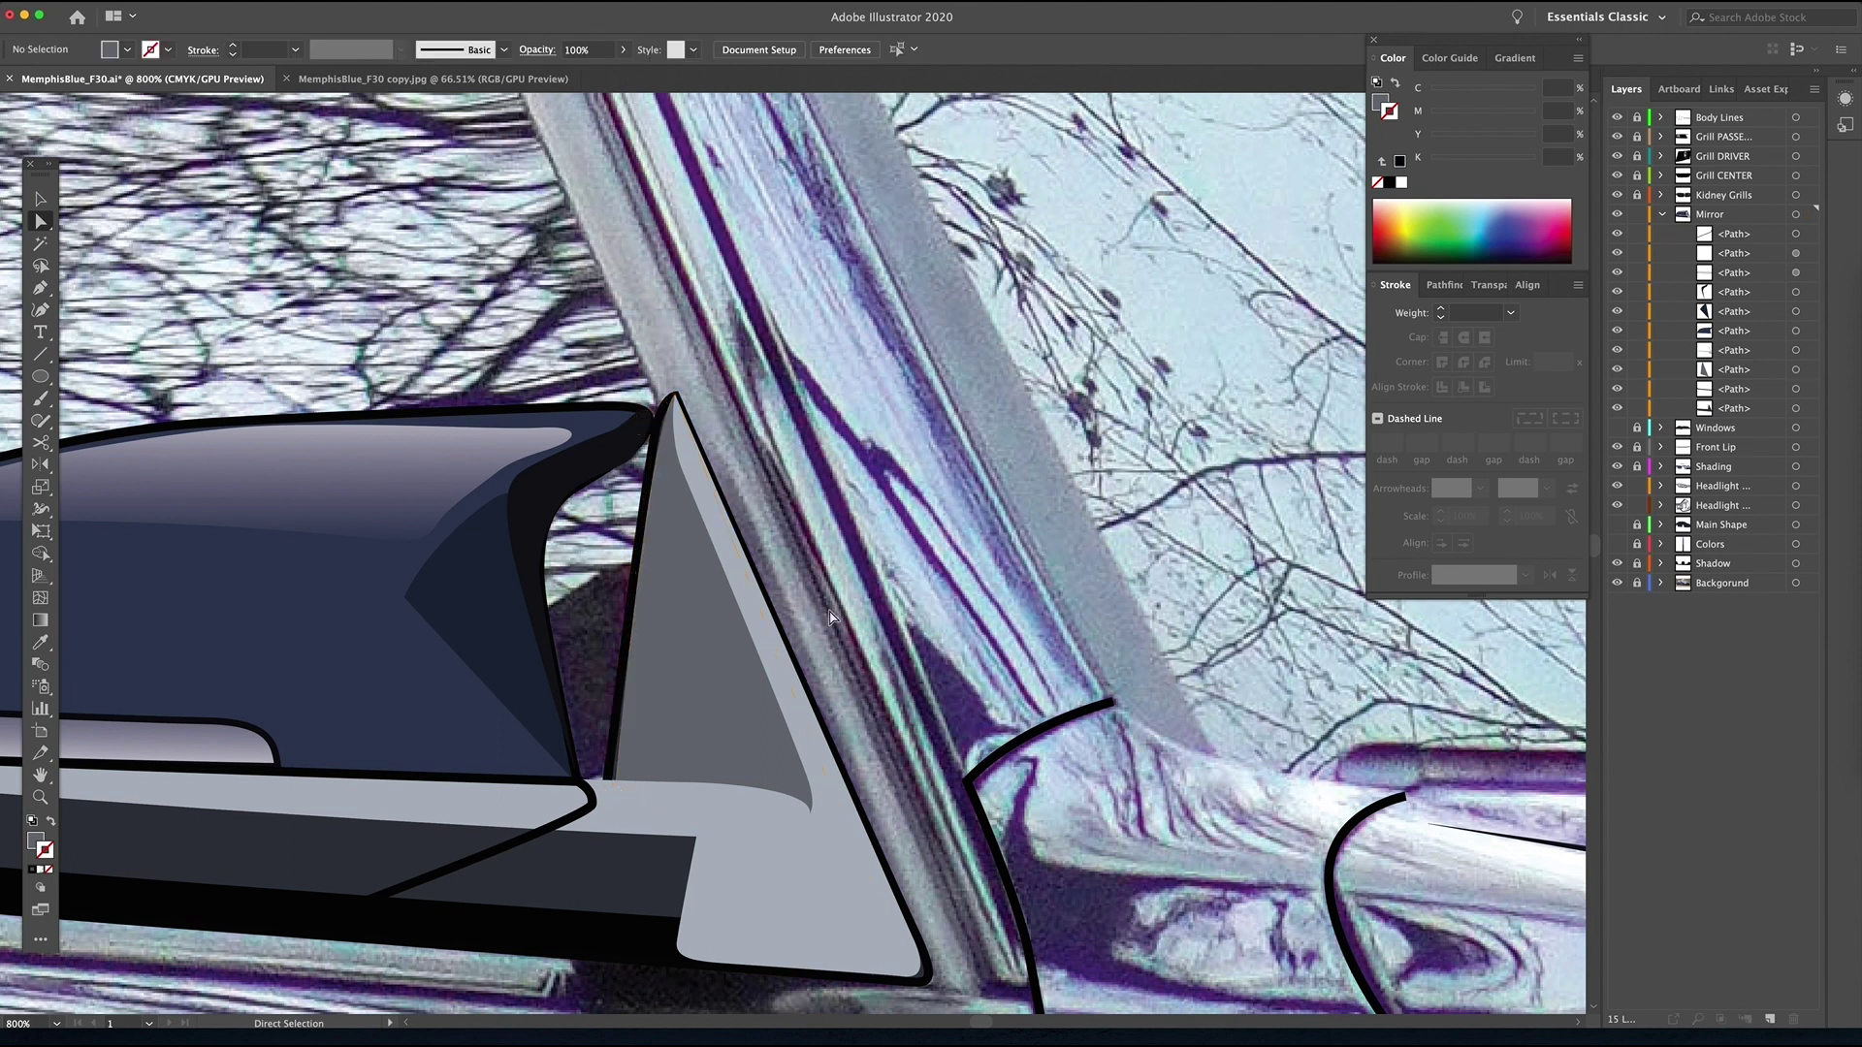
# - Show the Windows layer and reshape the mount's rounded lower outer corner to follow the inside of the black outline
pyautogui.press('z')
pyautogui.hotkey('ctrl', '-')
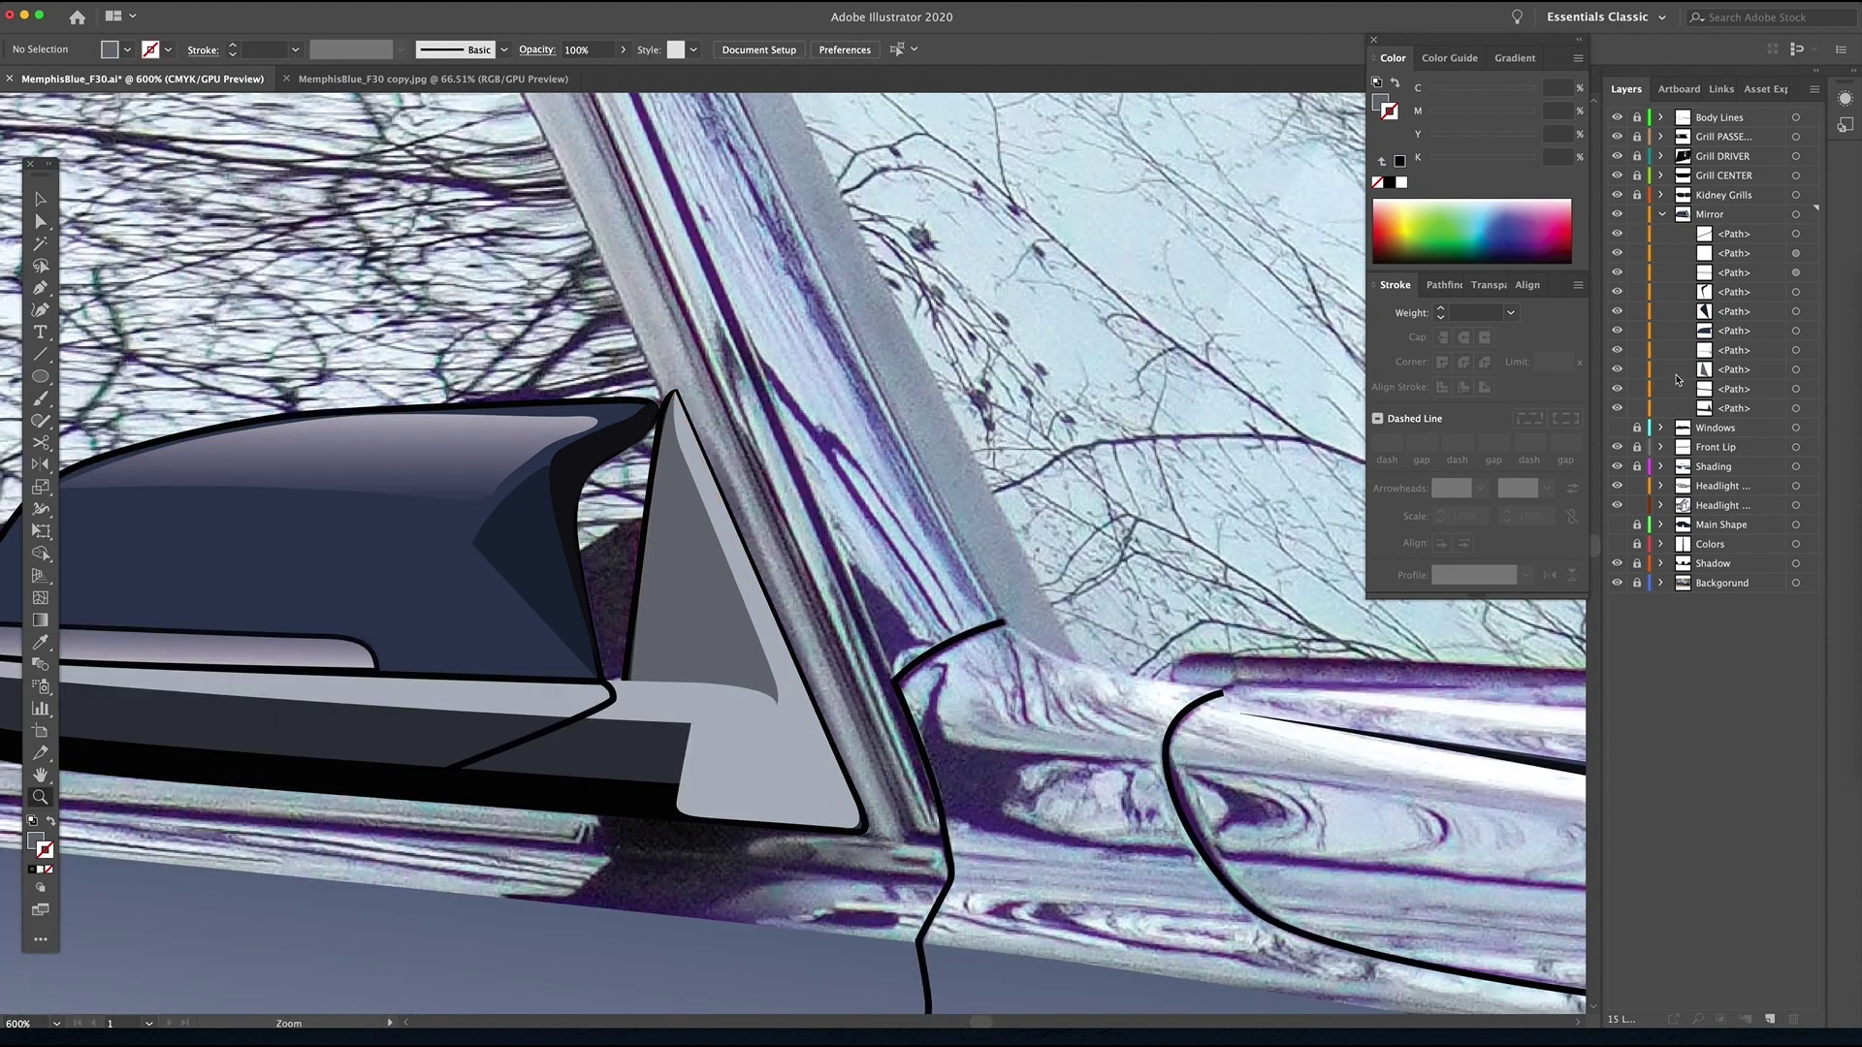
pyautogui.click(1614, 430)
pyautogui.keyDown('super'); pyautogui.click(832, 807); pyautogui.keyUp('super')
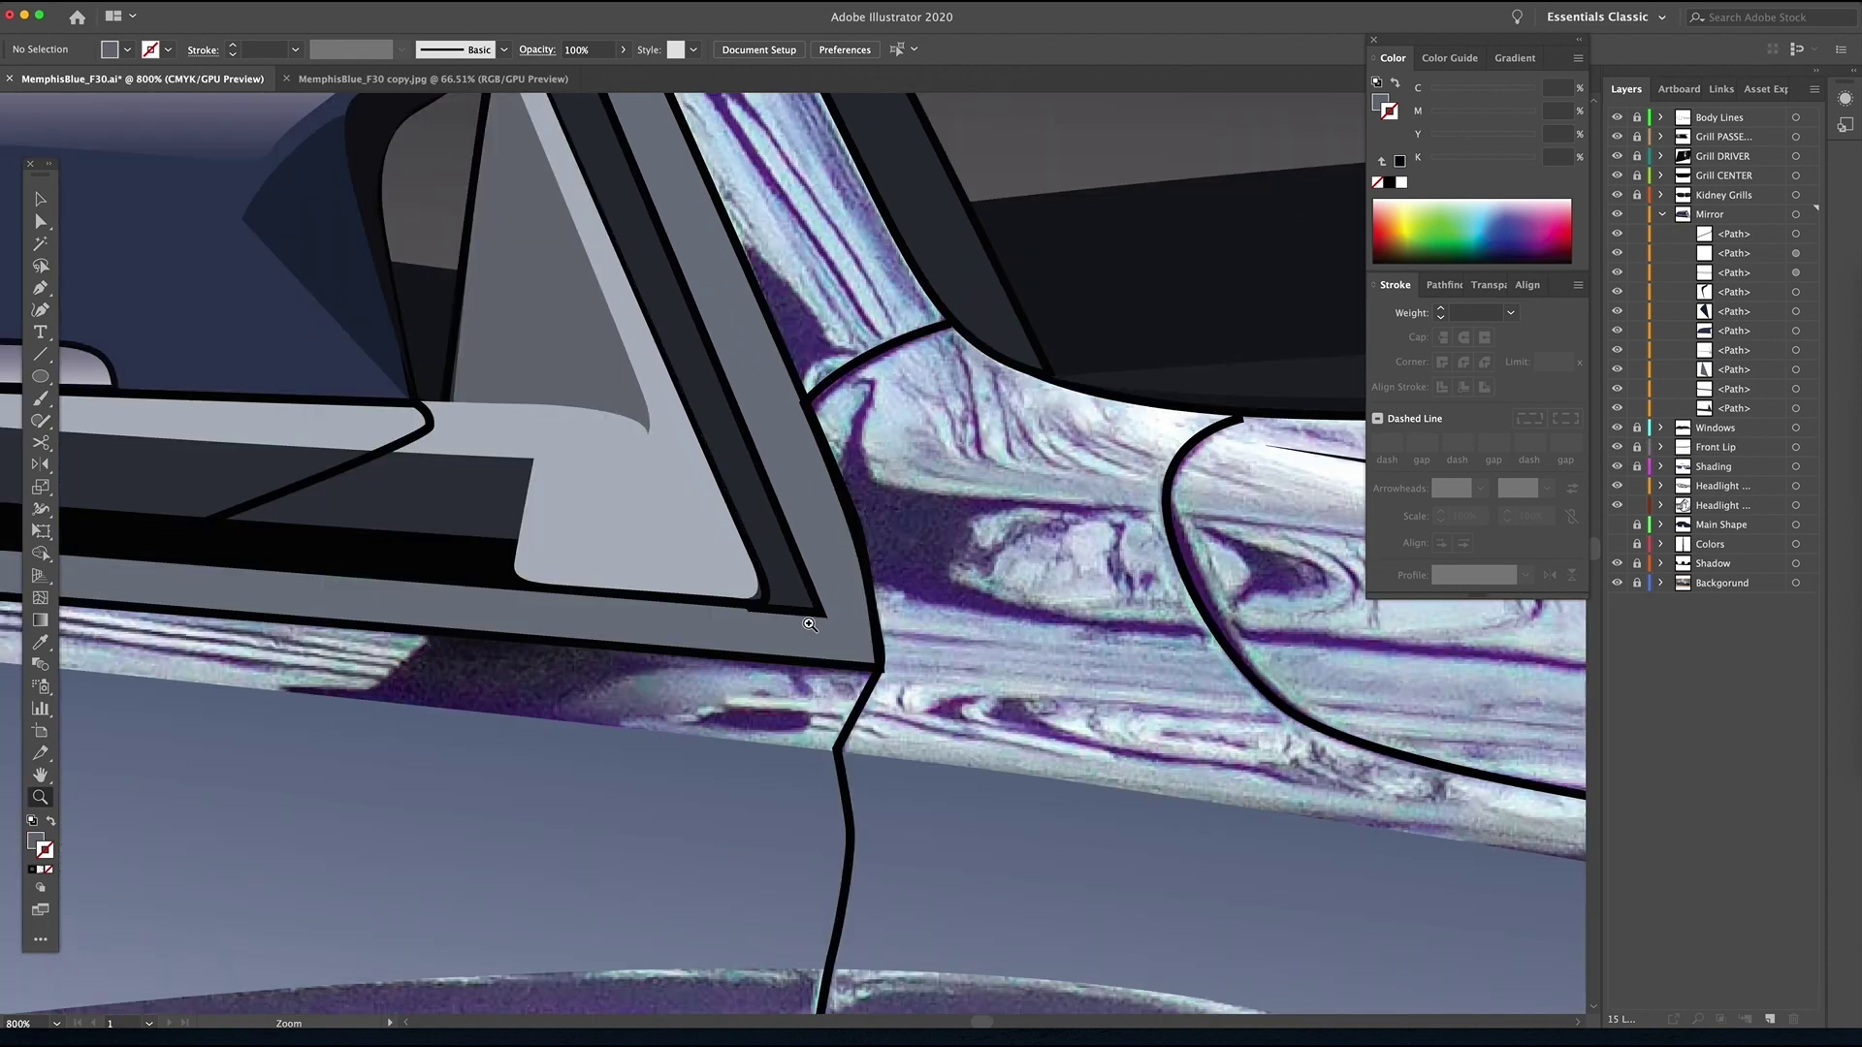
pyautogui.click(797, 463)
pyautogui.click(797, 462)
pyautogui.press('a')
pyautogui.moveTo(844, 739); pyautogui.dragTo(963, 740)
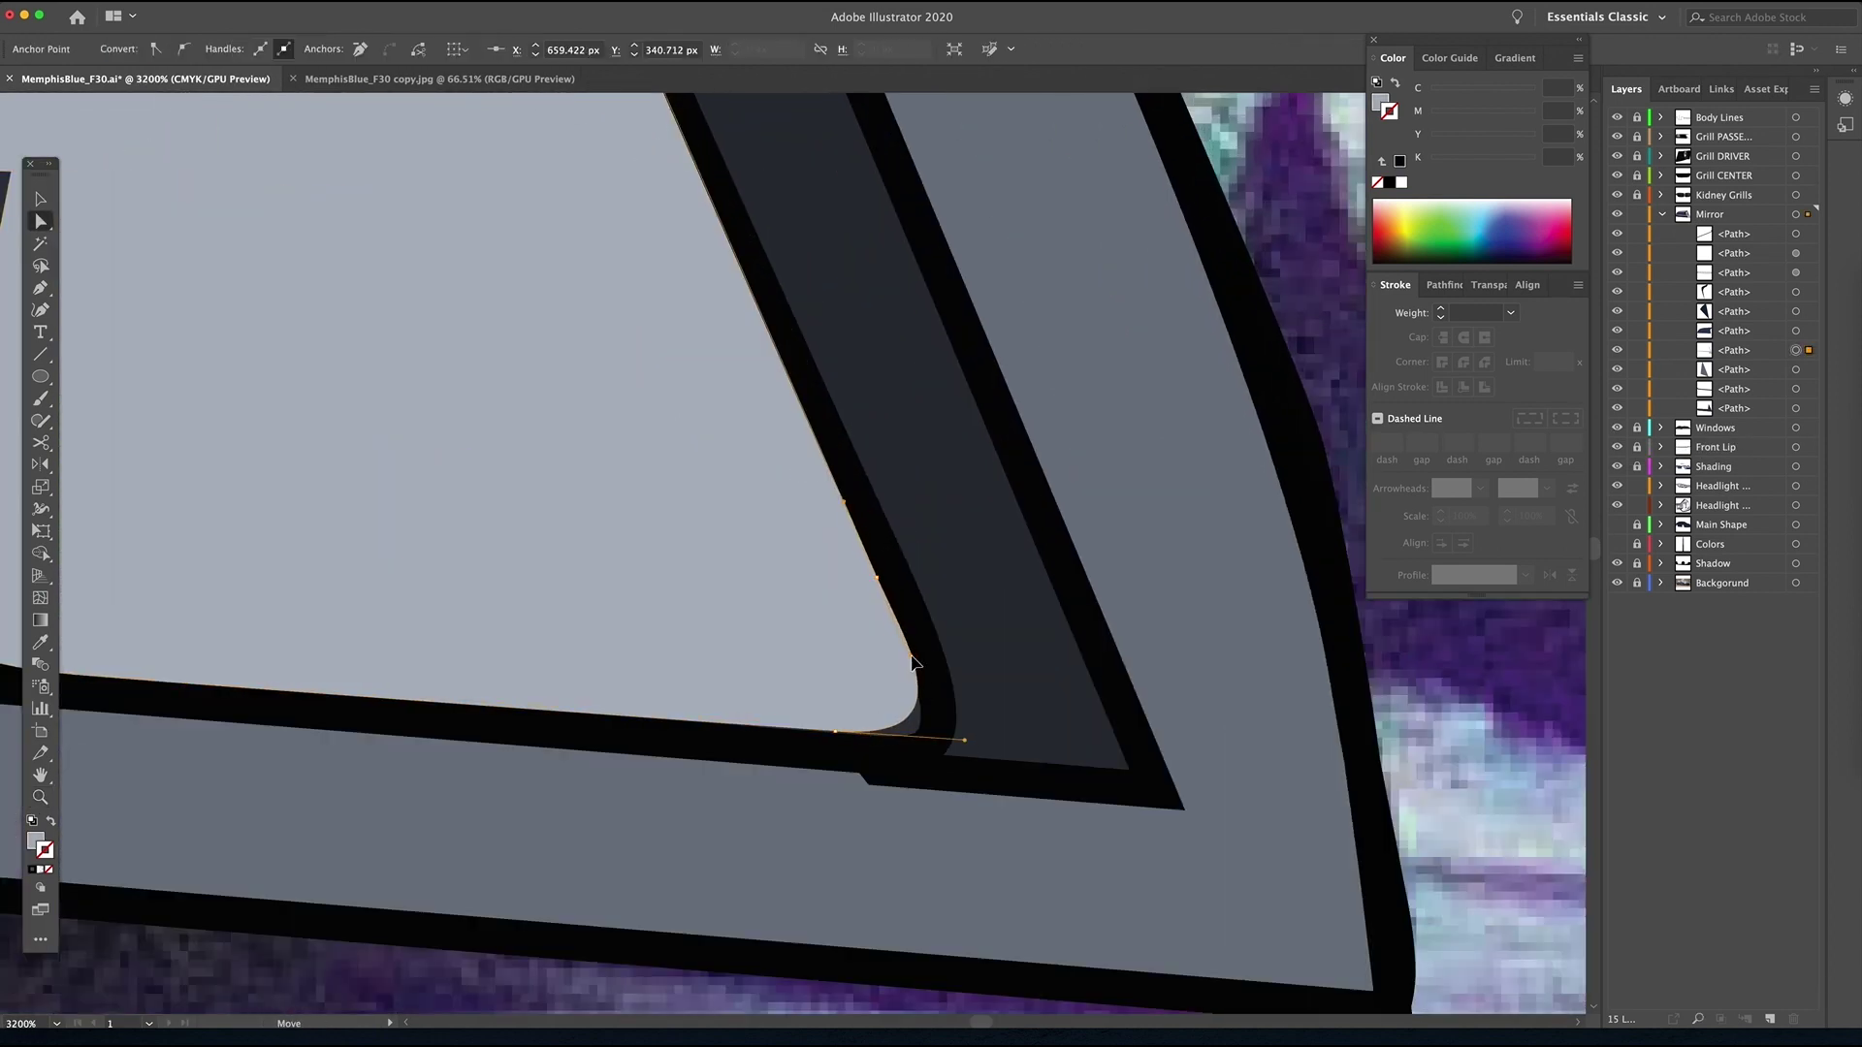
pyautogui.moveTo(836, 732); pyautogui.dragTo(853, 735)
pyautogui.moveTo(981, 742); pyautogui.dragTo(956, 746)
pyautogui.scroll(-10, 911, 737)
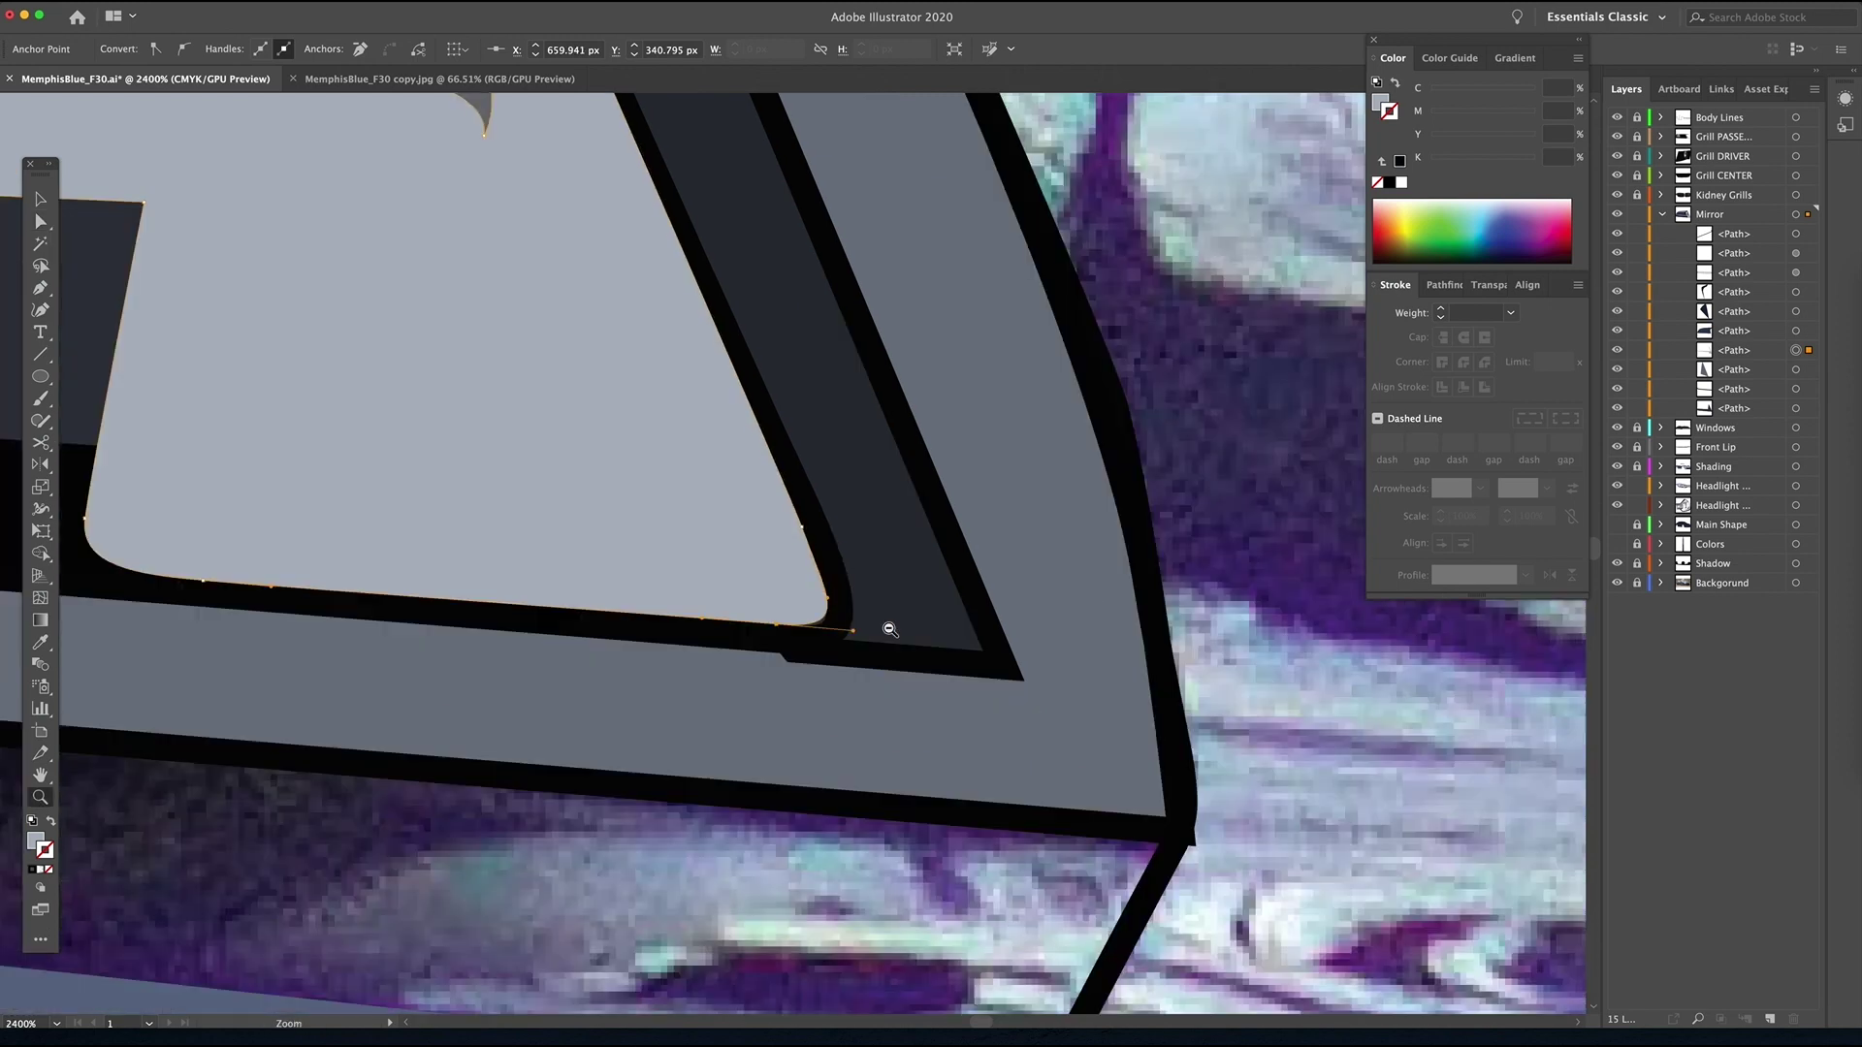
# - Hide the Background layer, show the Main Shape layer, and set the light grey mount's K to 17%
pyautogui.scroll(-2, 1050, 535)
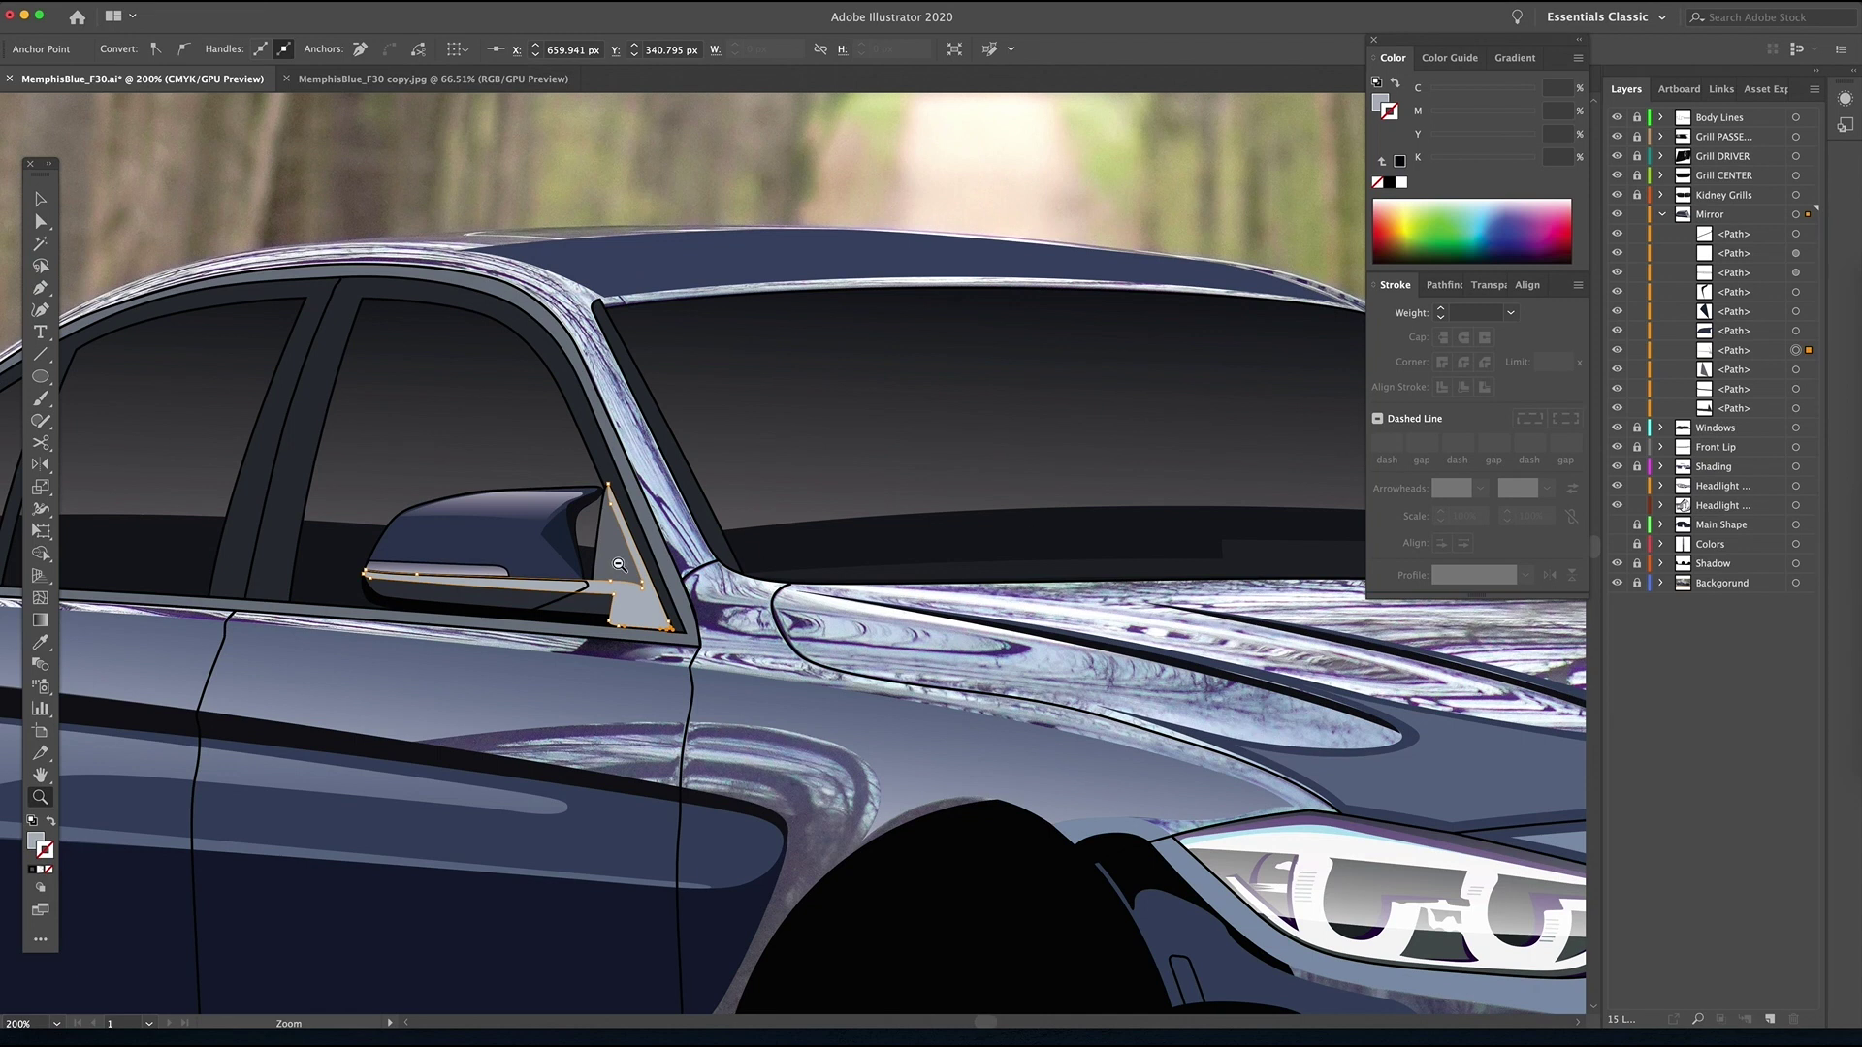
pyautogui.hscroll(-2, 618, 564)
pyautogui.hscroll(1, 1062, 645)
pyautogui.press('v')
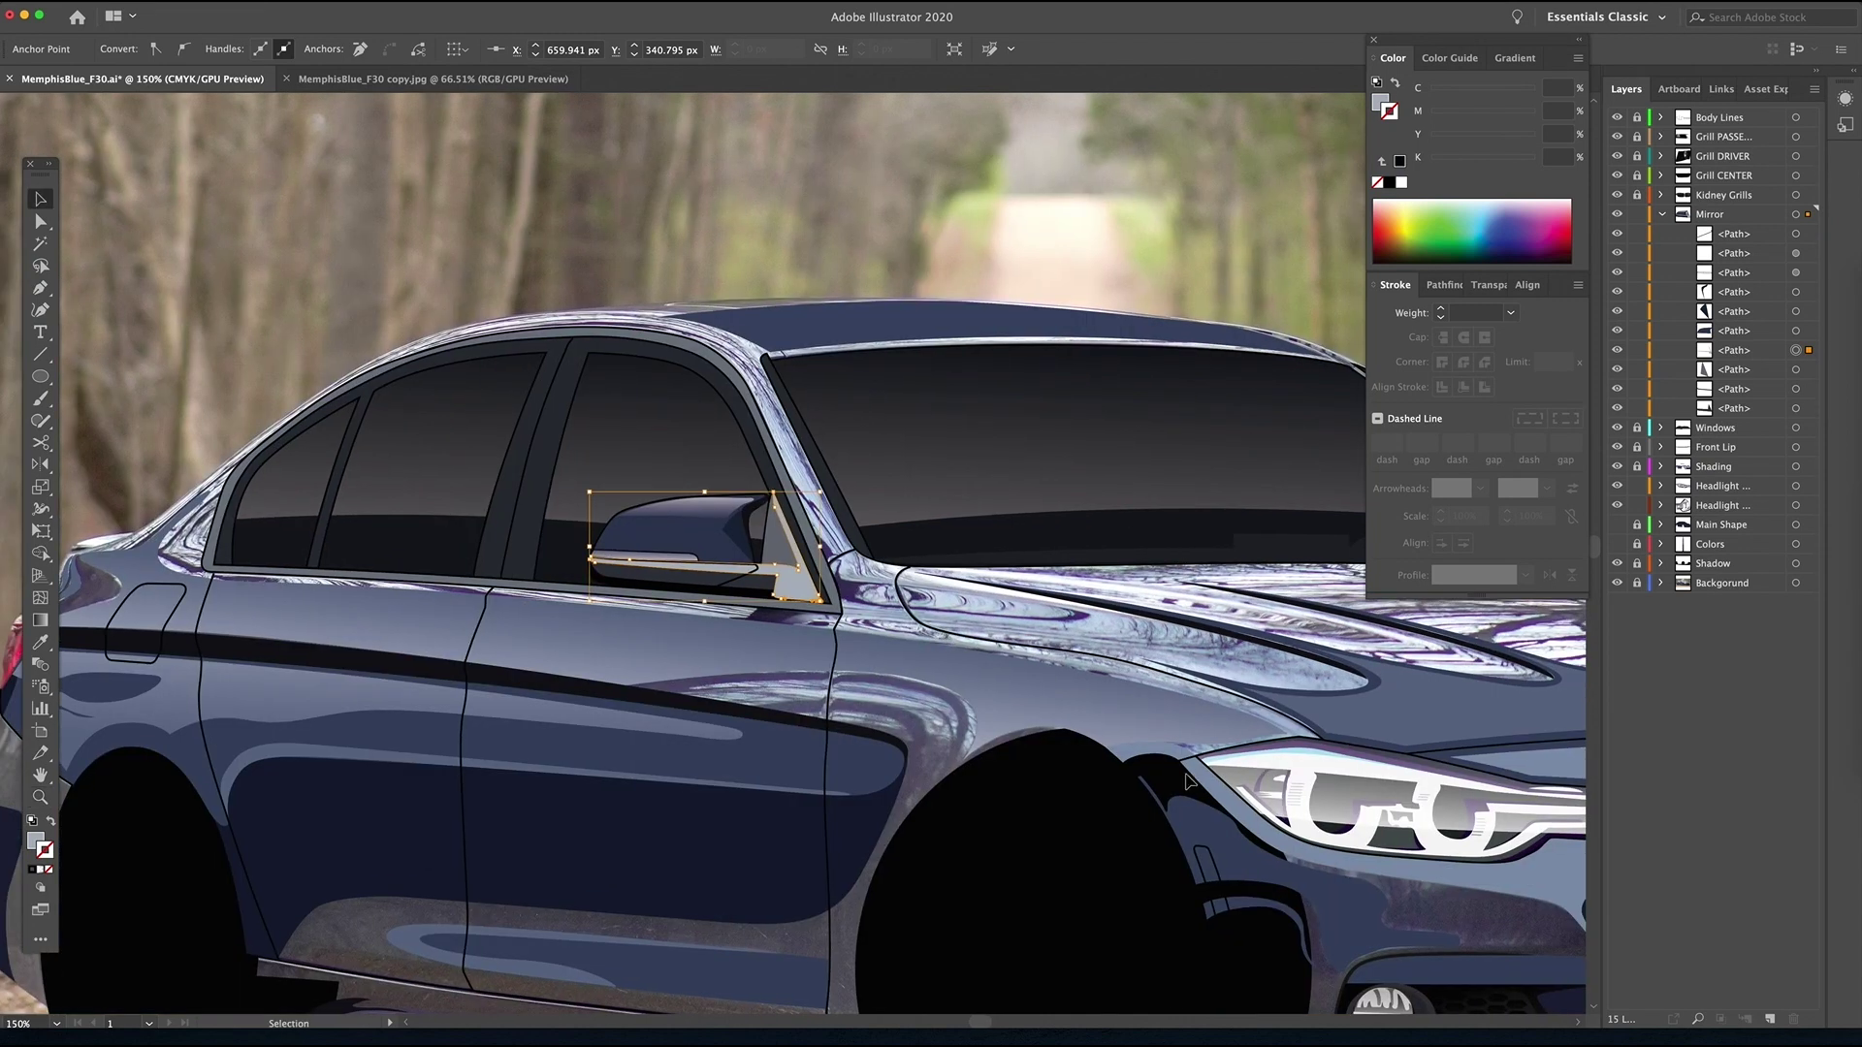
pyautogui.click(1090, 850)
pyautogui.hscroll(3, 1052, 843)
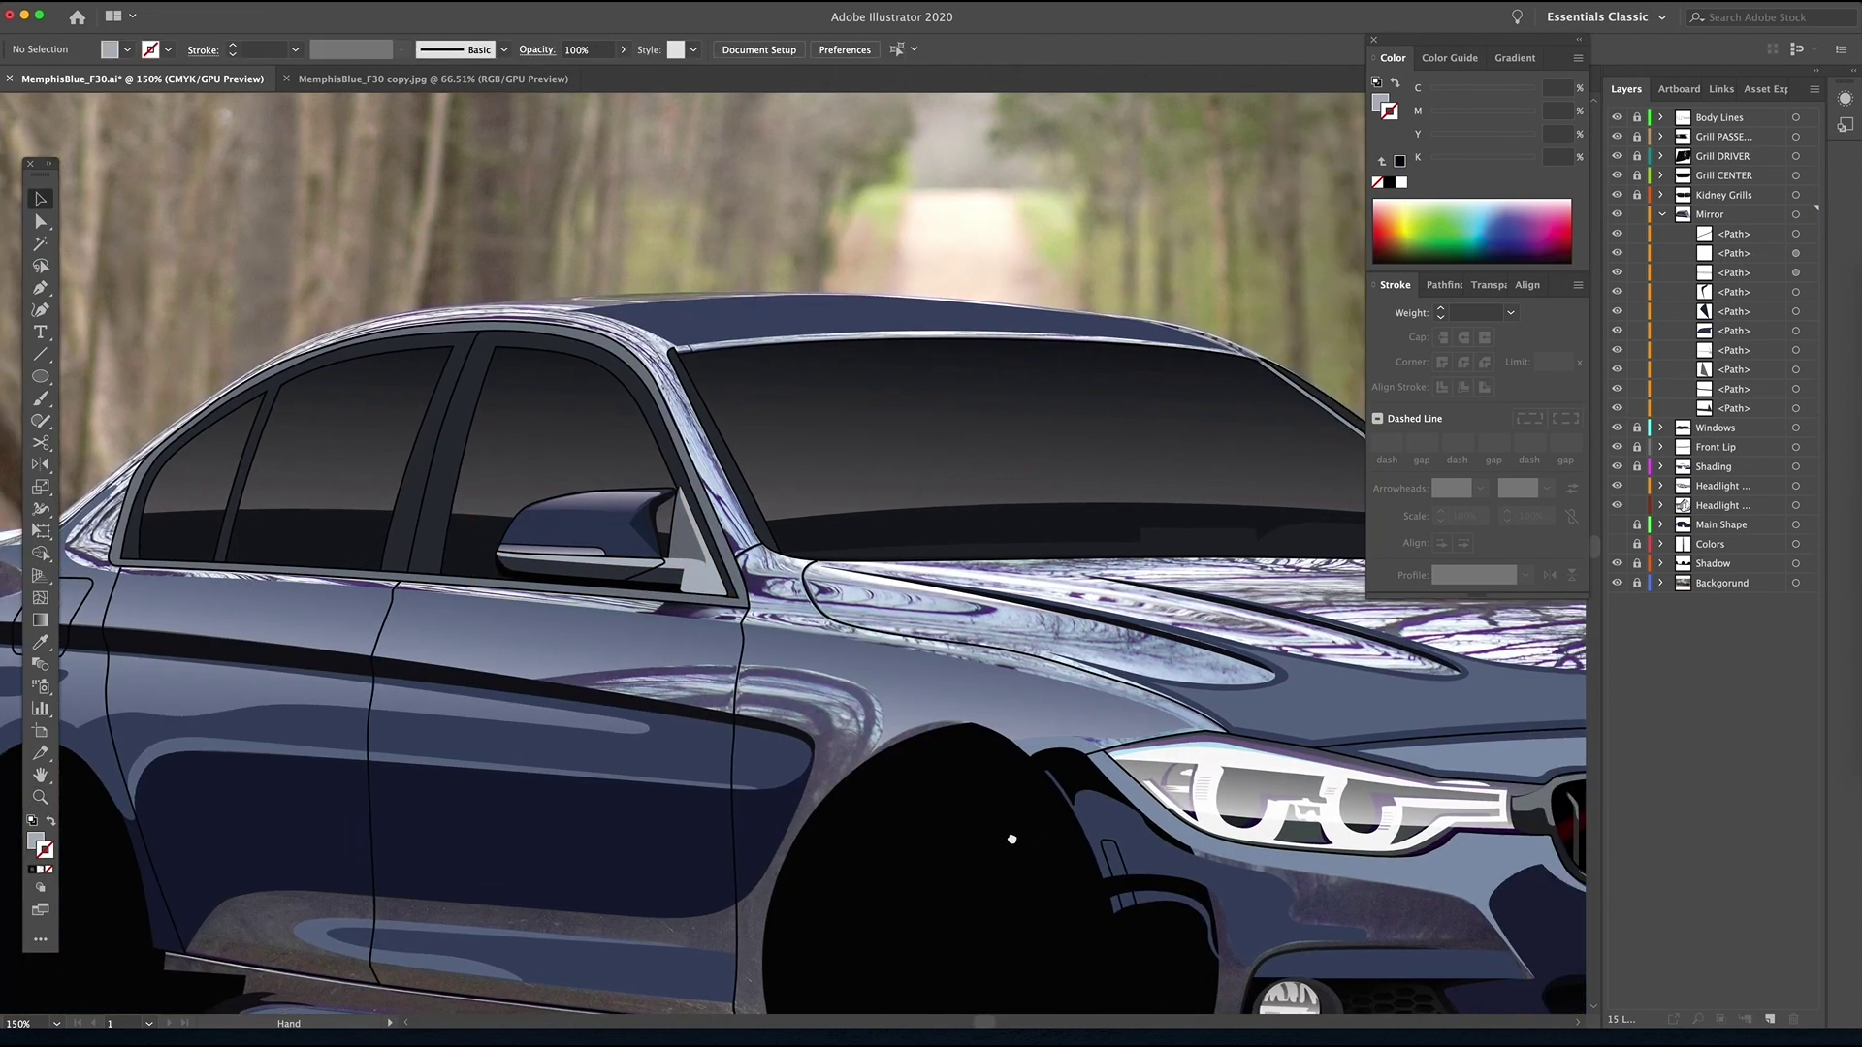
pyautogui.click(1617, 583)
pyautogui.scroll(-1, 1191, 259)
pyautogui.hscroll(2, 1105, 262)
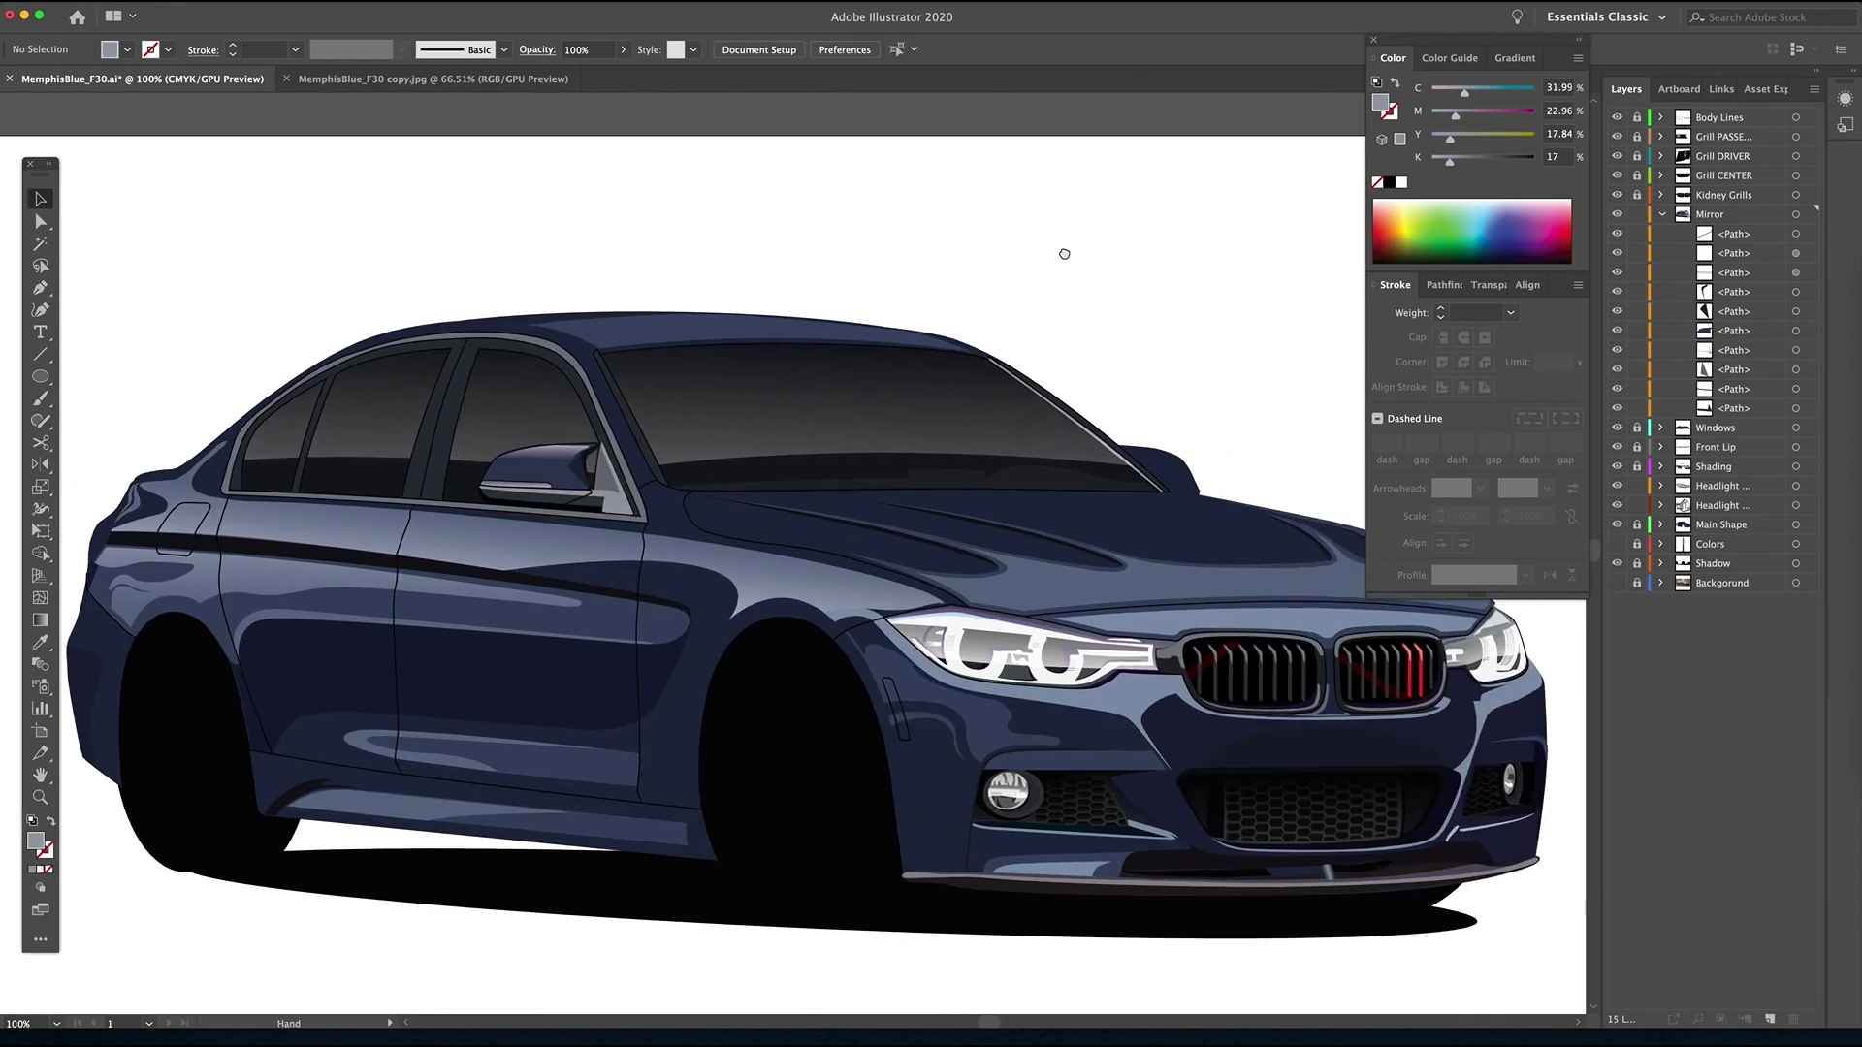
# - Extend the upper end of the mirror cap's highlight towards the cap's pointed inner tip
pyautogui.moveTo(529, 463); pyautogui.dragTo(1005, 594)
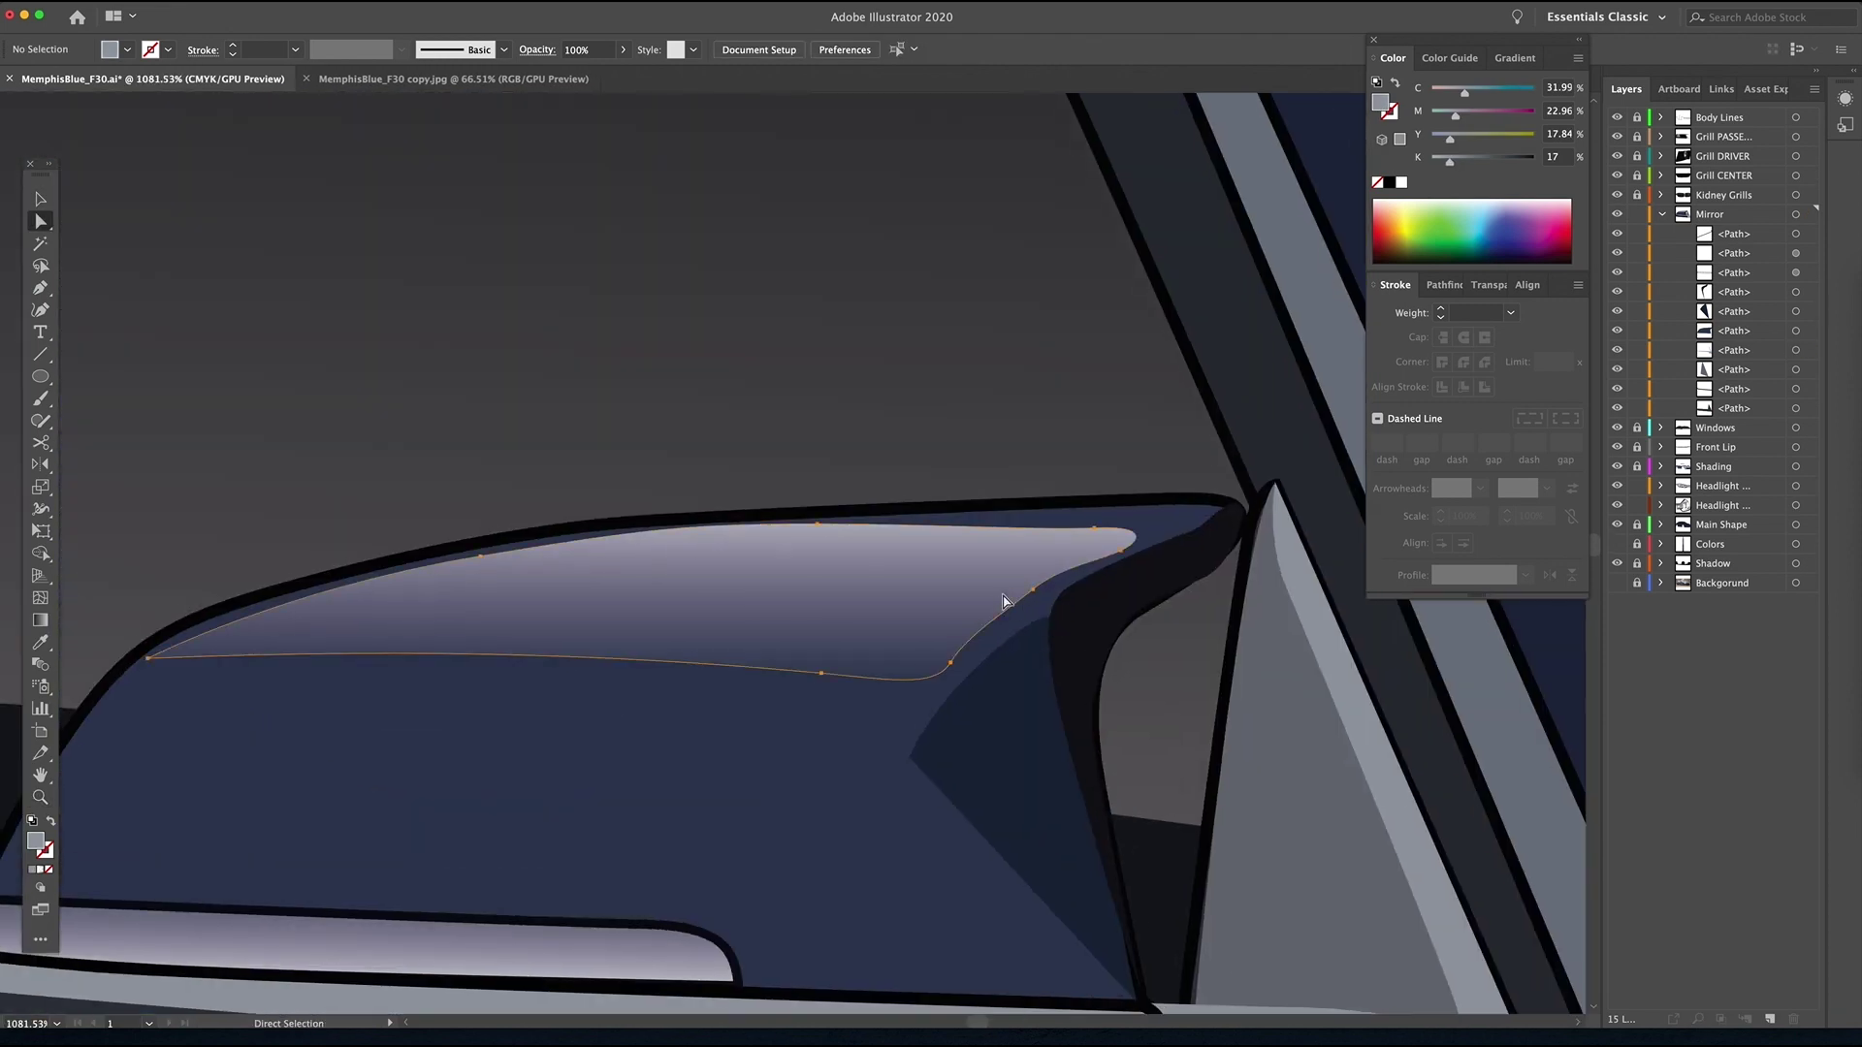
pyautogui.press('a')
pyautogui.click(818, 528)
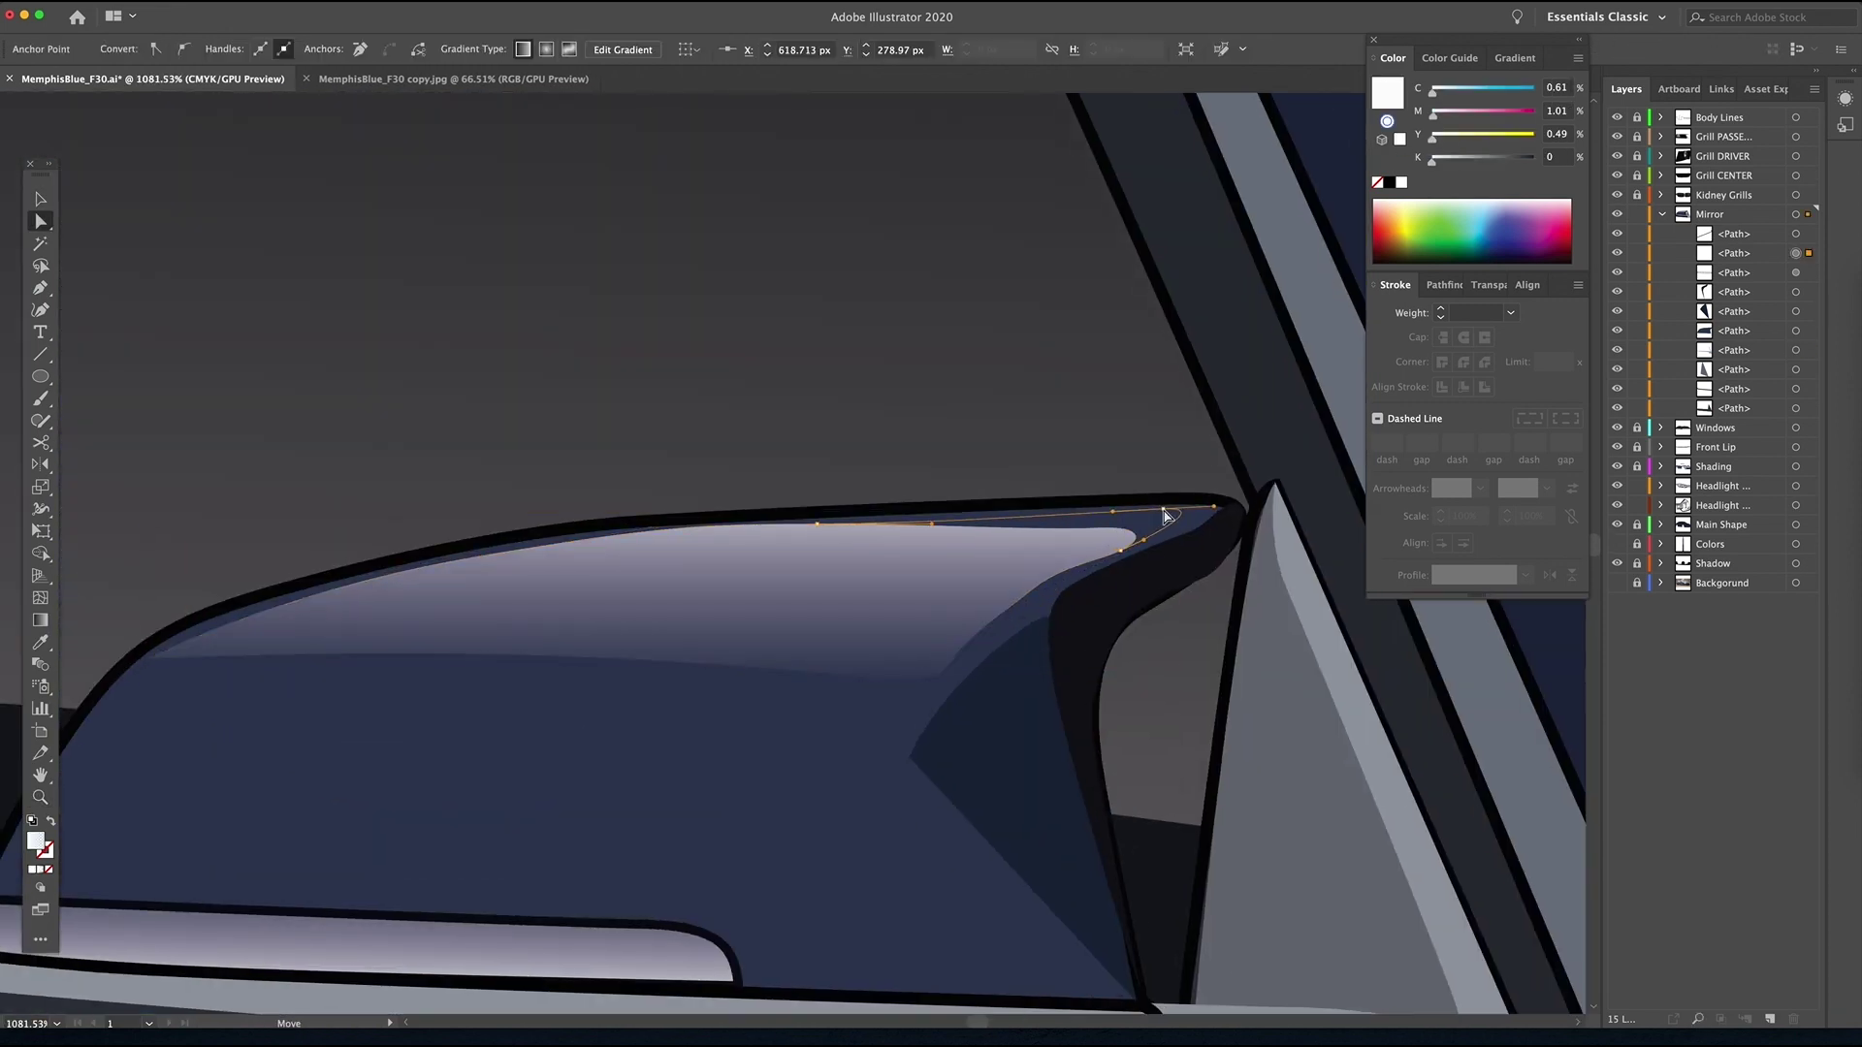
pyautogui.click(1165, 512)
pyautogui.click(1036, 532)
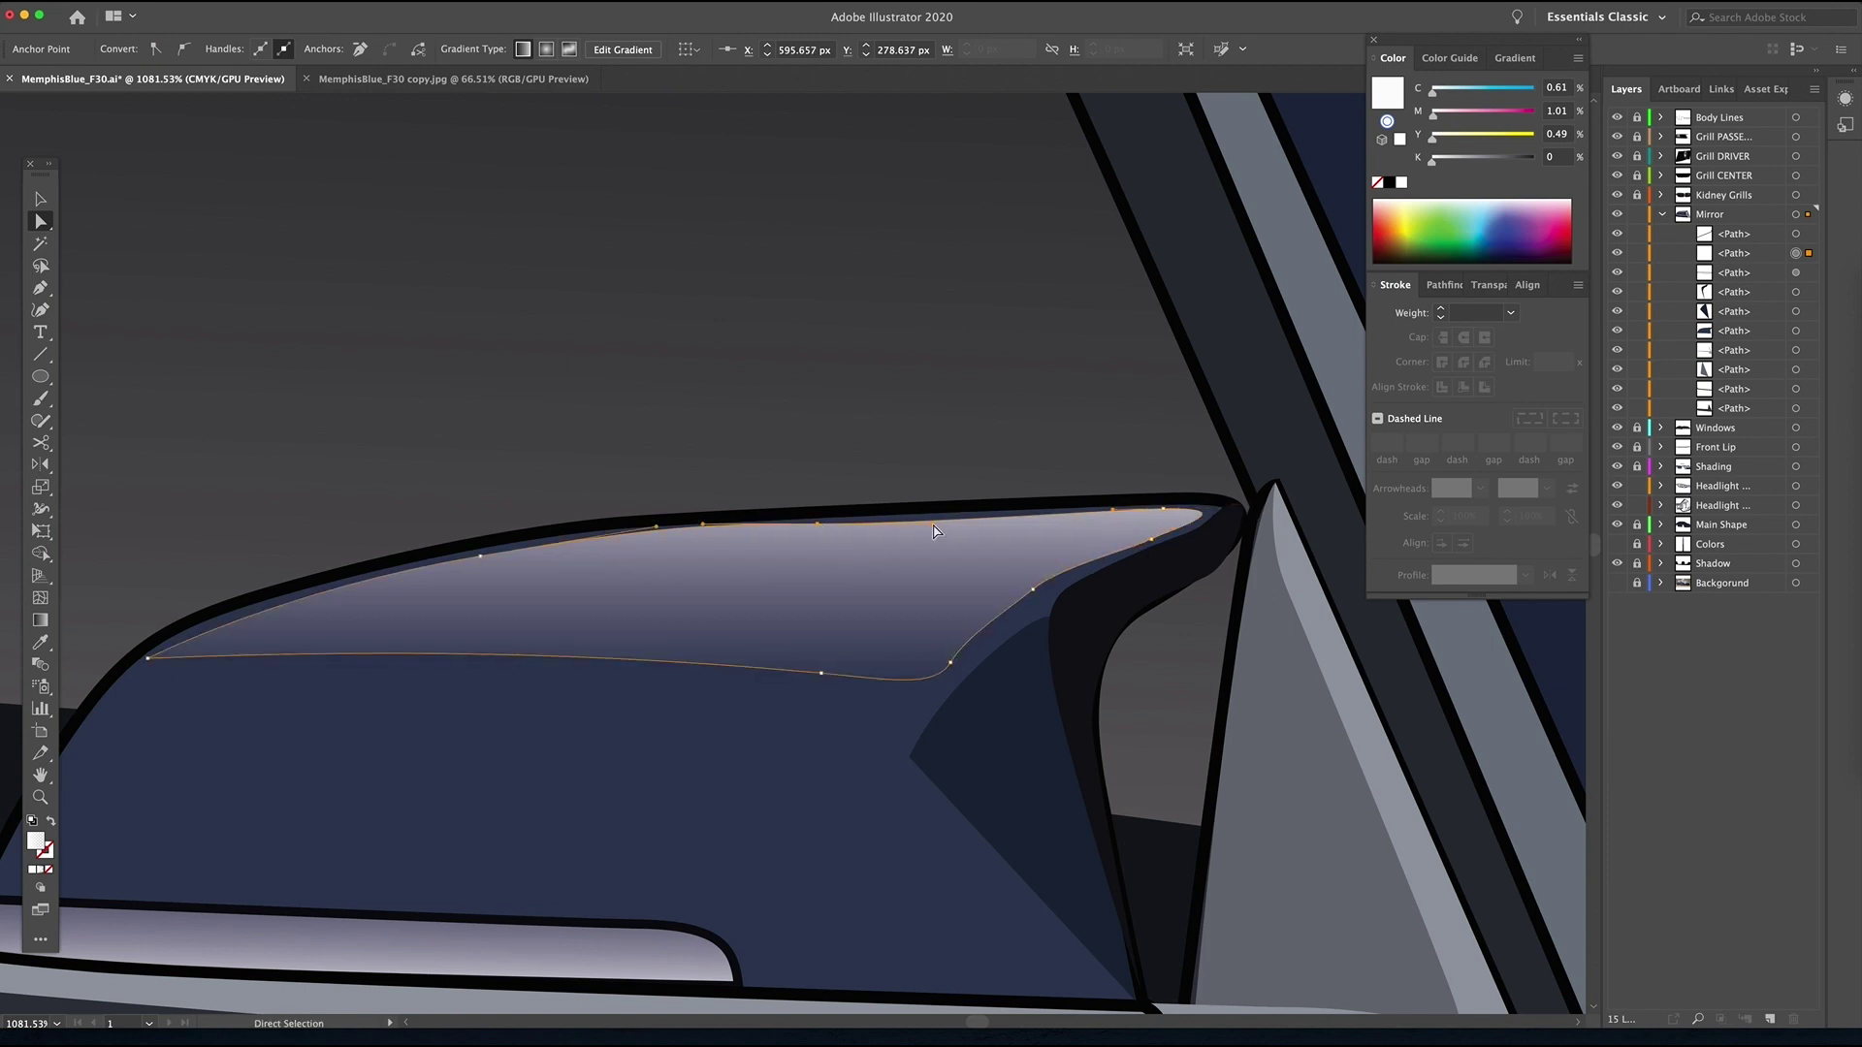
# - Enlarge the cap highlight by moving its outer end out to the cap's edge and its lower edge further down
pyautogui.moveTo(147, 658); pyautogui.dragTo(107, 696)
pyautogui.moveTo(269, 585); pyautogui.dragTo(151, 605)
pyautogui.moveTo(820, 672); pyautogui.dragTo(811, 707)
pyautogui.moveTo(951, 659)
pyautogui.mouseDown()
pyautogui.moveTo(951, 625)
pyautogui.moveTo(956, 685)
pyautogui.mouseUp()
pyautogui.click(863, 744)
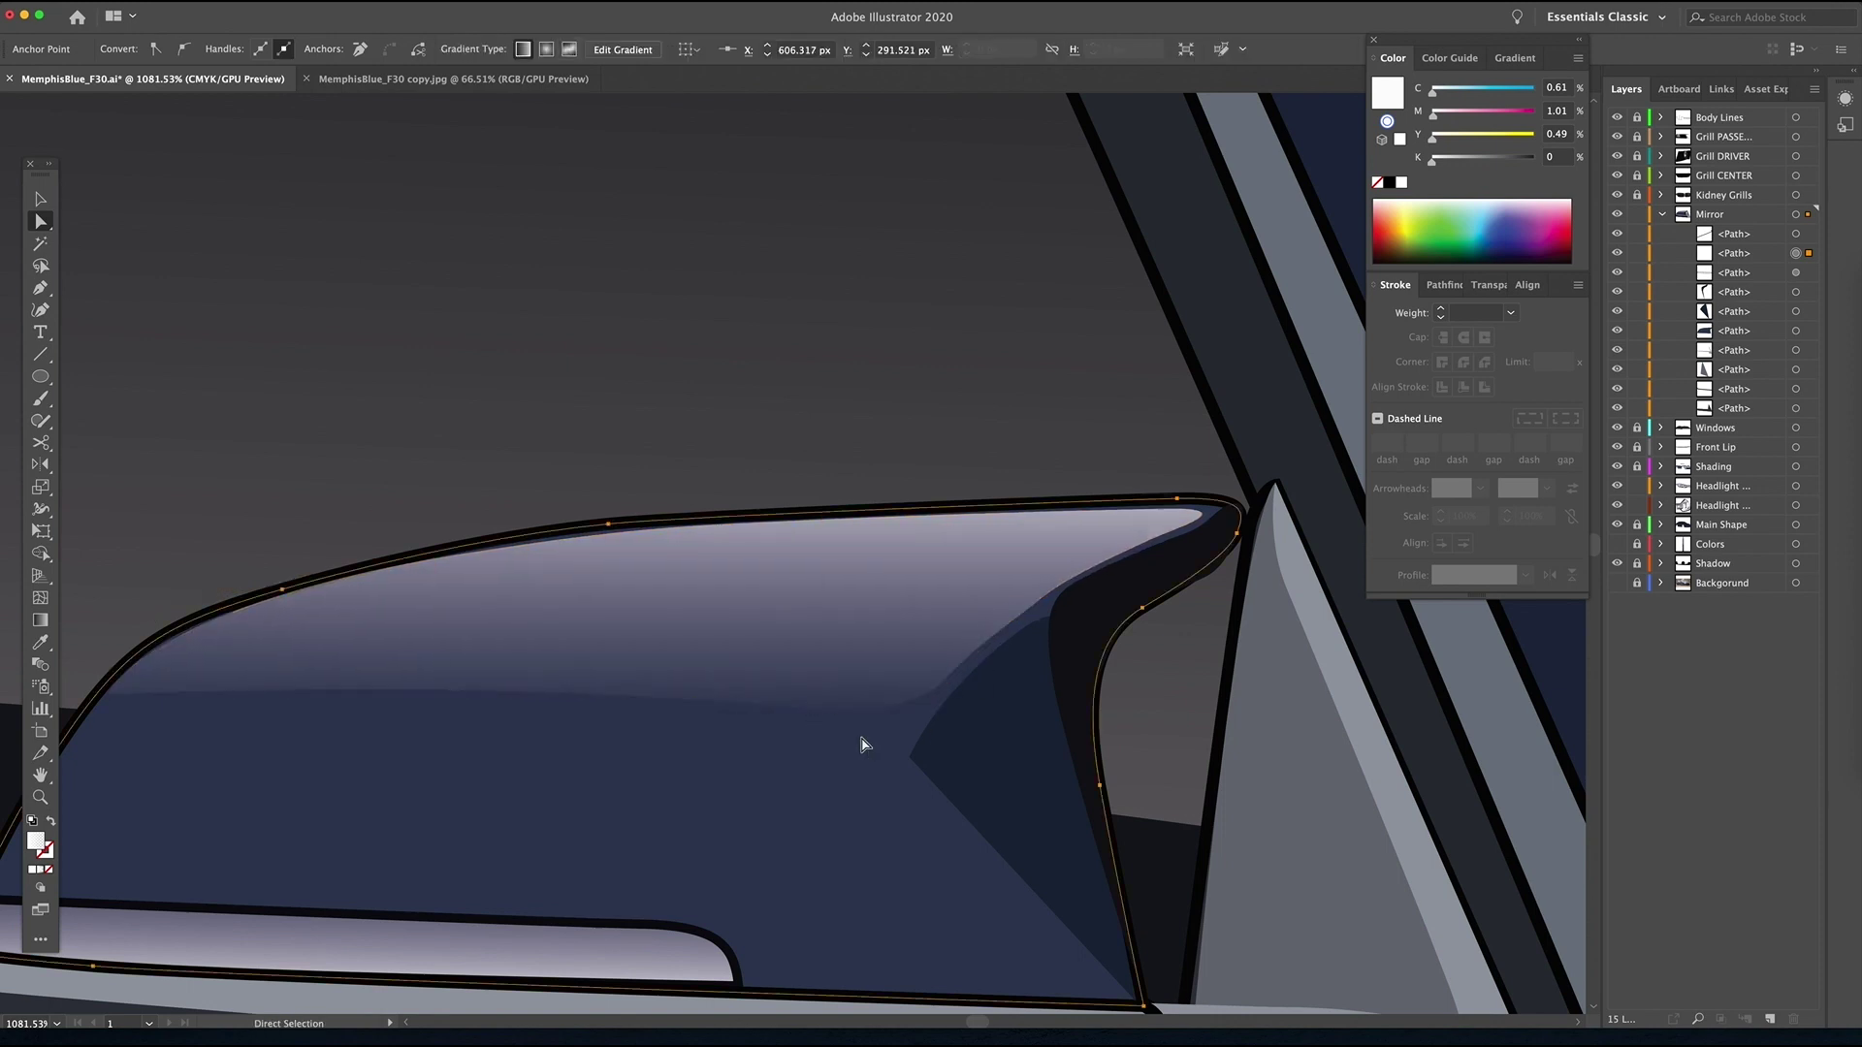
# - Draw a closed roof shading shape that follows the roof's upper outline and the windshield's upper edge
pyautogui.press('z')
pyautogui.scroll(-10, 863, 744)
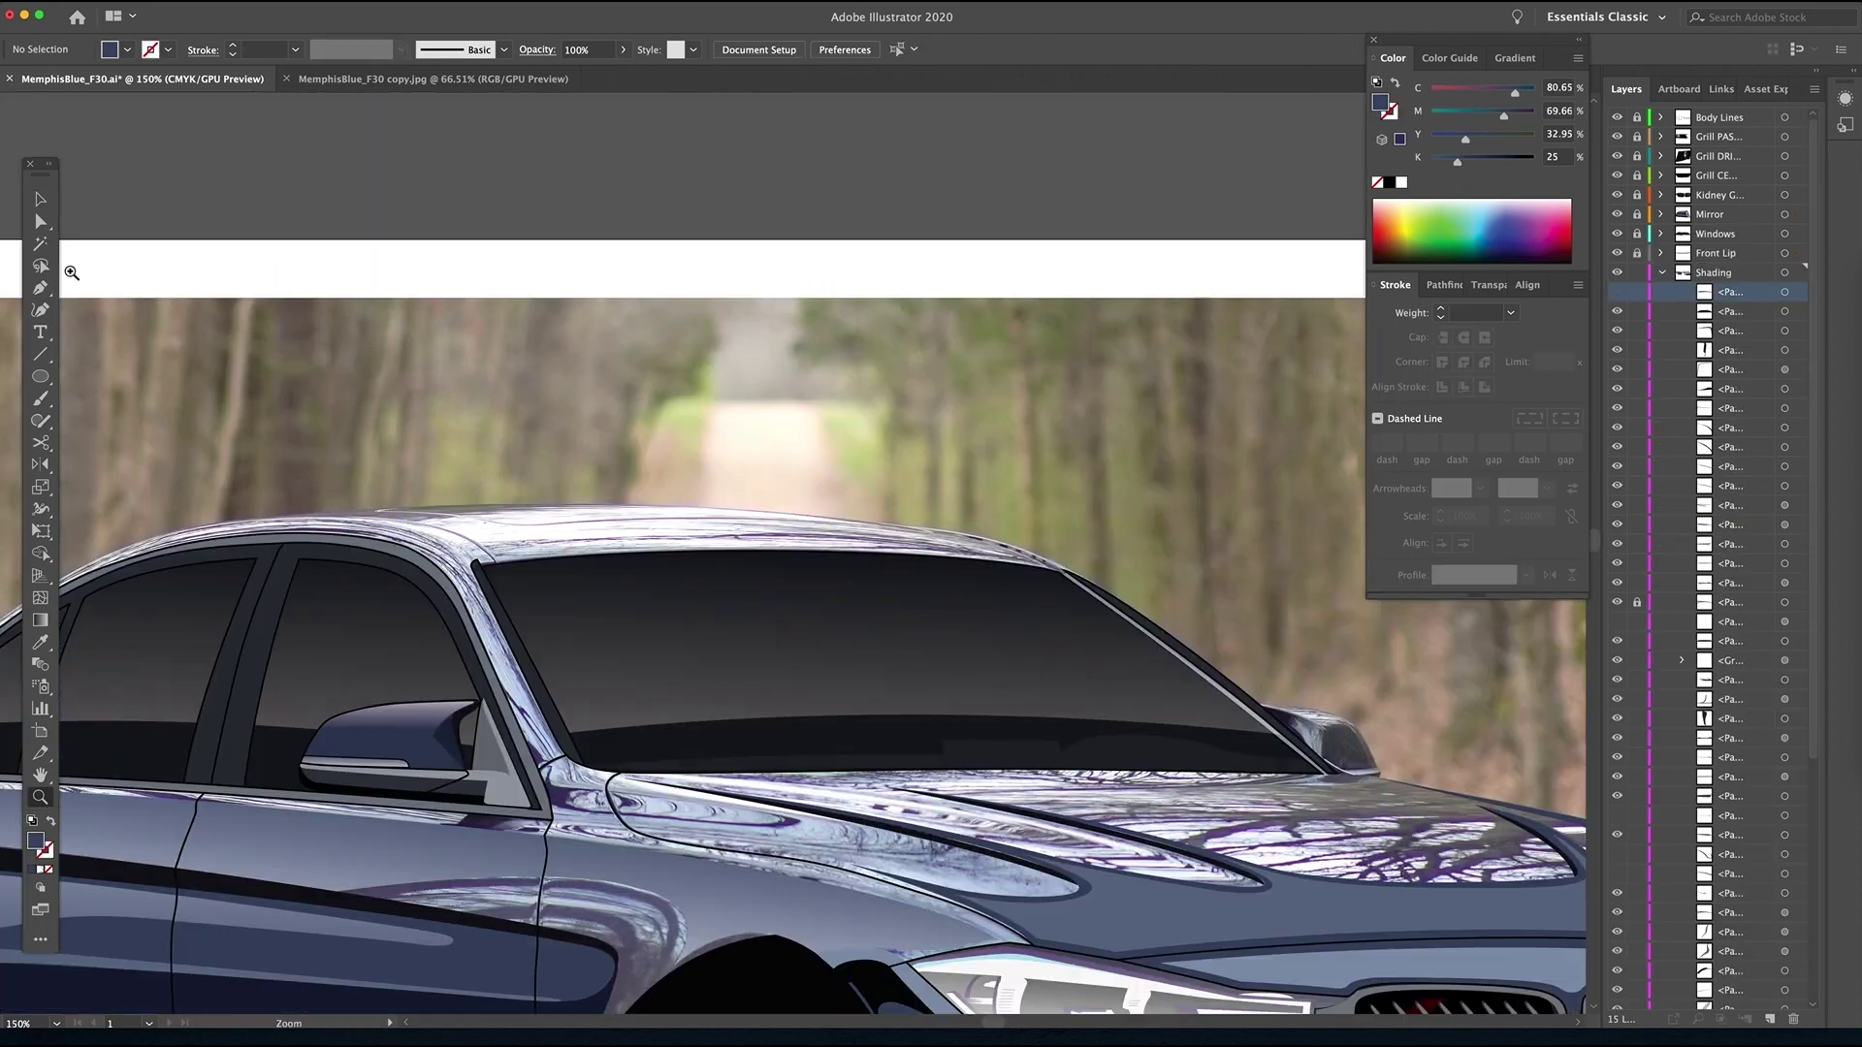
pyautogui.keyDown('super'); pyautogui.click(401, 529); pyautogui.keyUp('super')
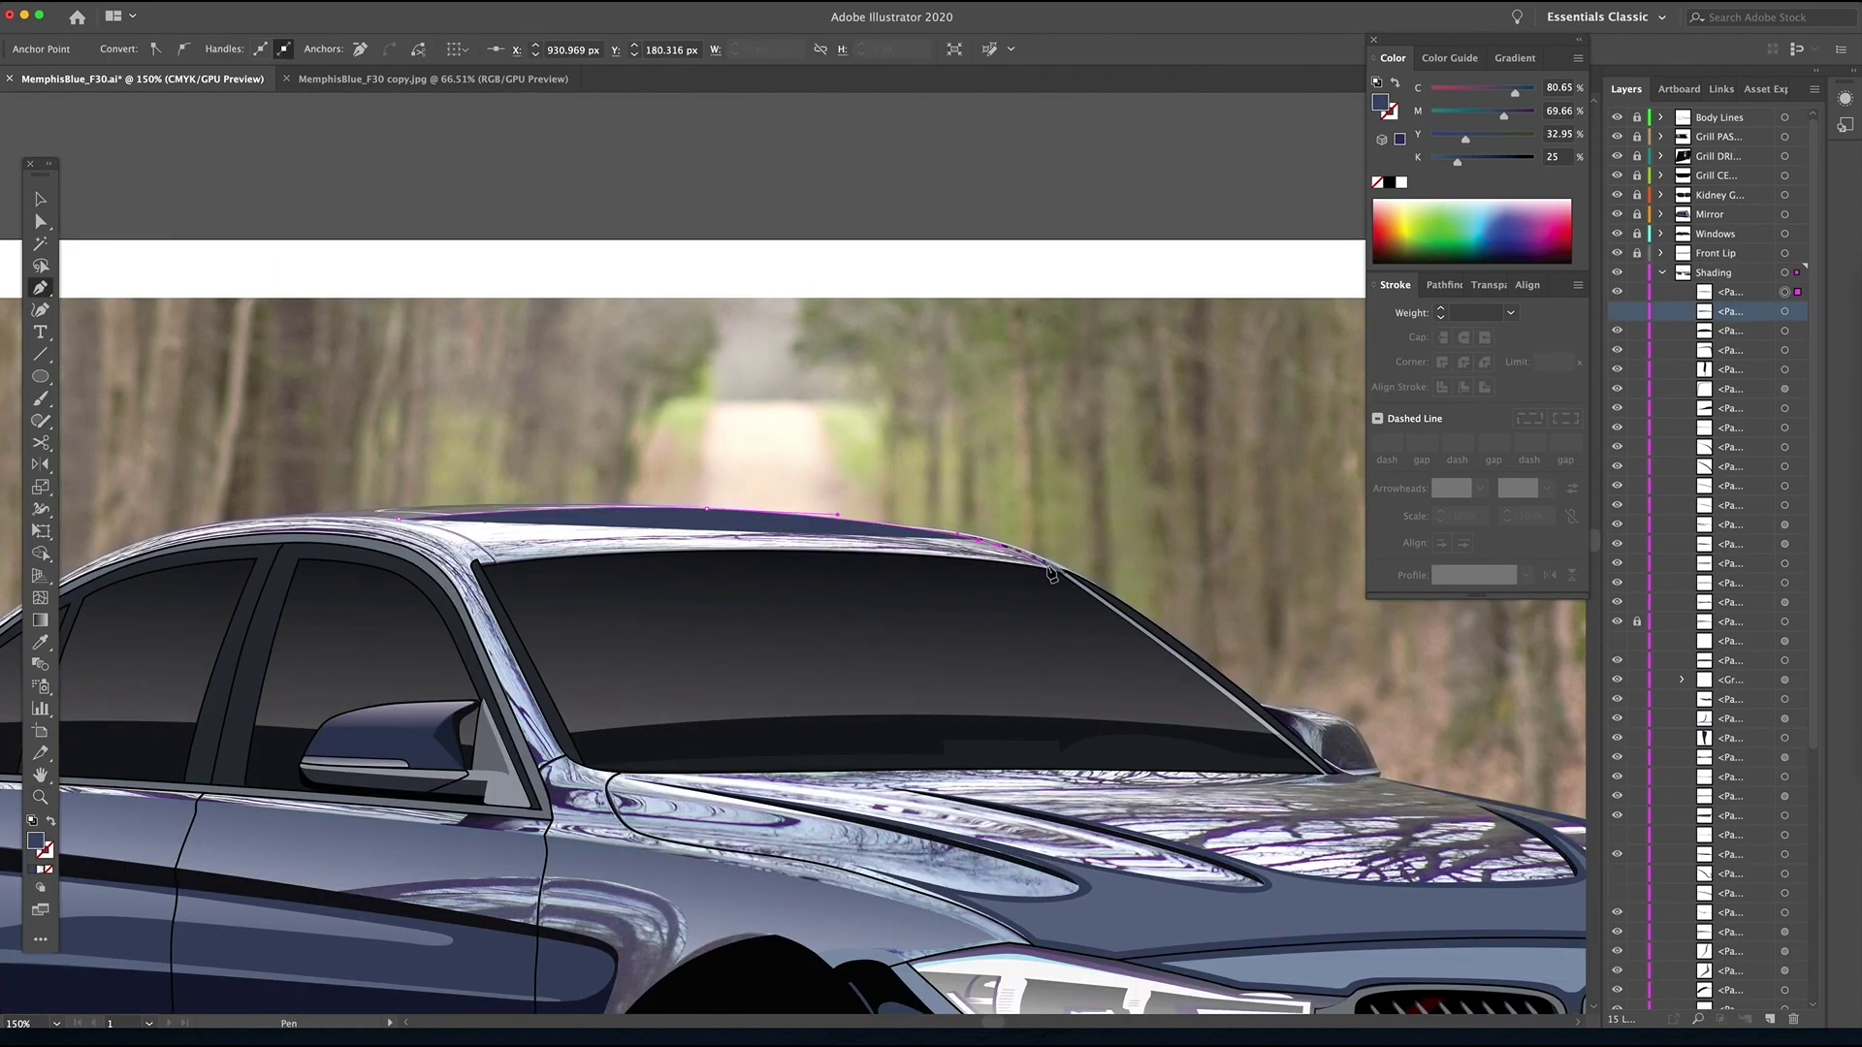
pyautogui.moveTo(1057, 576); pyautogui.dragTo(1057, 570)
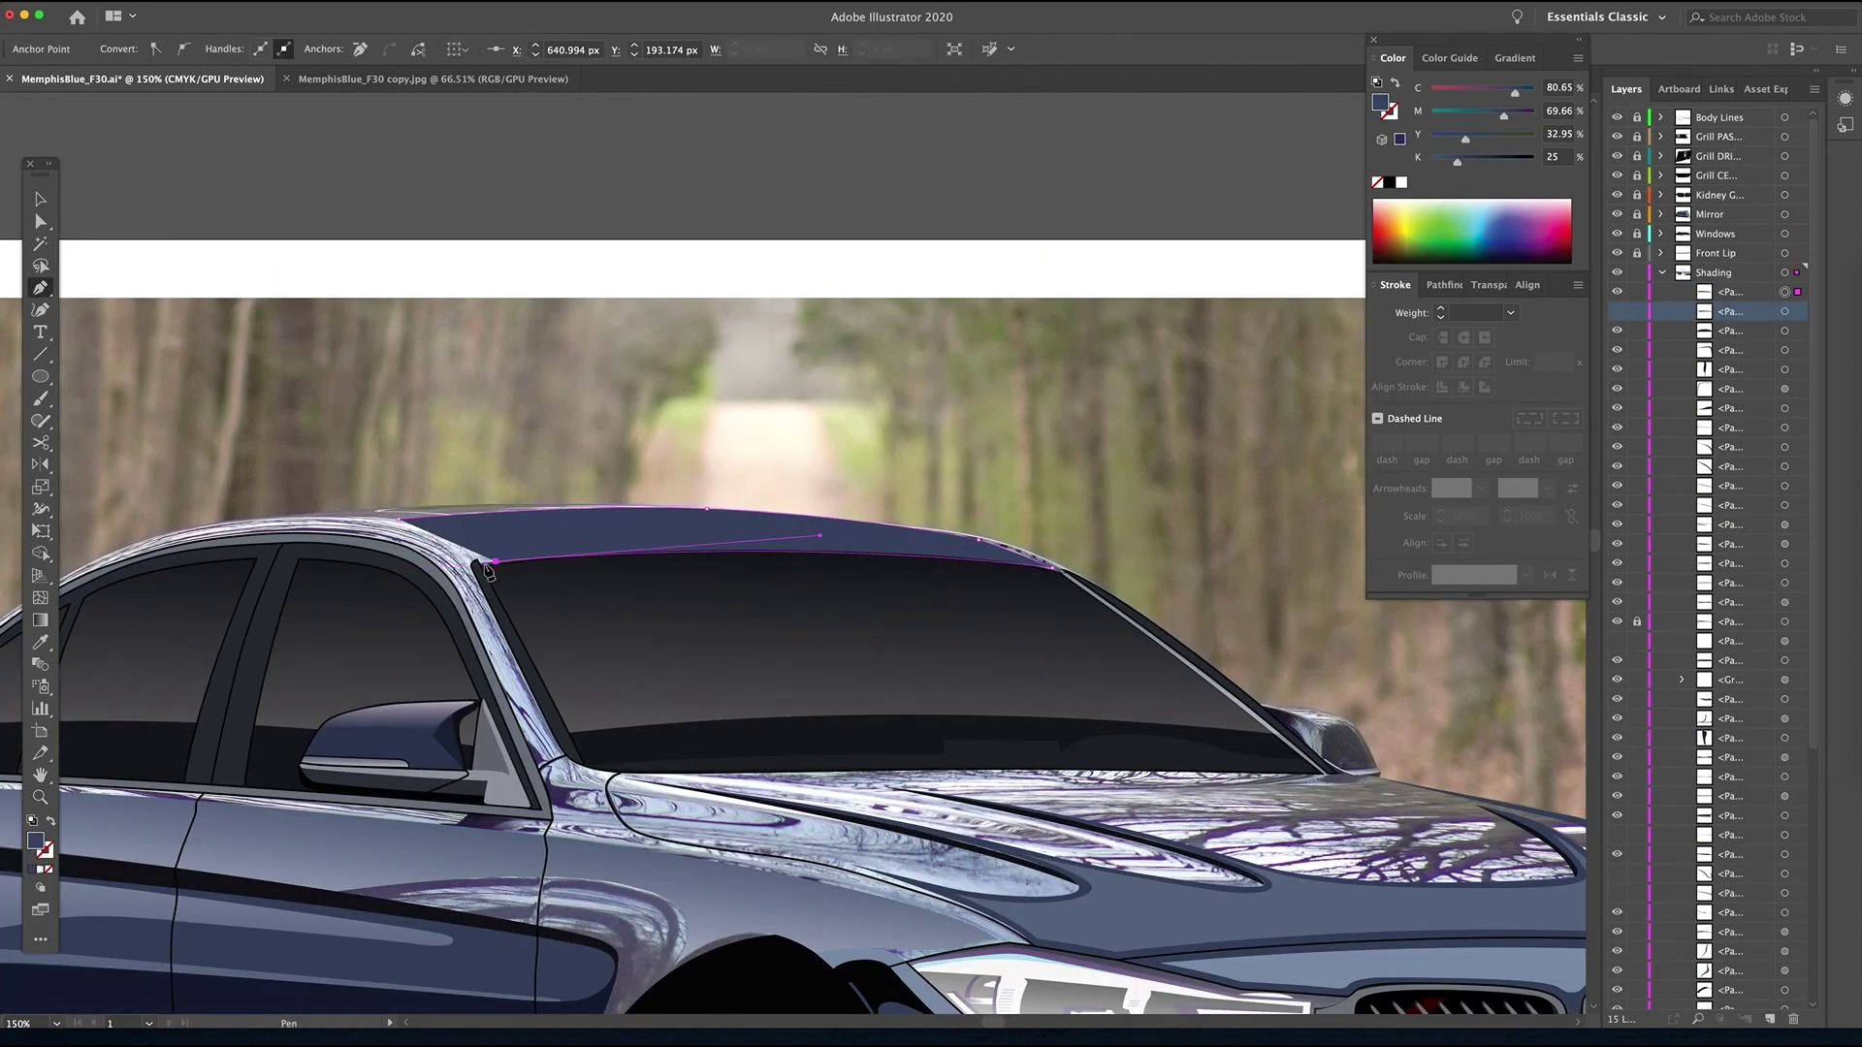
pyautogui.moveTo(480, 572); pyautogui.dragTo(461, 550)
# - Fill the roof shape with the white fading gradient at 90% opacity, with the Background layer hidden and Main Shape shown
pyautogui.press('.')
pyautogui.press('c')
pyautogui.scroll(-5, 1635, 663)
pyautogui.press('a')
pyautogui.press('super+equal')
pyautogui.press('super+equal')
pyautogui.press('super+equal')
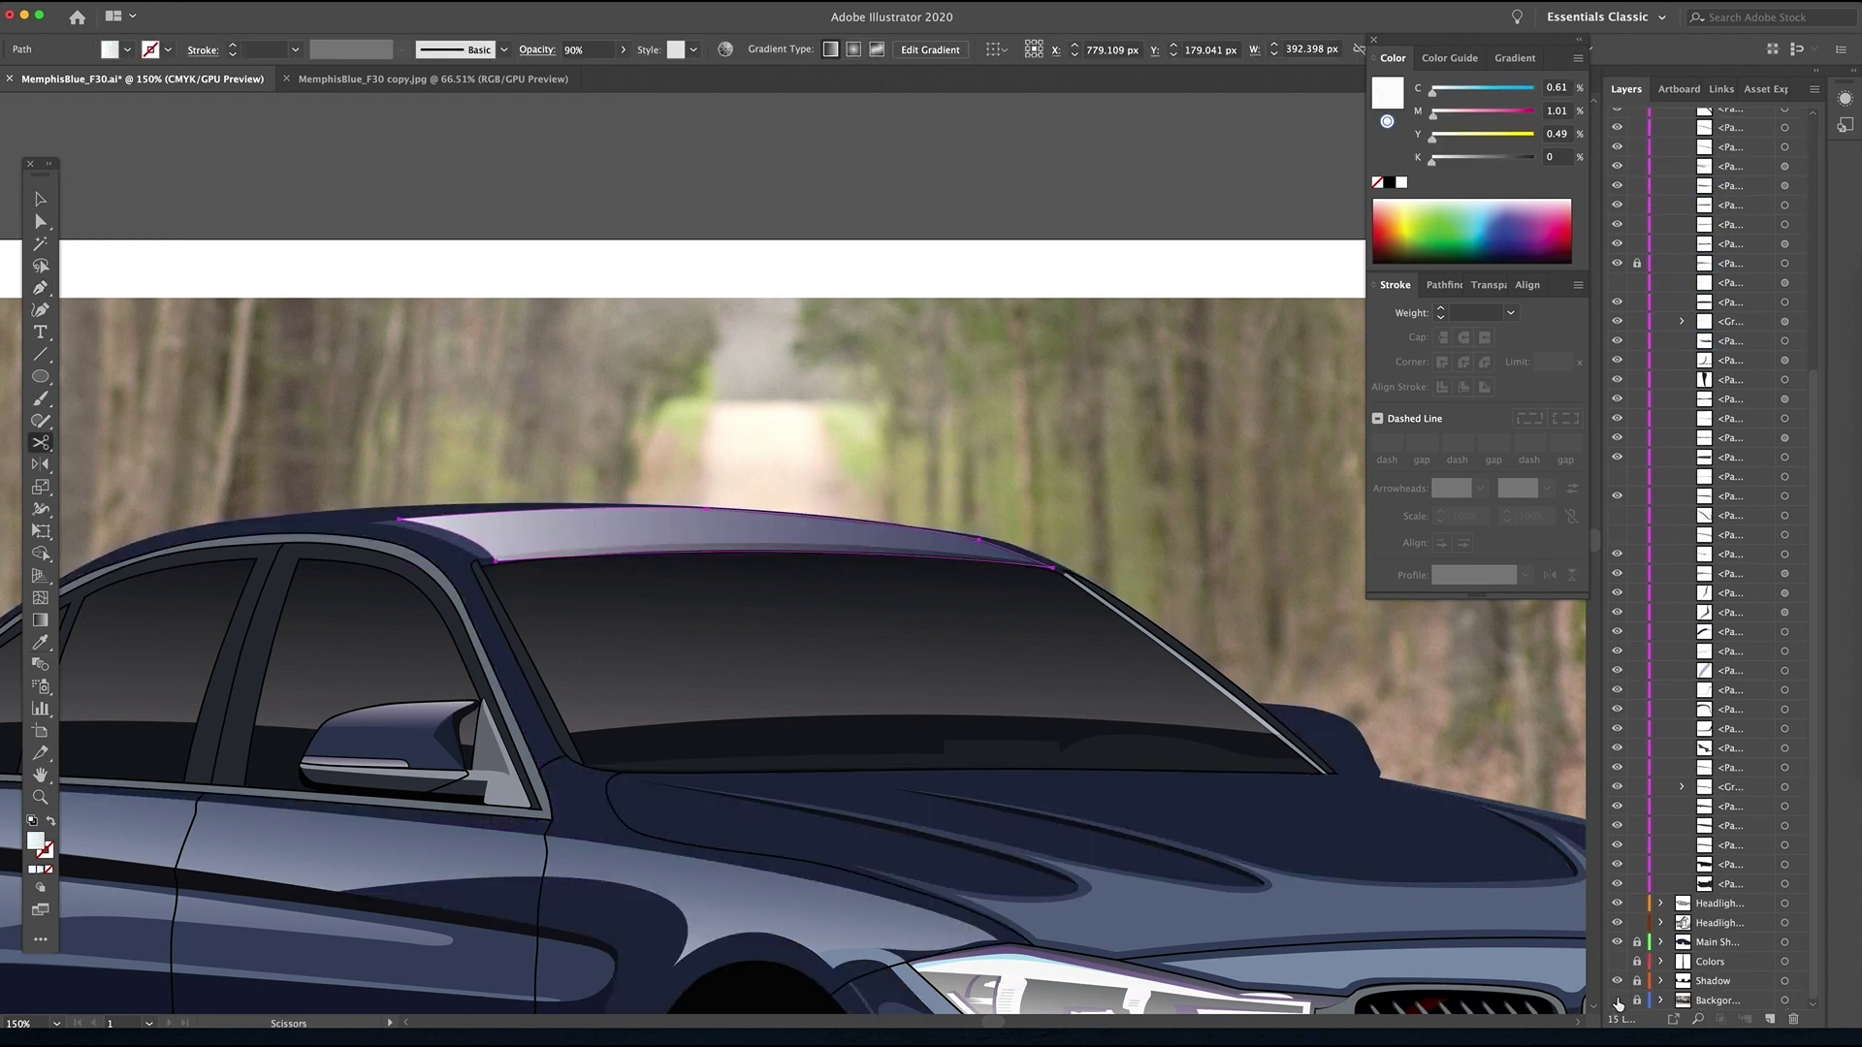
# - Copy the white gradient fill onto the solid blue roof shape above the windshield with the Eyedropper
pyautogui.click(533, 536)
pyautogui.hscroll(10, 980, 614)
pyautogui.click(842, 615)
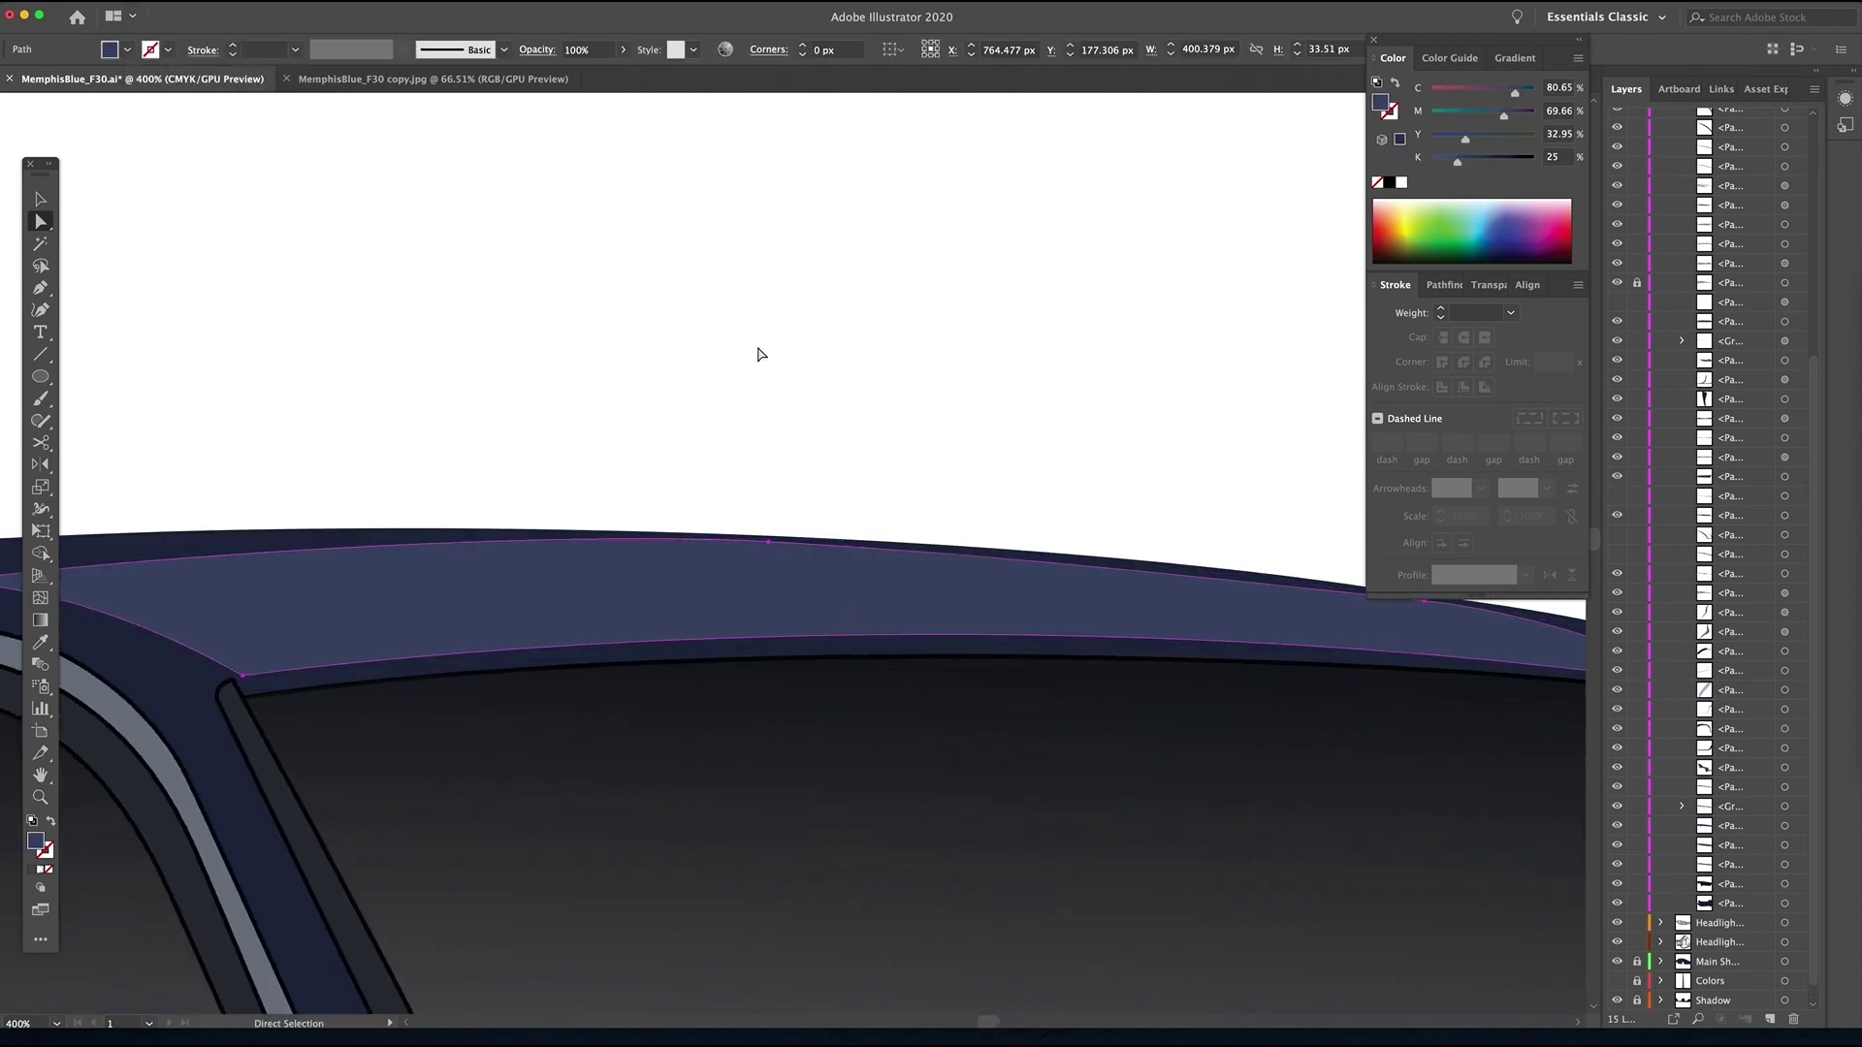
pyautogui.scroll(-5, 761, 349)
pyautogui.hscroll(-5, 761, 349)
pyautogui.press('i')
pyautogui.click(759, 576)
pyautogui.press('super+minus')
pyautogui.press('super+minus')
pyautogui.press('super+minus')
pyautogui.press('super+minus')
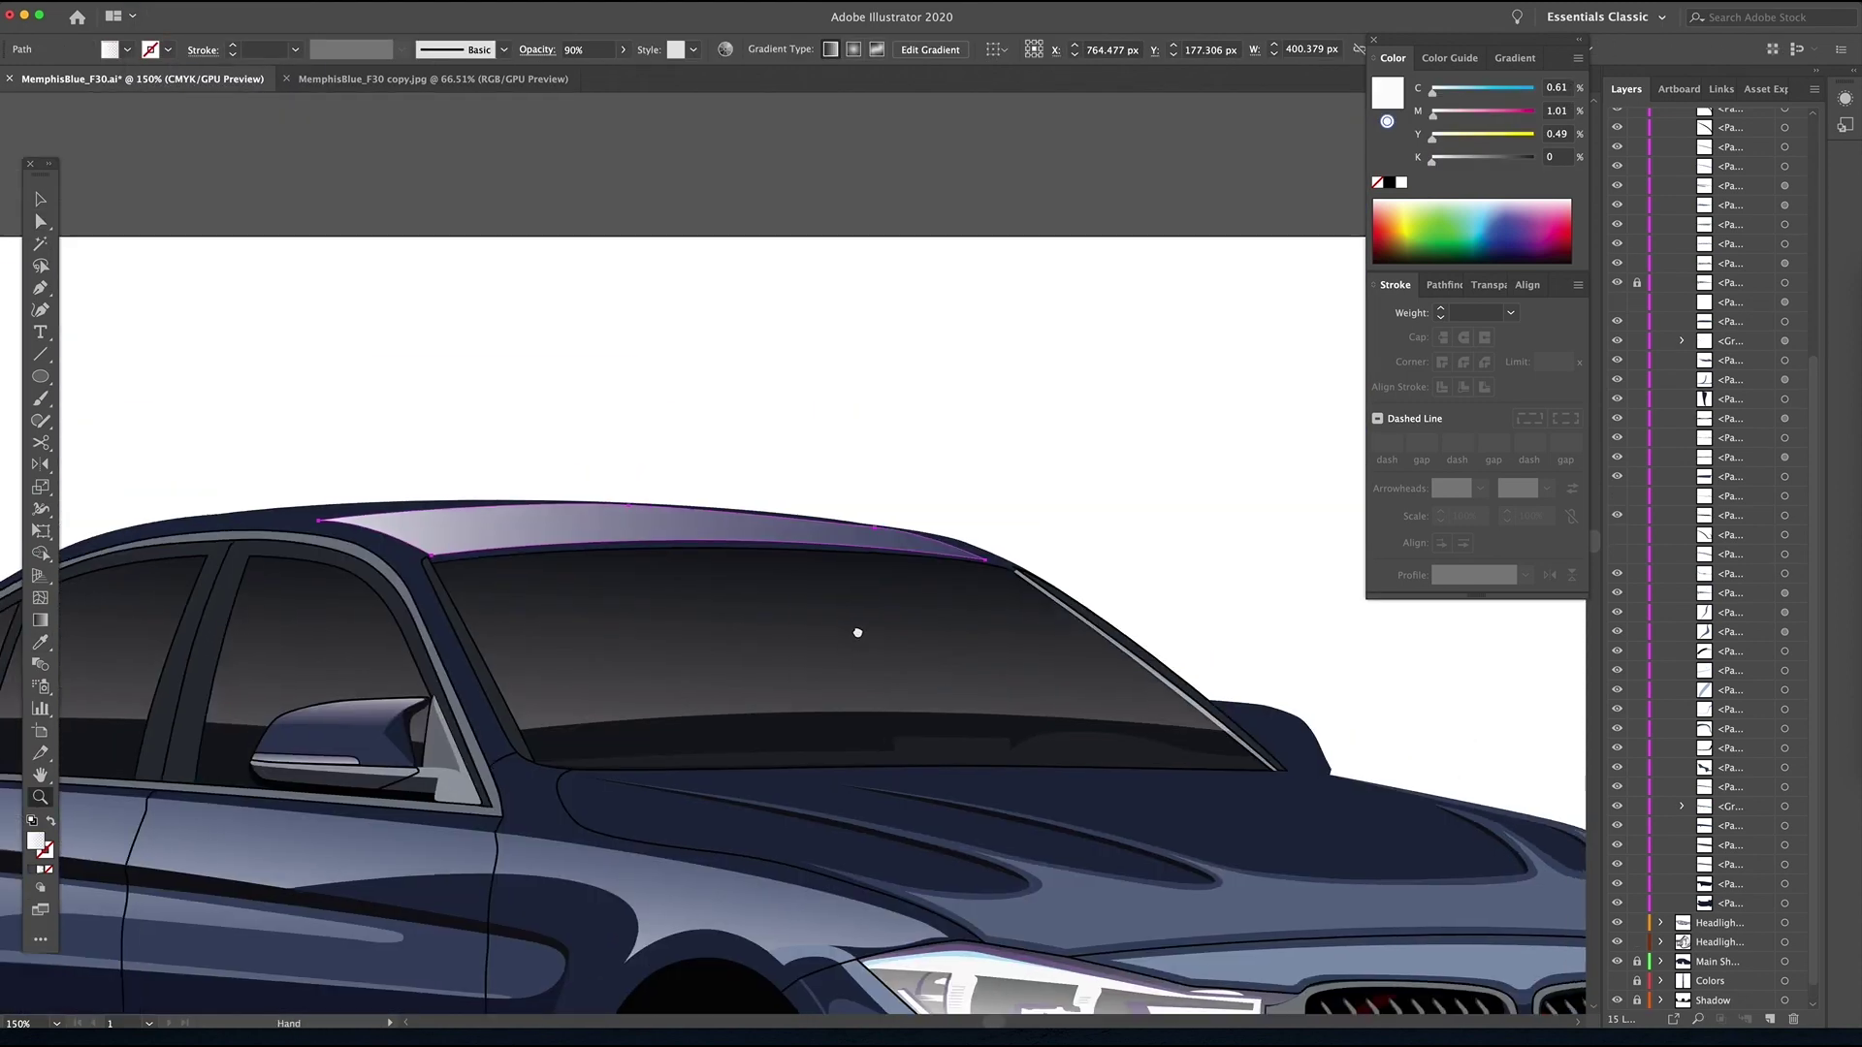
# - Redirect the roof shape's gradient to run steeply diagonally between the area above the roof and the windshield
pyautogui.press('v')
pyautogui.press('g')
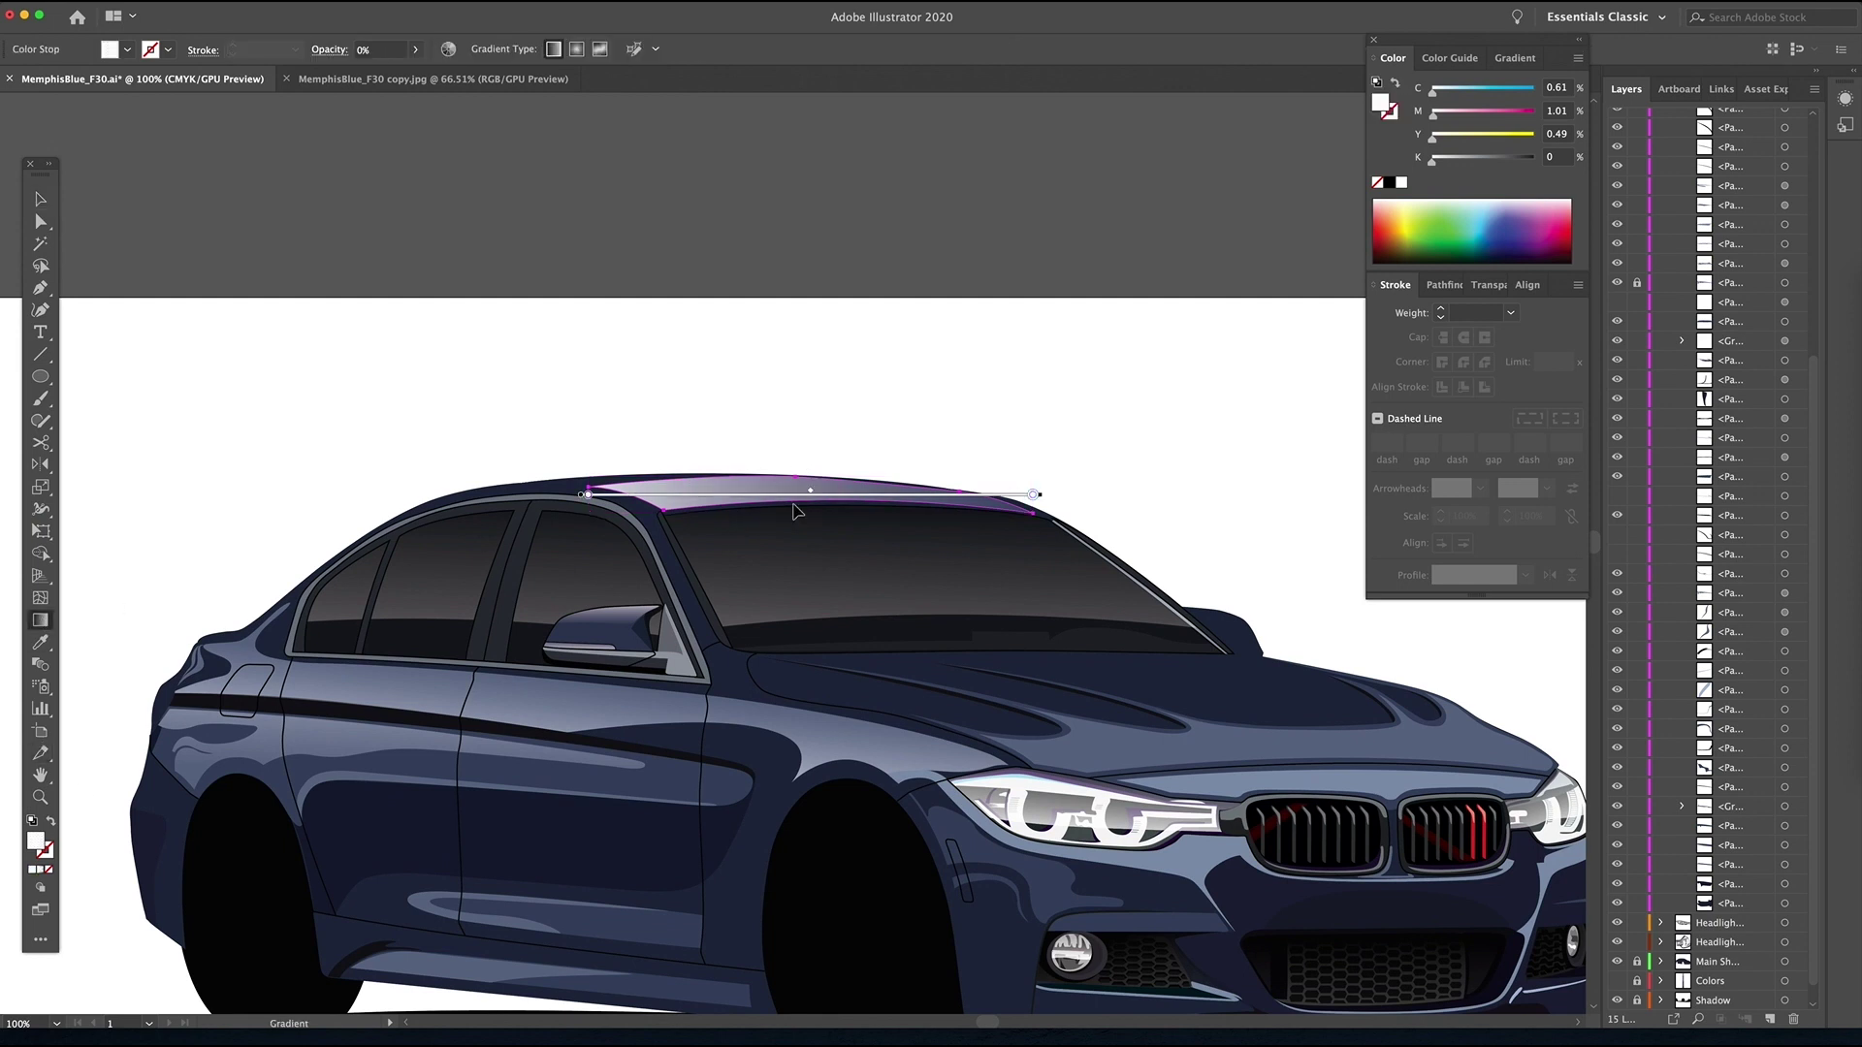
pyautogui.moveTo(820, 512); pyautogui.dragTo(822, 424)
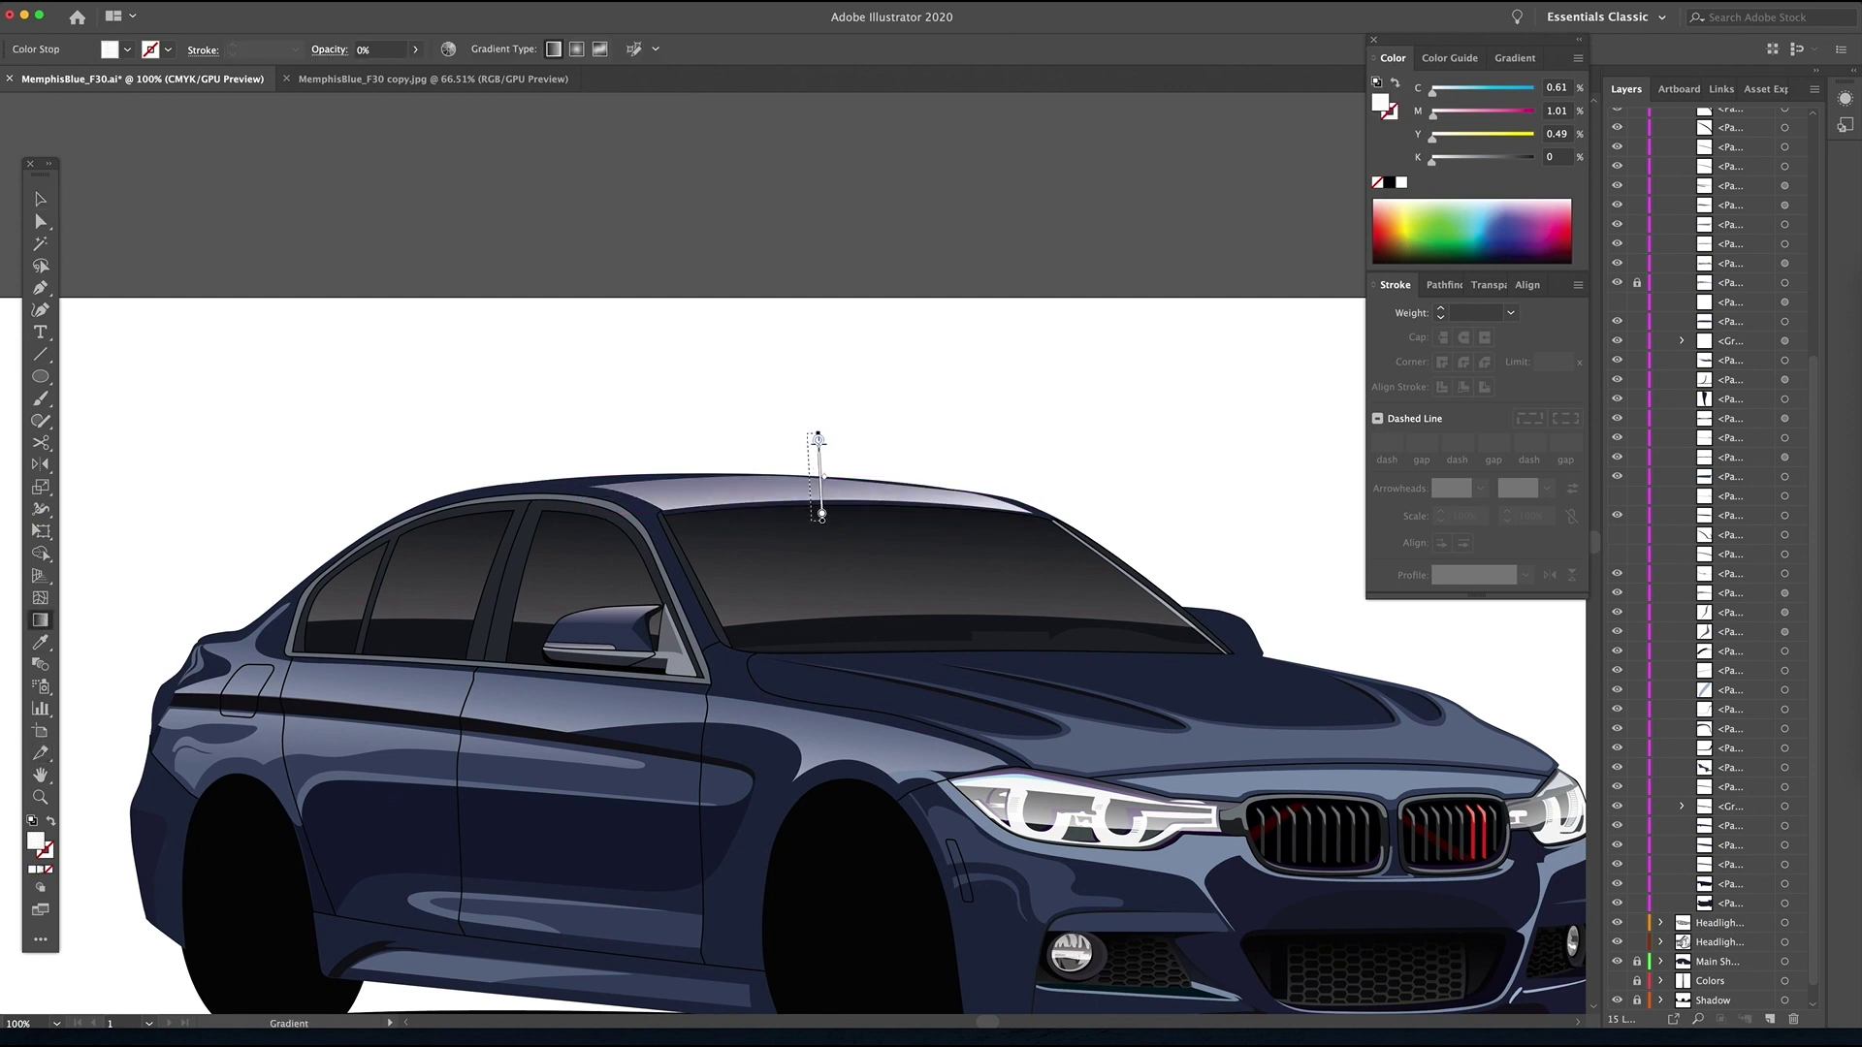
pyautogui.moveTo(961, 436)
pyautogui.mouseDown()
pyautogui.moveTo(725, 521)
pyautogui.moveTo(740, 590)
pyautogui.moveTo(897, 603)
pyautogui.mouseUp()
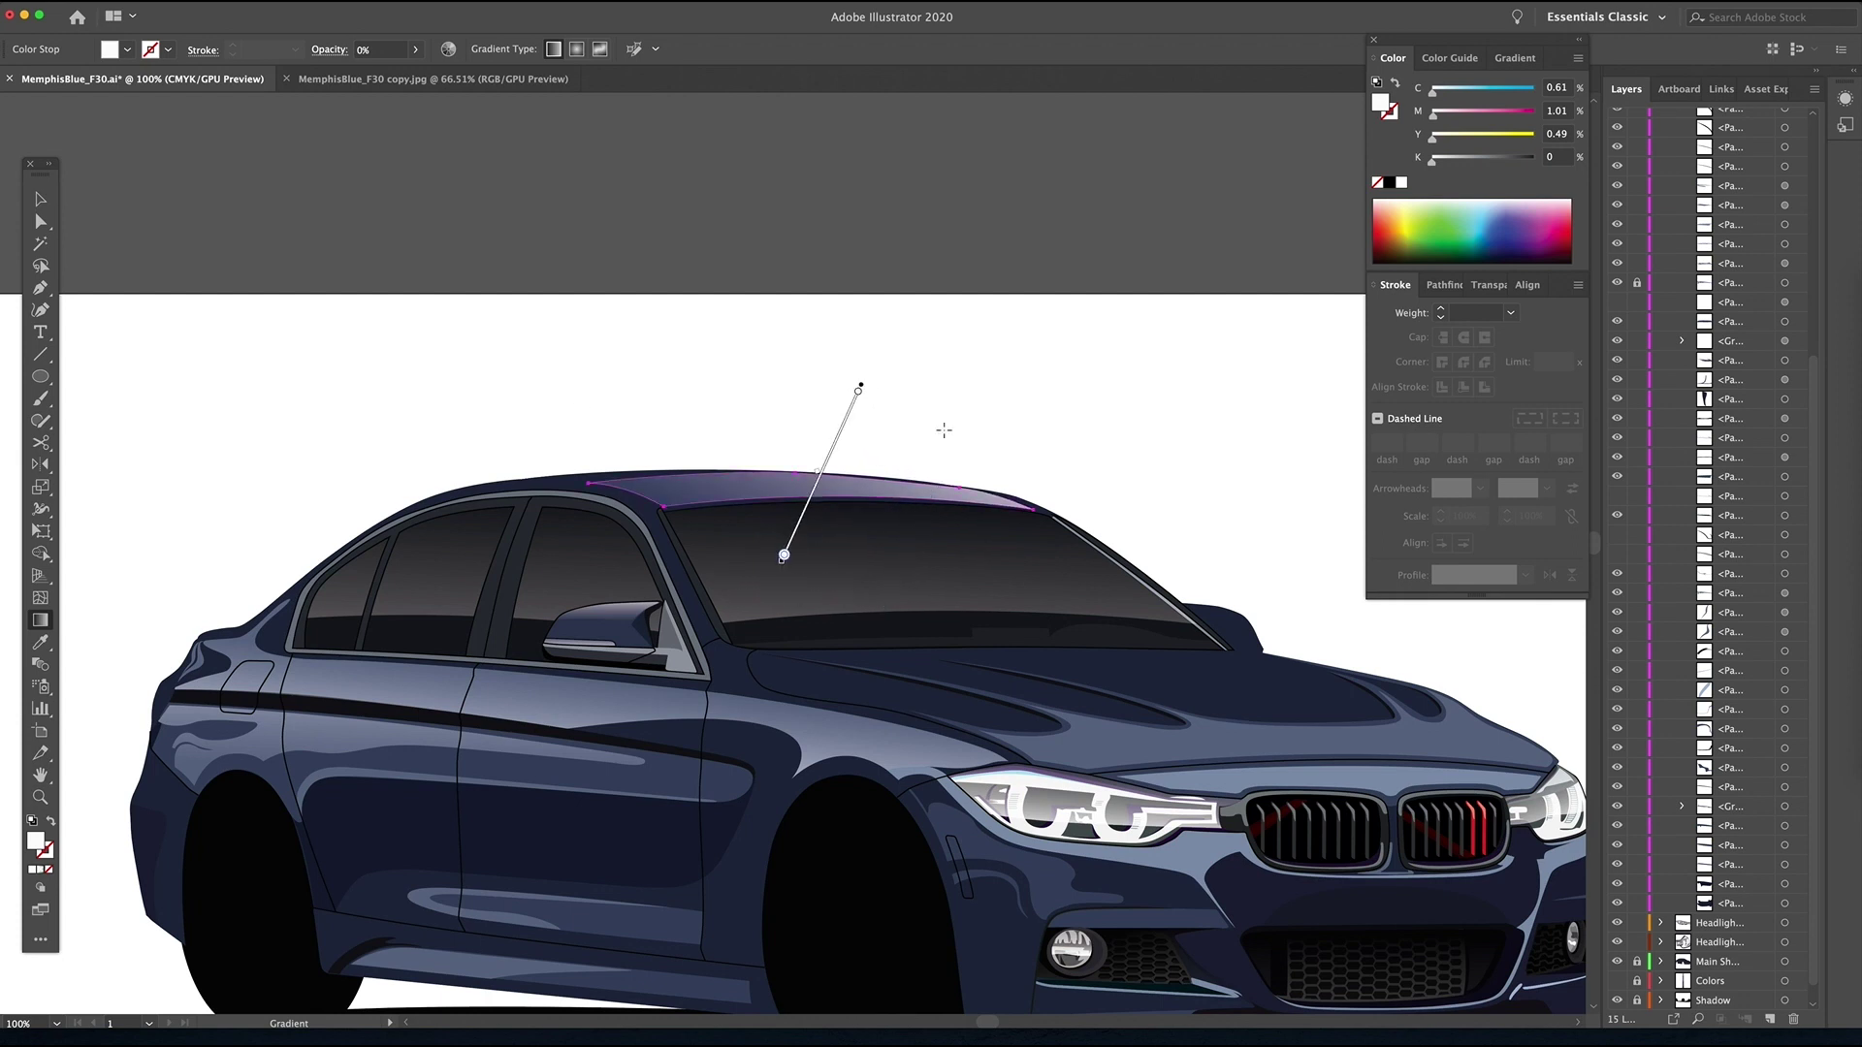
# - Set the roof shape's opacity to 80% and deselect it
pyautogui.press('v')
pyautogui.click(1488, 284)
pyautogui.press('Return')
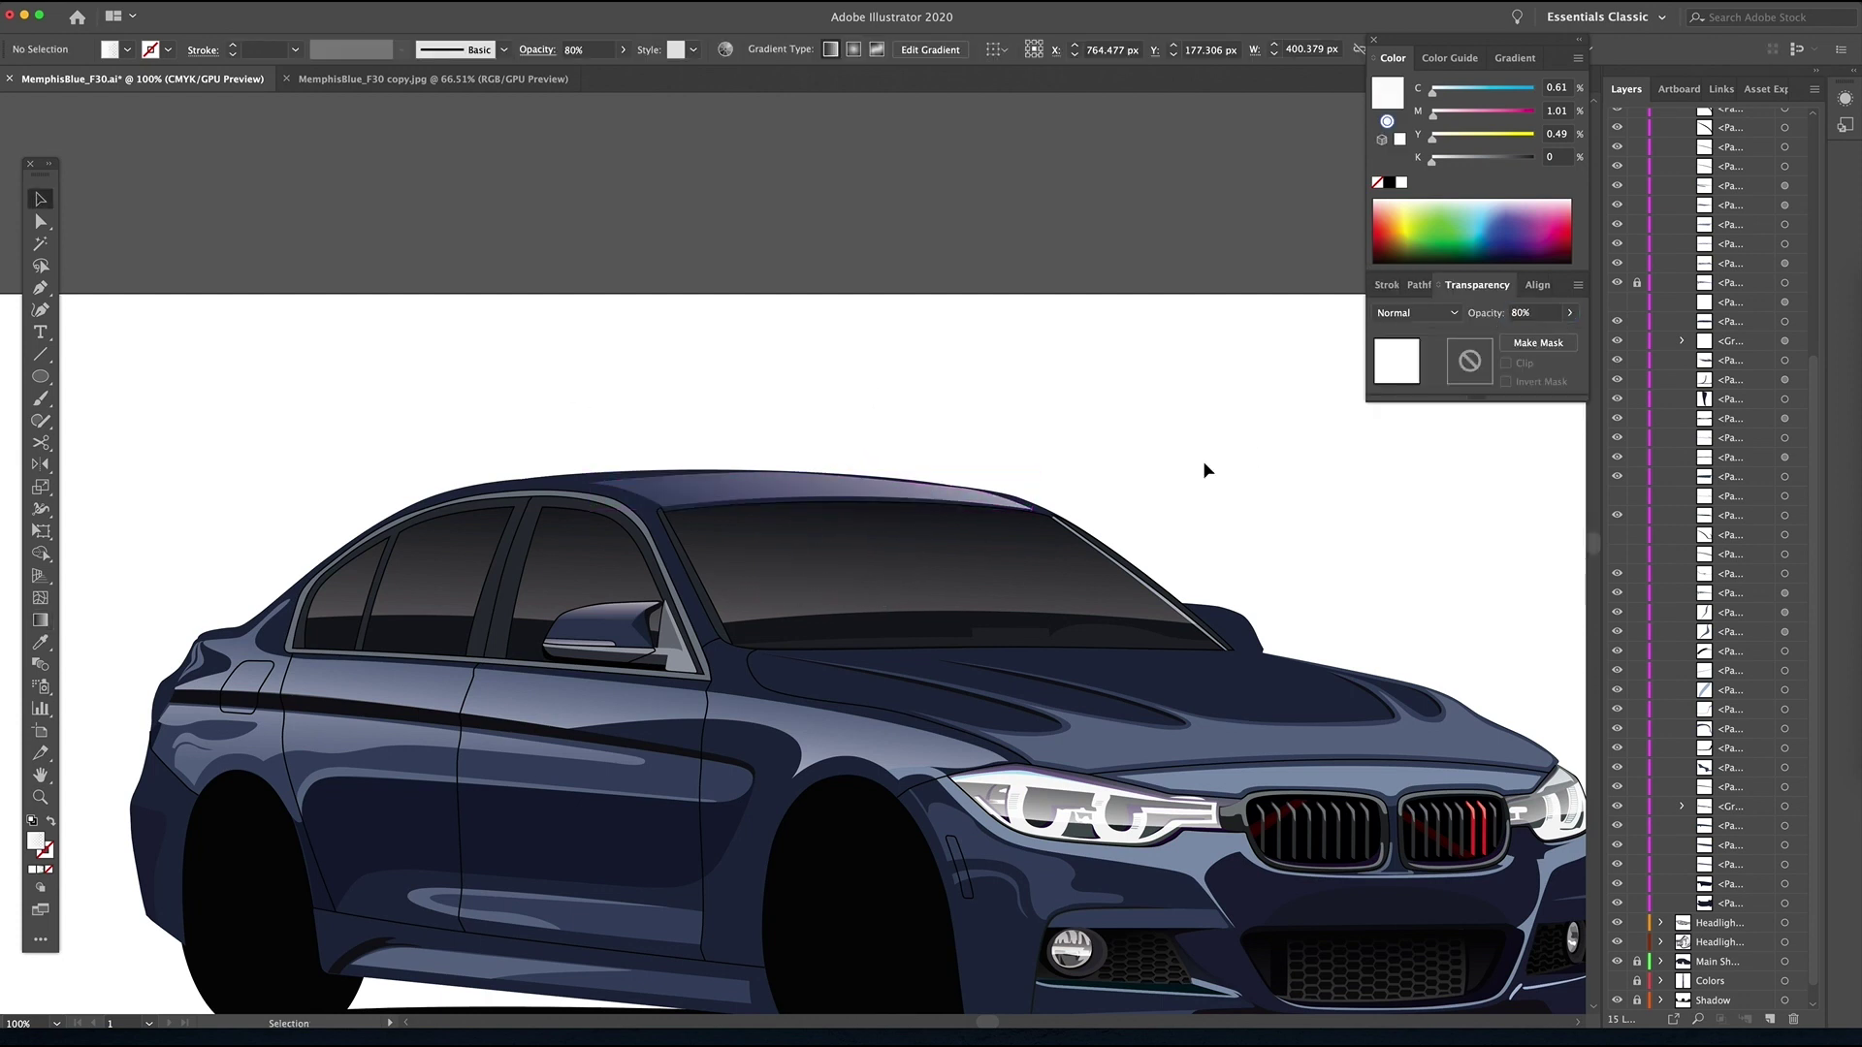
pyautogui.click(1203, 461)
pyautogui.hotkey('ctrl', '-')
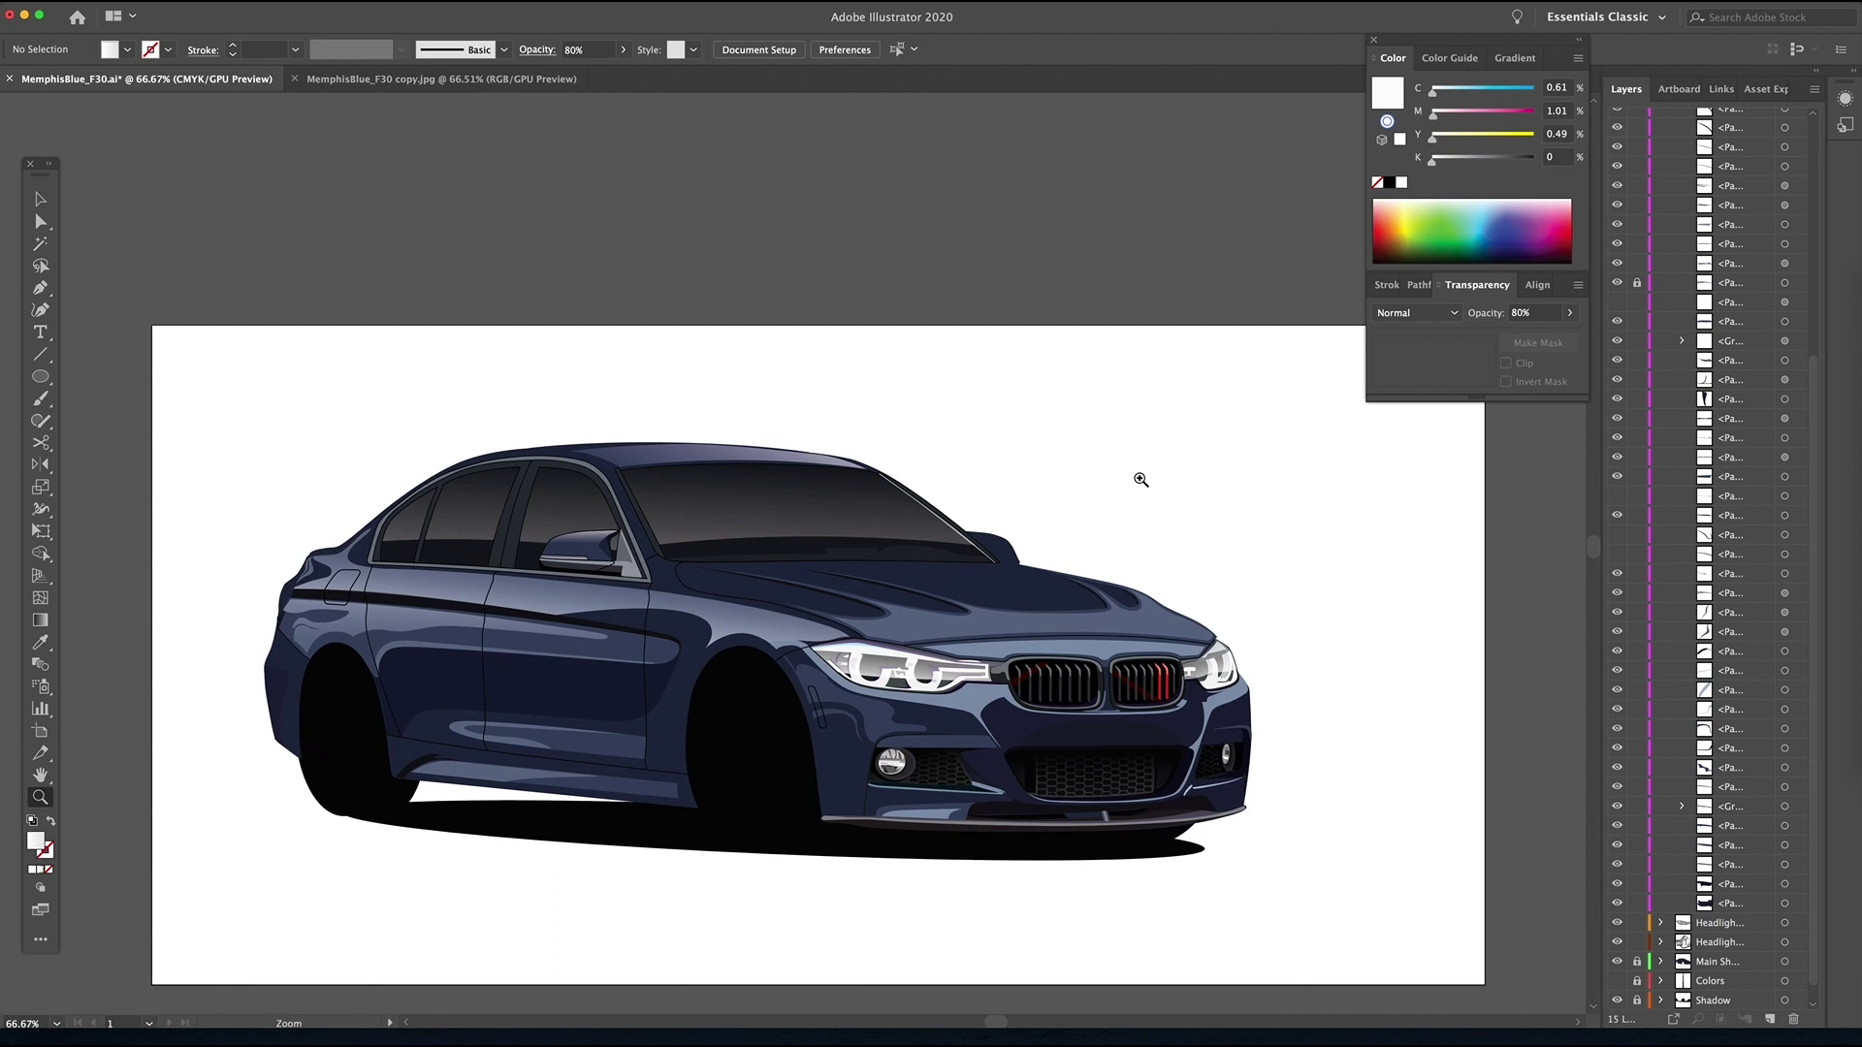
# - Show the Background layer, hide Main Shape, and make Mirror the active layer for tracing the passenger-side mirror
pyautogui.click(1061, 526)
pyautogui.click(1660, 272)
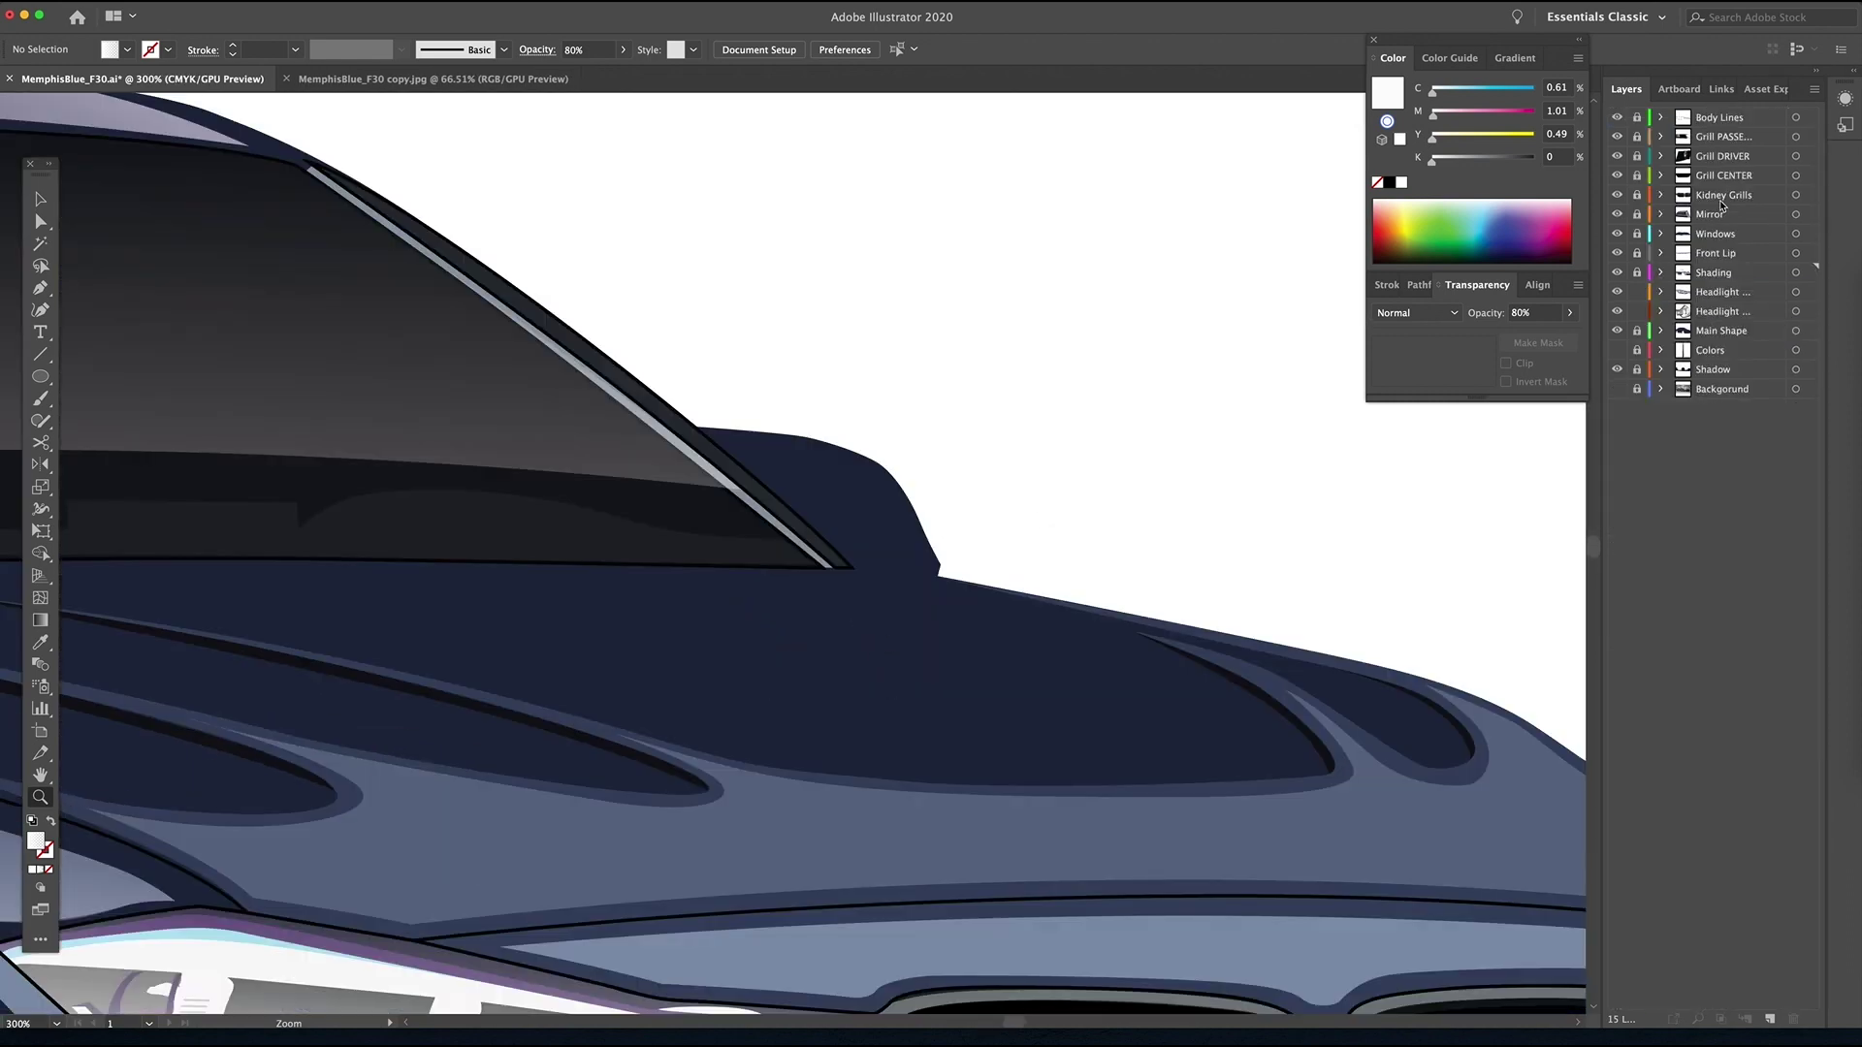
pyautogui.click(1616, 389)
pyautogui.click(1616, 331)
pyautogui.moveTo(797, 446); pyautogui.dragTo(901, 602)
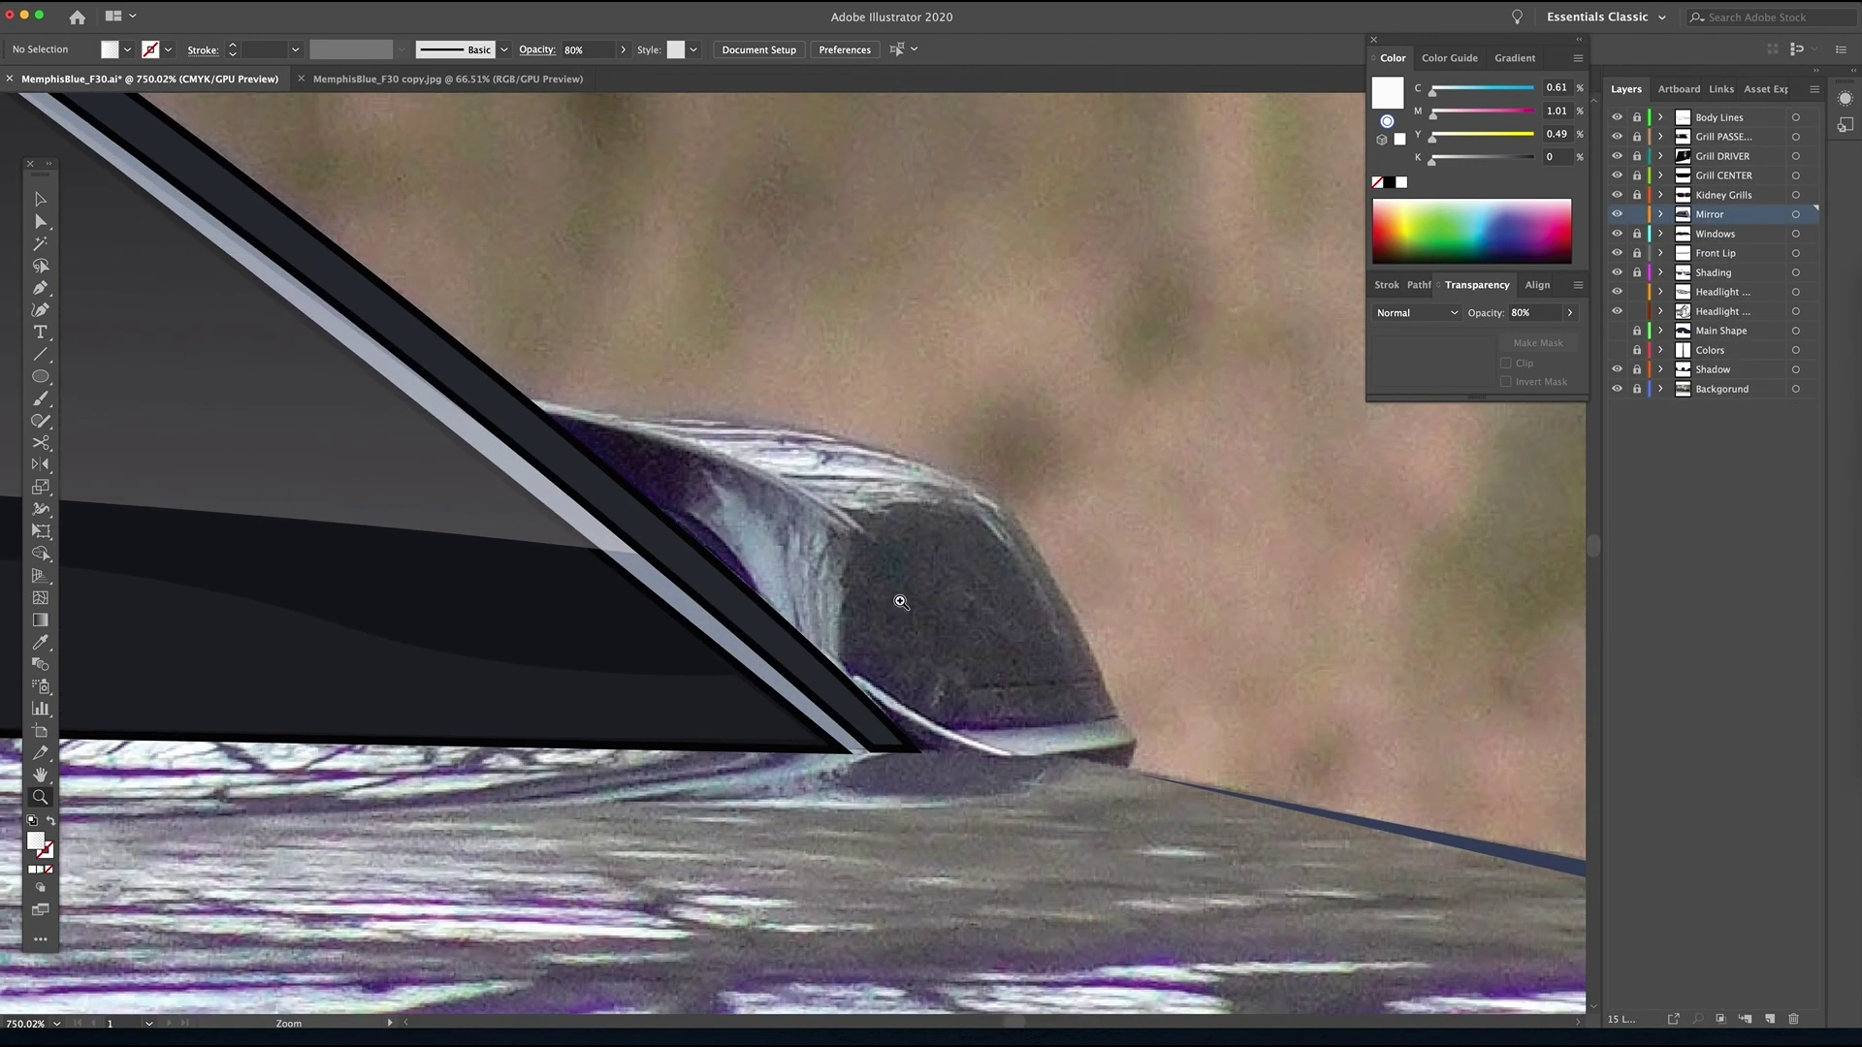
# - Draw the dark section between the windshield pillar and the passenger mirror's inner face, filled with C 100, M 98.34, Y 32.99, K 50.24
pyautogui.click(545, 413)
pyautogui.moveTo(866, 530); pyautogui.dragTo(765, 495)
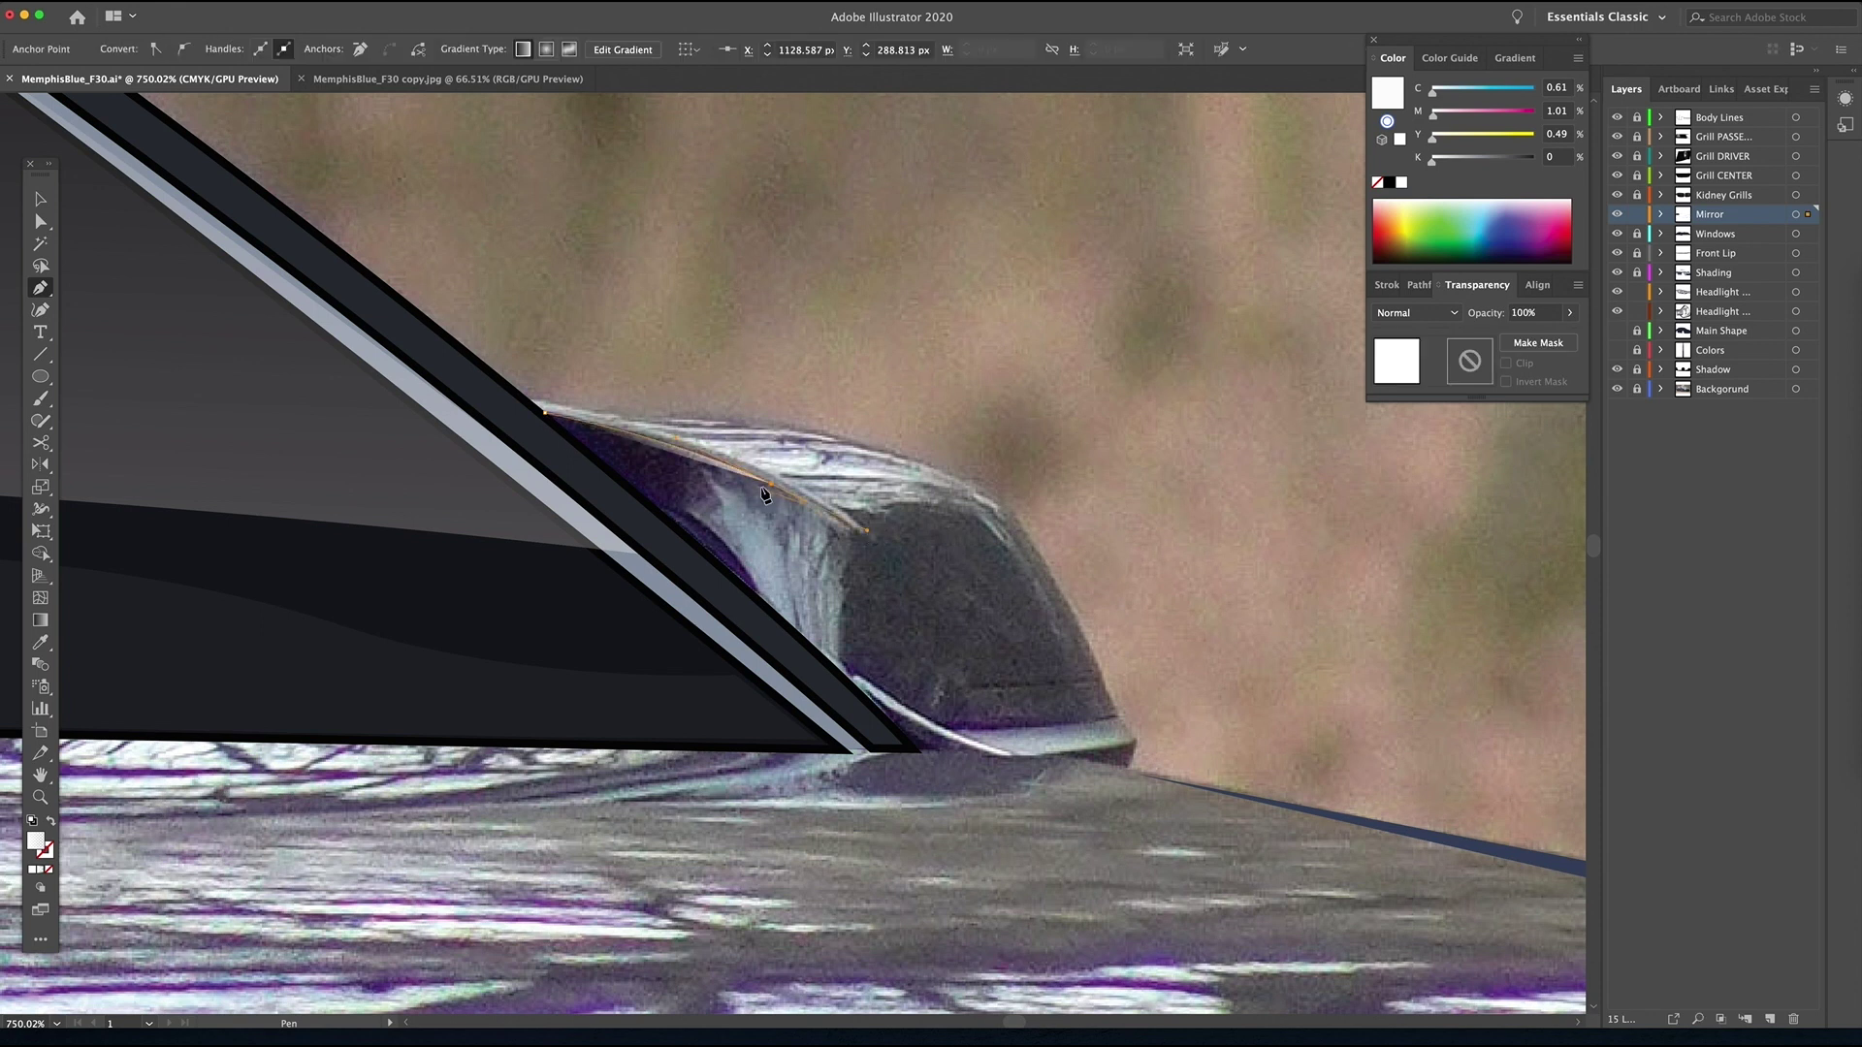
pyautogui.moveTo(724, 572); pyautogui.dragTo(728, 550)
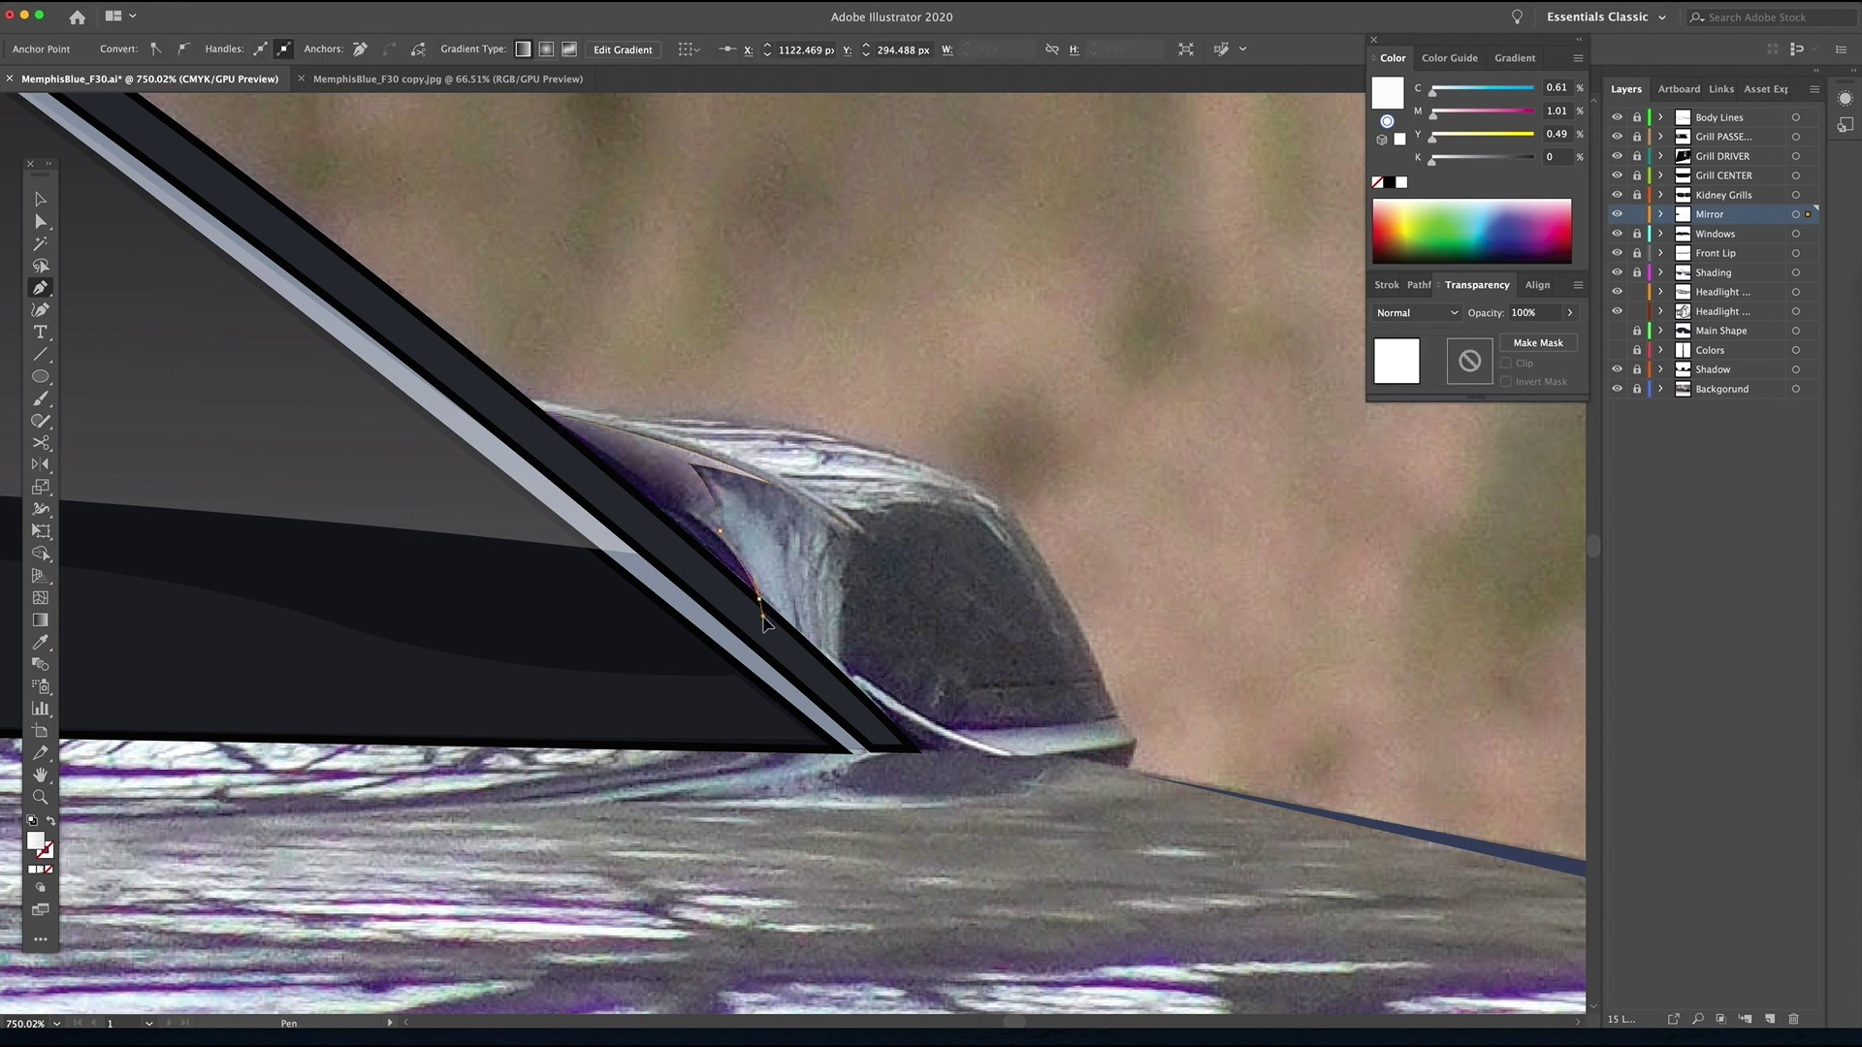
pyautogui.doubleClick(1387, 92)
pyautogui.click(1662, 453)
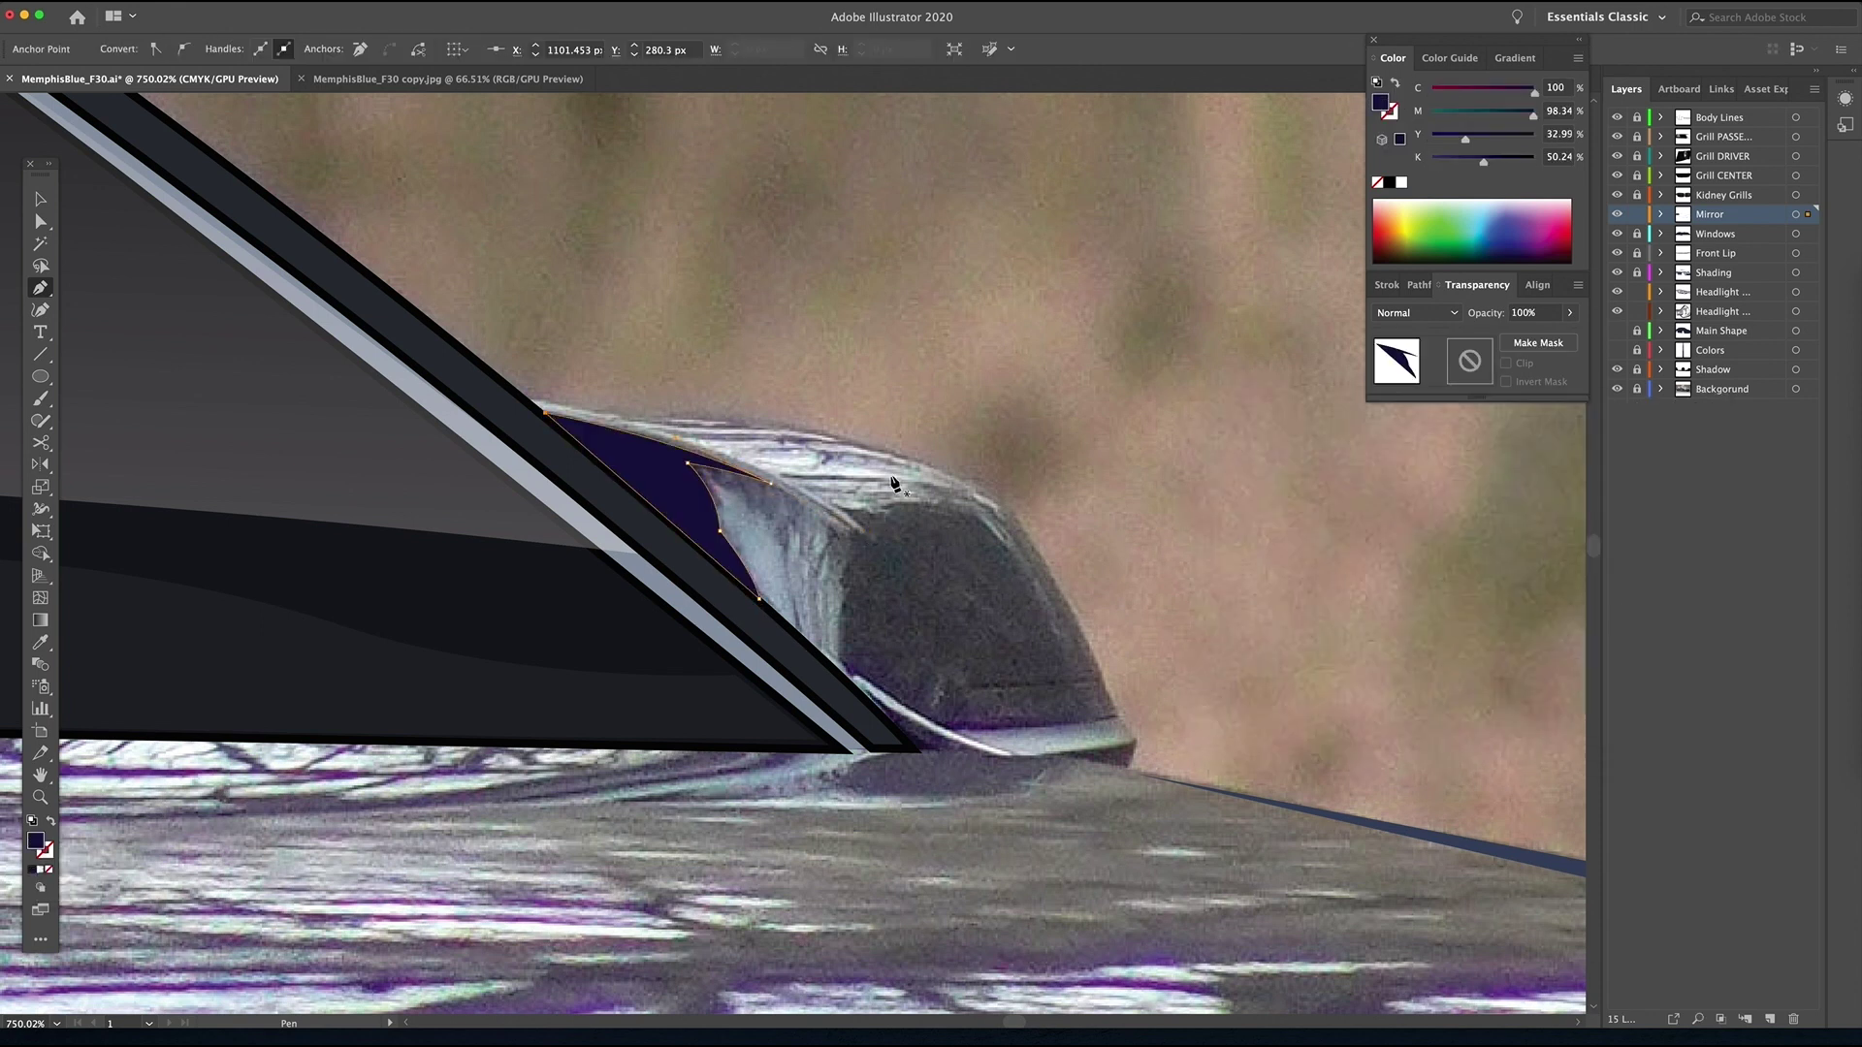
# - Recolour the section with the body's dark blue sampled from Main Shape, set K to 67%, and hide Main Shape again
pyautogui.click(1616, 331)
pyautogui.press('i')
pyautogui.click(935, 582)
pyautogui.click(911, 587)
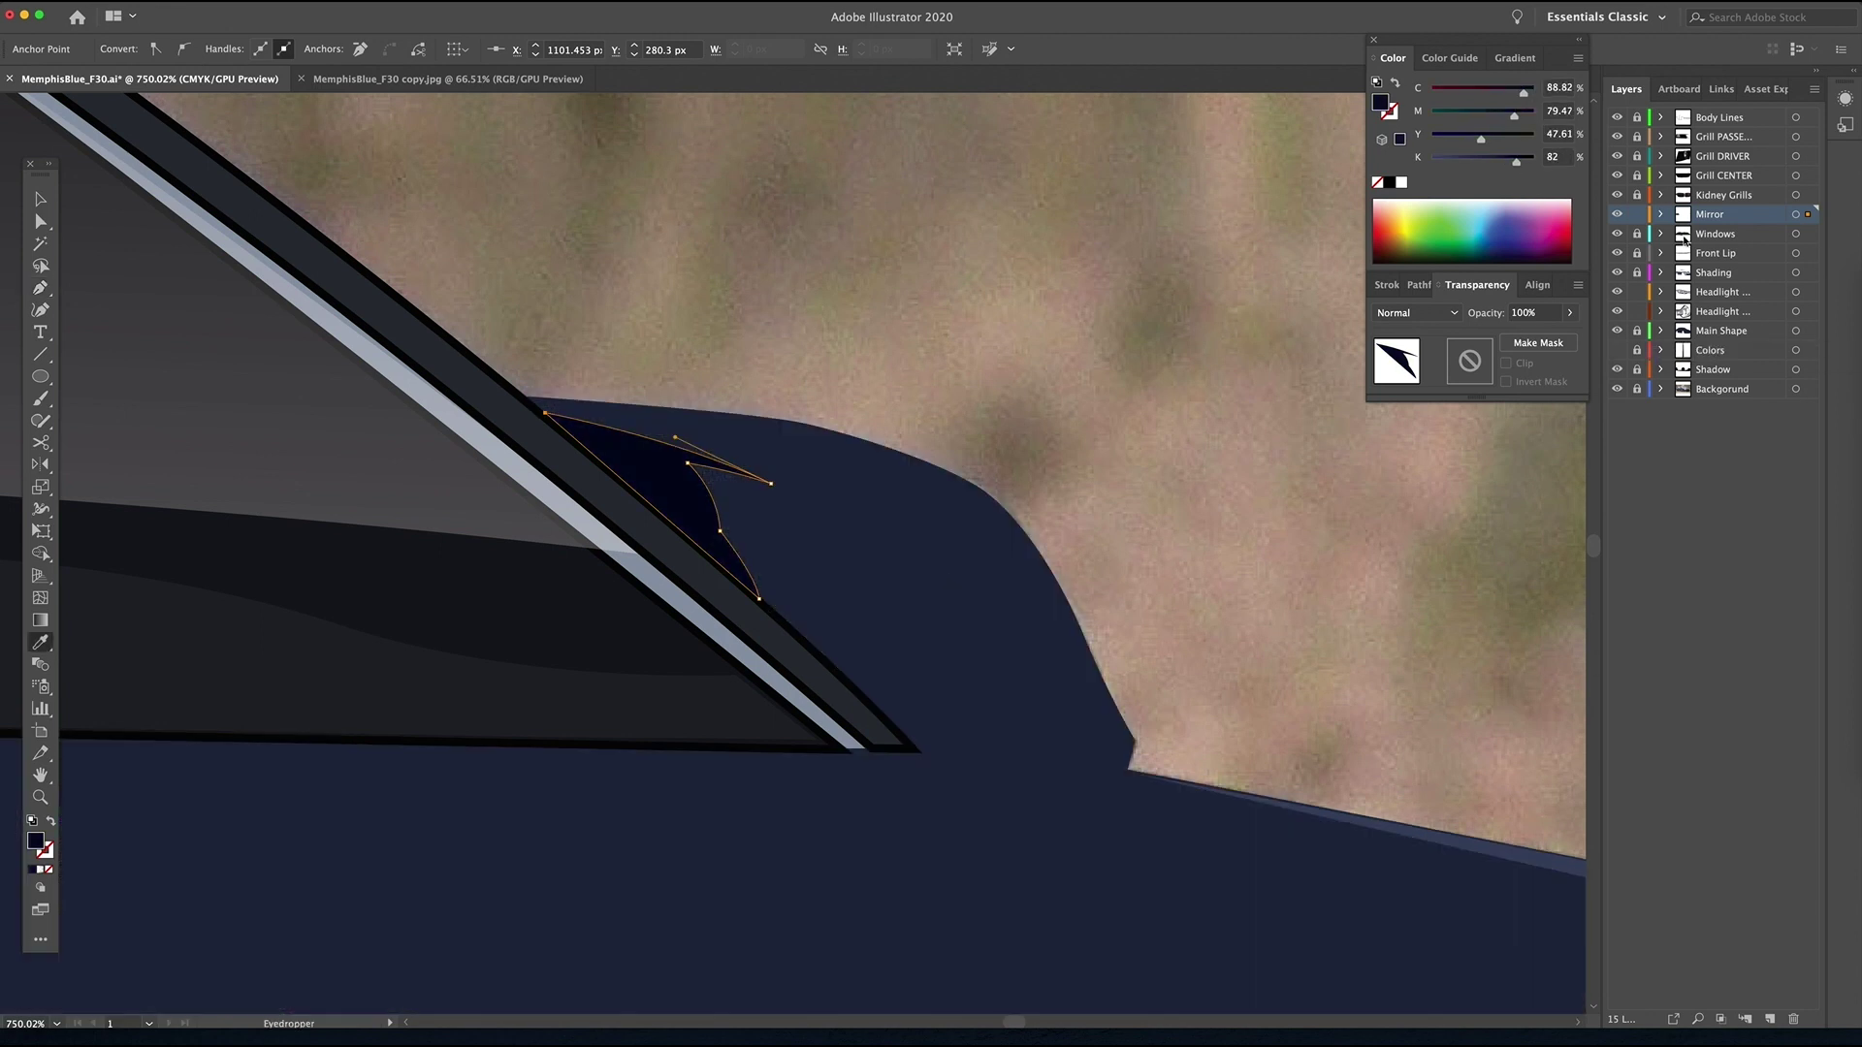
pyautogui.click(1616, 331)
pyautogui.click(876, 591)
# - Draw the passenger mirror's large rounded housing face as a closed shape in the same dark blue
pyautogui.press('p')
pyautogui.click(845, 669)
pyautogui.click(845, 533)
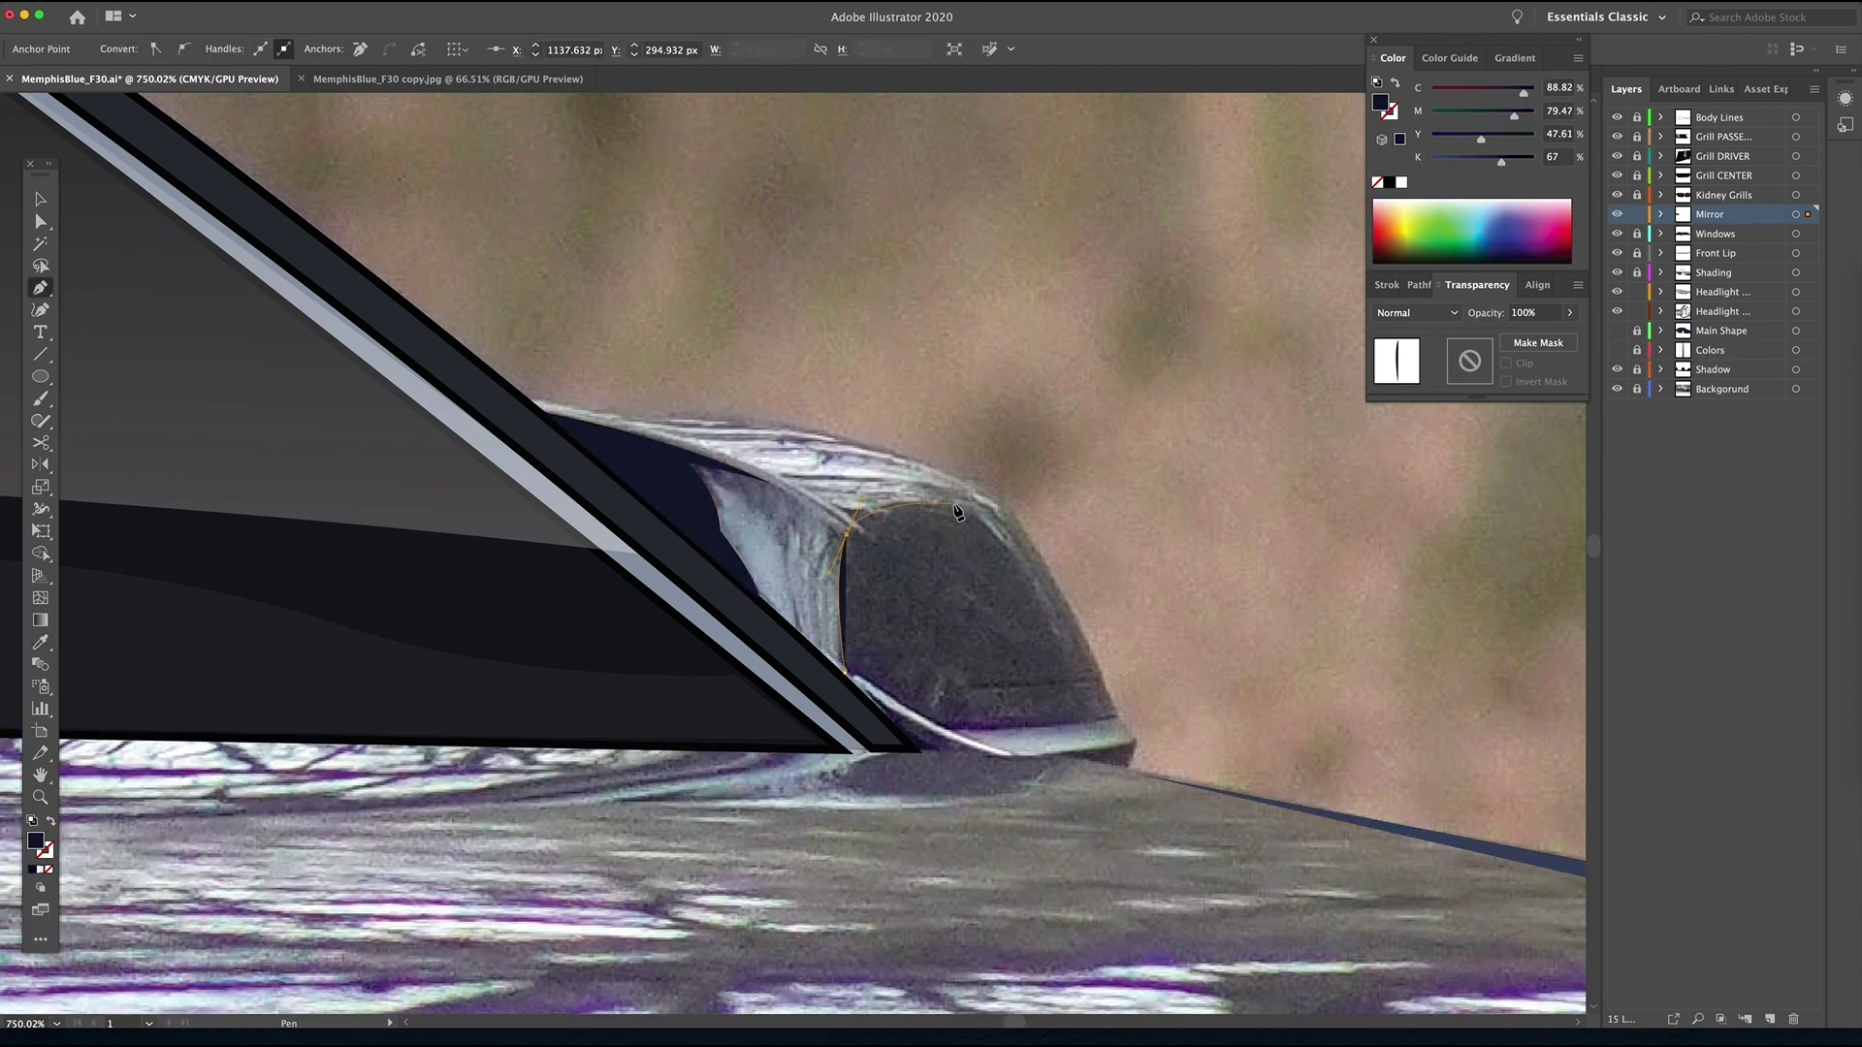
pyautogui.click(1035, 554)
pyautogui.click(1114, 715)
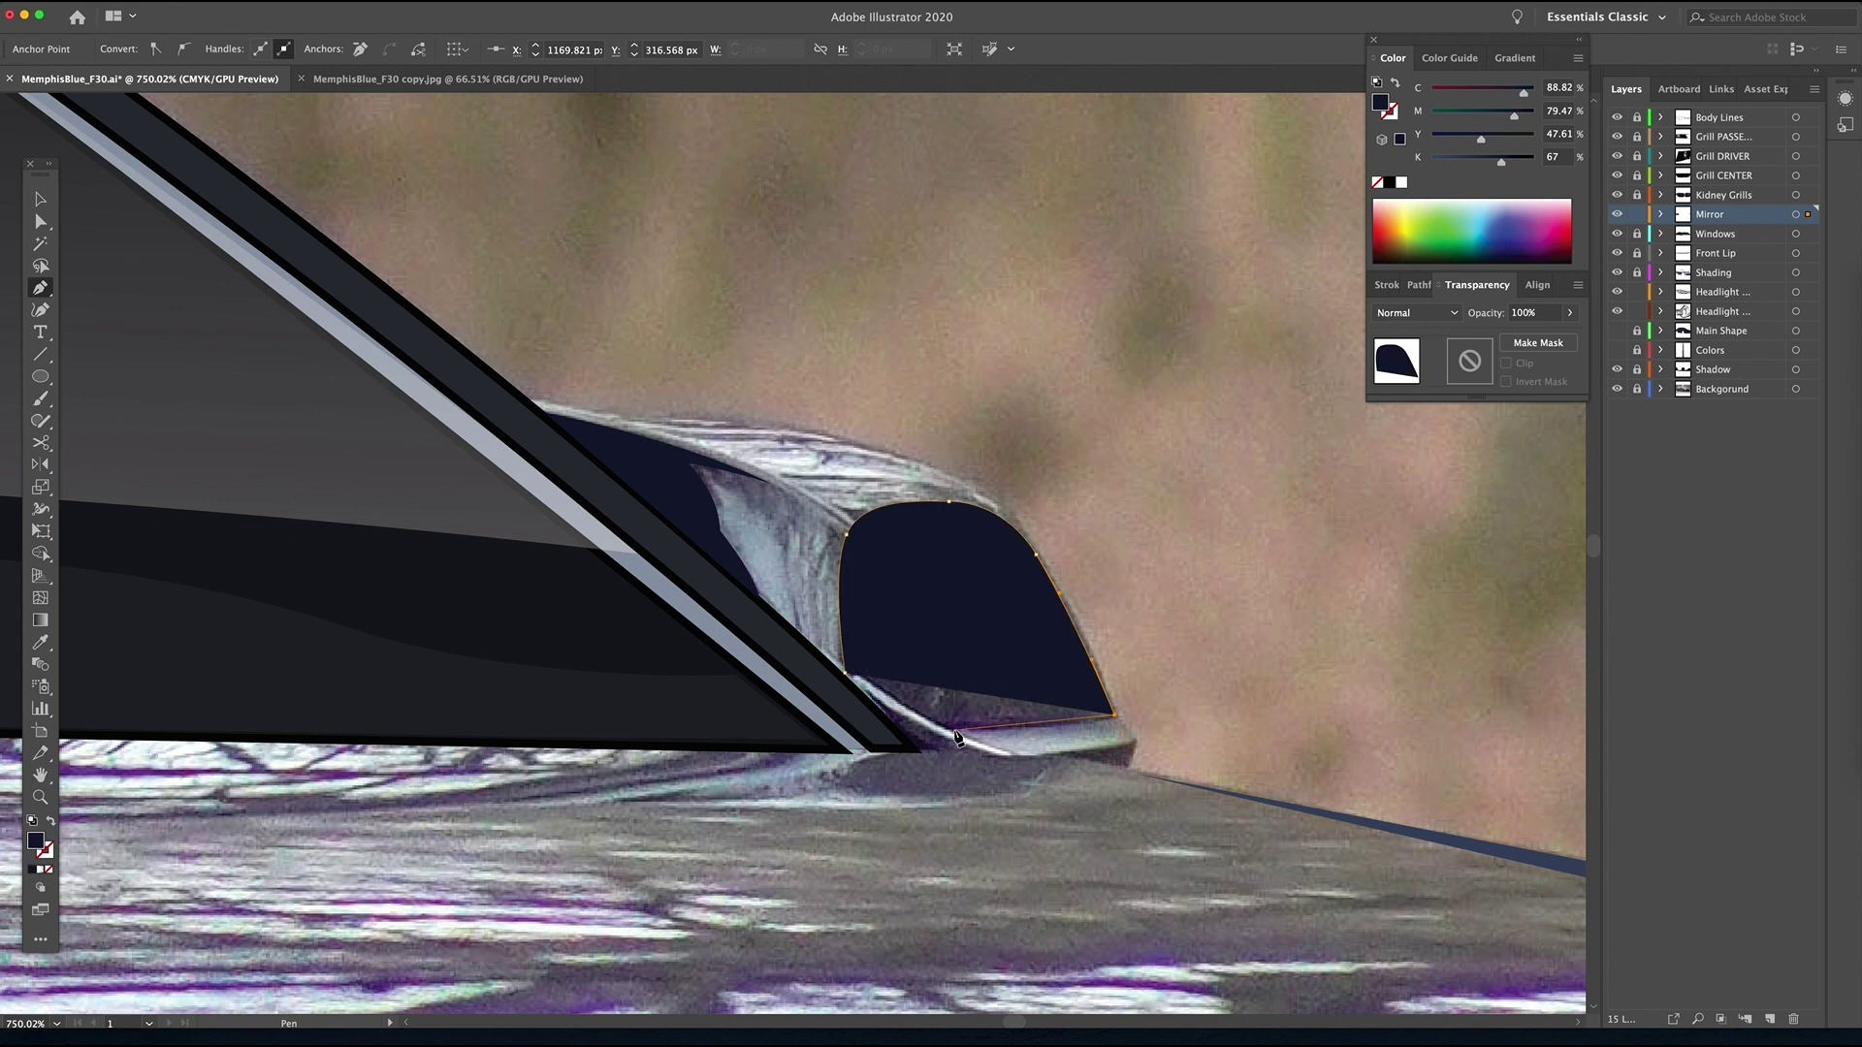
pyautogui.click(953, 730)
pyautogui.click(846, 672)
# - Draw tapered strips along the mirror's upper inner crease and lower edge in light grey C 26.02, M 18.13, Y 13.02, K 0
pyautogui.scroll(3, 263, 315)
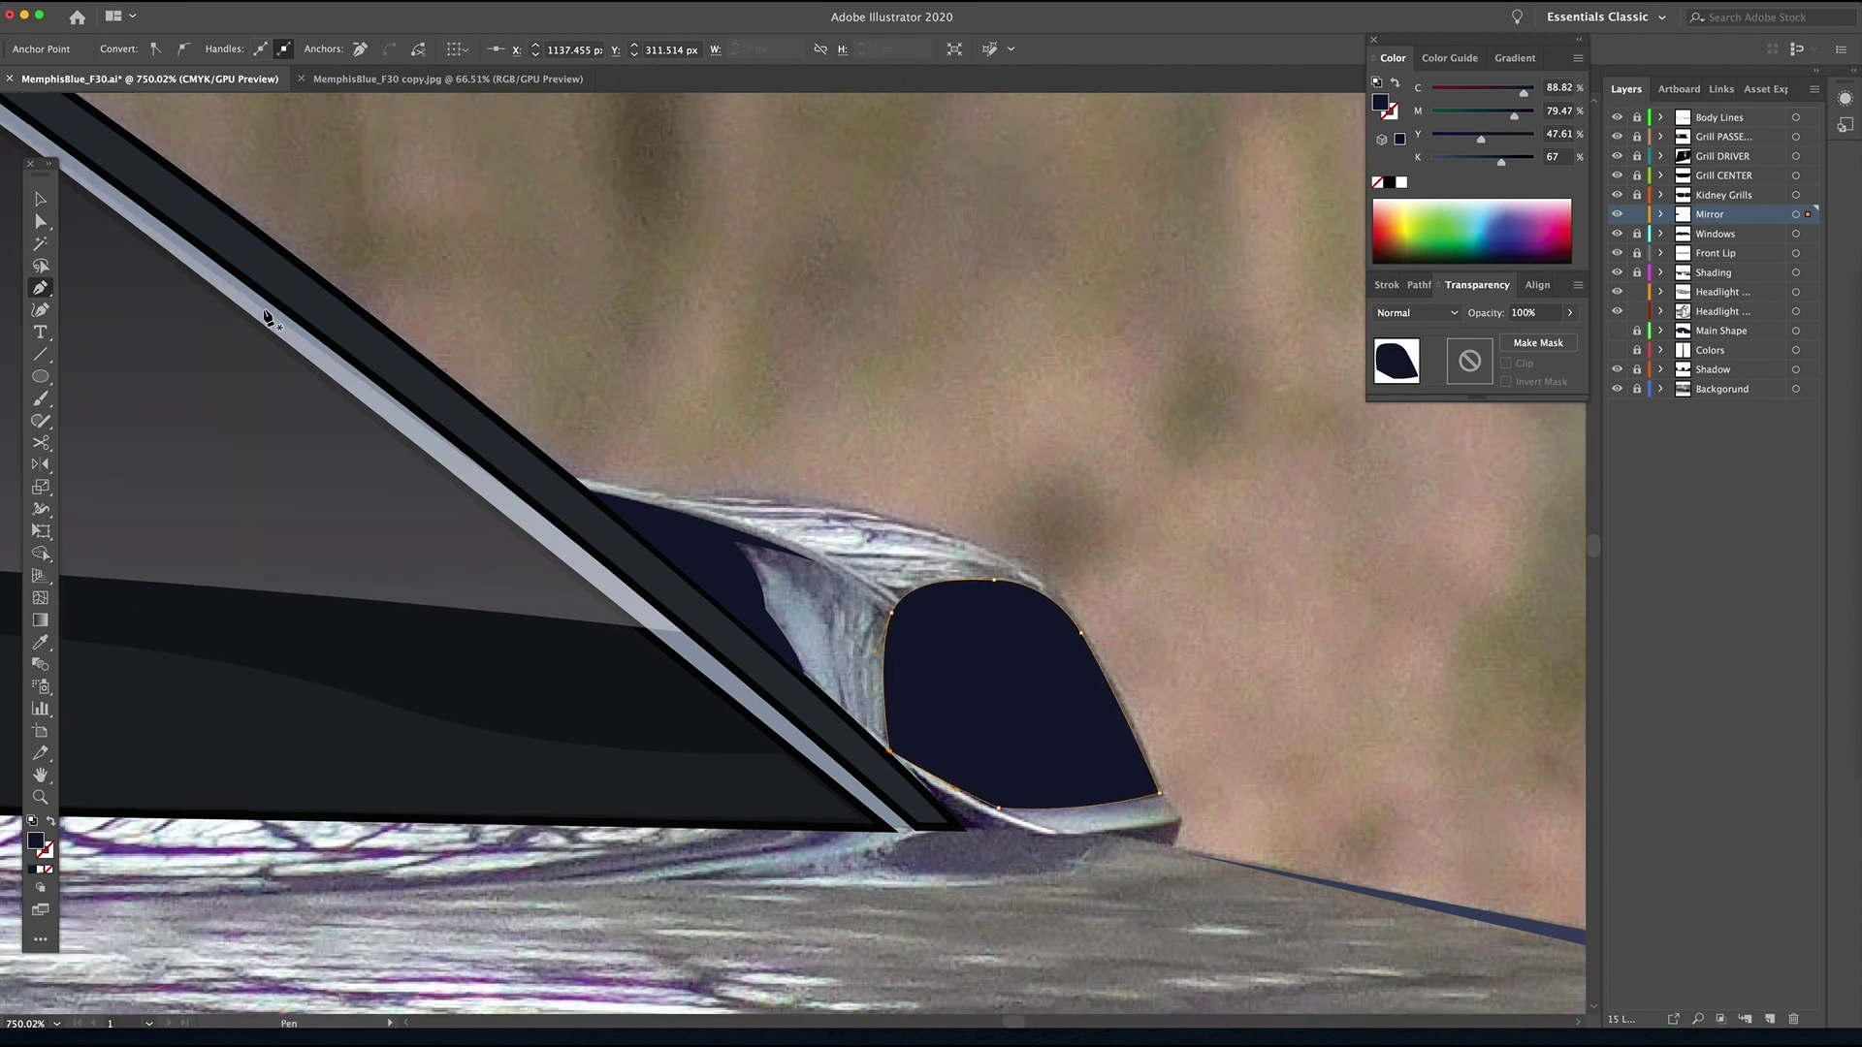
pyautogui.scroll(2, 268, 317)
pyautogui.click(569, 478)
pyautogui.click(934, 667)
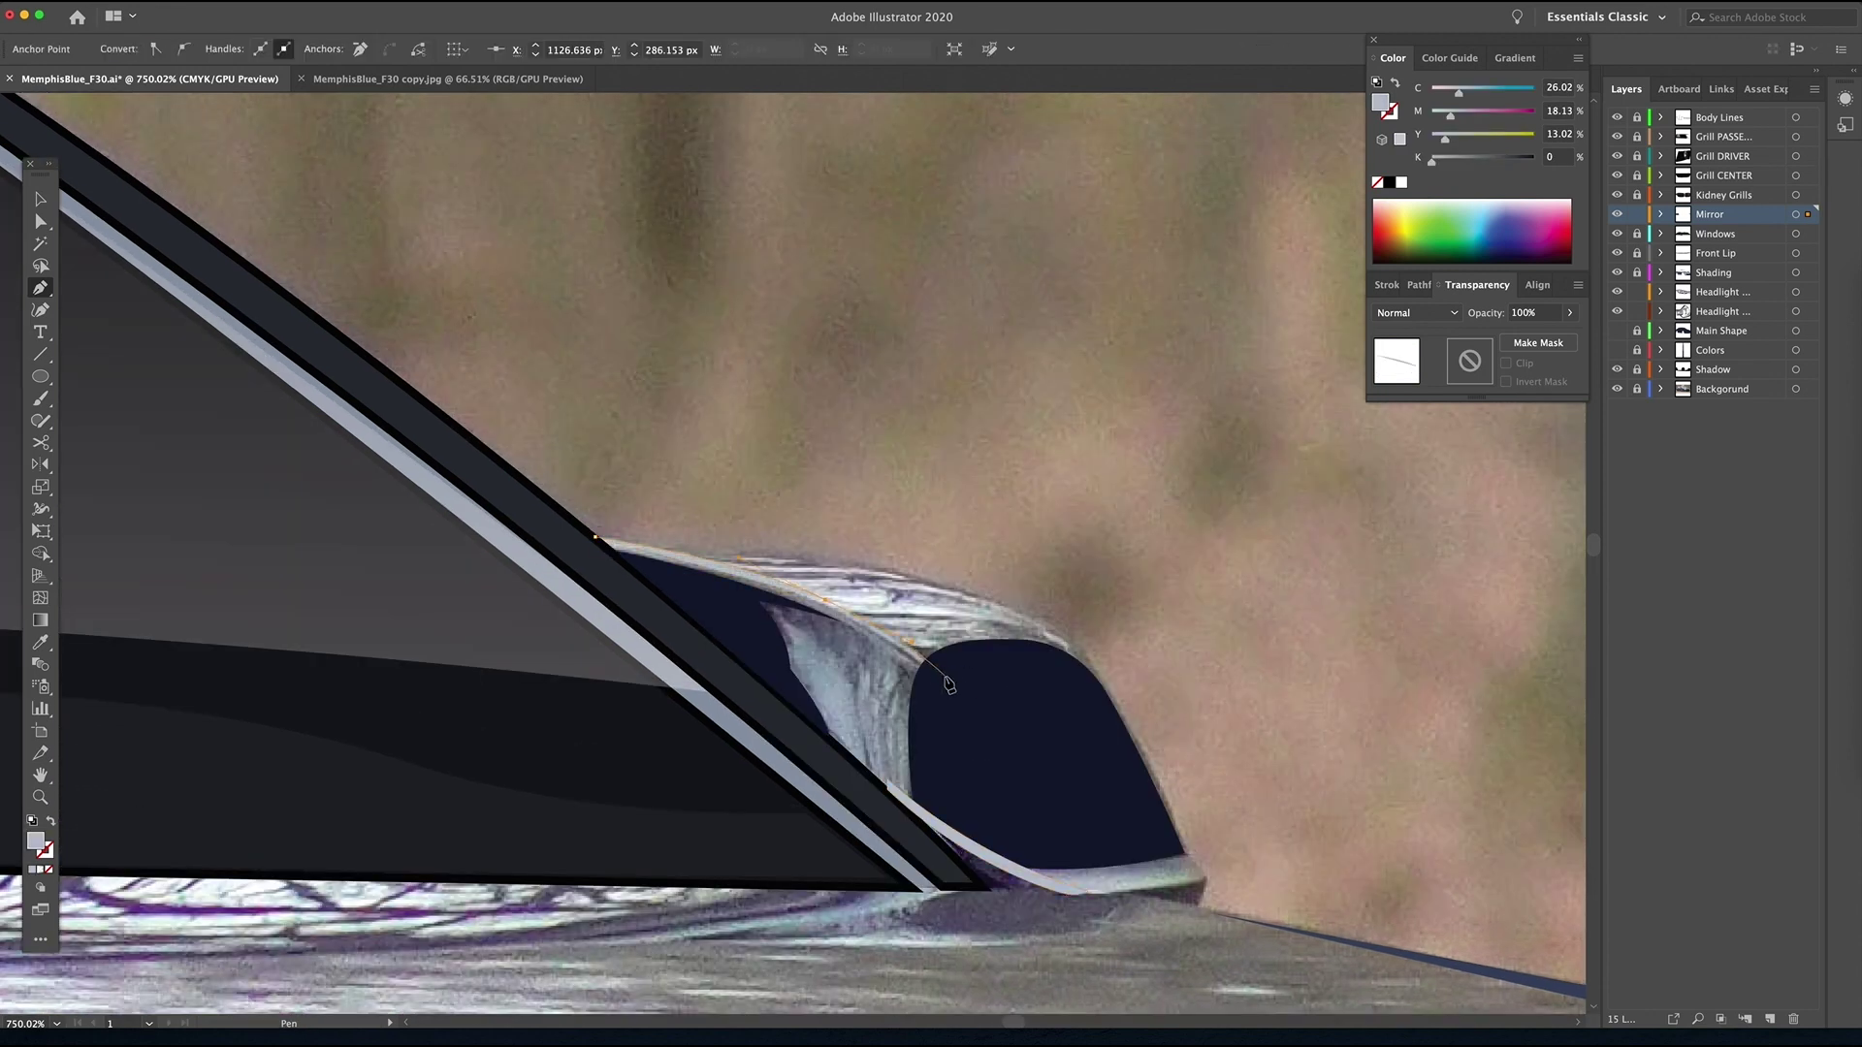
pyautogui.click(51, 821)
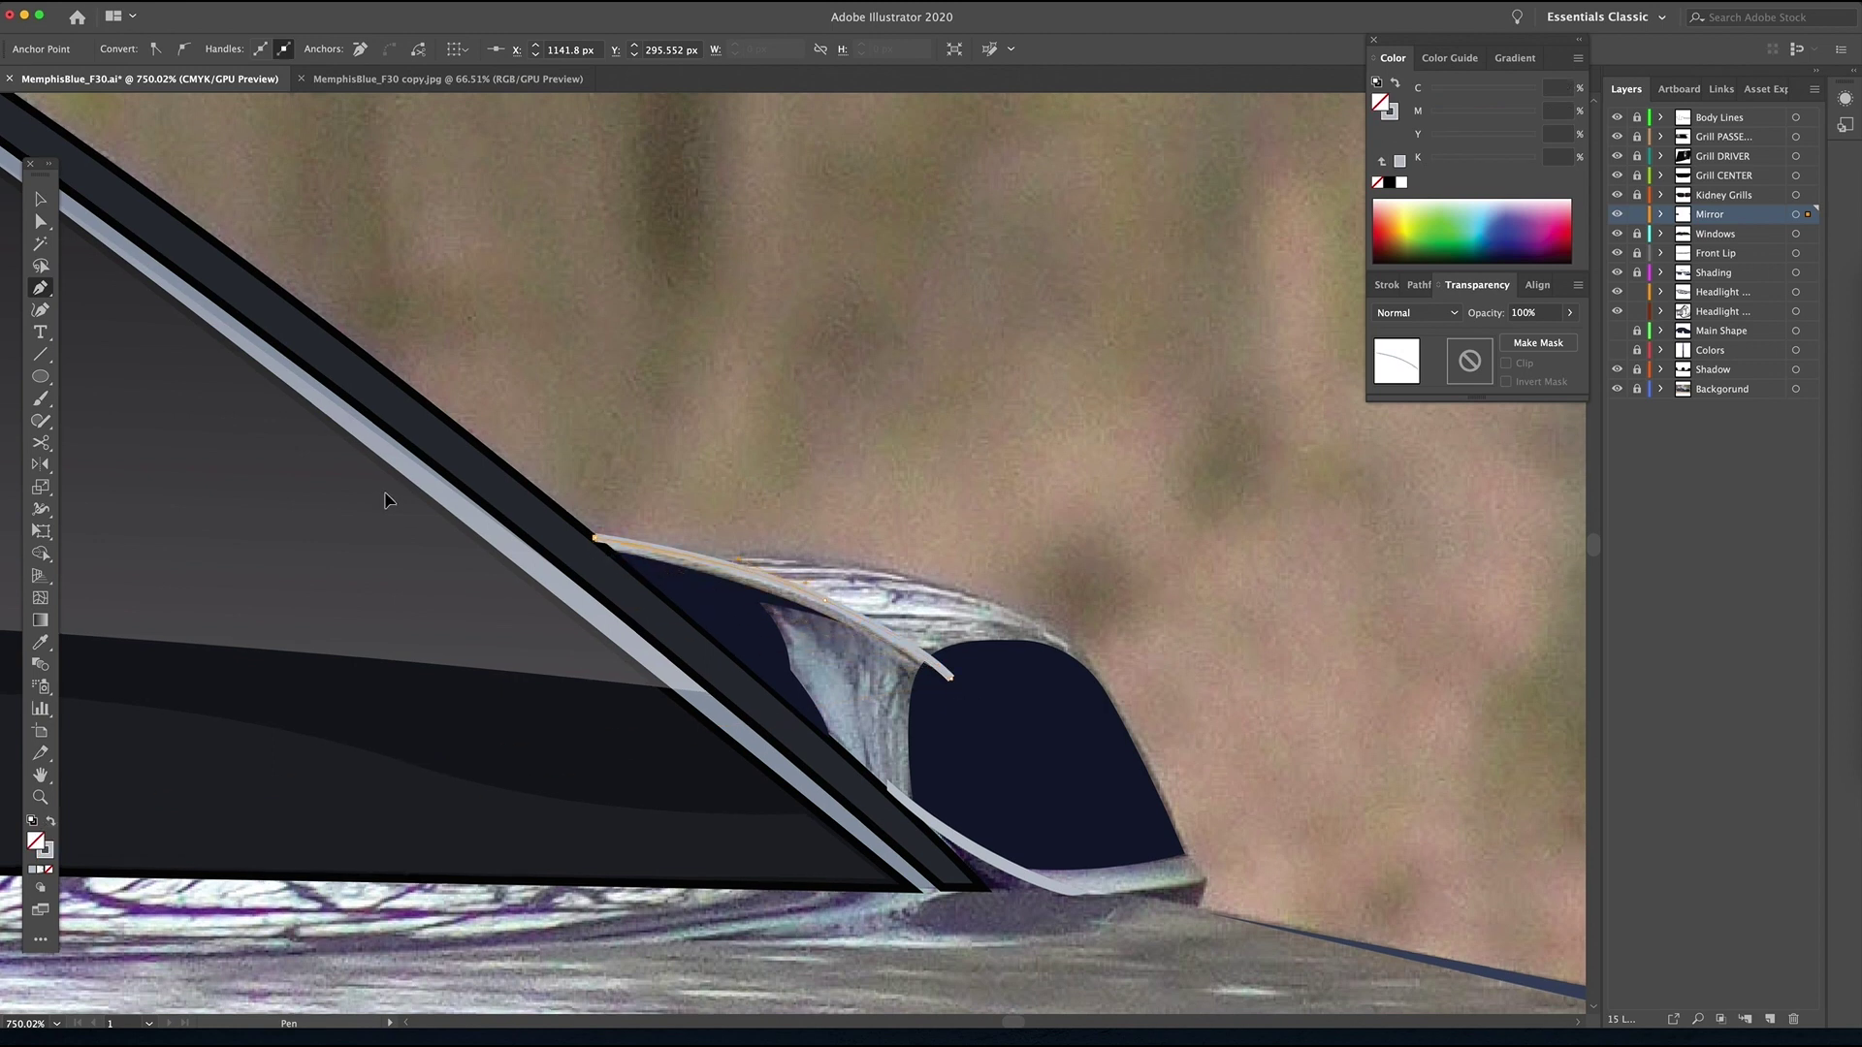
pyautogui.click(596, 538)
pyautogui.press('v')
pyautogui.hscroll(2, 977, 598)
pyautogui.click(976, 597)
# - Draw a closed shape for the mirror cap's top surface, following its upper outline and returning along the windshield pillar
pyautogui.keyDown('super'); pyautogui.click(665, 558); pyautogui.keyUp('super')
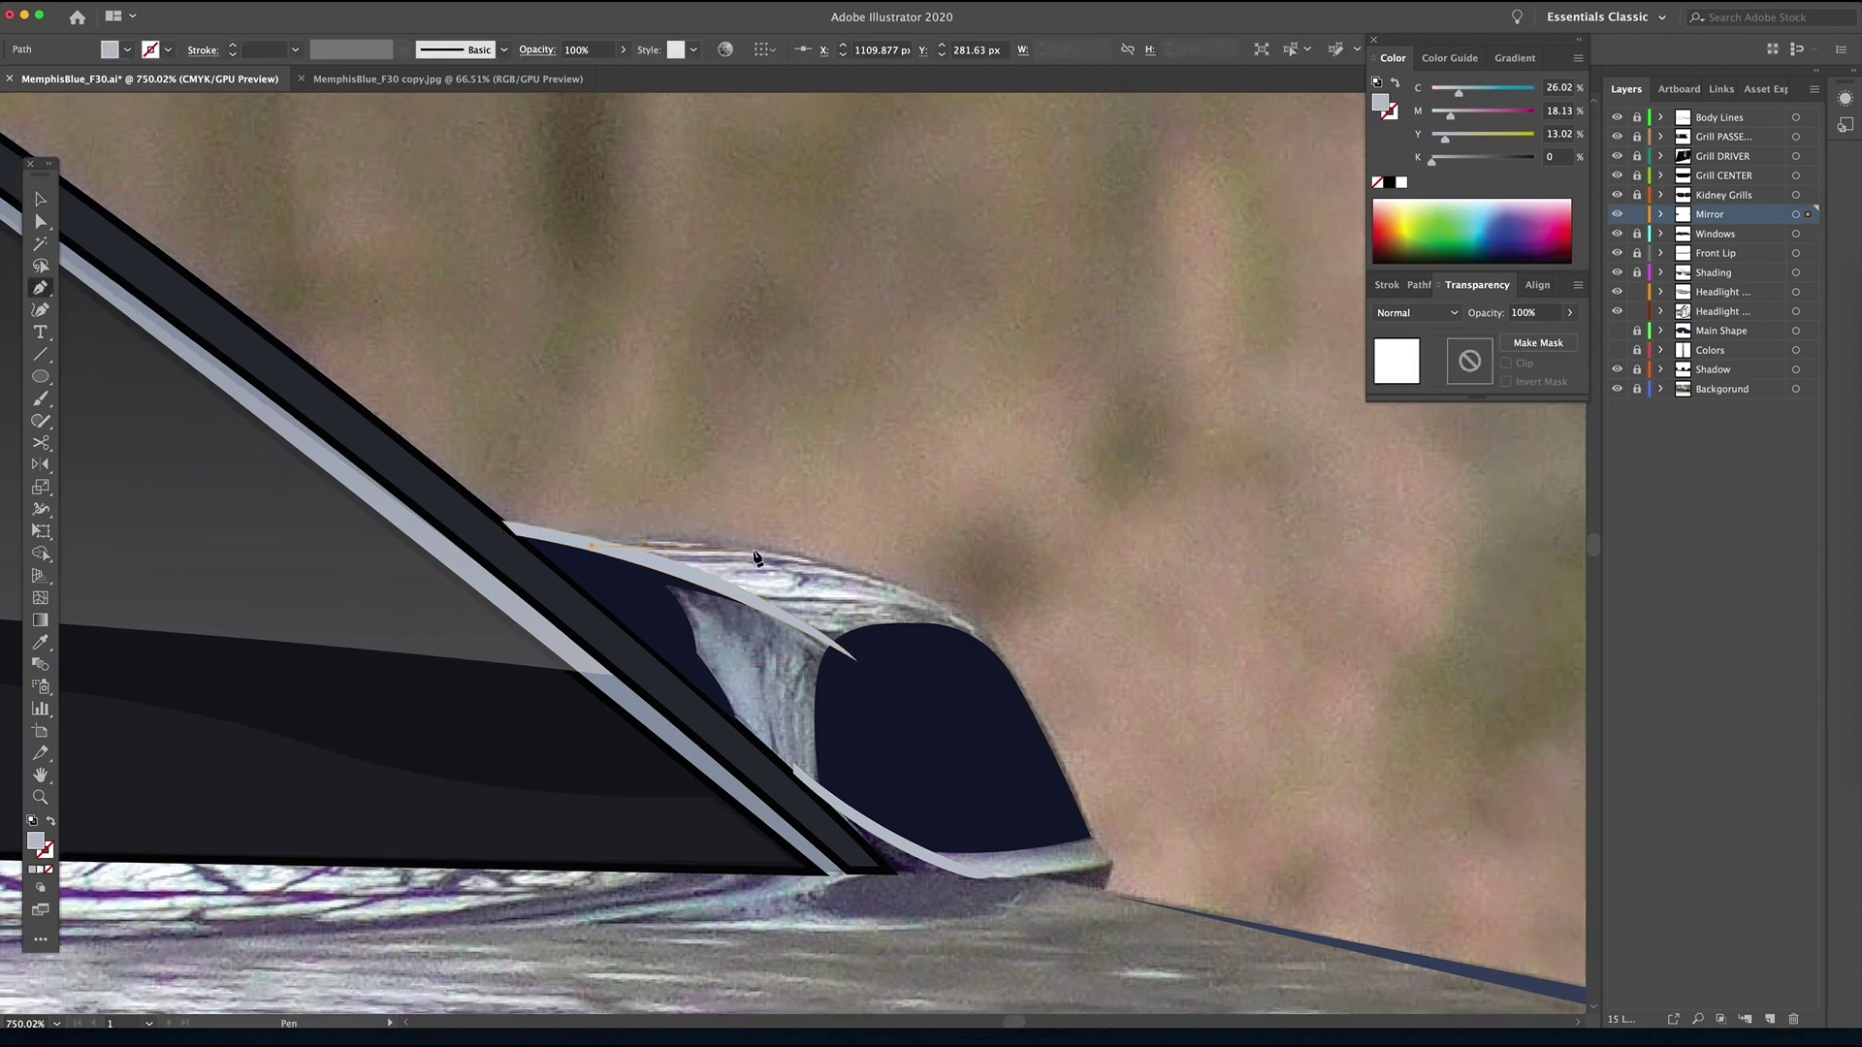
pyautogui.click(975, 637)
pyautogui.click(1012, 675)
pyautogui.click(836, 799)
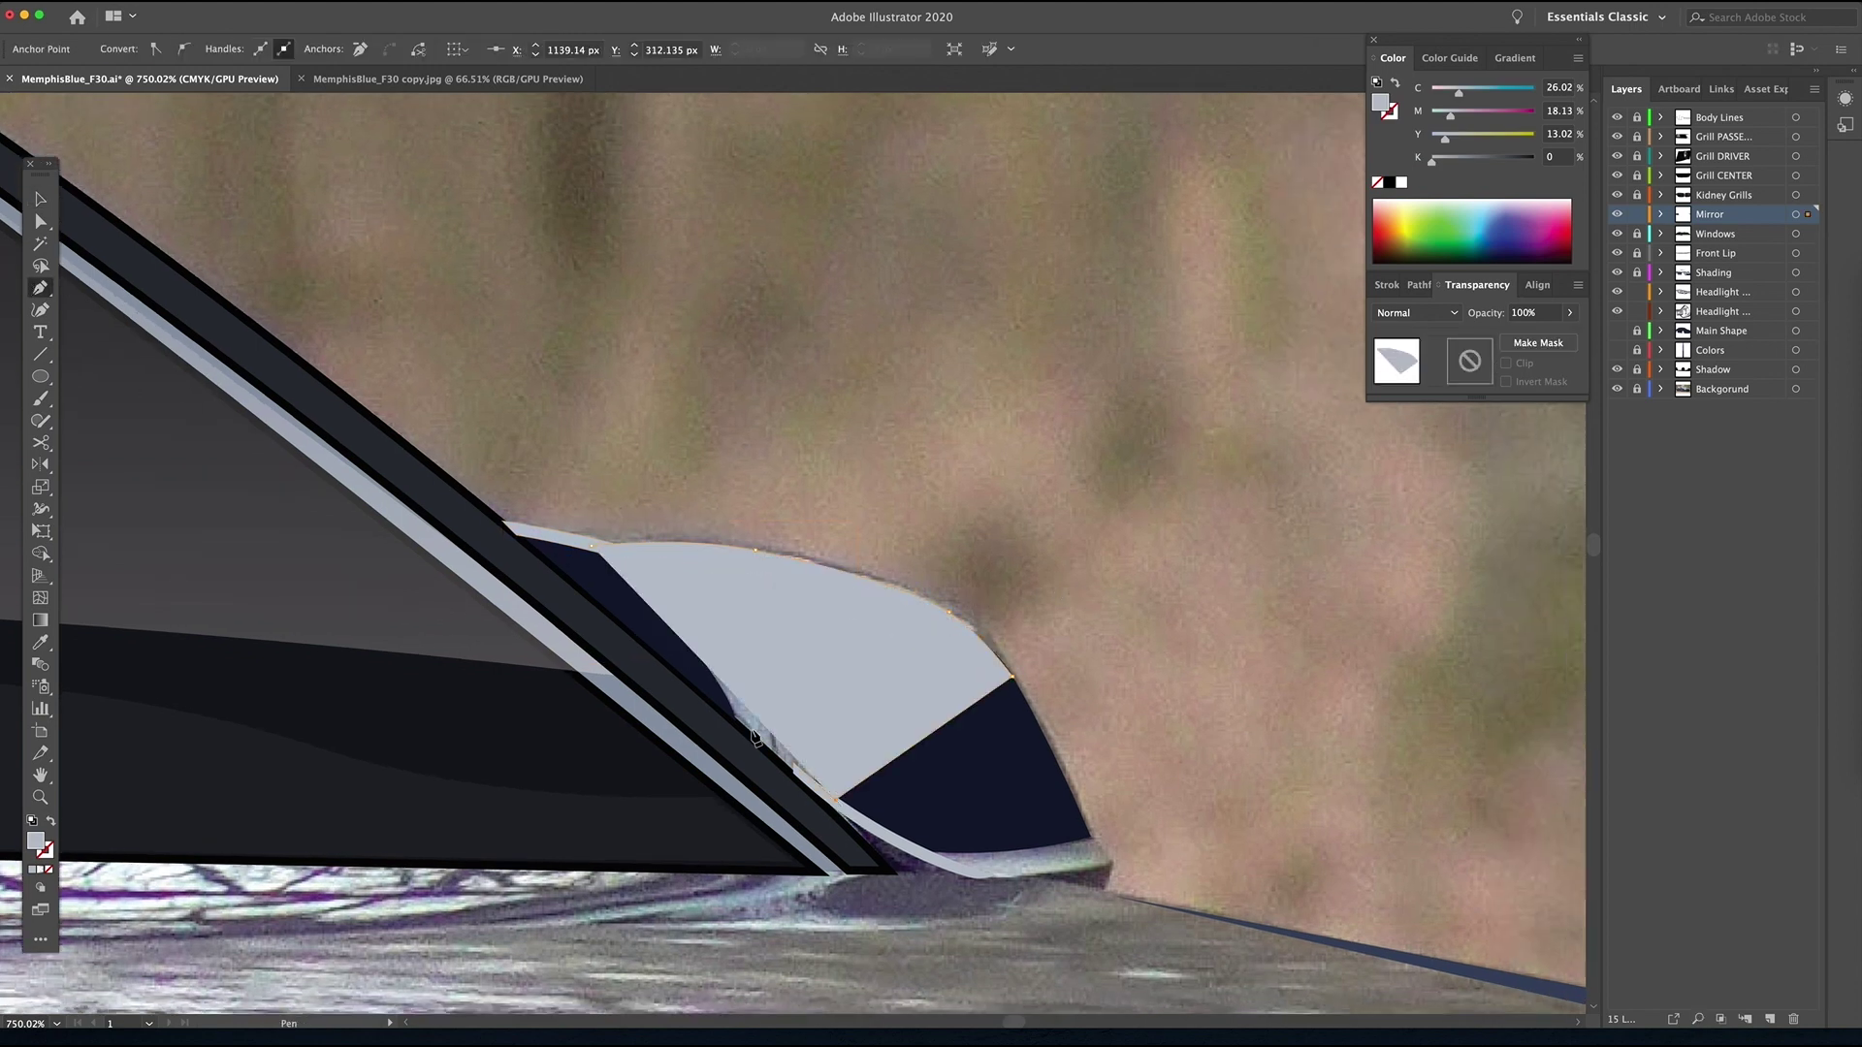
pyautogui.click(818, 801)
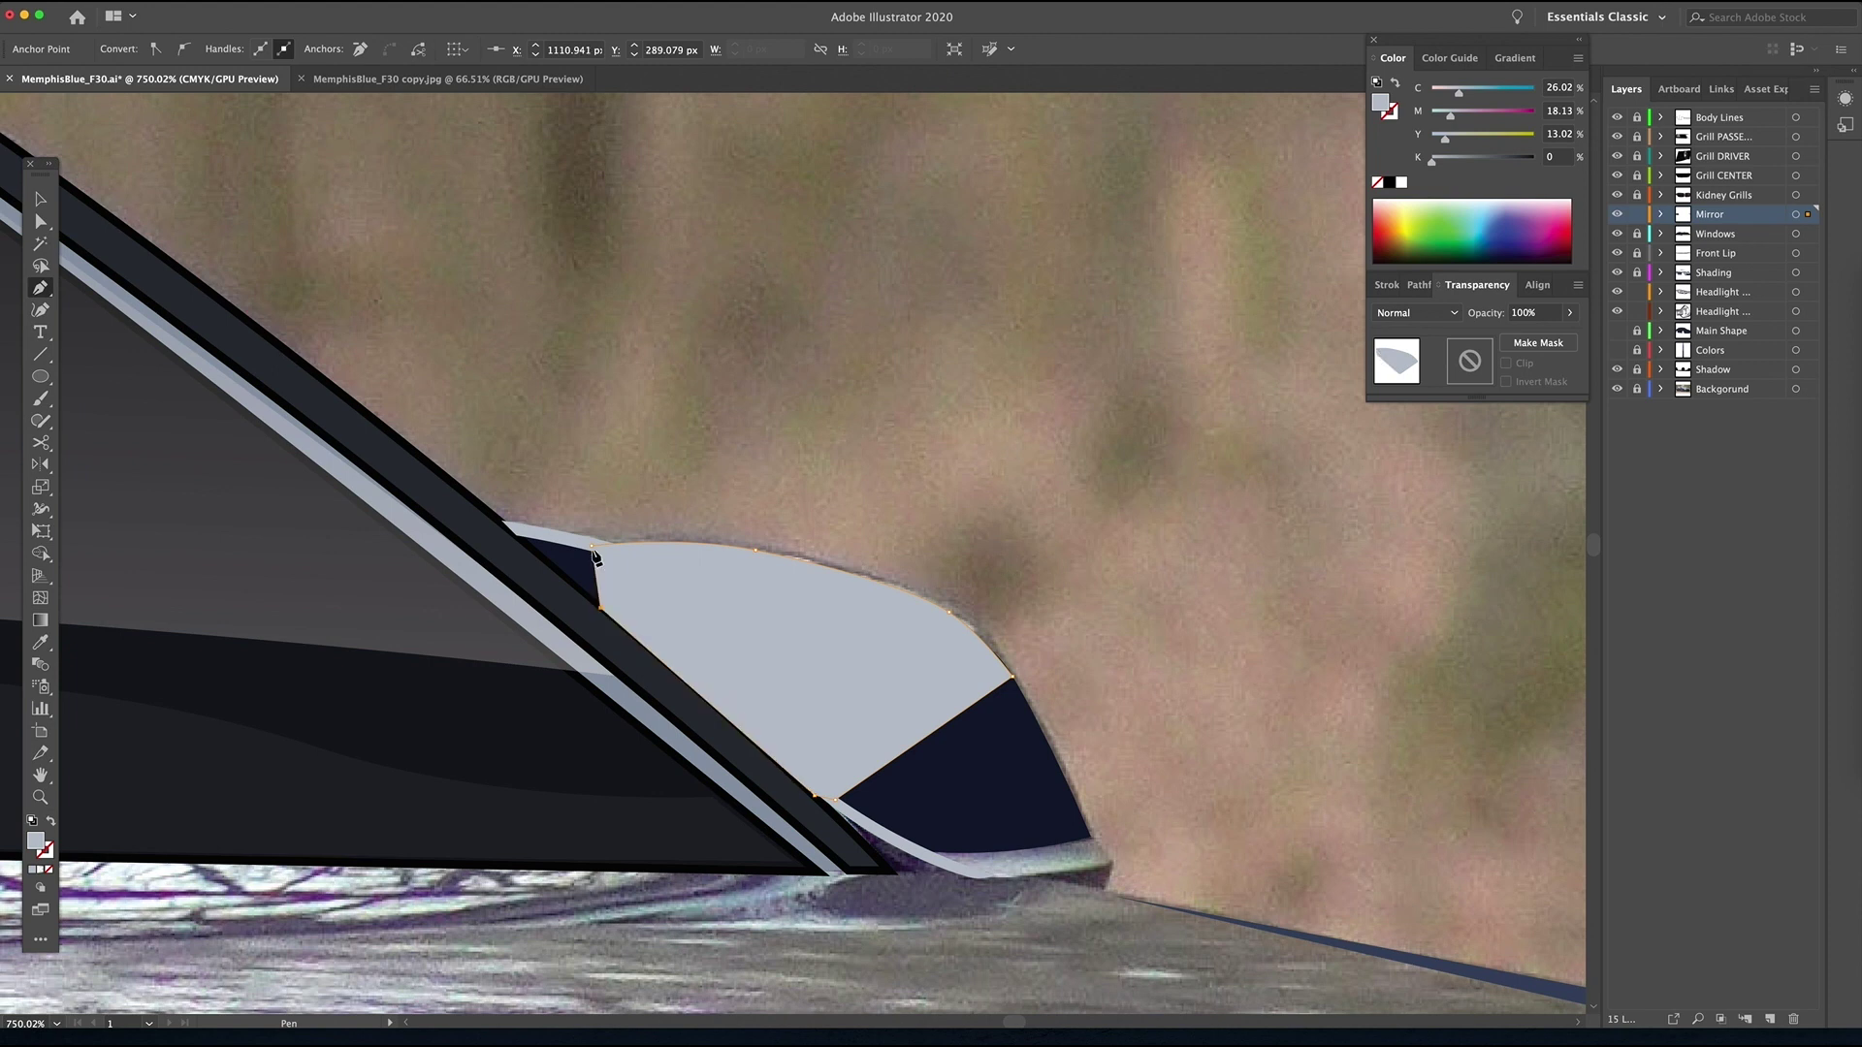
# - Fill the cap shape with the white fading gradient and move it beneath the mirror's strips and dark shapes in the Mirror layer
pyautogui.press('z')
pyautogui.keyDown('alt'); pyautogui.click(919, 575); pyautogui.keyUp('alt')
pyautogui.click(46, 868)
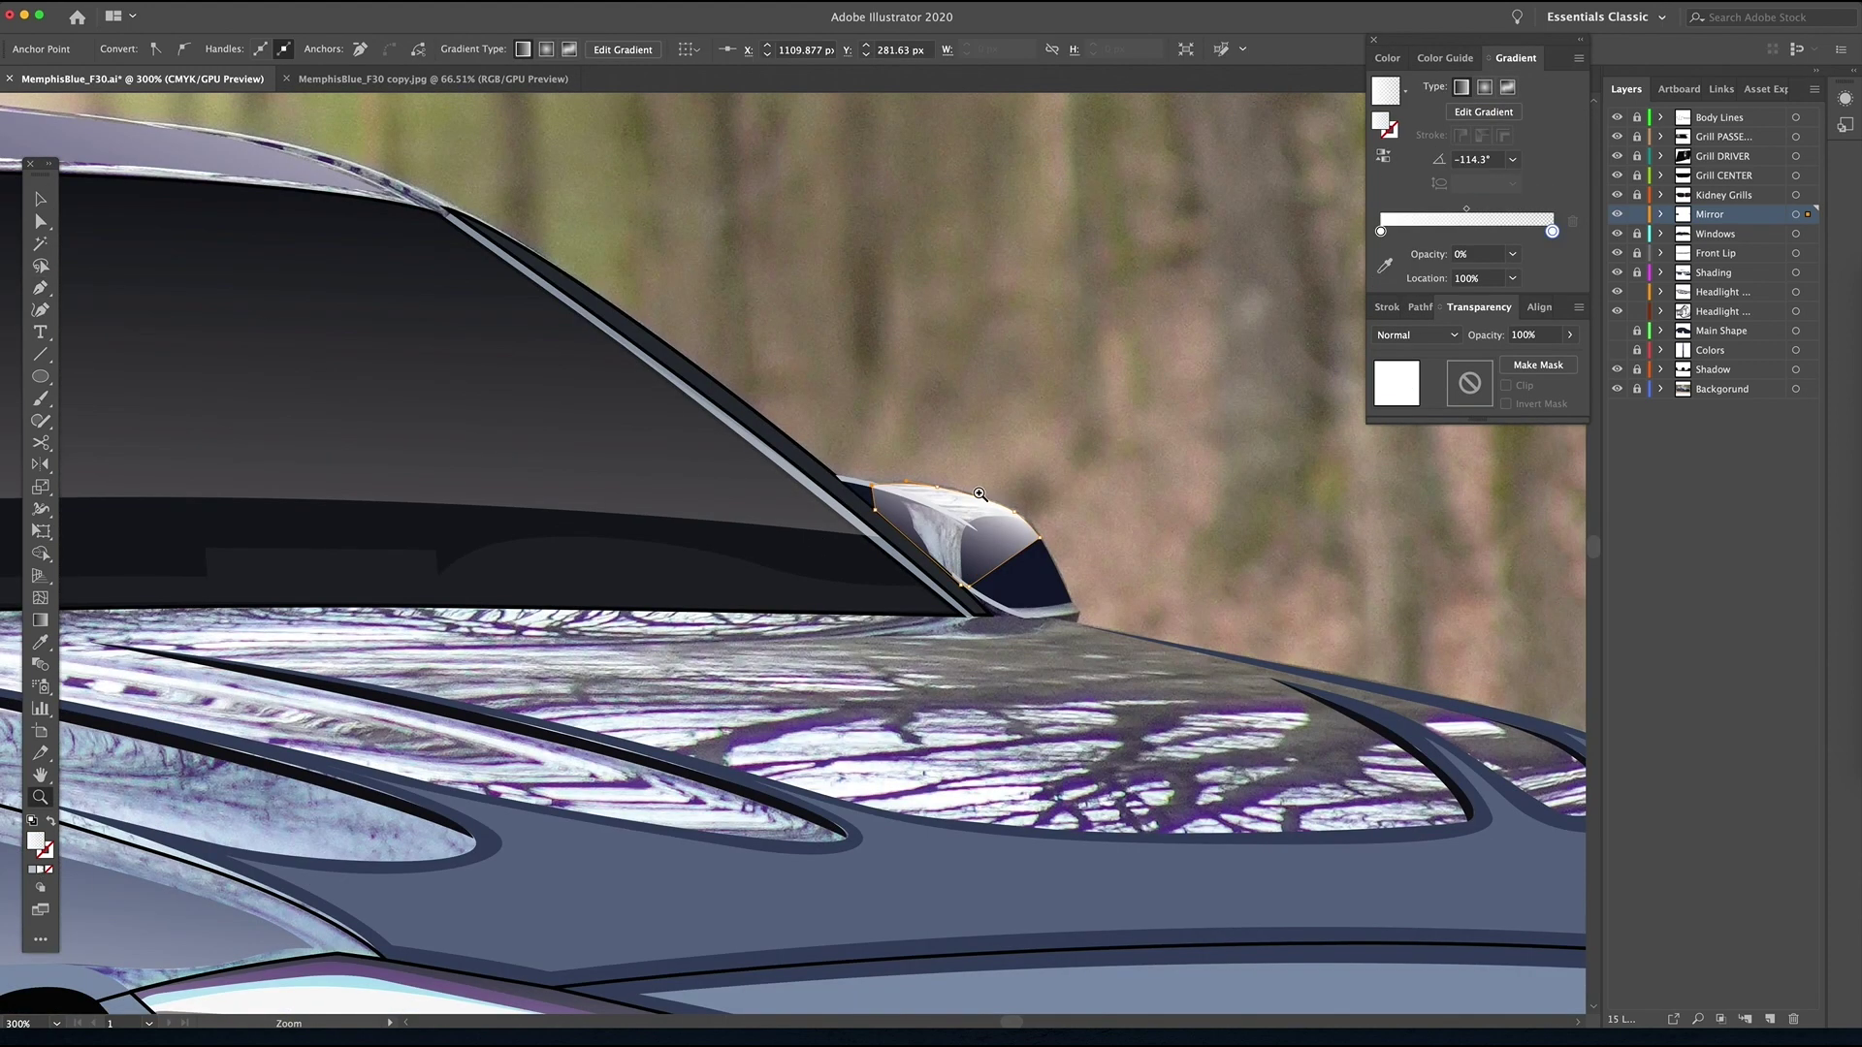
pyautogui.click(1461, 428)
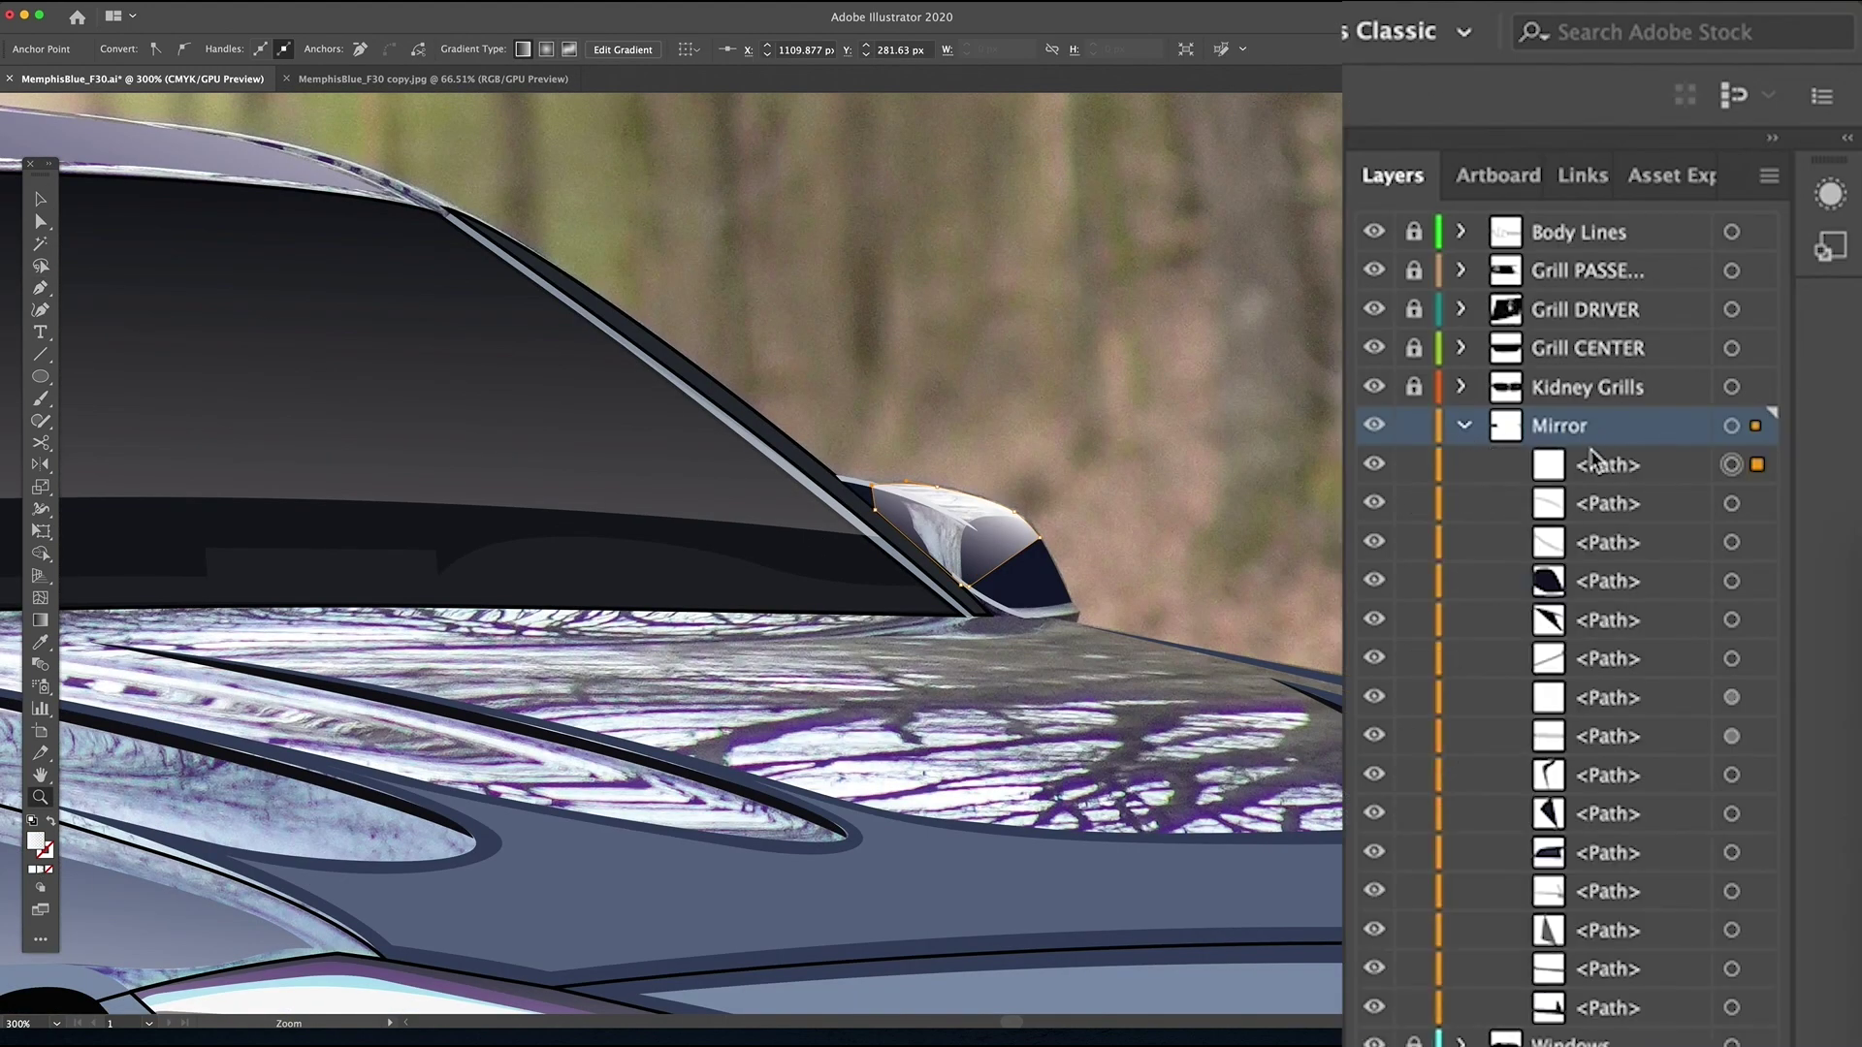
pyautogui.moveTo(1605, 475); pyautogui.dragTo(1590, 632)
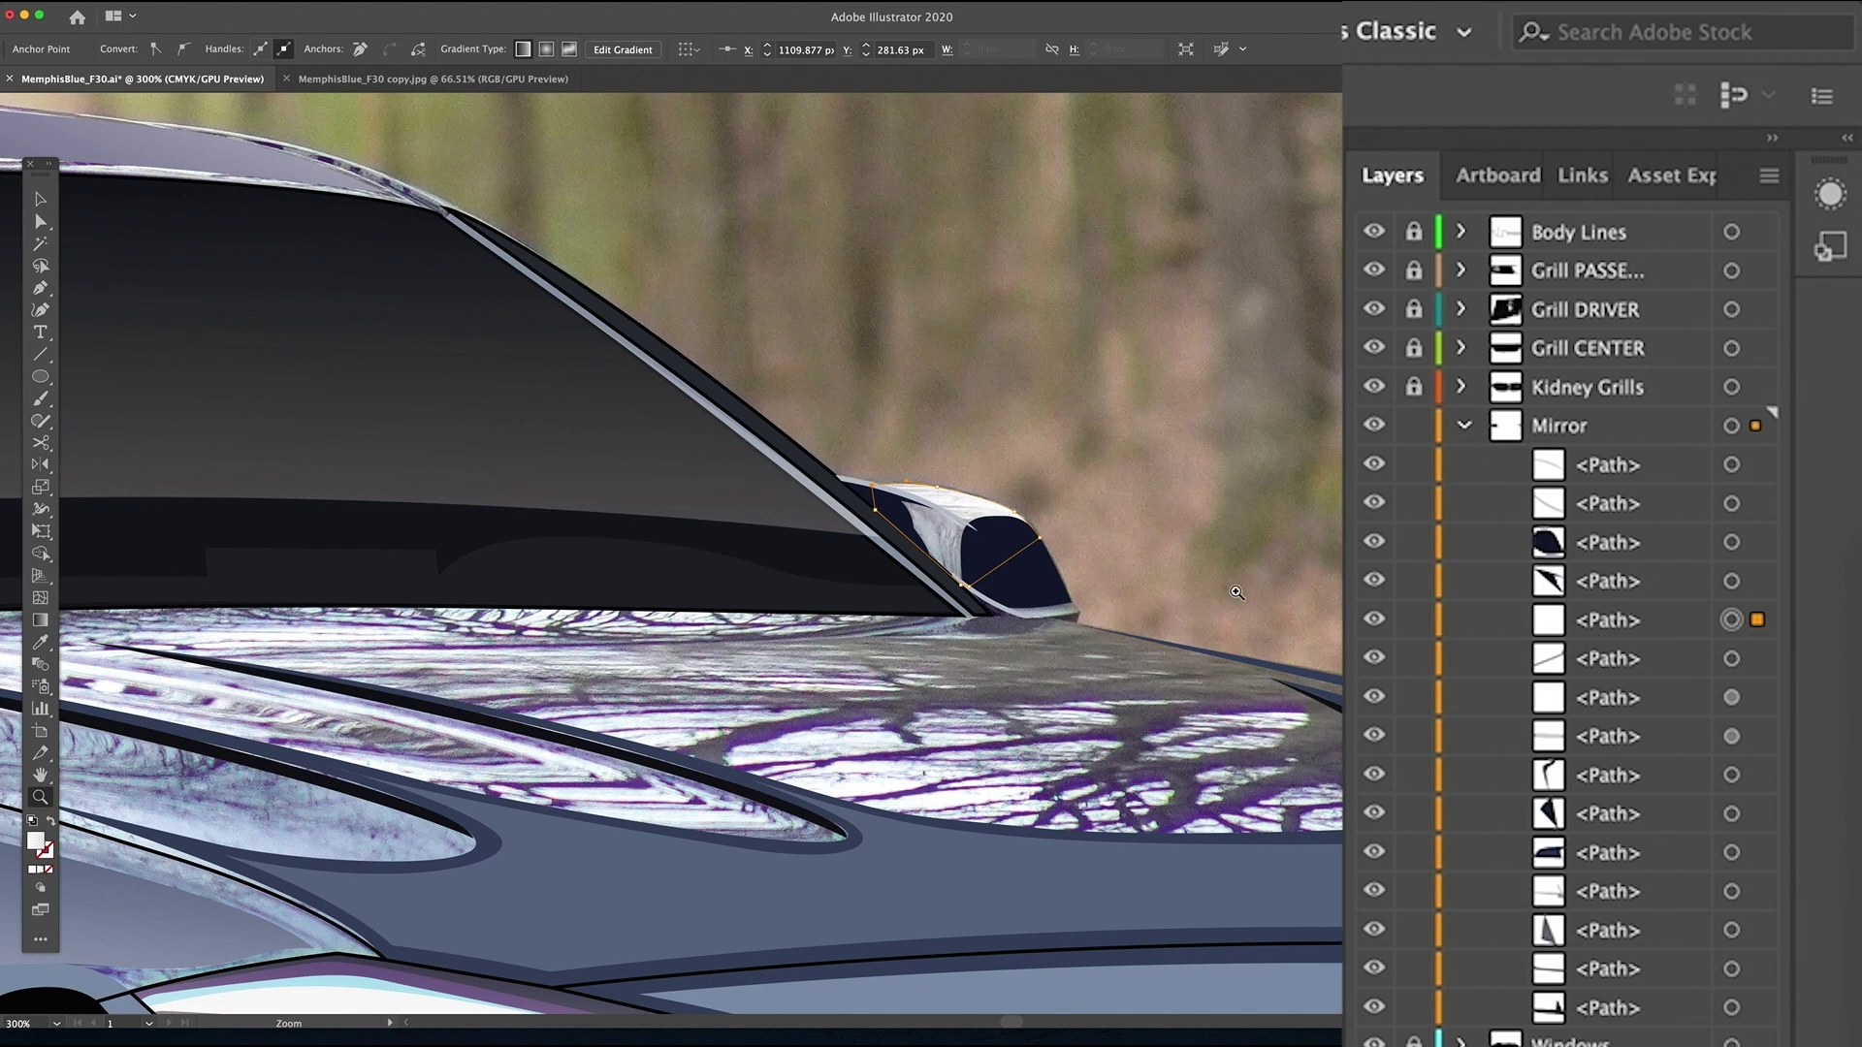
# - Draw a closed gradient-filled shape over the light trim along the passenger mirror's lower edge
pyautogui.moveTo(1063, 593); pyautogui.dragTo(1038, 726)
pyautogui.click(975, 676)
pyautogui.click(1127, 664)
pyautogui.click(1206, 646)
pyautogui.click(1171, 602)
pyautogui.click(854, 617)
pyautogui.click(974, 676)
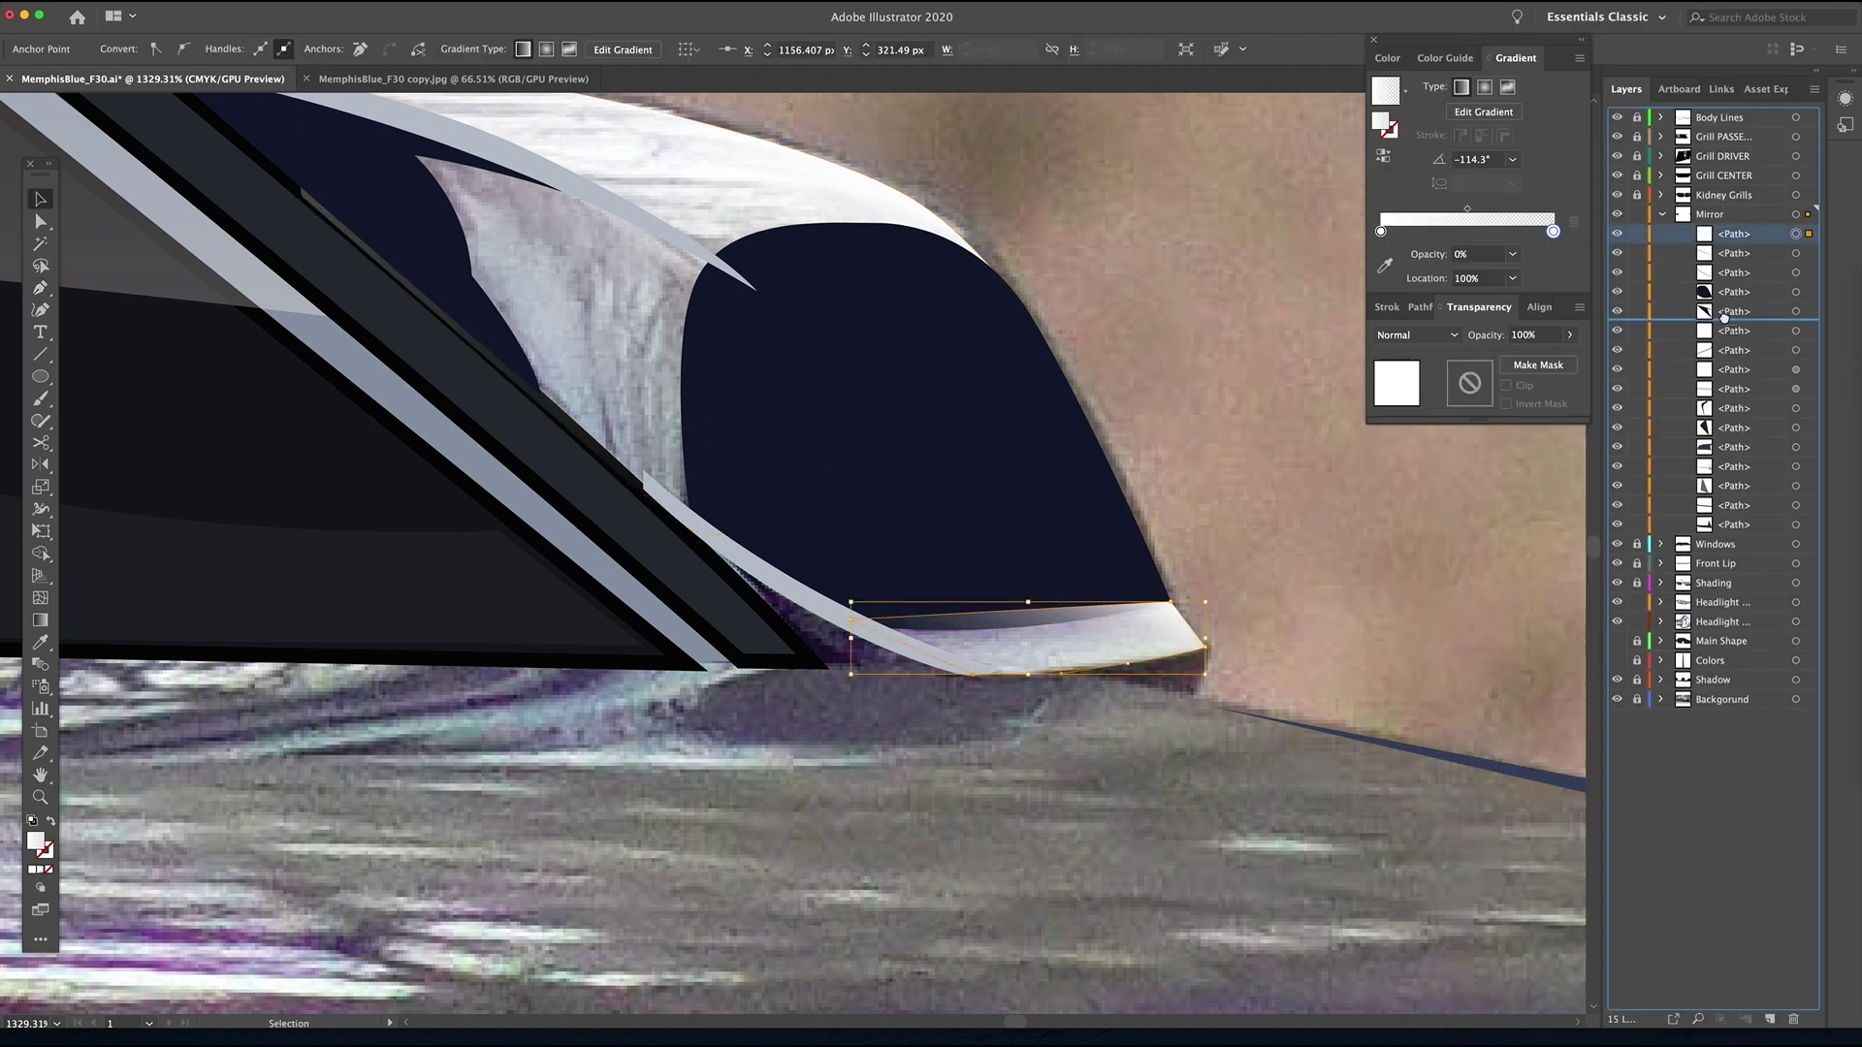
# - Move the lower trim shape beneath the mirror's dark shapes and run its gradient nearly vertically across the trim
pyautogui.press('g')
pyautogui.moveTo(1043, 690); pyautogui.dragTo(1034, 655)
pyautogui.hscroll(3, 99, 300)
pyautogui.scroll(-1, 99, 300)
# - Draw the small corner below the lower trim's outer end and fill it with the sampled dark blue
pyautogui.press('p')
pyautogui.click(1064, 591)
pyautogui.press('i')
pyautogui.click(878, 543)
# - Draw a dark blue wedge filling the gap between the windshield pillar's foot and the lower grey strip
pyautogui.press('z')
pyautogui.moveTo(834, 567); pyautogui.dragTo(776, 564)
pyautogui.click(776, 564)
pyautogui.press('p')
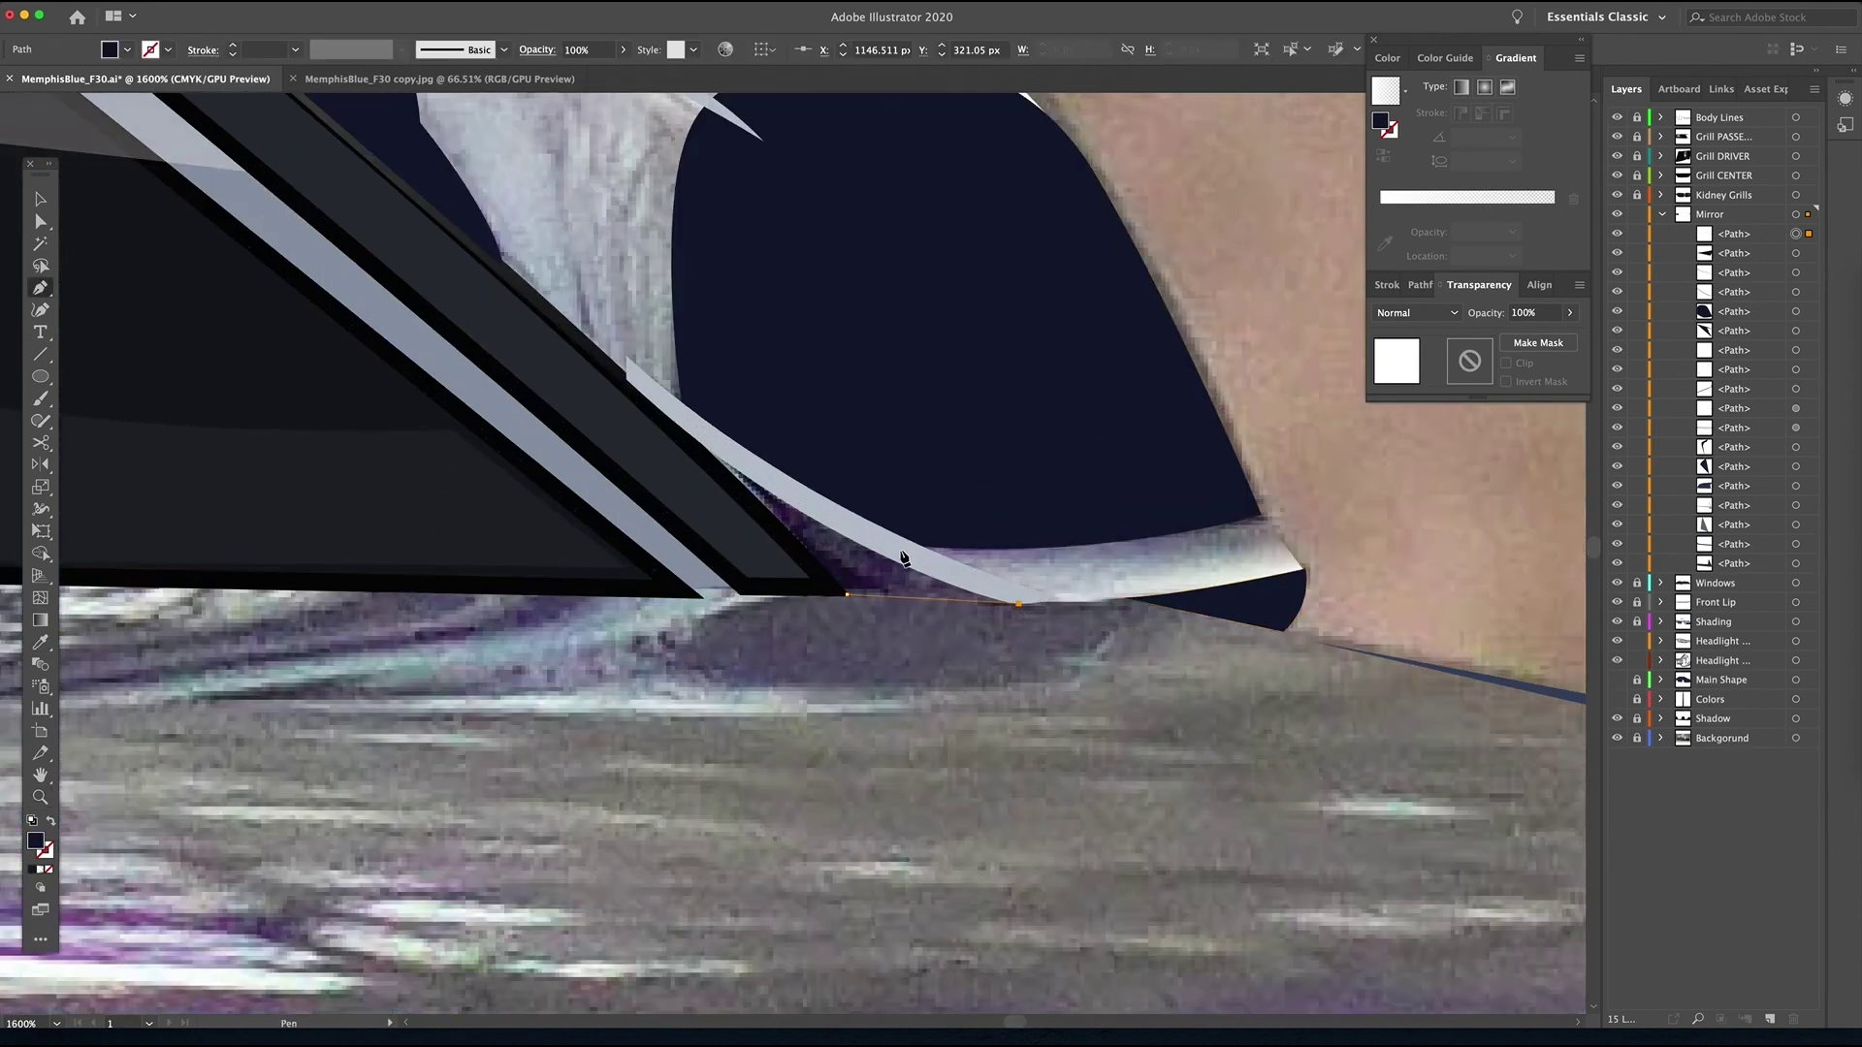
pyautogui.click(846, 595)
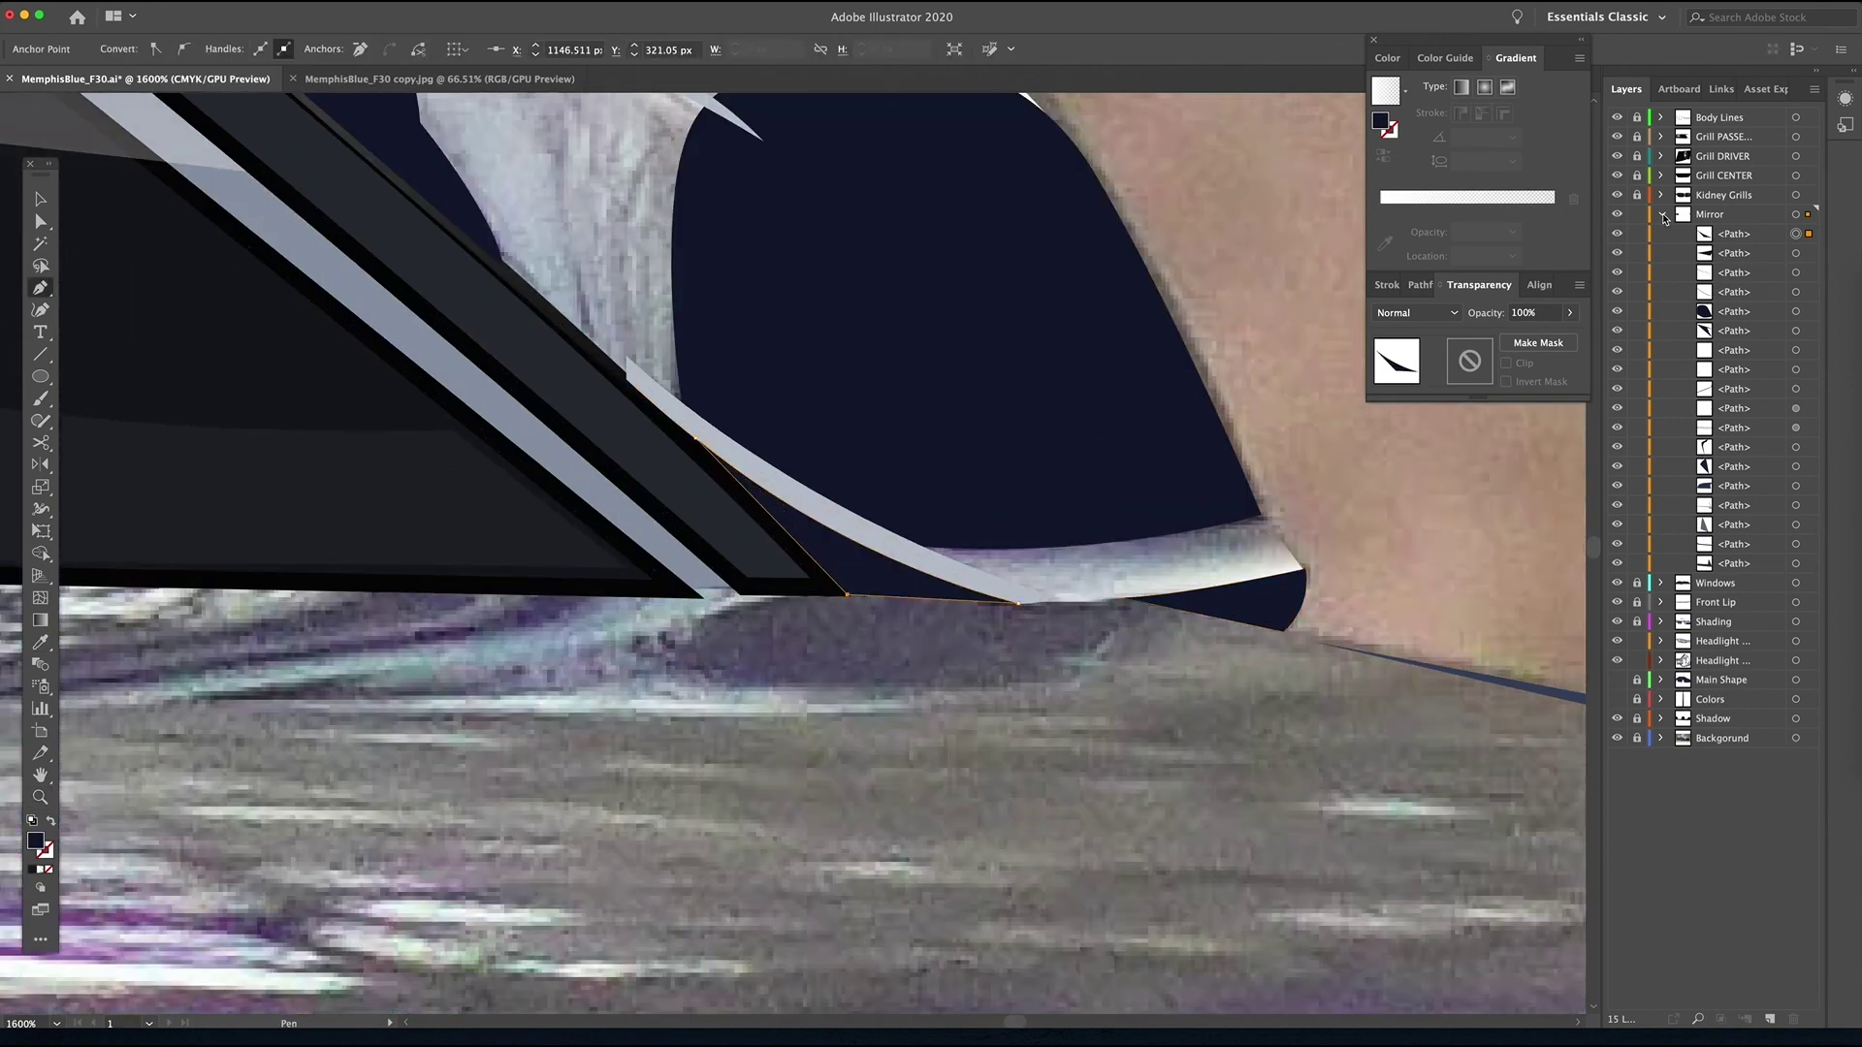
# - Select all the passenger-side mirror paths and create a new layer named Mirror PASS above the Mirror layer
pyautogui.hotkey('ctrl', '-')
pyautogui.press('v')
pyautogui.keyDown('shift'); pyautogui.click(1698, 356); pyautogui.keyUp('shift')
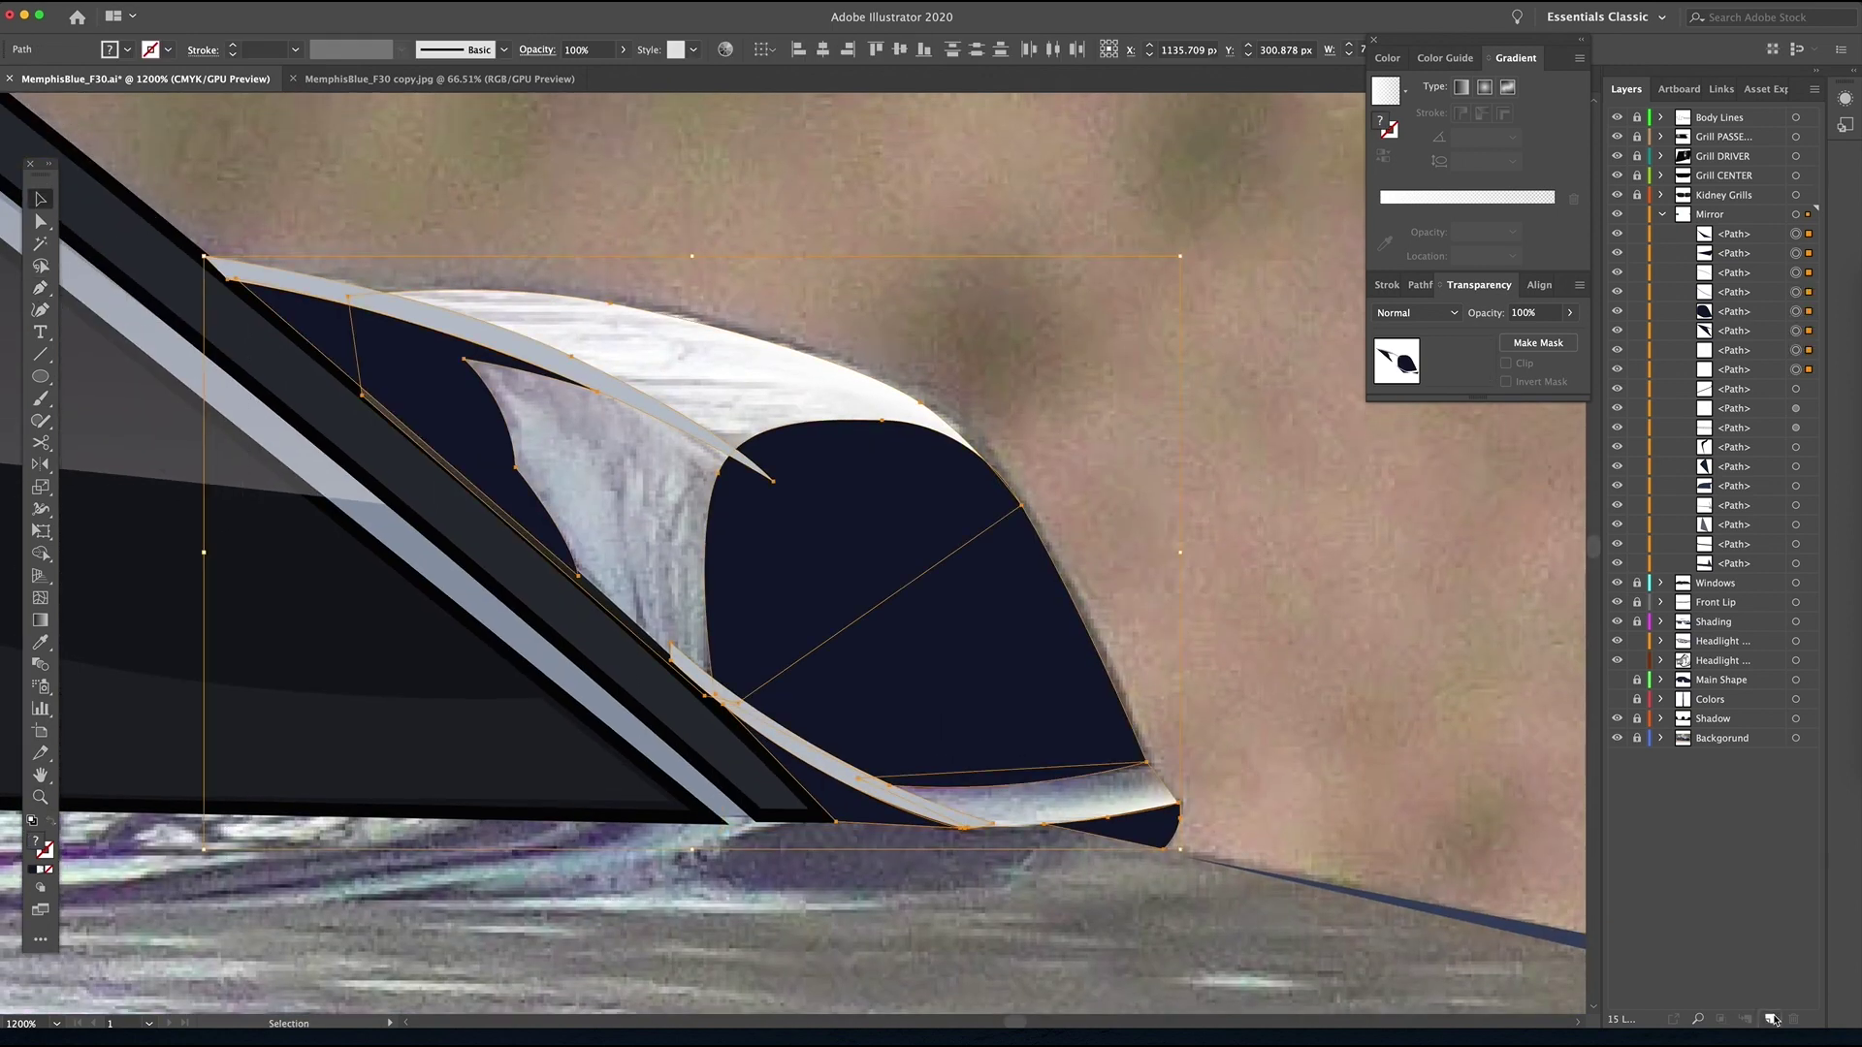
pyautogui.click(1772, 1018)
pyautogui.doubleClick(1746, 214)
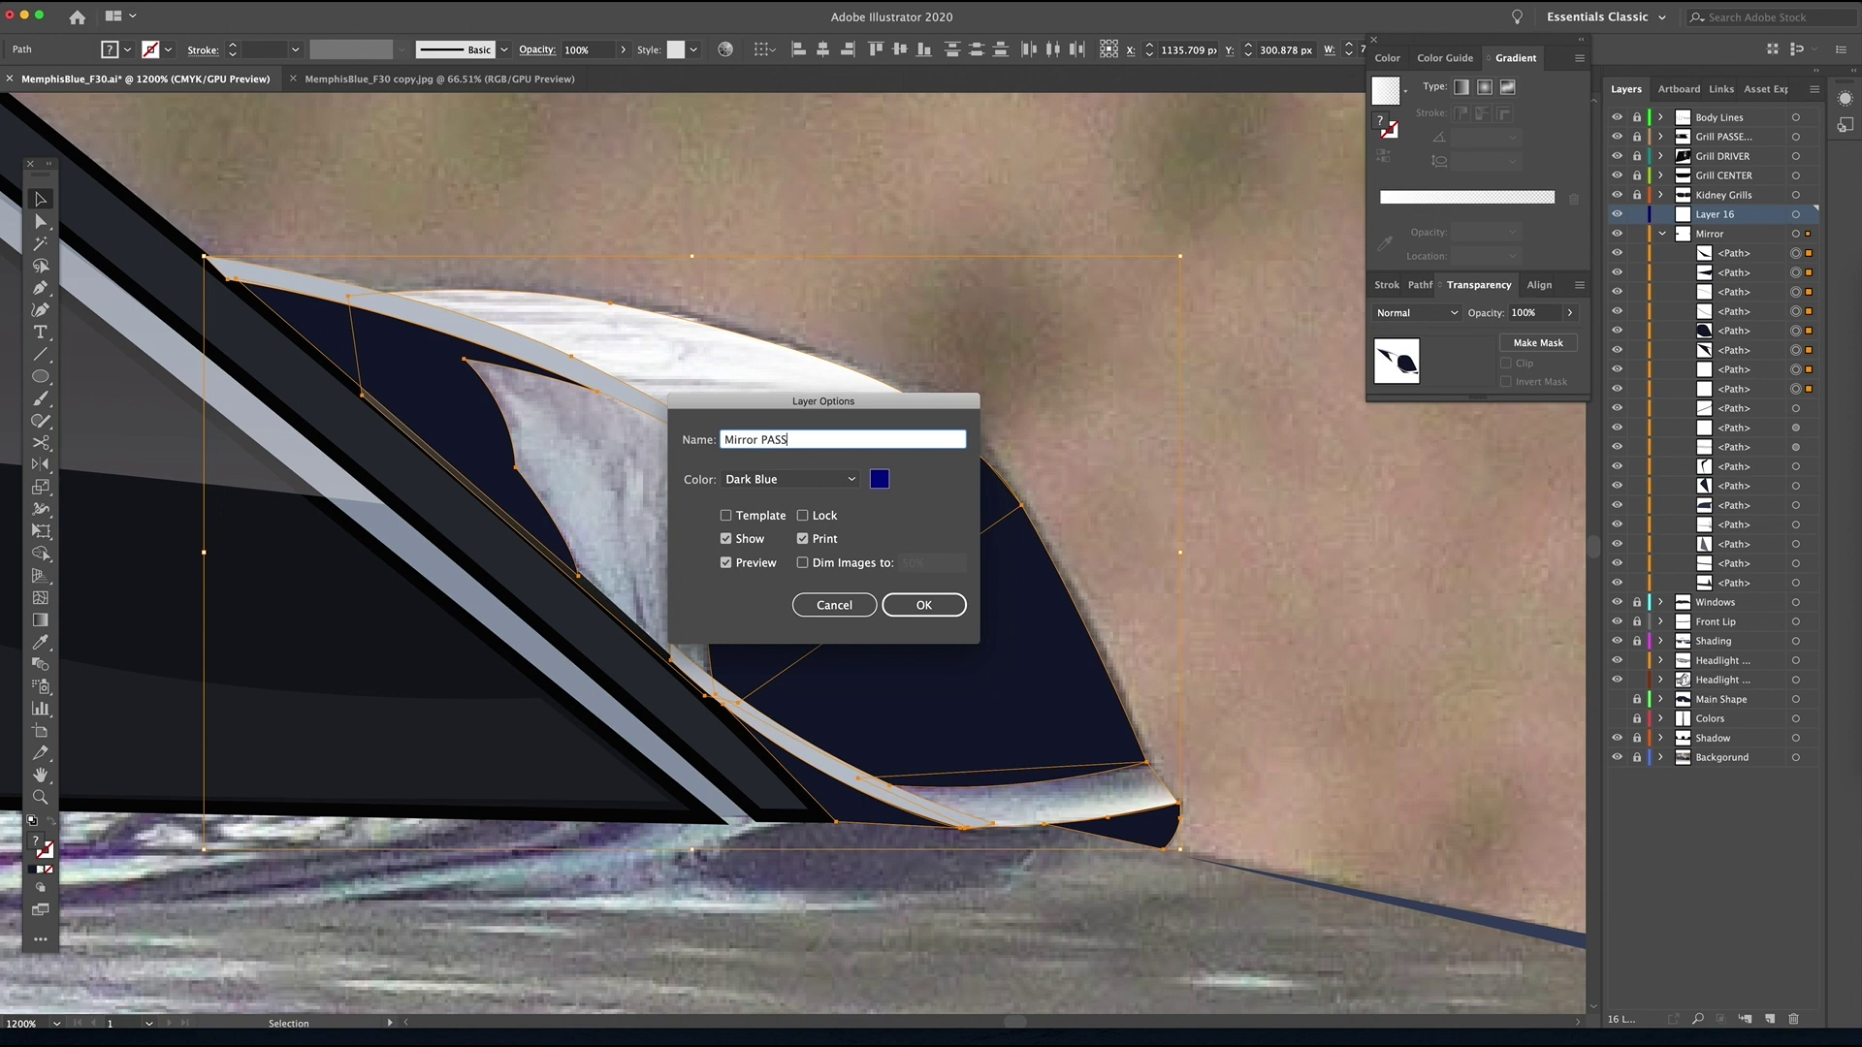
pyautogui.press('Return')
# - Move the selected mirror paths into the Mirror PASS layer and extend the layer's name to Mirror PASSENG
pyautogui.moveTo(1757, 376); pyautogui.dragTo(1734, 219)
pyautogui.click(1714, 235)
pyautogui.doubleClick(1673, 216)
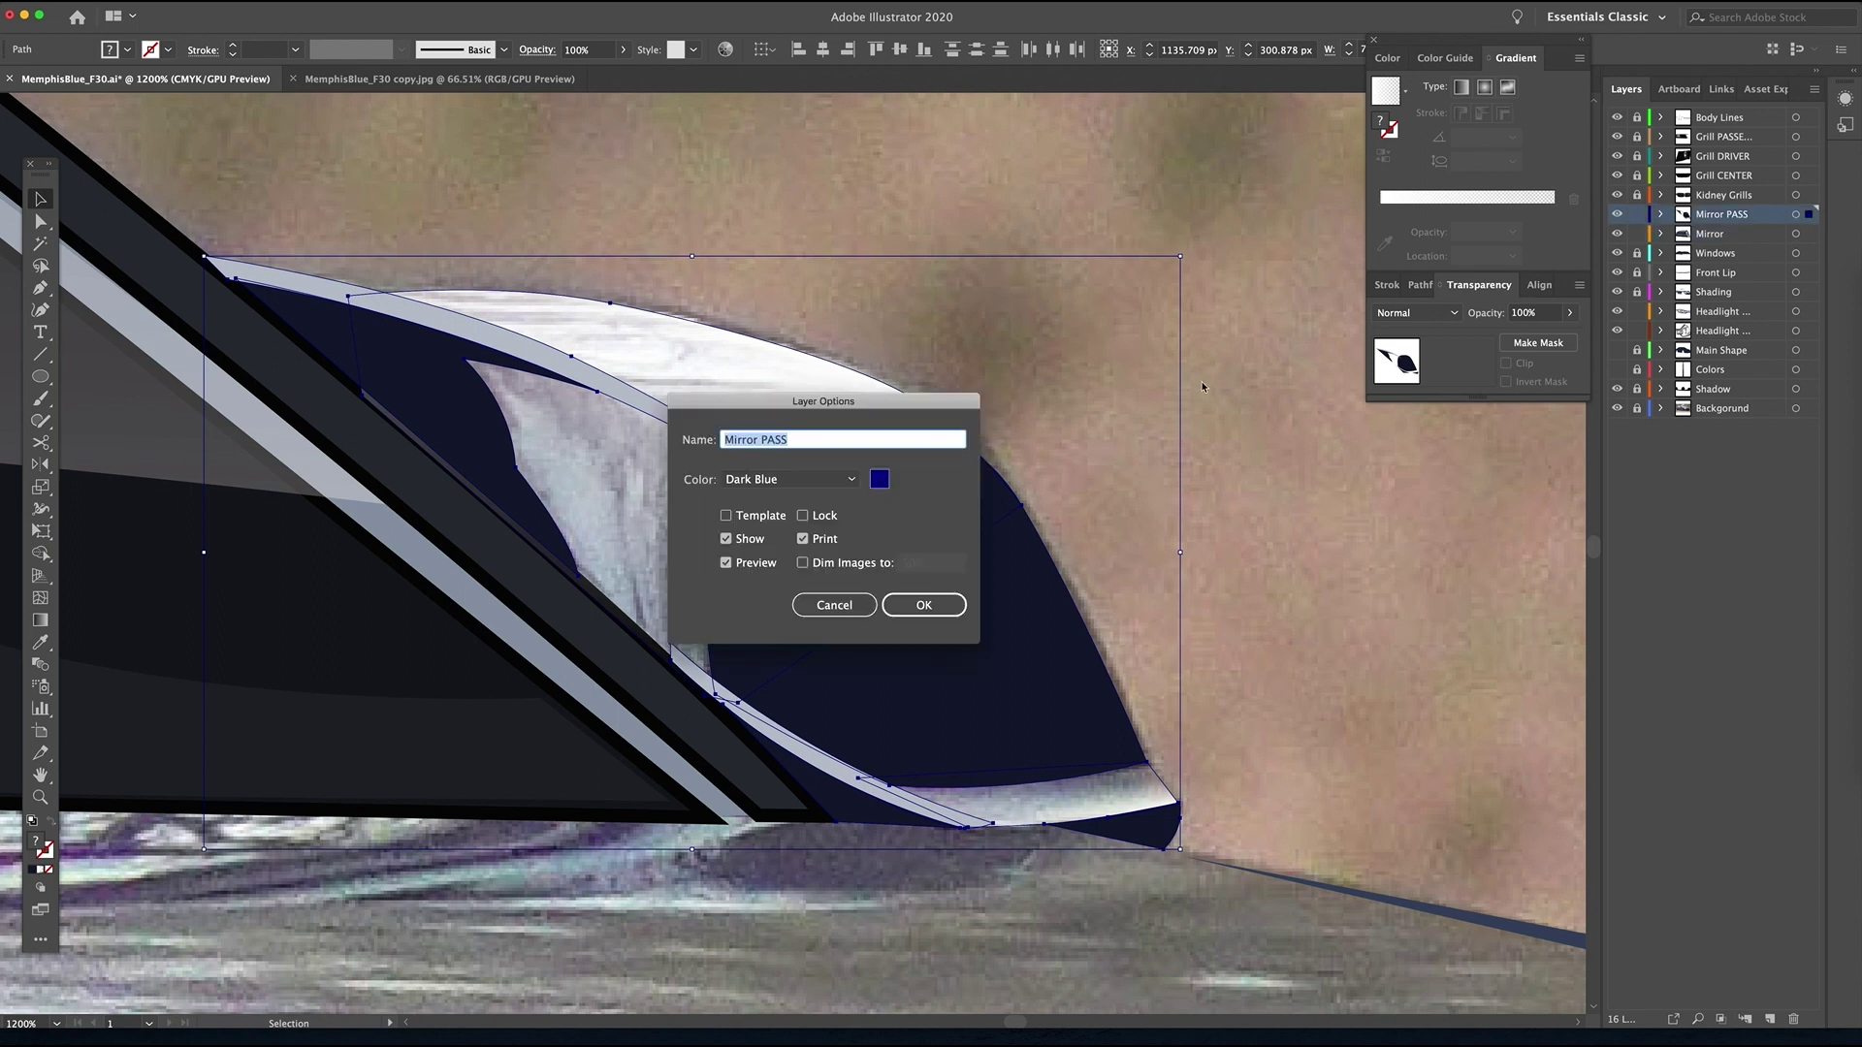
pyautogui.write('ENG')
pyautogui.press('Return')
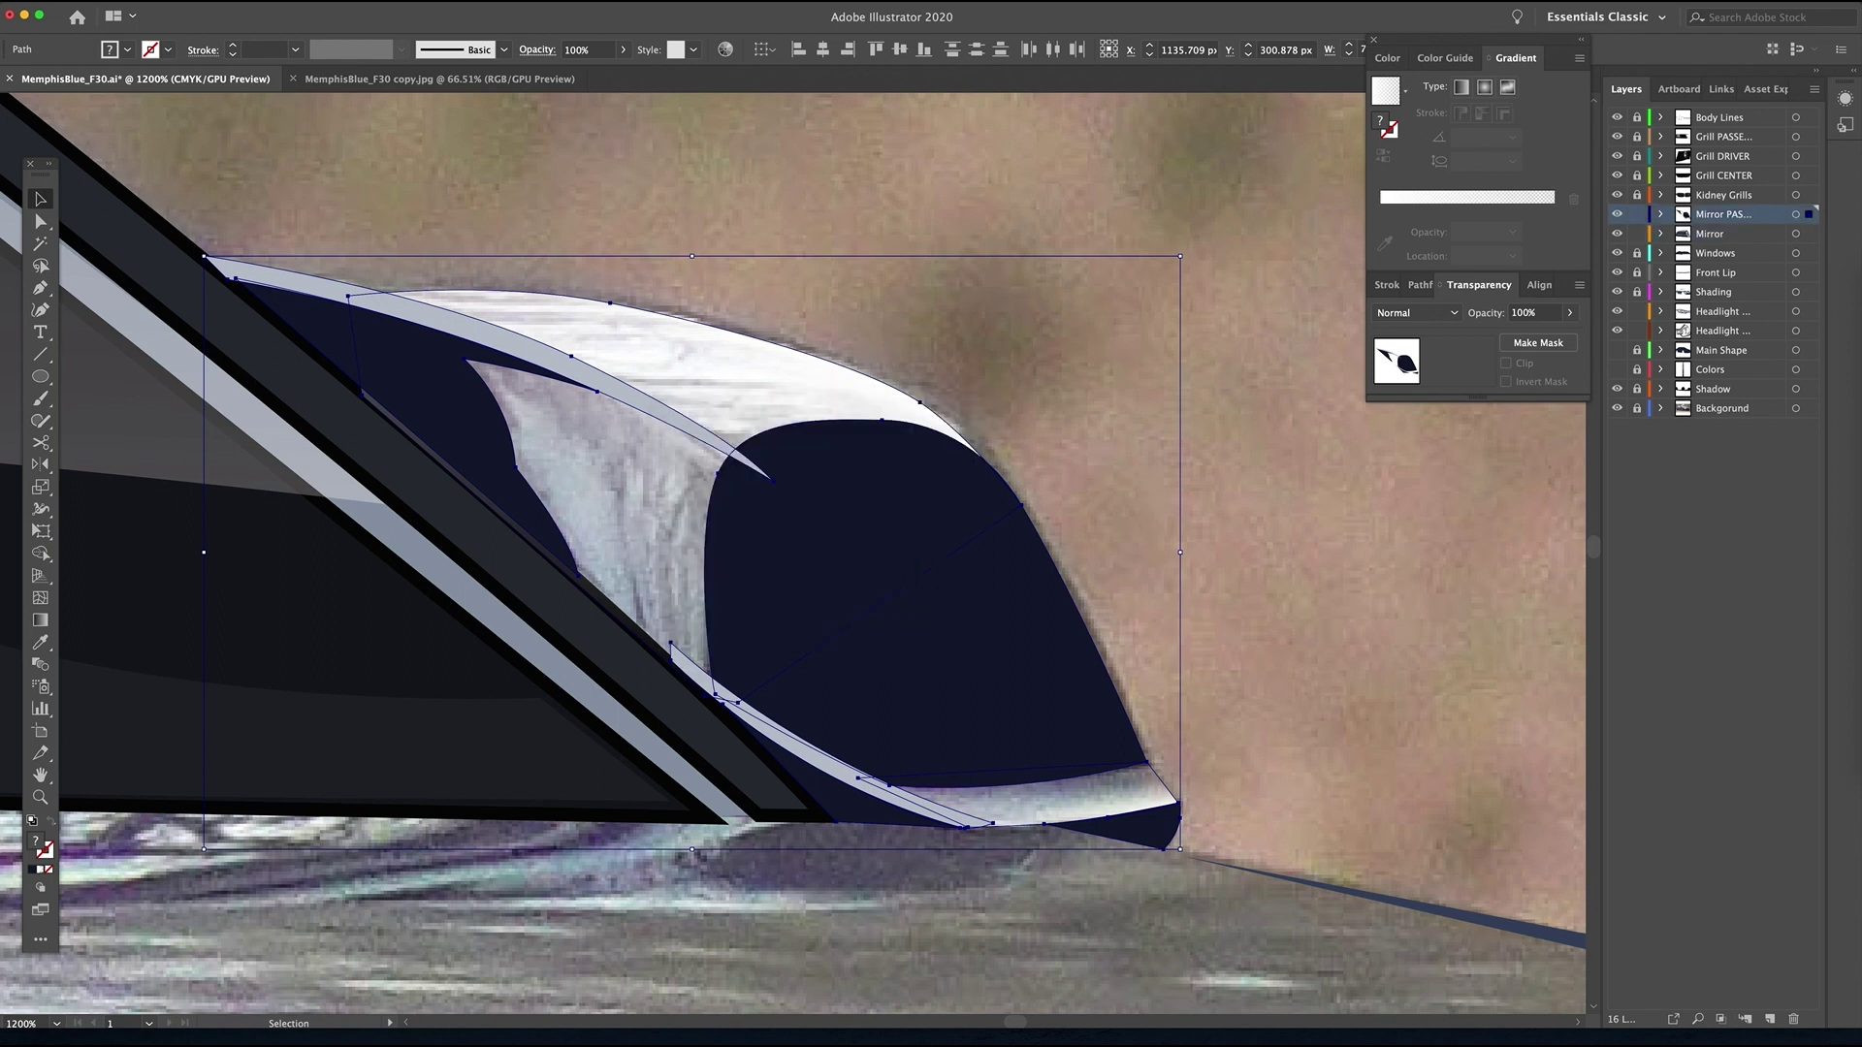
# - Rename the lower Mirror layer as Mirror PASS and relabel the other mirror layer as the driver-side one
pyautogui.doubleClick(1730, 236)
pyautogui.write('PASS')
pyautogui.press('Return')
pyautogui.doubleClick(1719, 213)
pyautogui.click(1110, 408)
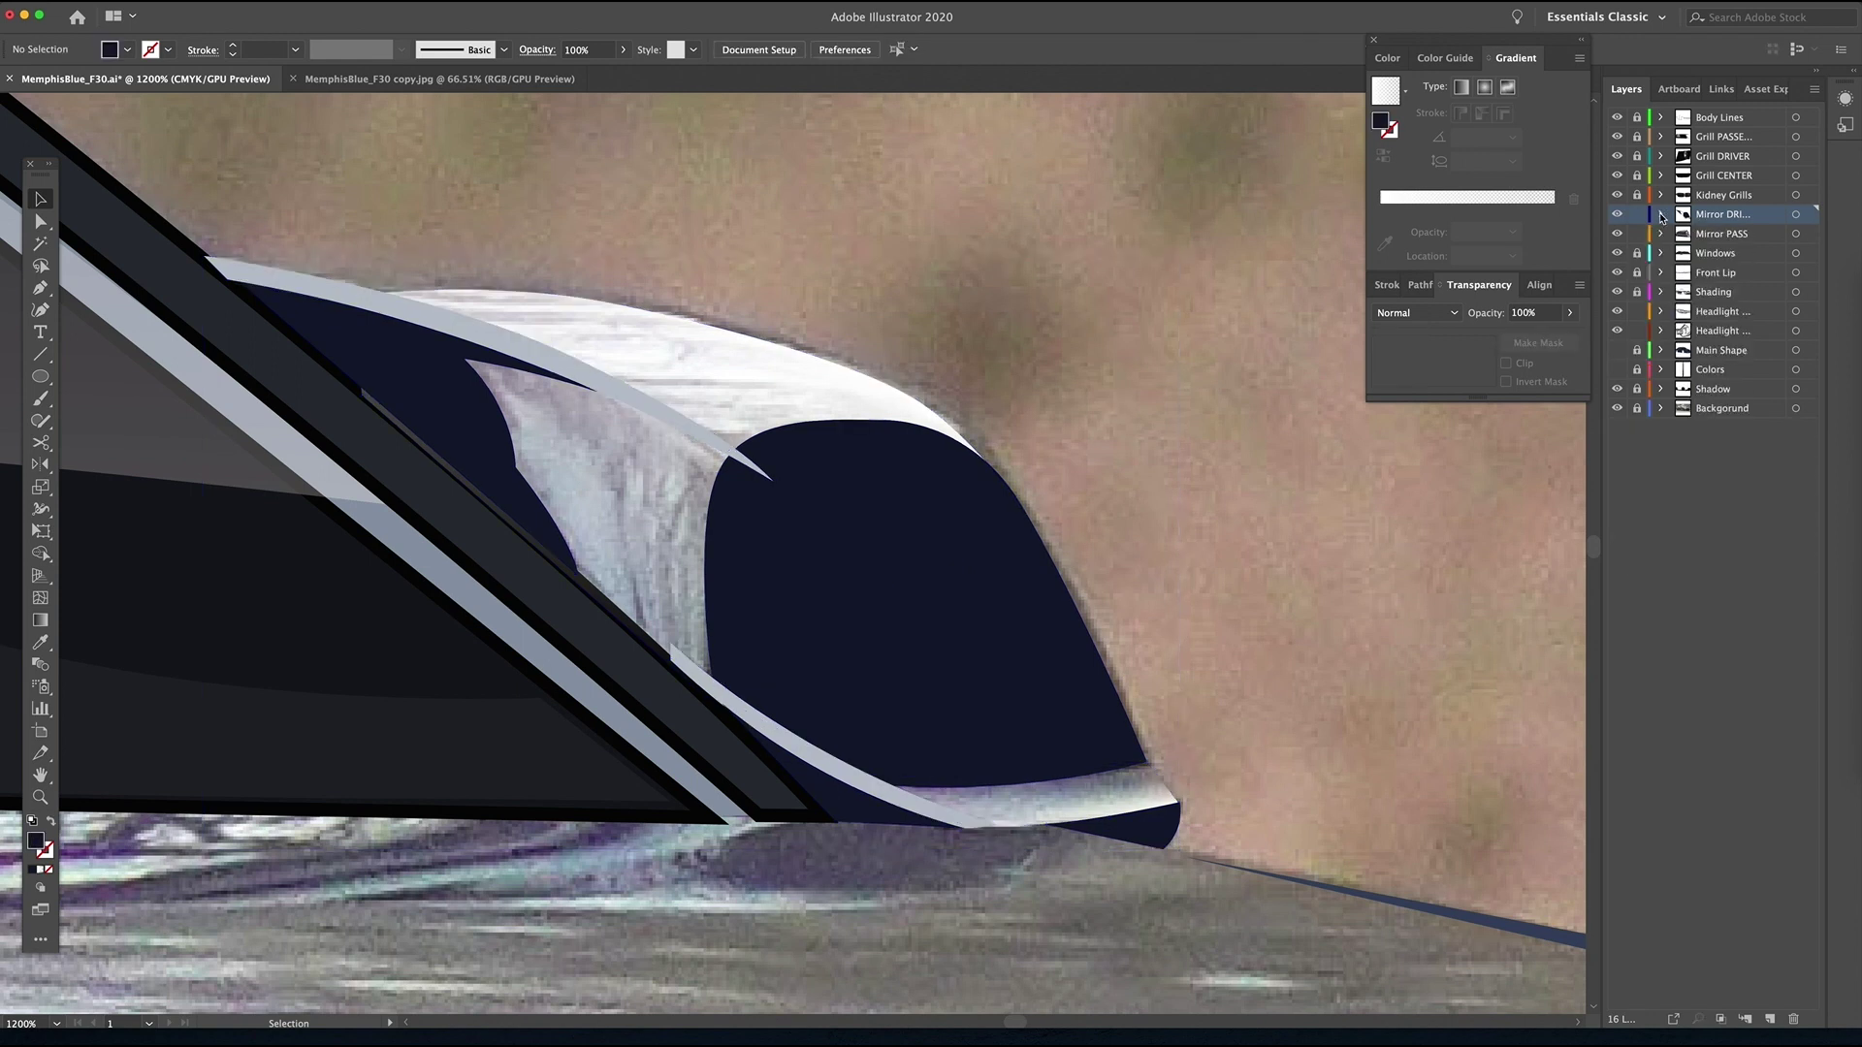
pyautogui.press('a')
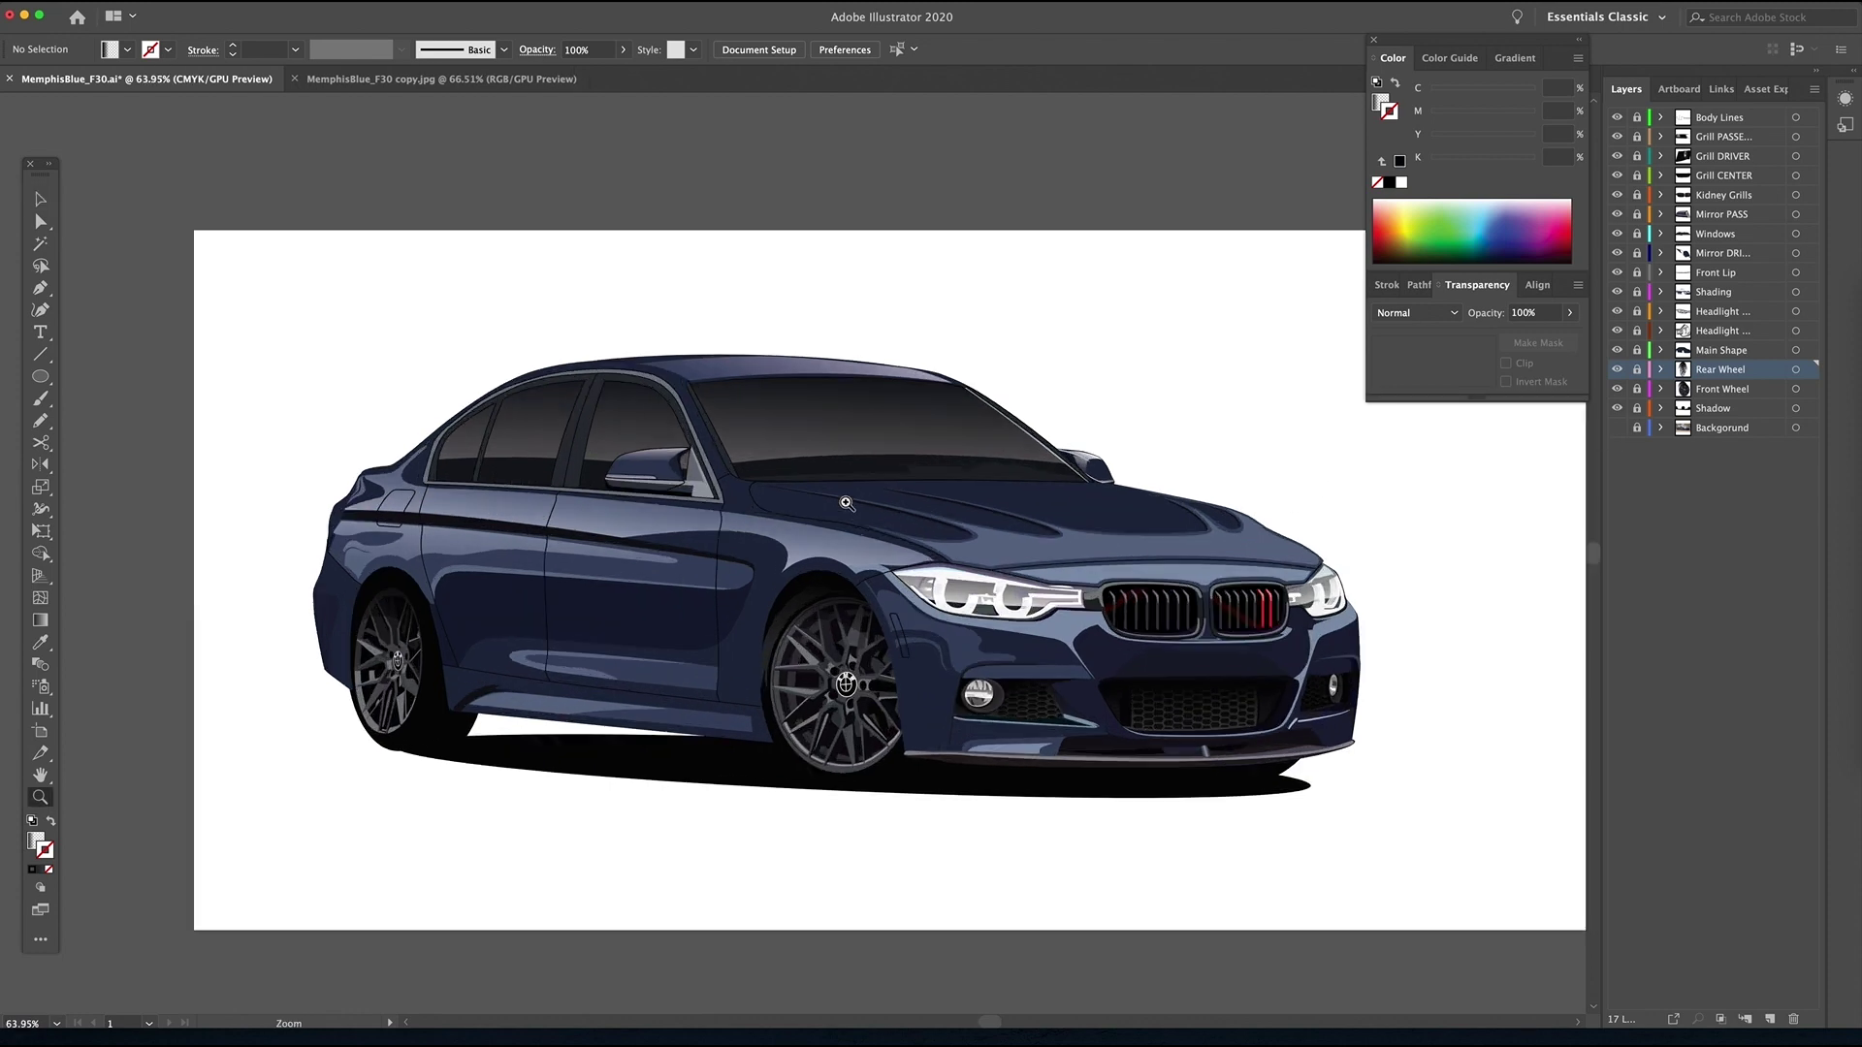
# - Unlock the Shading layer and draw a closed highlight strip along the windshield pillar, from the roof down to the hood corner
pyautogui.scroll(5, 712, 430)
pyautogui.click(1721, 292)
pyautogui.click(1637, 292)
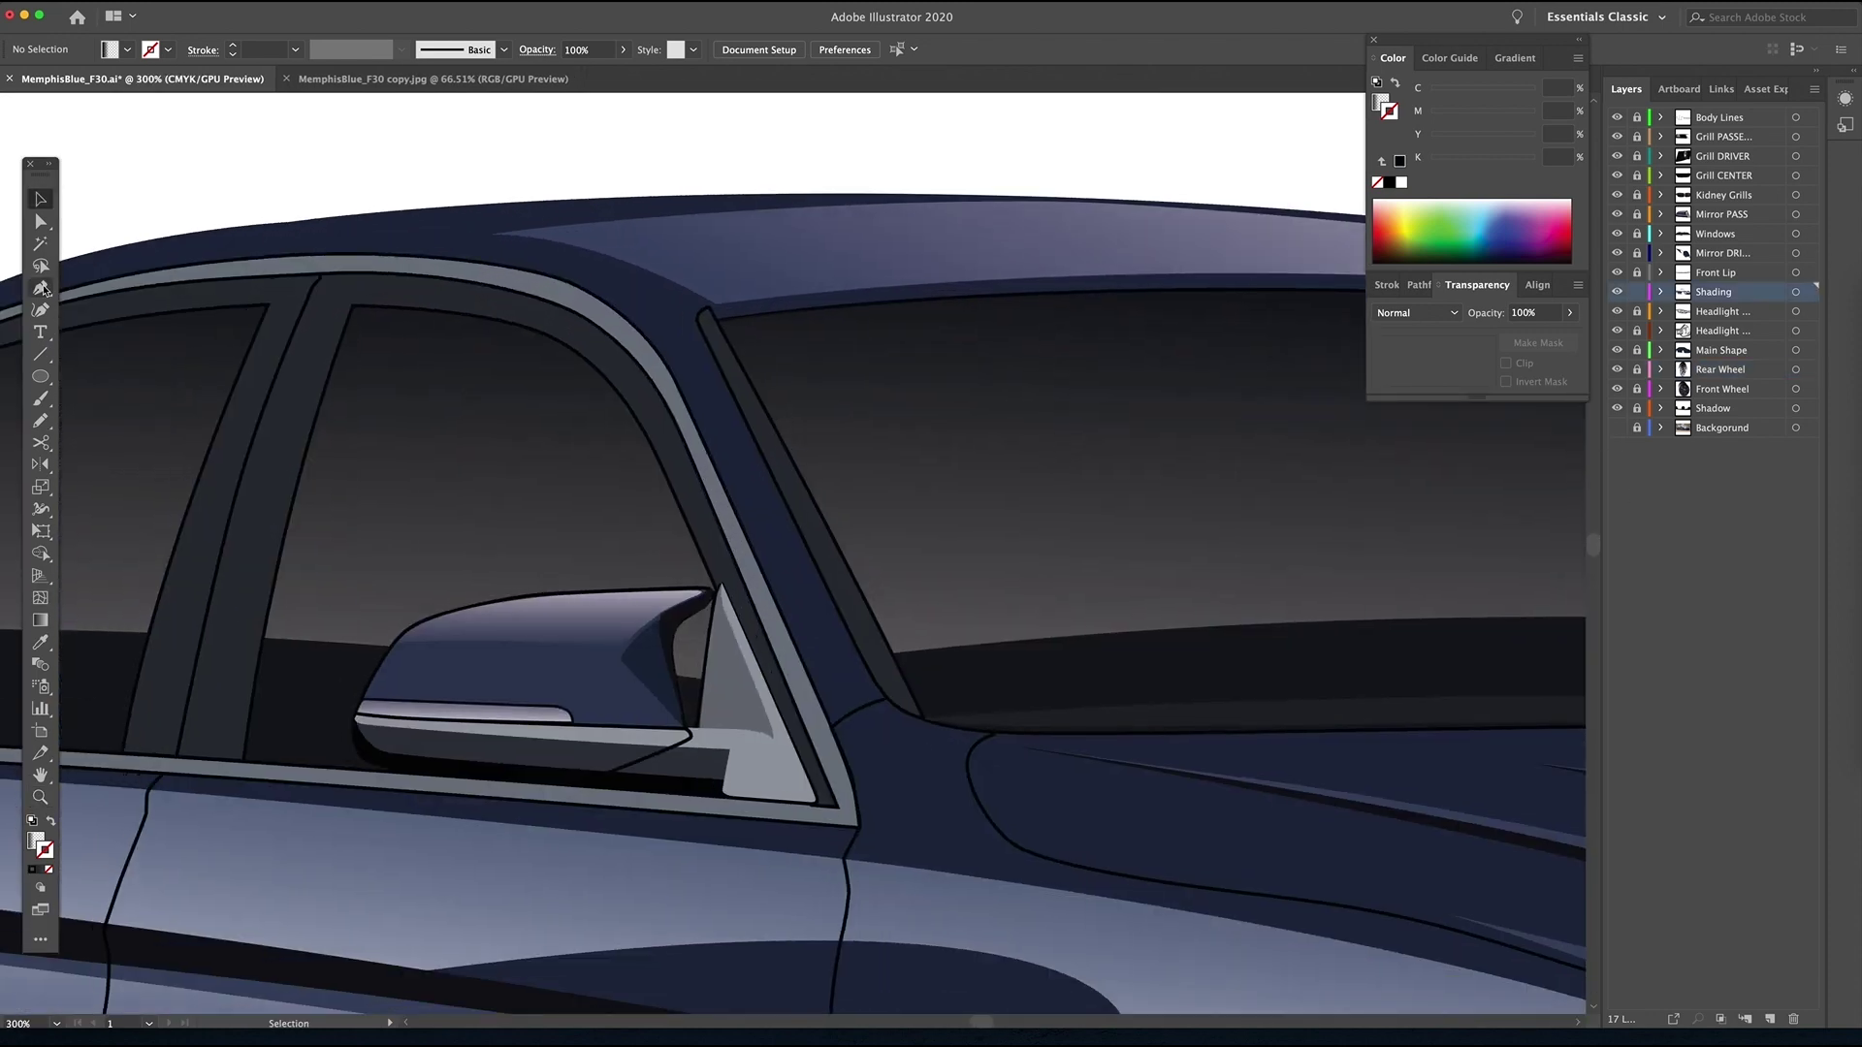
pyautogui.click(686, 319)
pyautogui.moveTo(651, 323); pyautogui.dragTo(653, 333)
pyautogui.click(834, 708)
pyautogui.click(869, 694)
pyautogui.click(652, 323)
# - Redirect the white fading gradient on the windshield pillar highlight so it runs across the pillar
pyautogui.press('g')
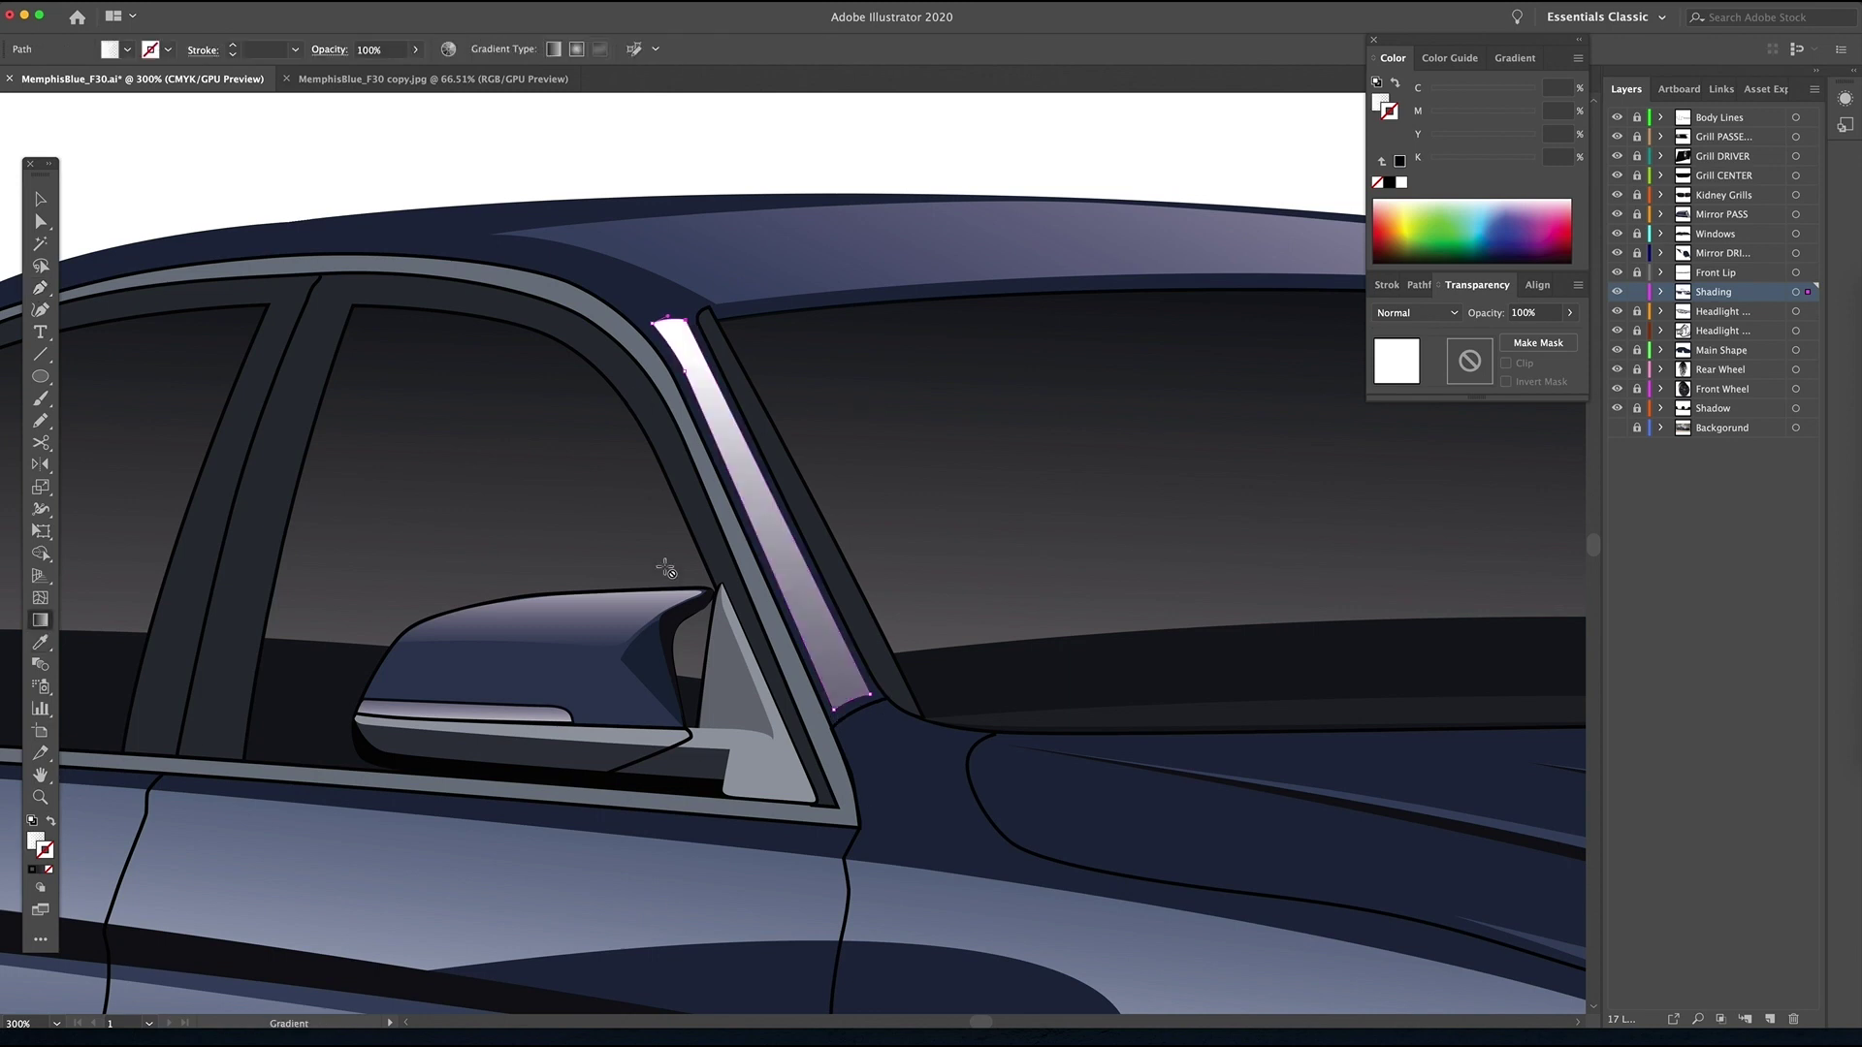
pyautogui.moveTo(777, 355); pyautogui.dragTo(716, 1013)
pyautogui.moveTo(735, 521); pyautogui.dragTo(797, 492)
pyautogui.moveTo(892, 810); pyautogui.dragTo(664, 315)
pyautogui.press('super+1')
pyautogui.moveTo(754, 513); pyautogui.dragTo(712, 529)
pyautogui.press('shift+super+a')
# - Draw a curved highlight along the hood's edge below the windshield's lower corner and angle its gradient diagonally across it
pyautogui.moveTo(491, 374); pyautogui.dragTo(741, 580)
pyautogui.press('p')
pyautogui.click(611, 545)
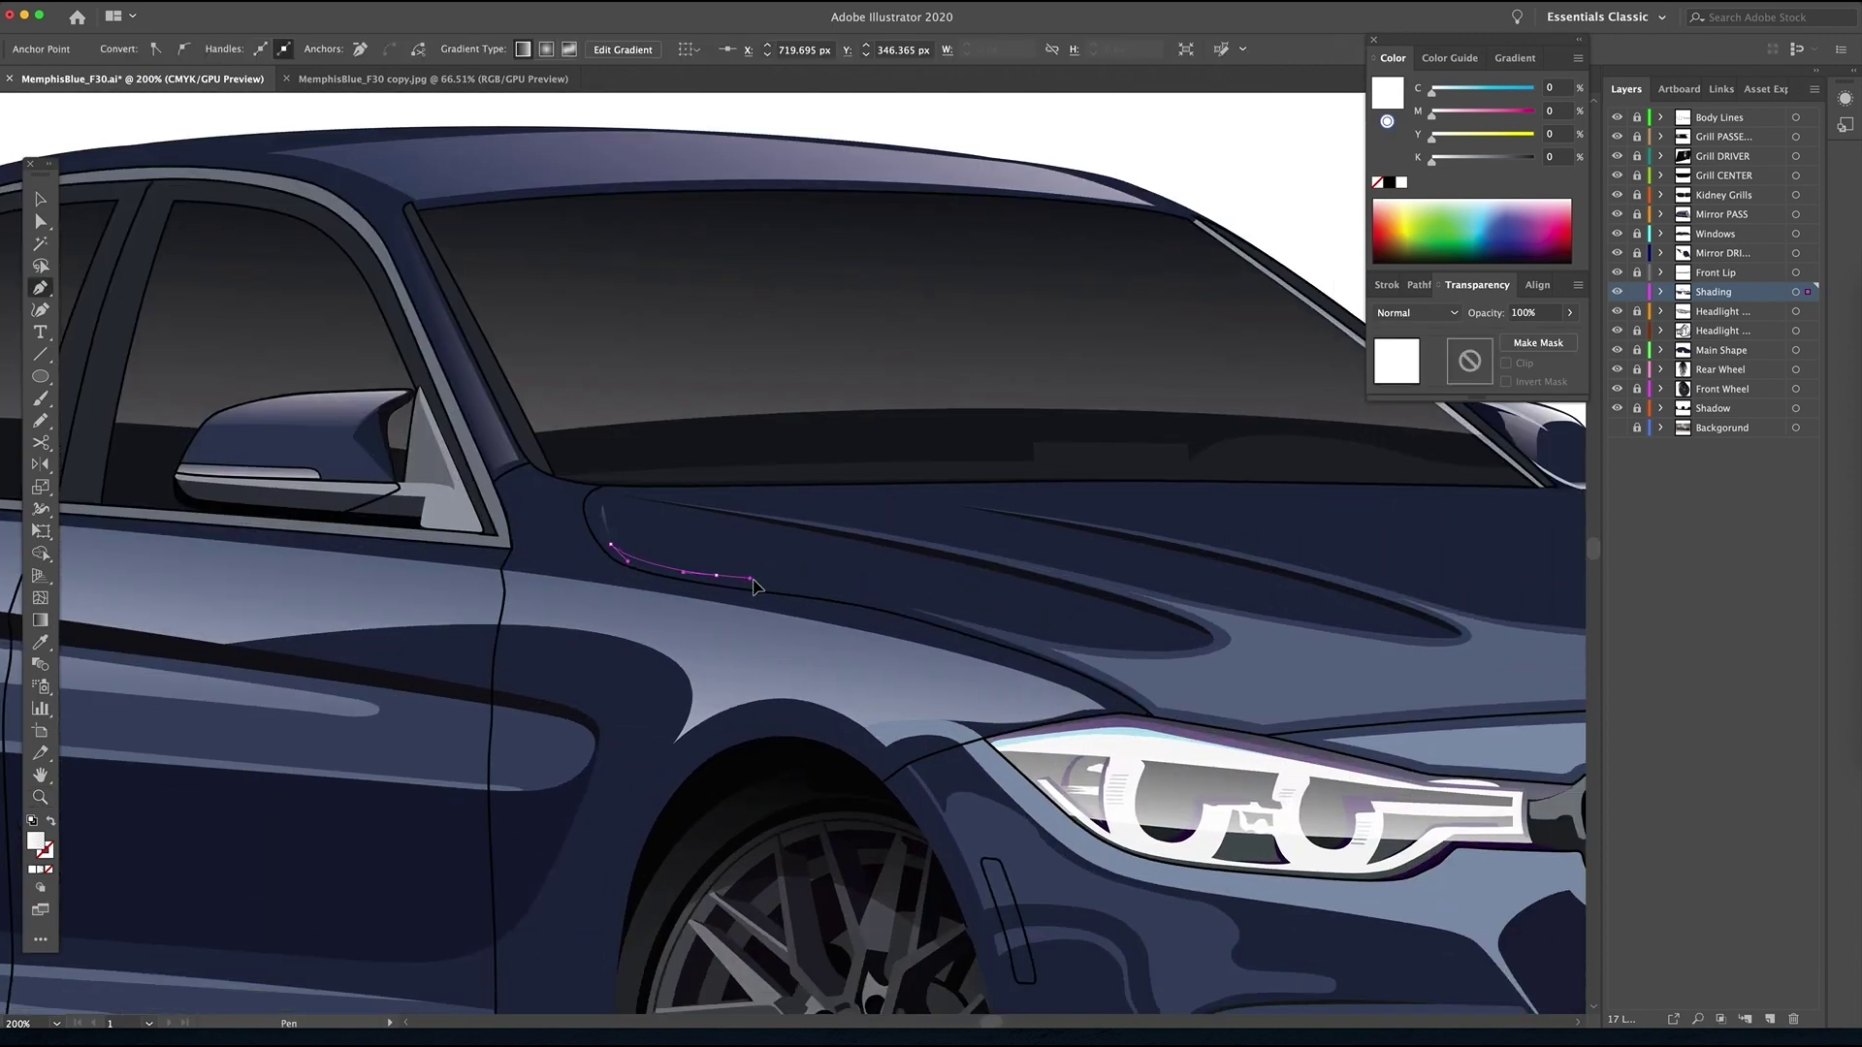
pyautogui.click(1616, 350)
pyautogui.click(1616, 427)
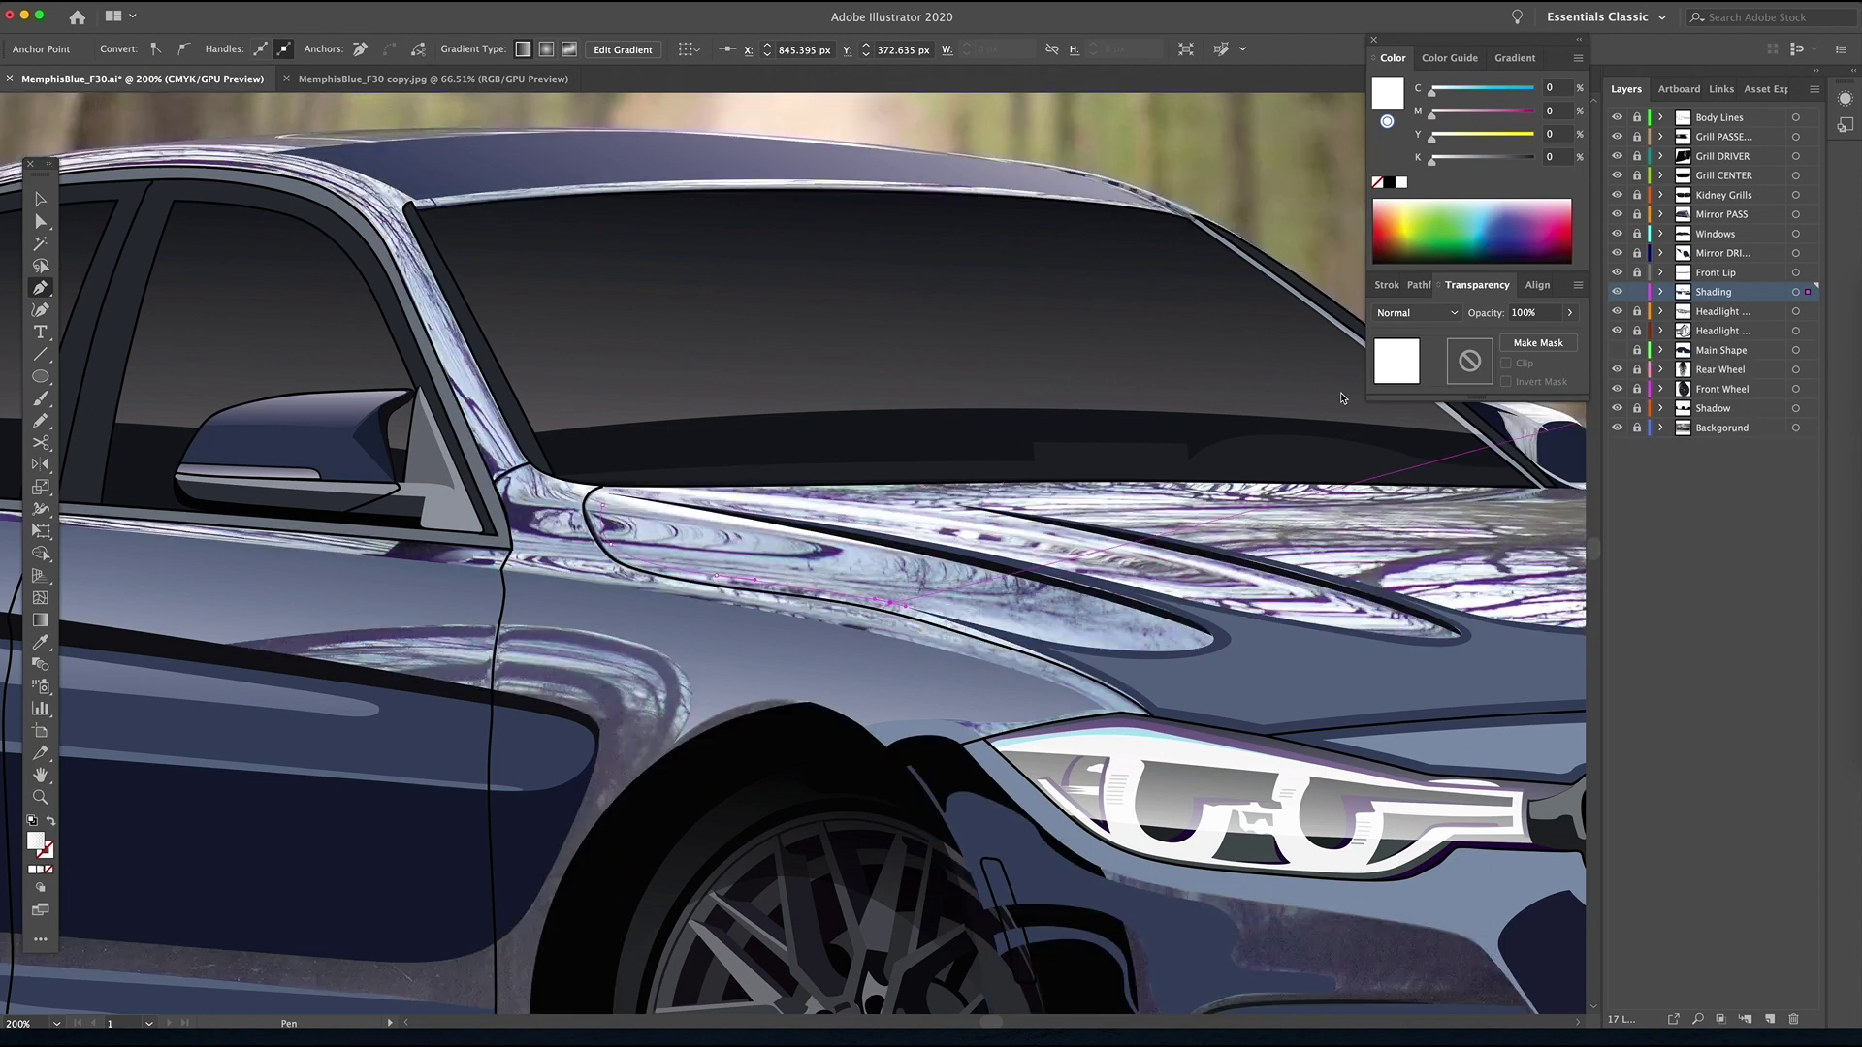
pyautogui.press('super+z')
pyautogui.press('super+z')
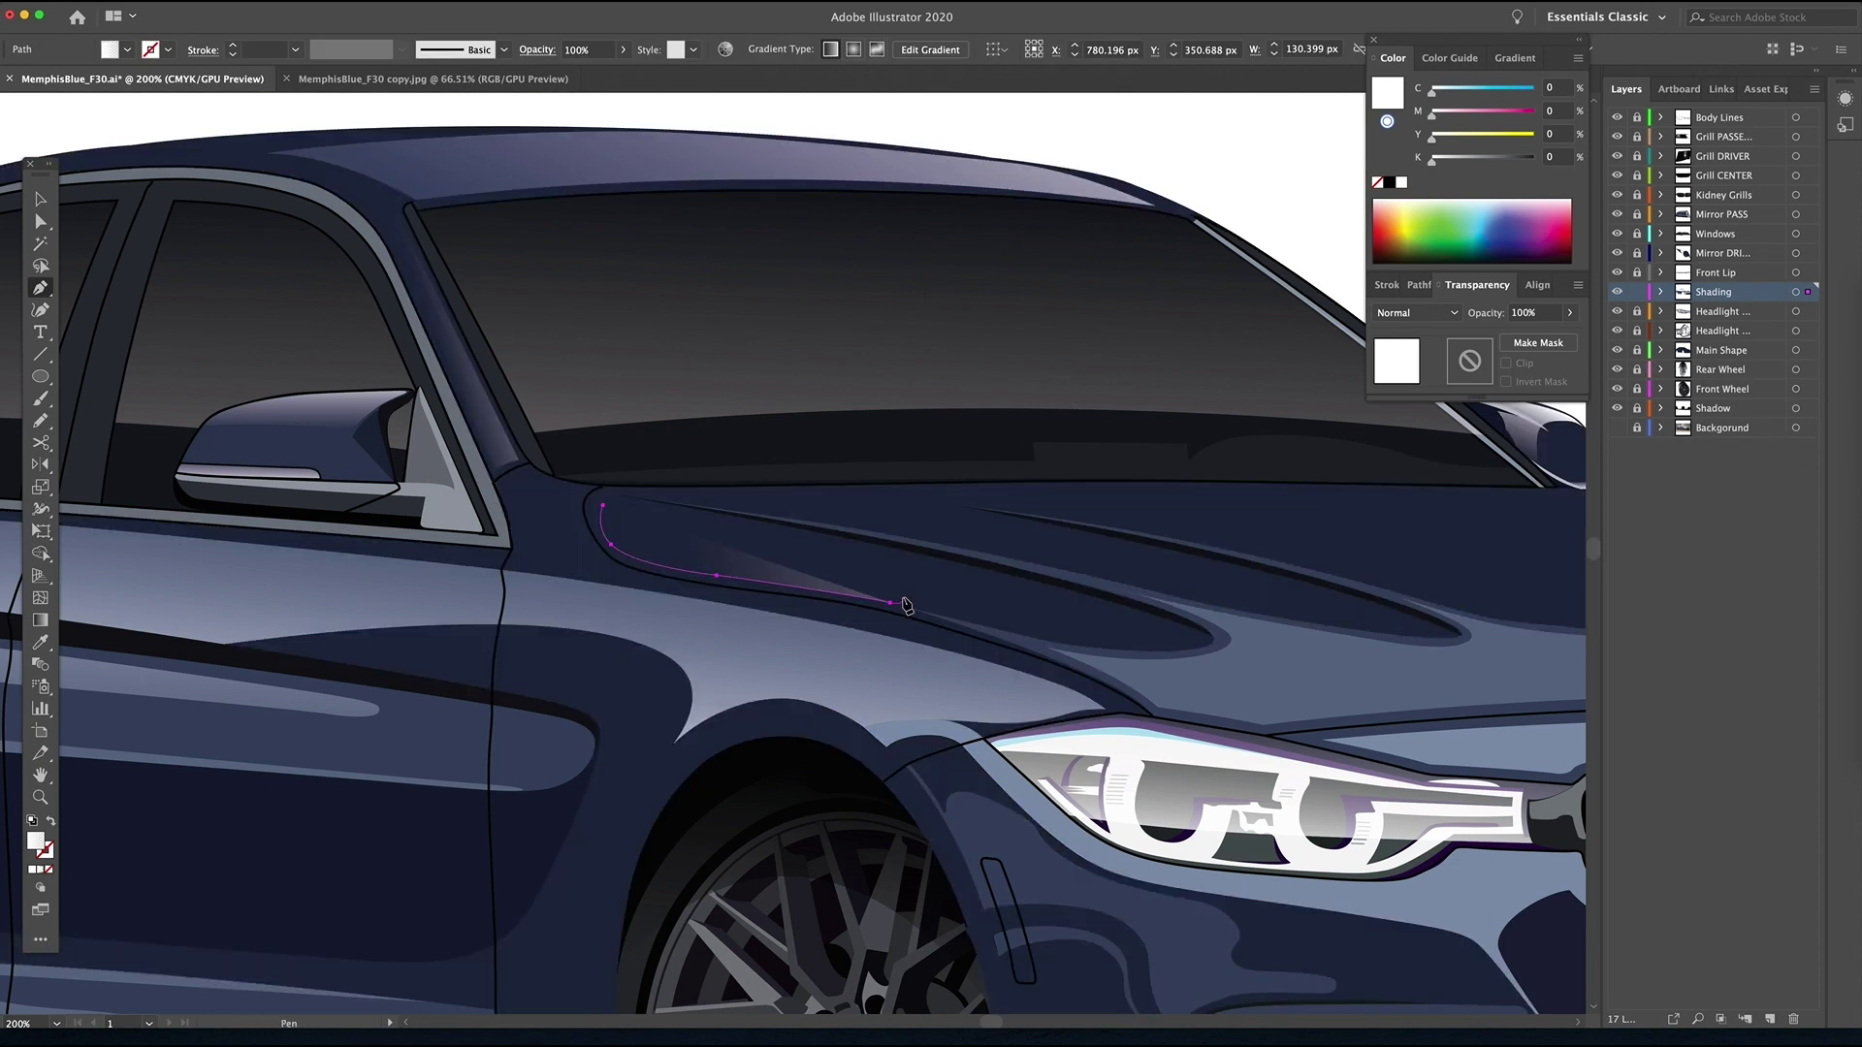
pyautogui.click(603, 505)
pyautogui.press('g')
pyautogui.moveTo(839, 463)
pyautogui.mouseDown()
pyautogui.moveTo(664, 579)
pyautogui.moveTo(624, 569)
pyautogui.moveTo(649, 586)
pyautogui.moveTo(656, 636)
pyautogui.mouseUp()
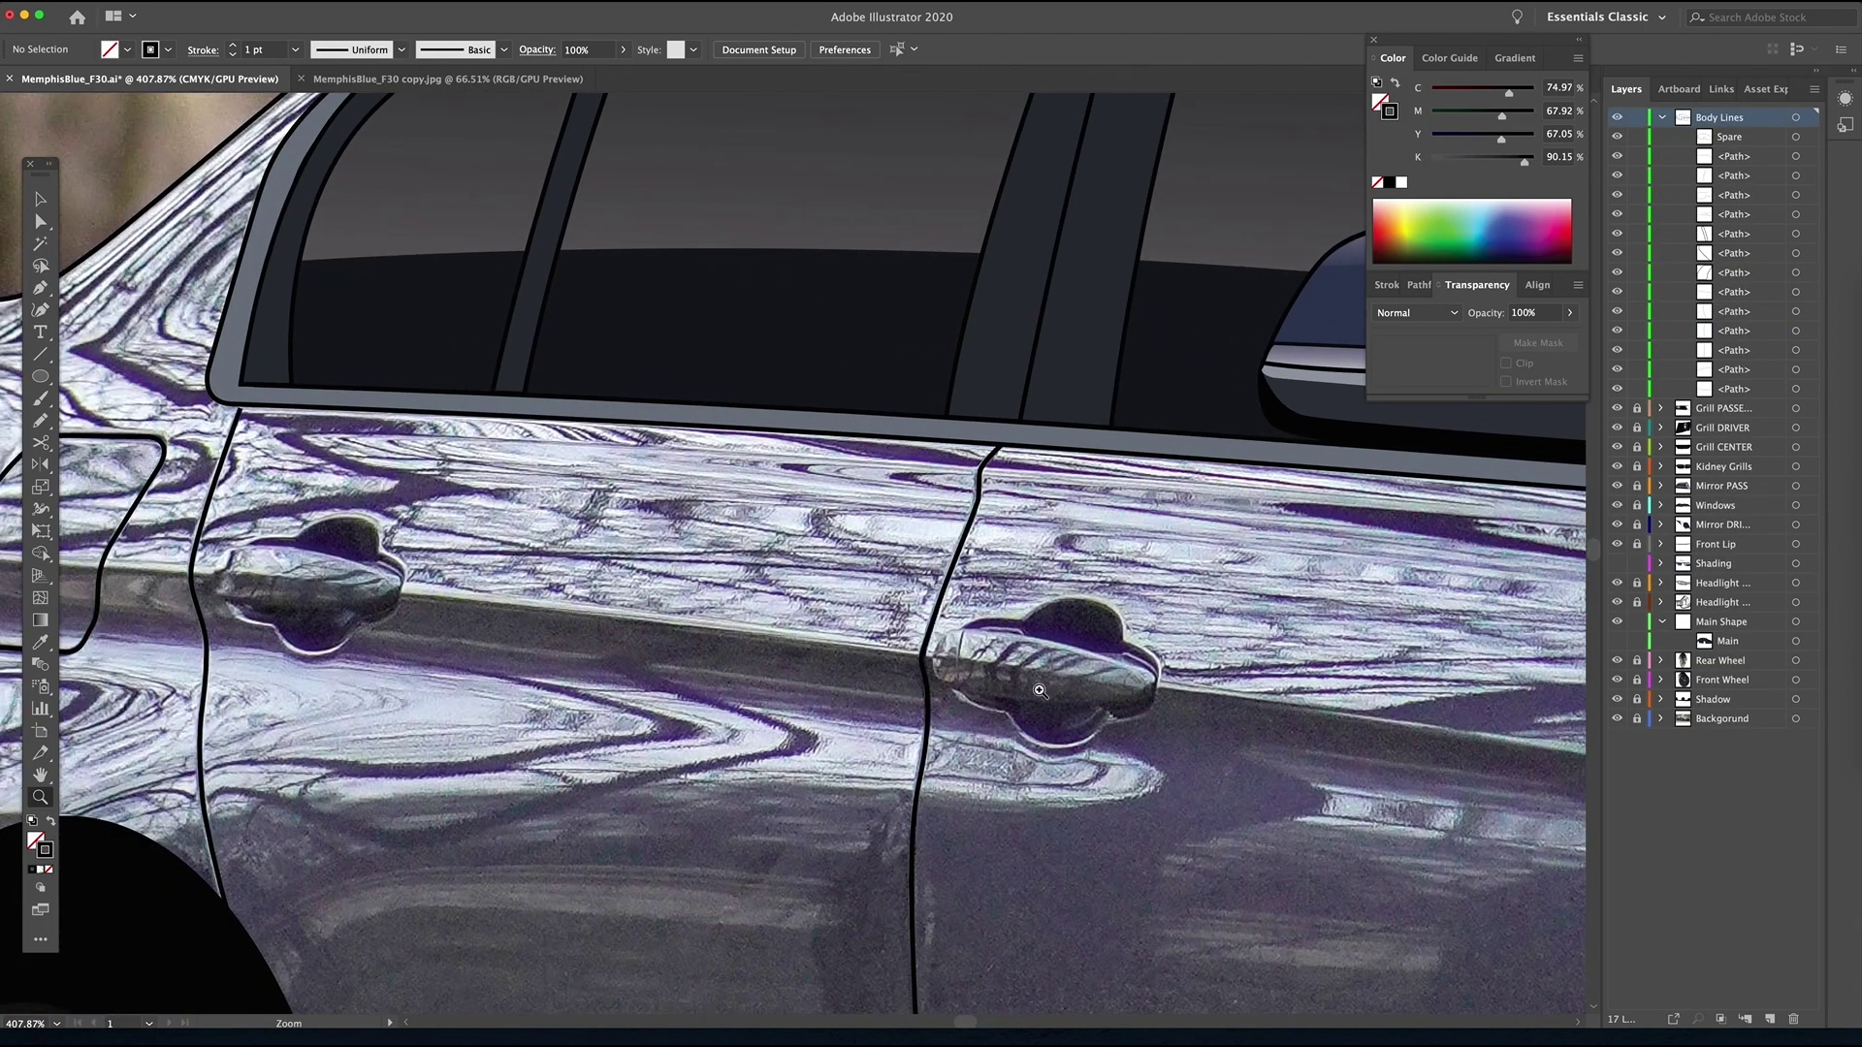
# - Create a new layer named Door Handles below the Body Lines layer
pyautogui.click(1040, 690)
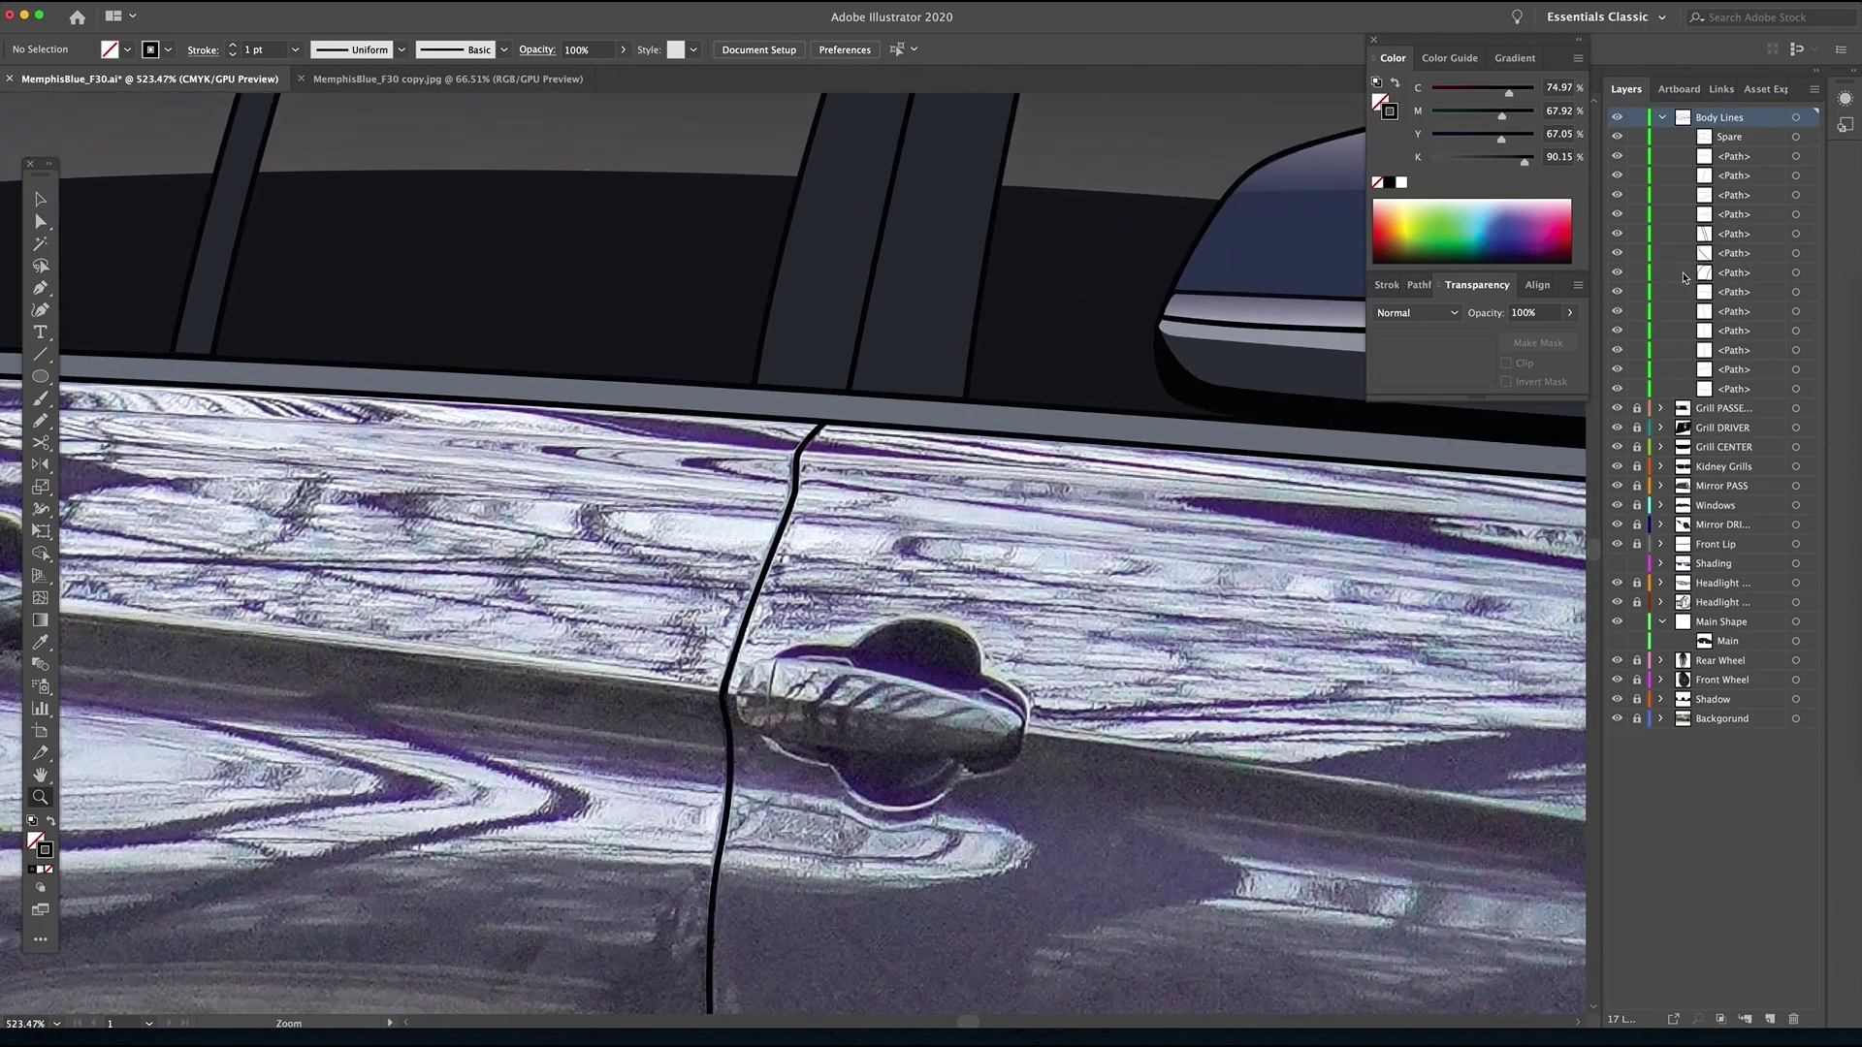
pyautogui.click(1660, 117)
pyautogui.click(1771, 1019)
pyautogui.doubleClick(1755, 136)
pyautogui.write('Door Handl')
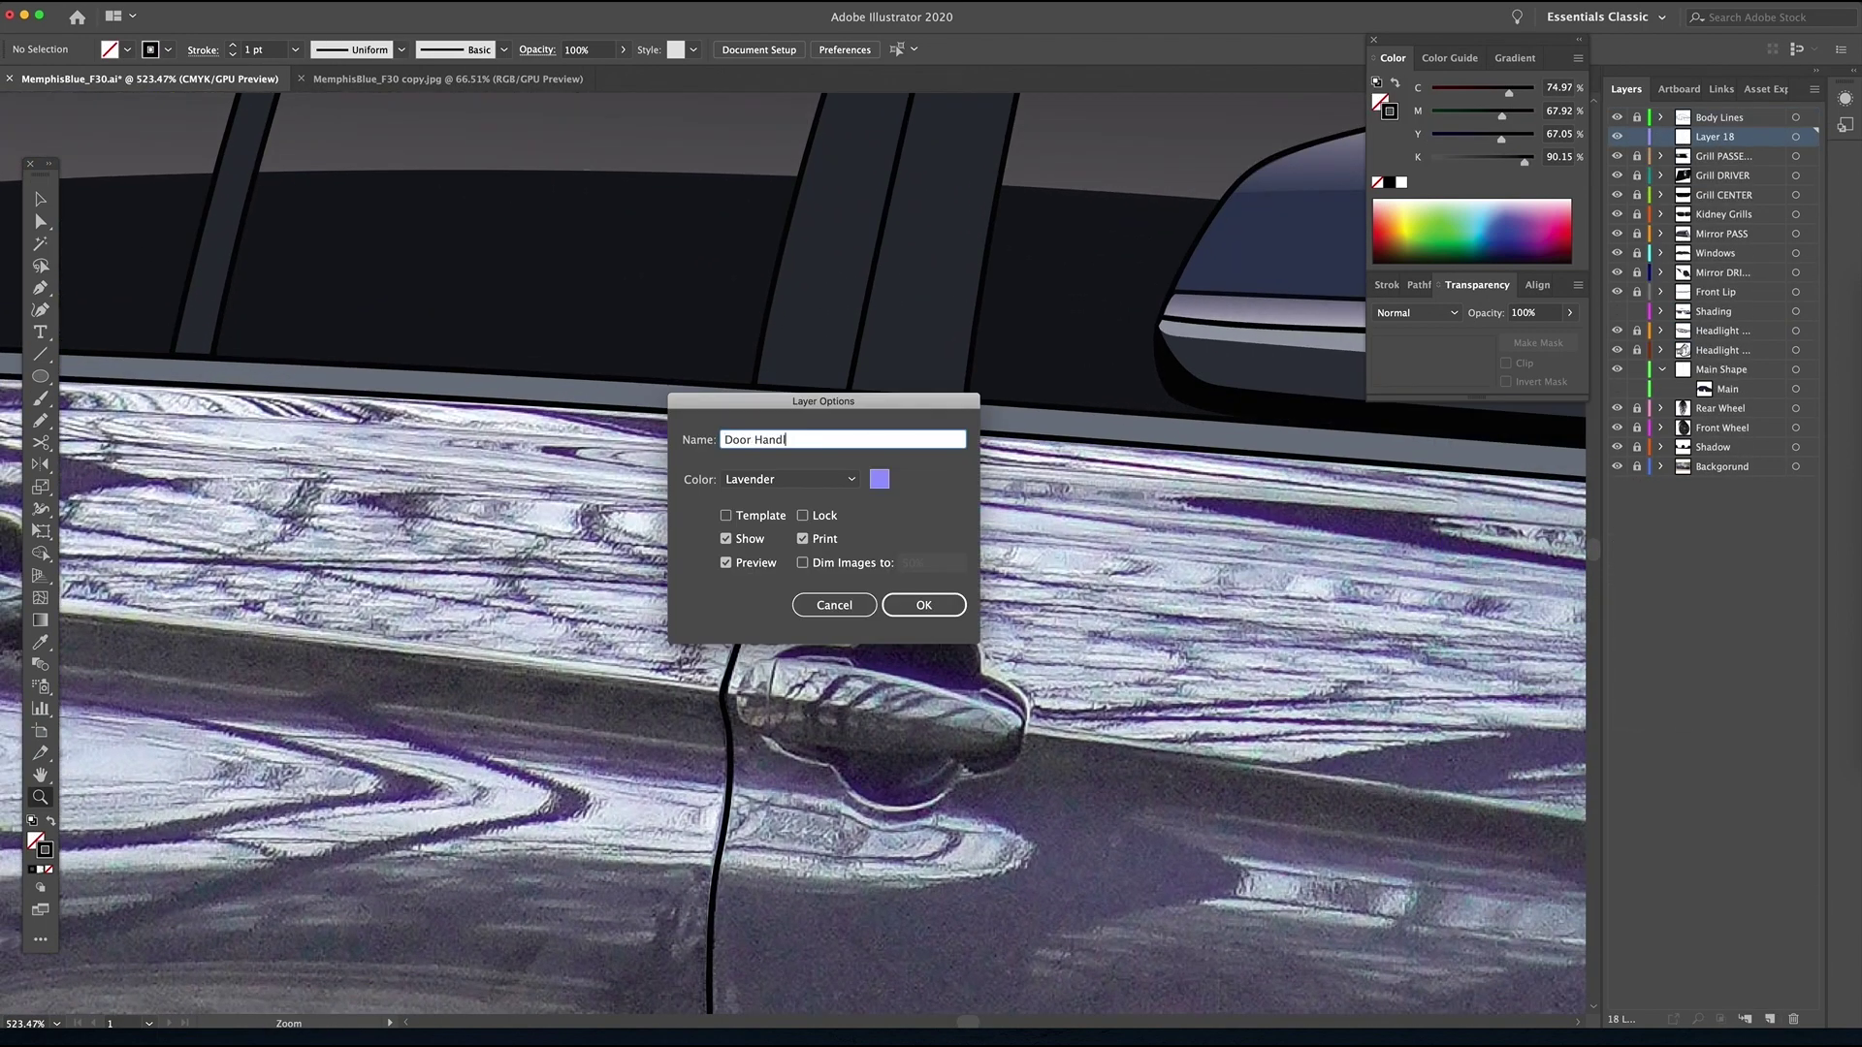
pyautogui.press('Return')
# - Trace the closed outline of the front door handle and its recess, and fill it with a sampled very dark blue
pyautogui.press('super+equal')
pyautogui.scroll(3, 795, 553)
pyautogui.press('p')
pyautogui.click(886, 573)
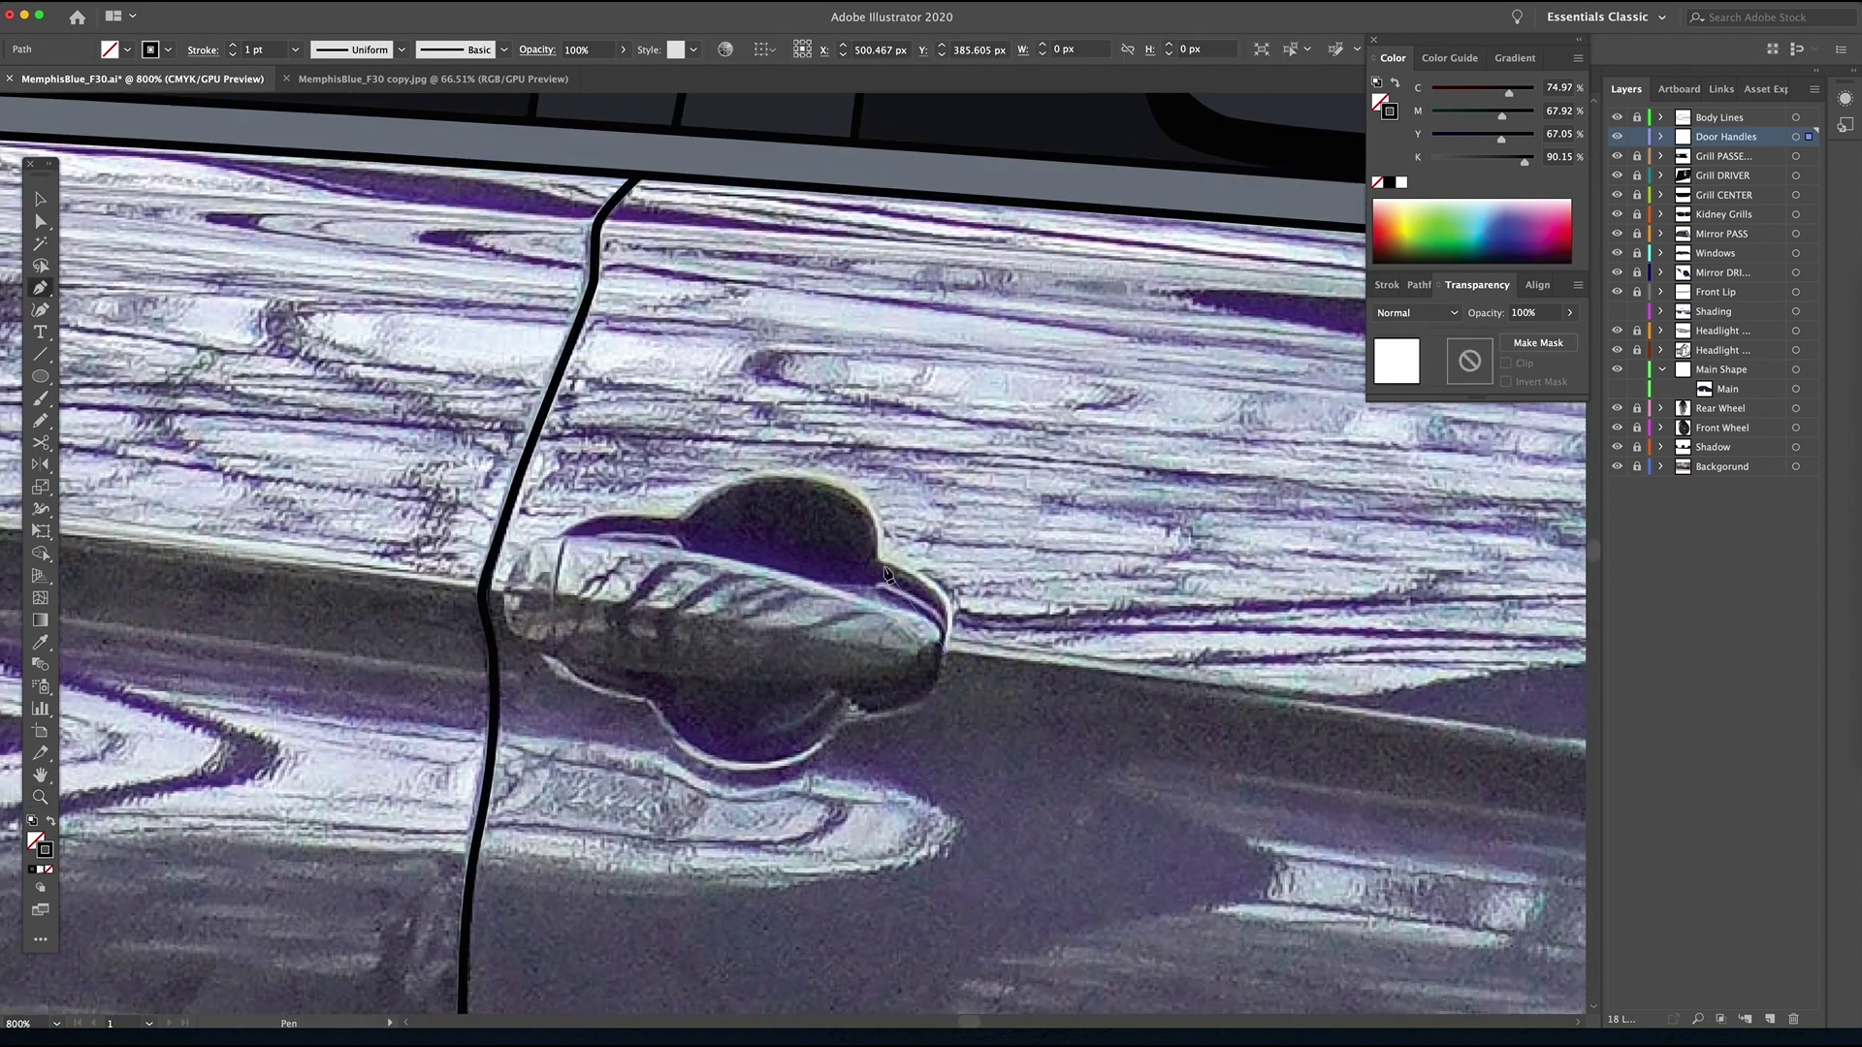
pyautogui.moveTo(787, 548); pyautogui.dragTo(825, 504)
pyautogui.click(682, 519)
pyautogui.click(550, 537)
pyautogui.click(541, 650)
pyautogui.click(645, 700)
pyautogui.click(743, 765)
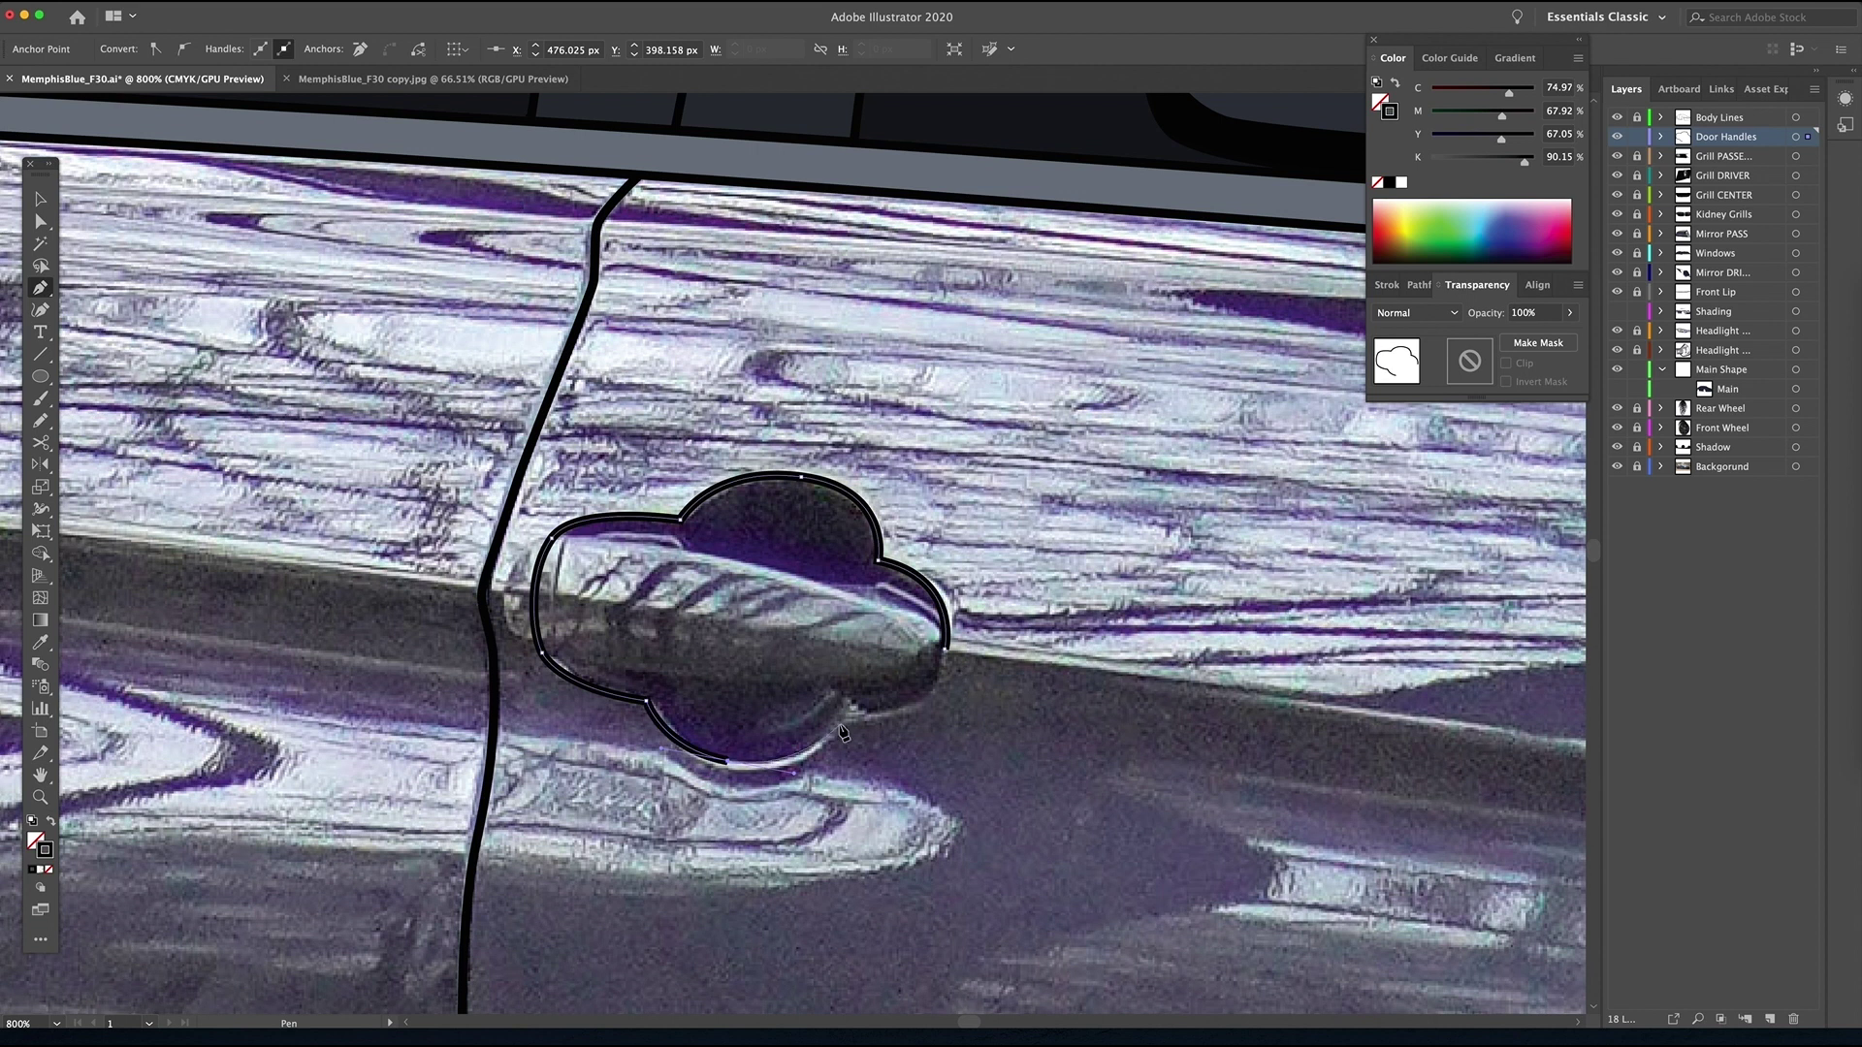
pyautogui.click(849, 705)
pyautogui.moveTo(944, 649); pyautogui.dragTo(937, 725)
pyautogui.press('i')
pyautogui.click(1192, 512)
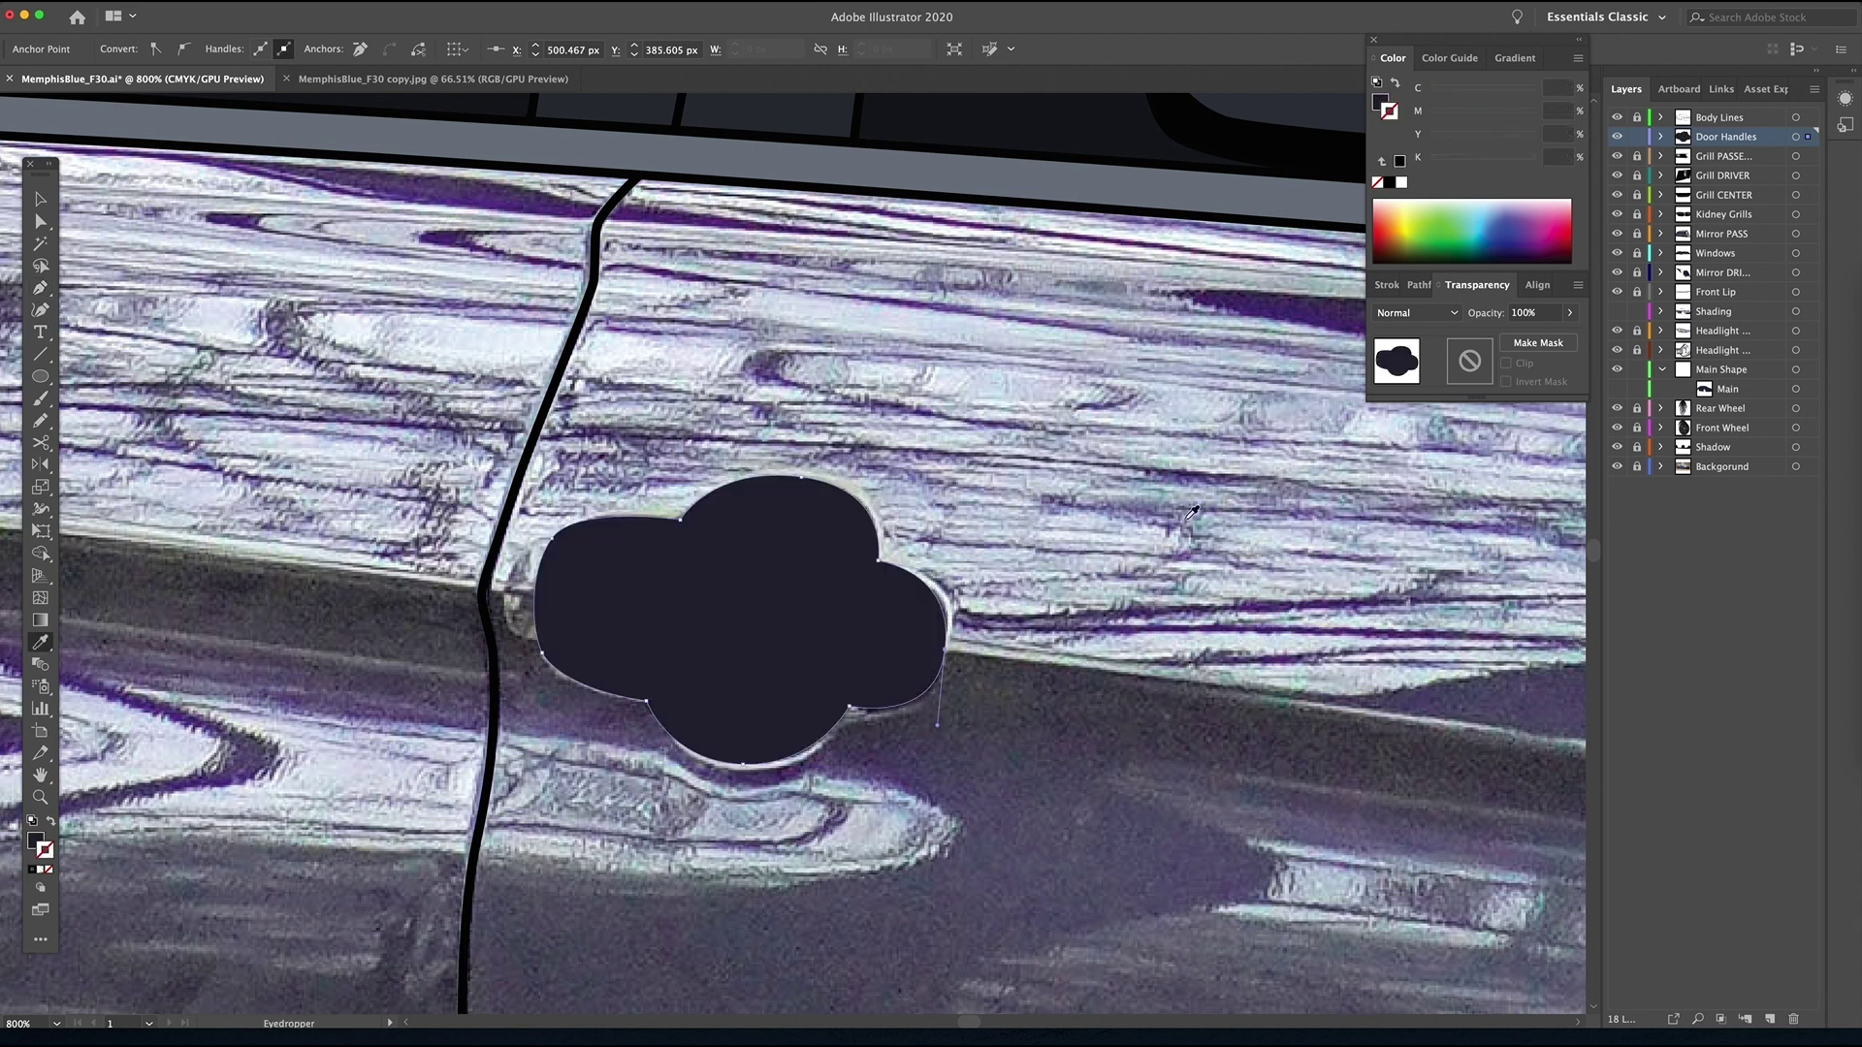
# - Hide the recess shape and trace the upper half of the front door handle as a closed path
pyautogui.click(1661, 137)
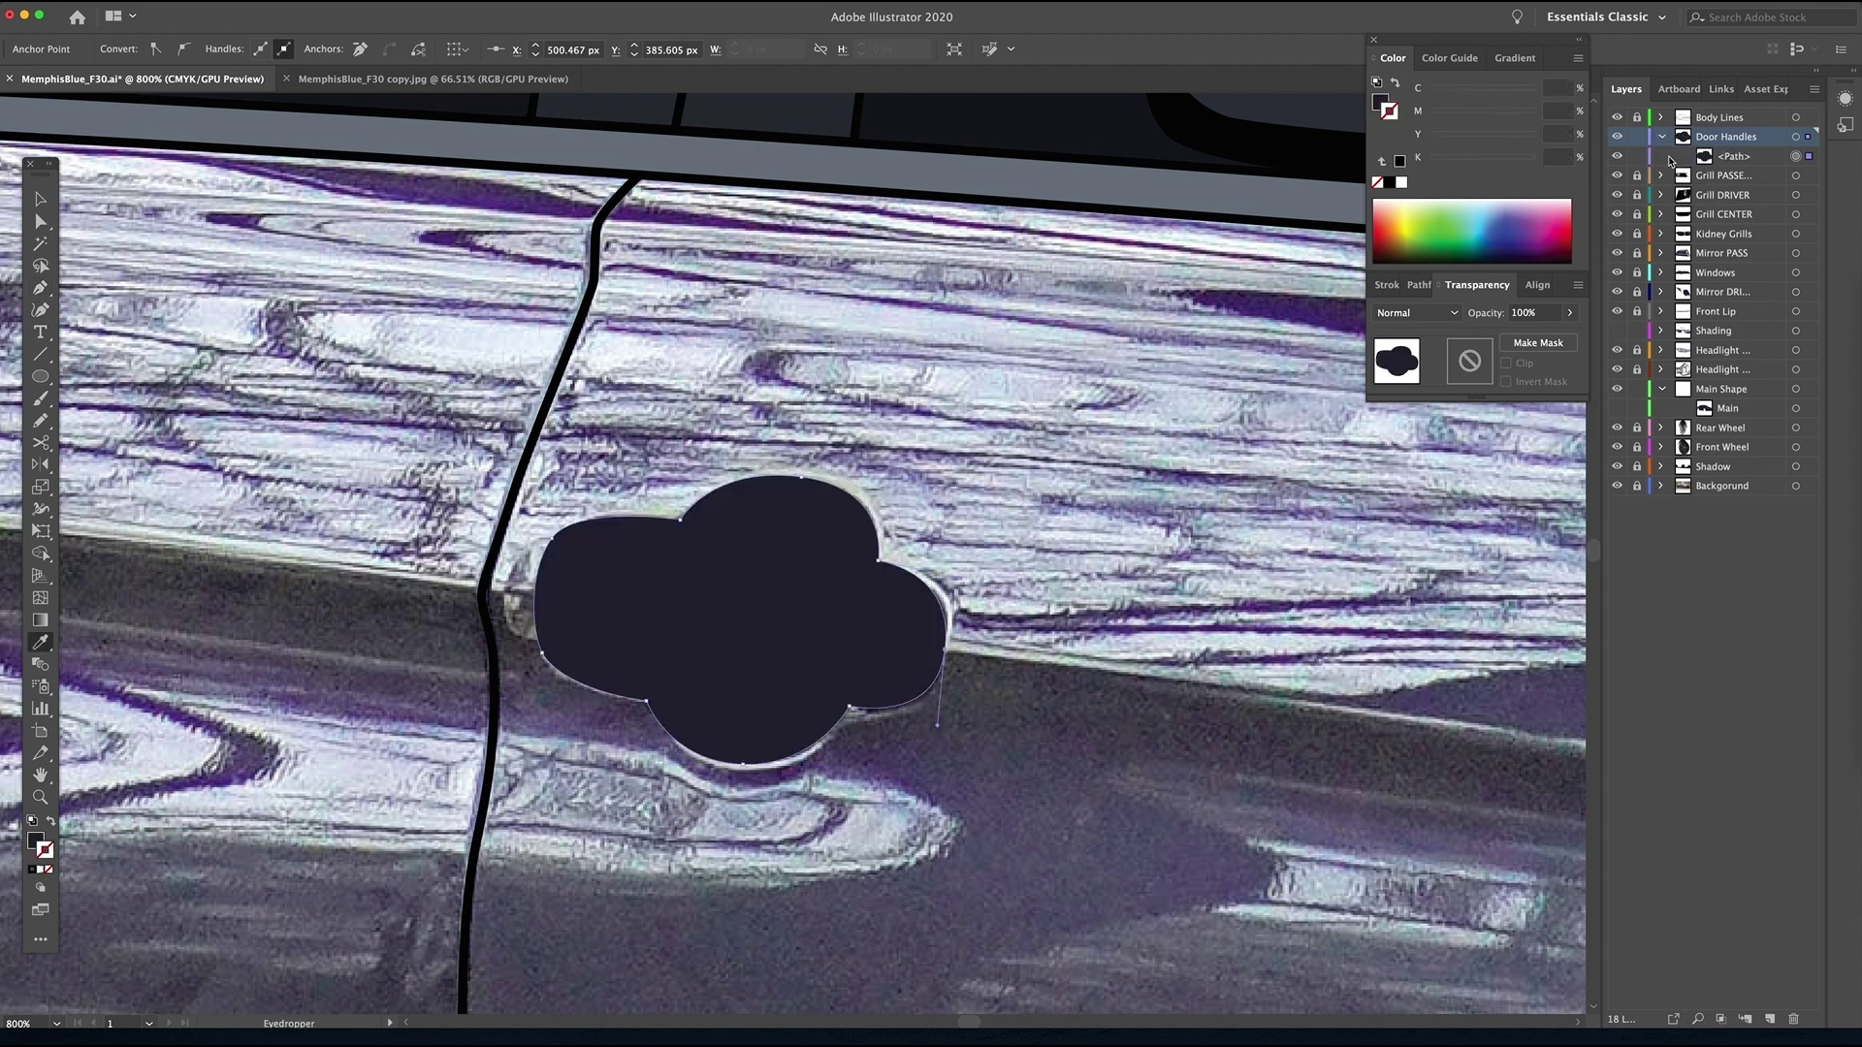
pyautogui.click(1616, 157)
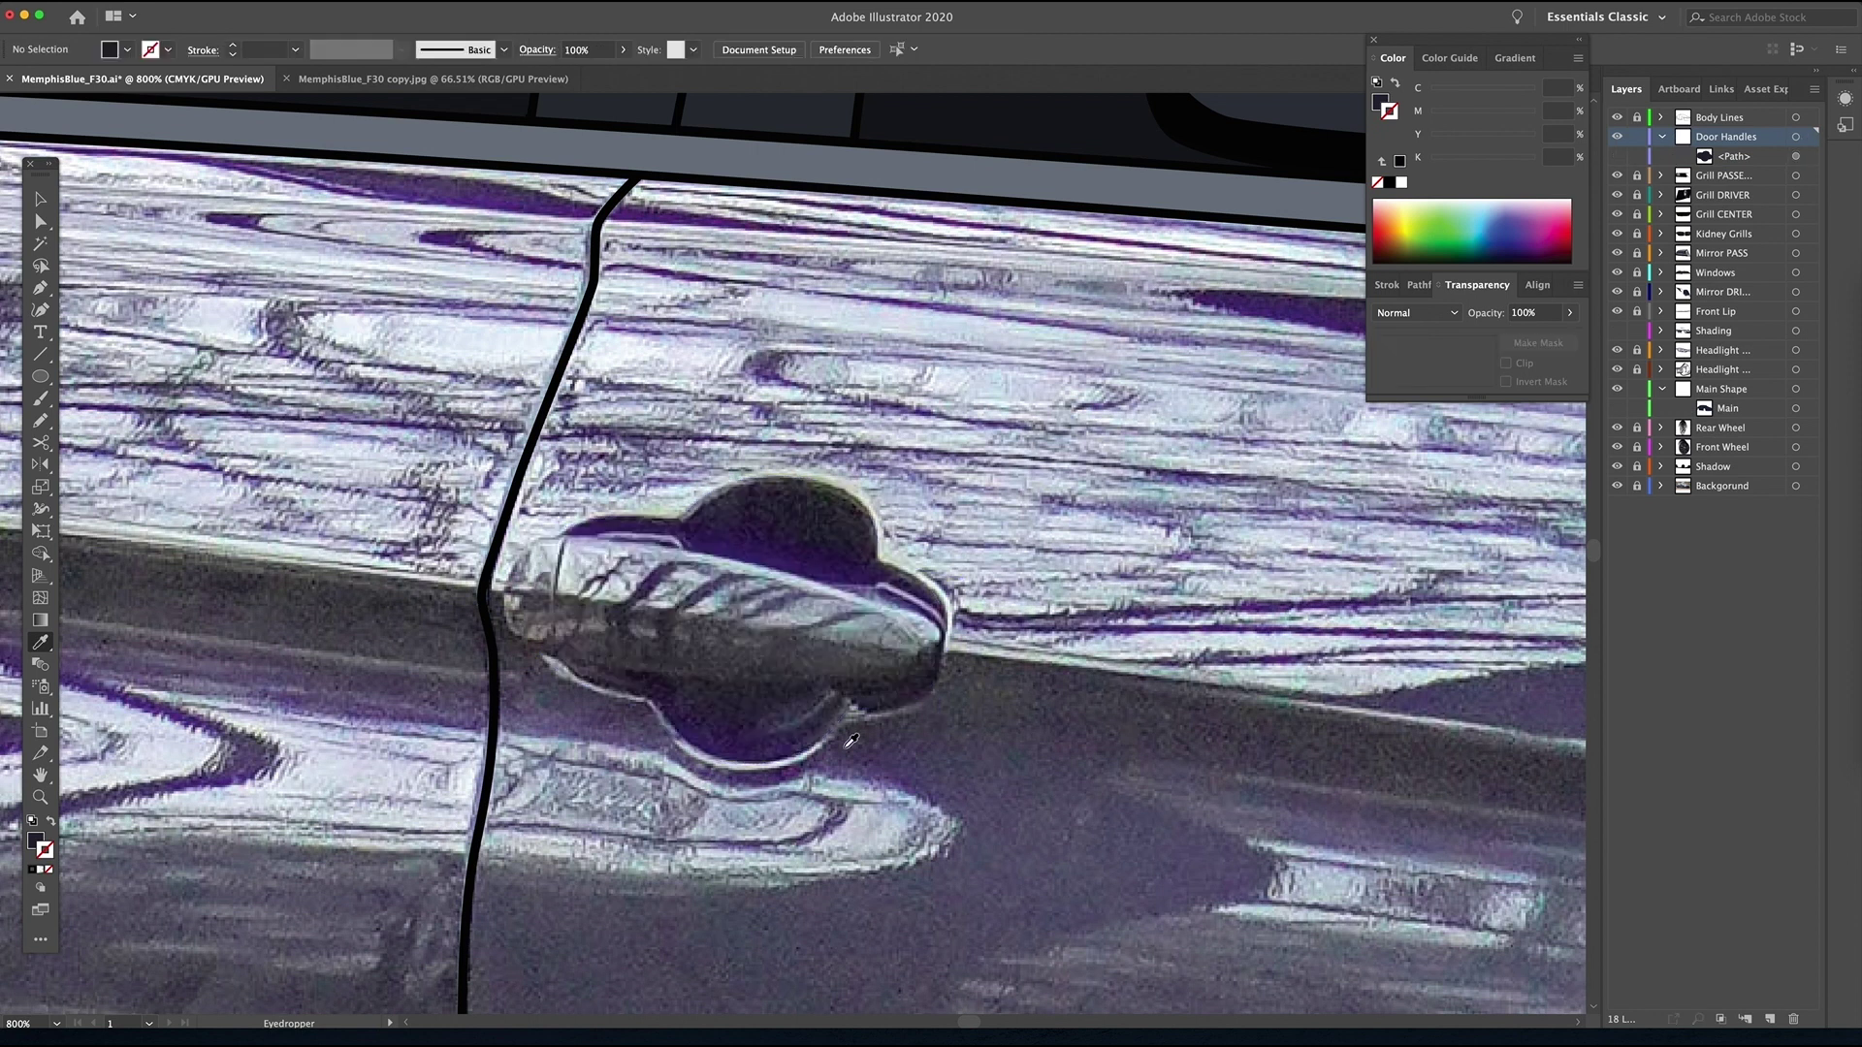
pyautogui.press('v')
pyautogui.press('p')
pyautogui.click(937, 659)
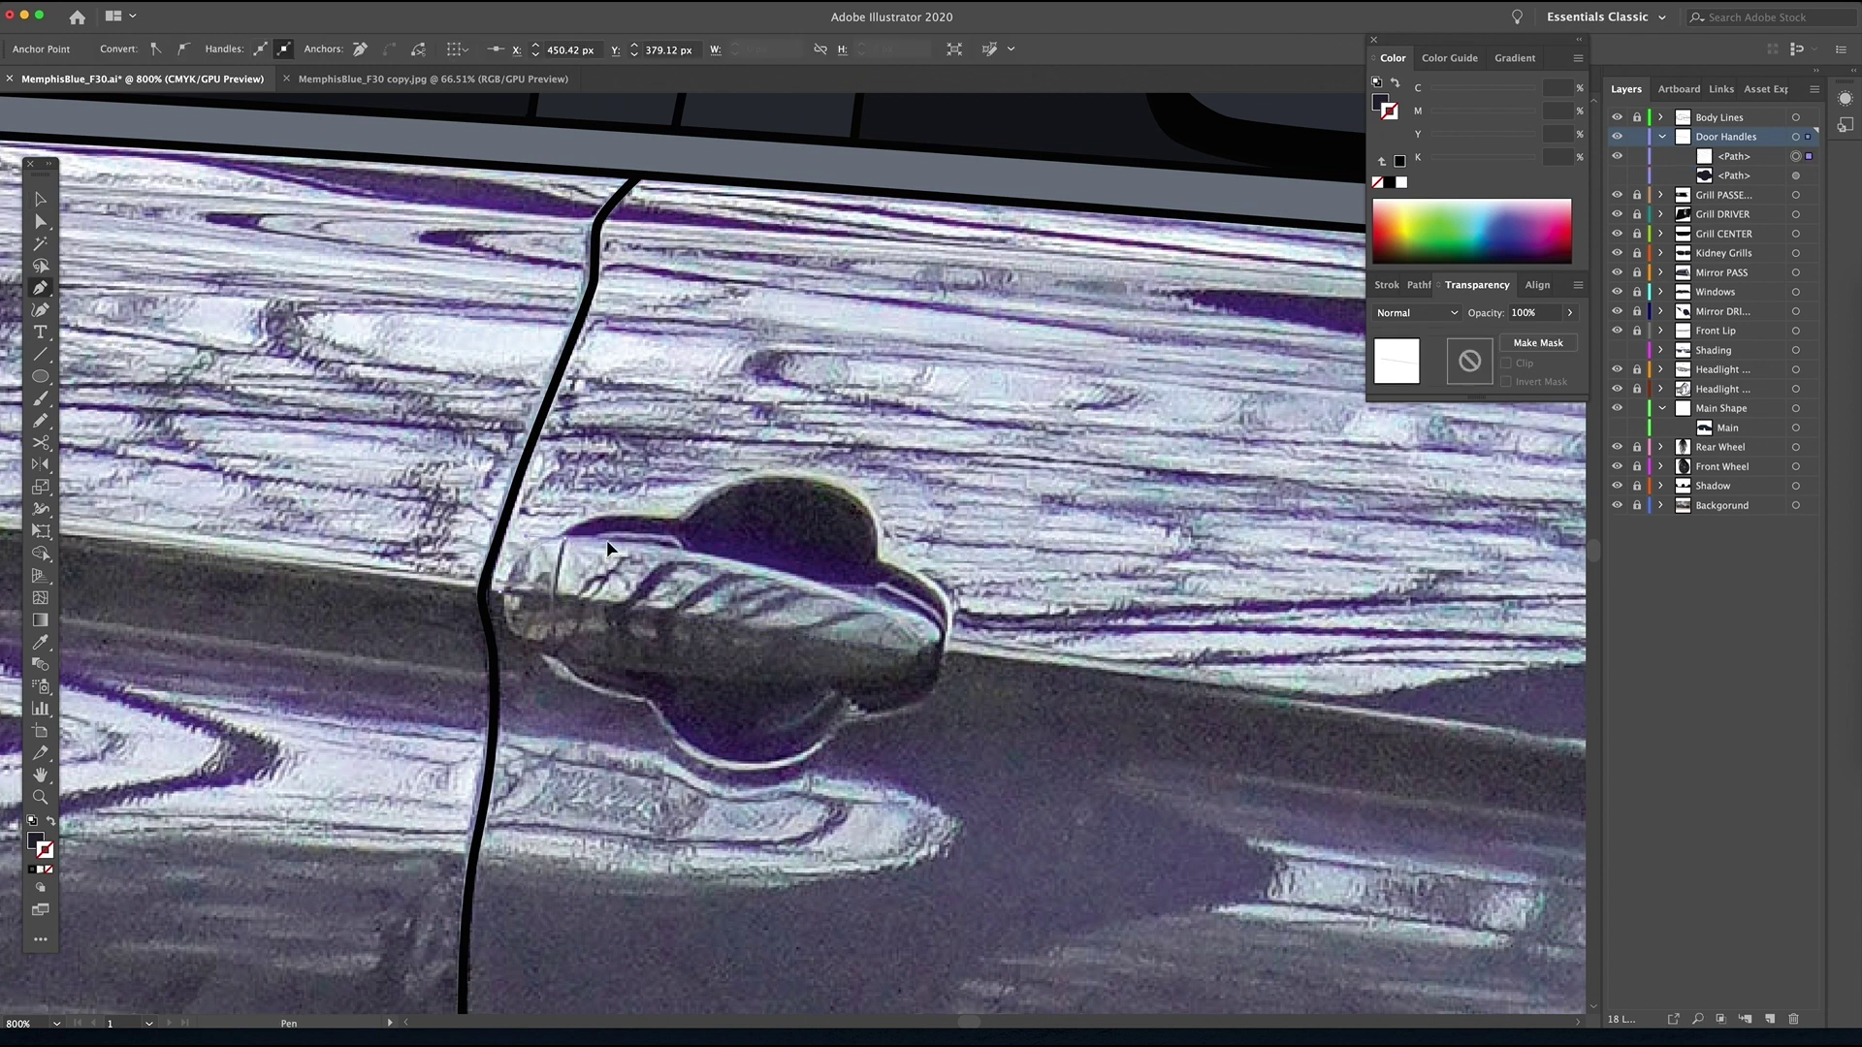
pyautogui.click(643, 553)
pyautogui.click(937, 658)
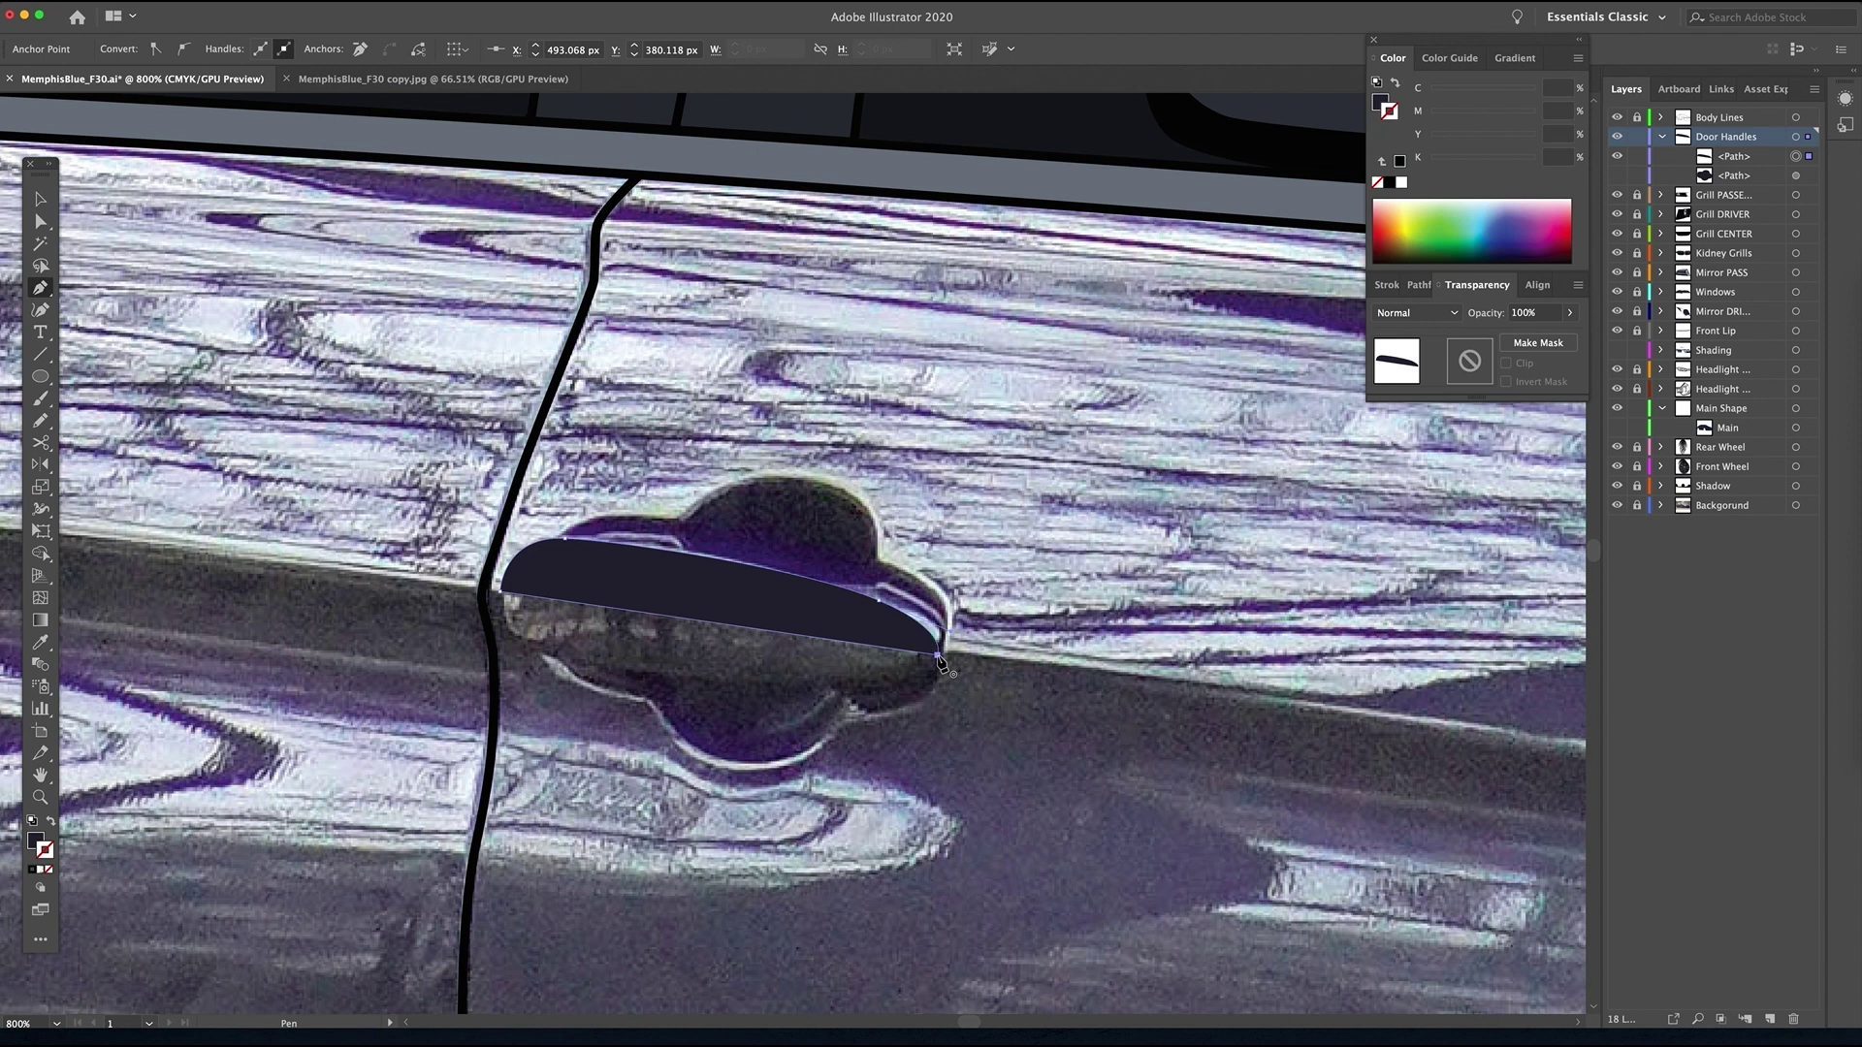
# - Fill the upper handle shape with a grey sampled from the photo and place it back over the handle
pyautogui.press('o')
pyautogui.moveTo(719, 525); pyautogui.dragTo(850, 467)
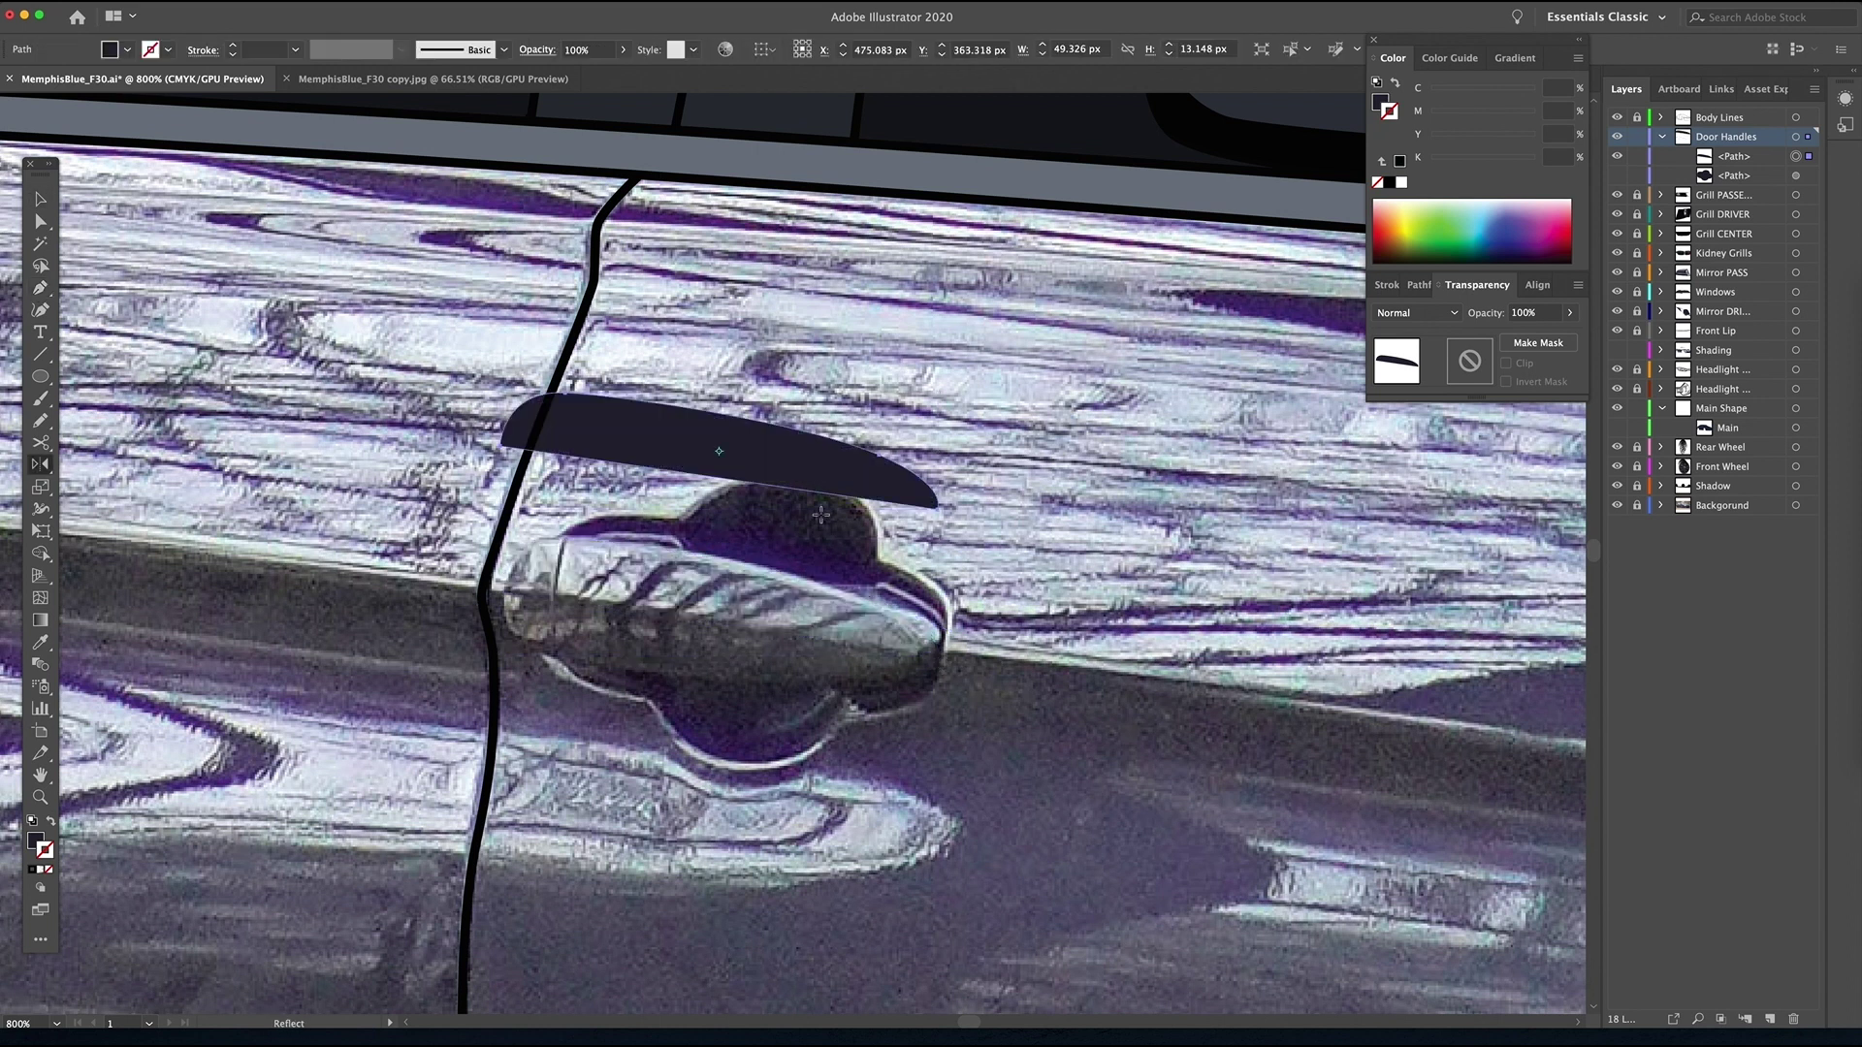
pyautogui.press('i')
pyautogui.click(669, 593)
pyautogui.press('v')
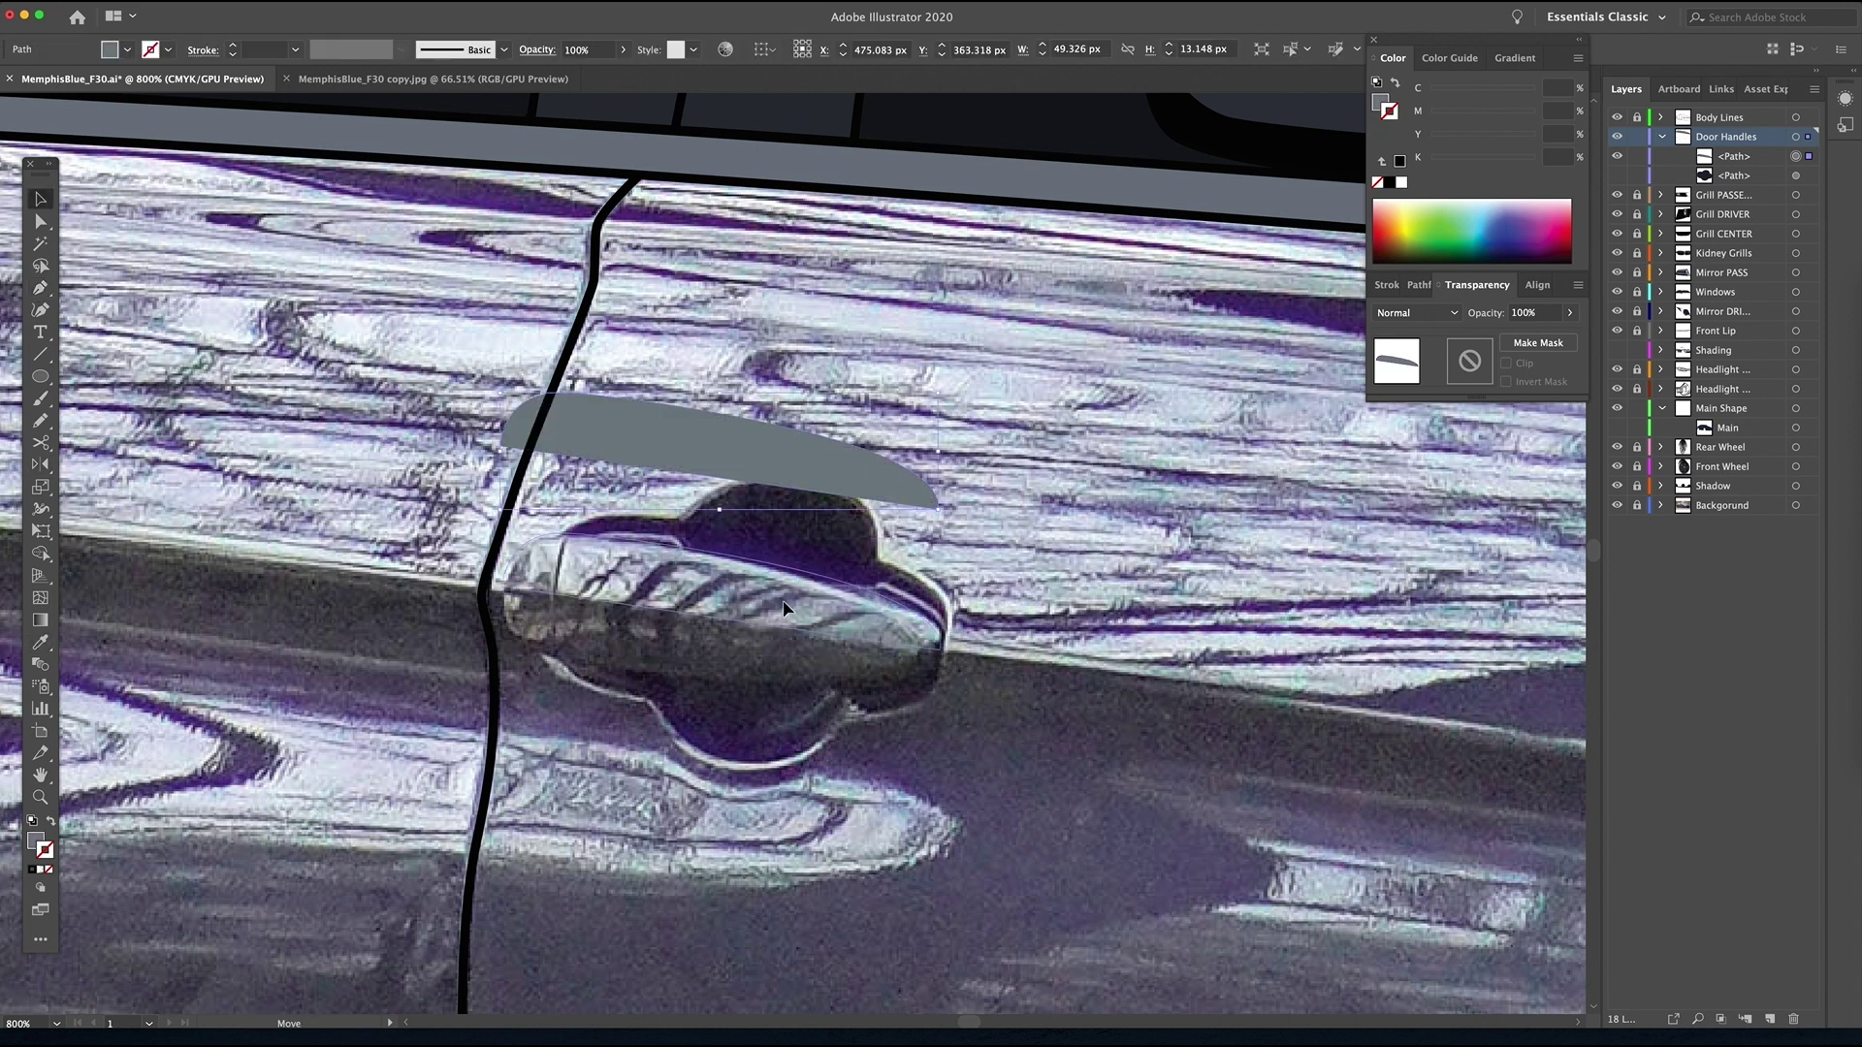
pyautogui.moveTo(737, 451); pyautogui.dragTo(737, 594)
# - Draw the lower half of the door handle as a closed grey shape and hide the finished handle halves
pyautogui.press('p')
pyautogui.click(939, 654)
pyautogui.moveTo(858, 686); pyautogui.dragTo(793, 690)
pyautogui.moveTo(565, 661); pyautogui.dragTo(508, 651)
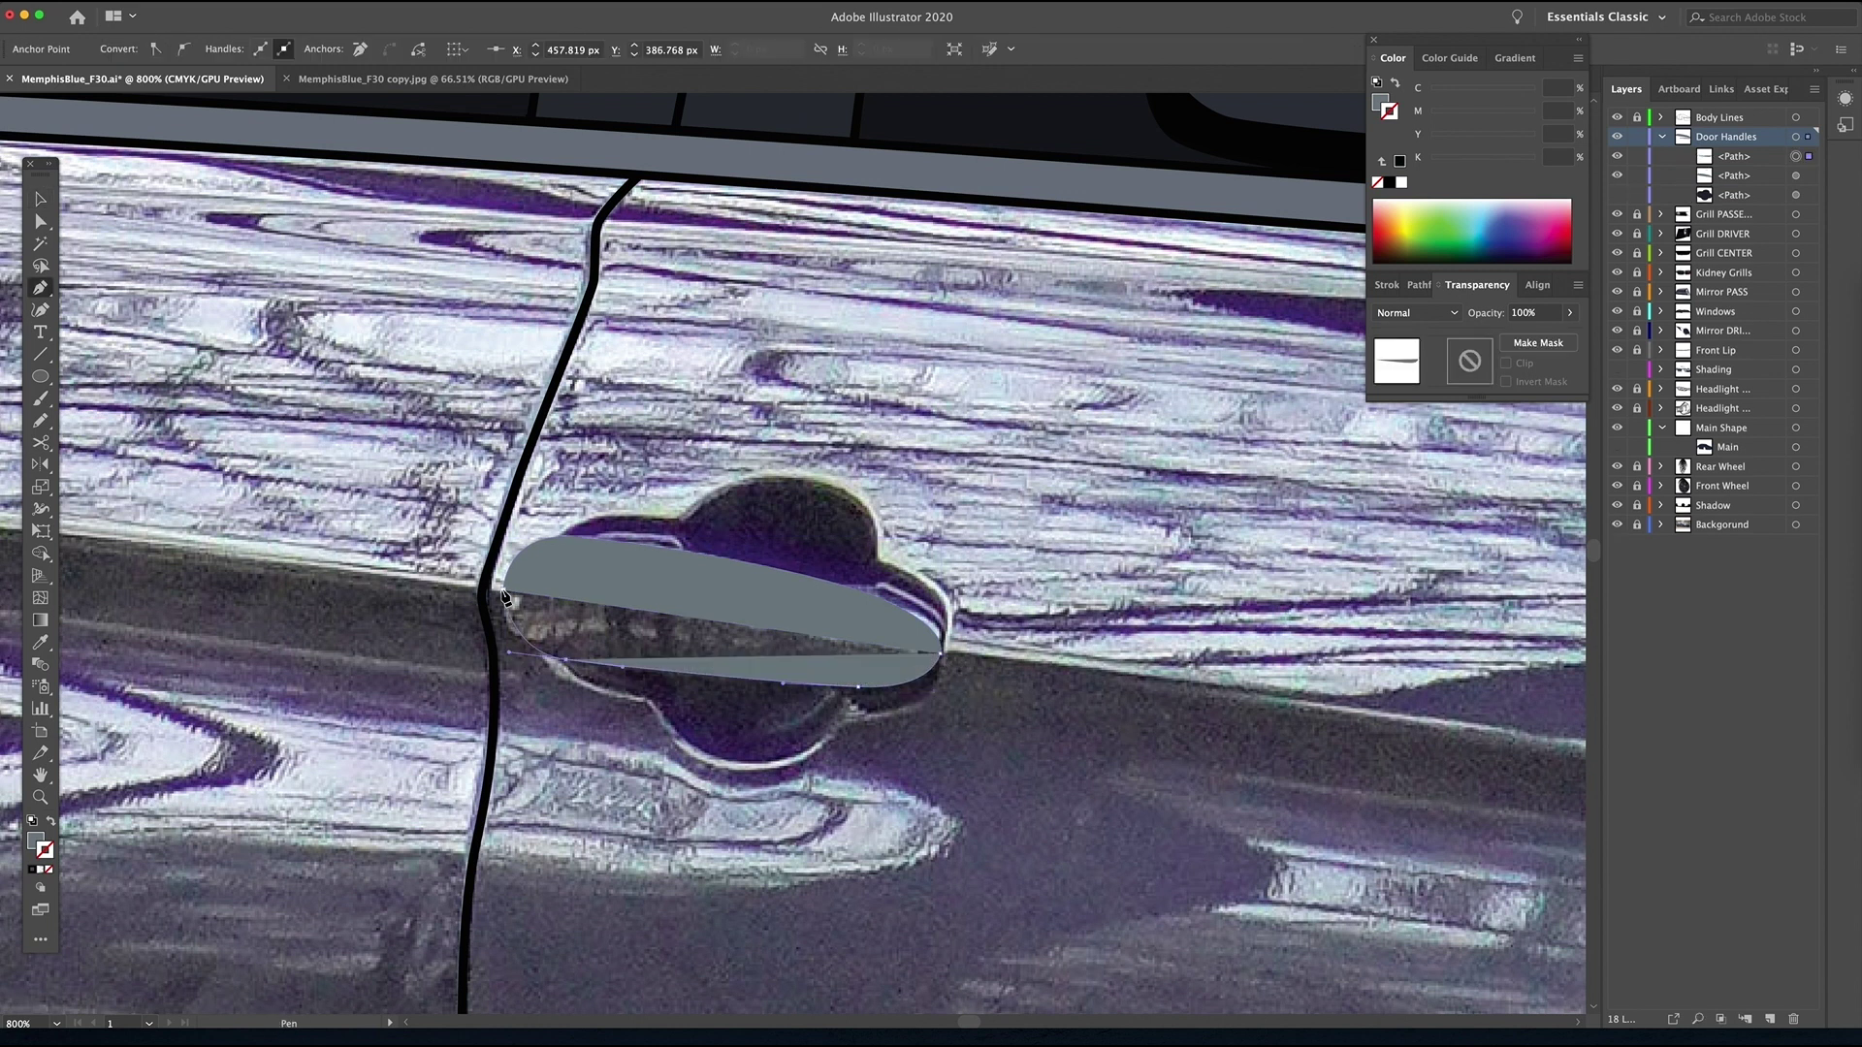
pyautogui.click(505, 597)
pyautogui.click(941, 660)
pyautogui.press('v')
pyautogui.click(1617, 158)
# - Draw the short seam line across the handle's rear end as an unfilled 1 pt black stroke with round caps
pyautogui.press('p')
pyautogui.click(561, 539)
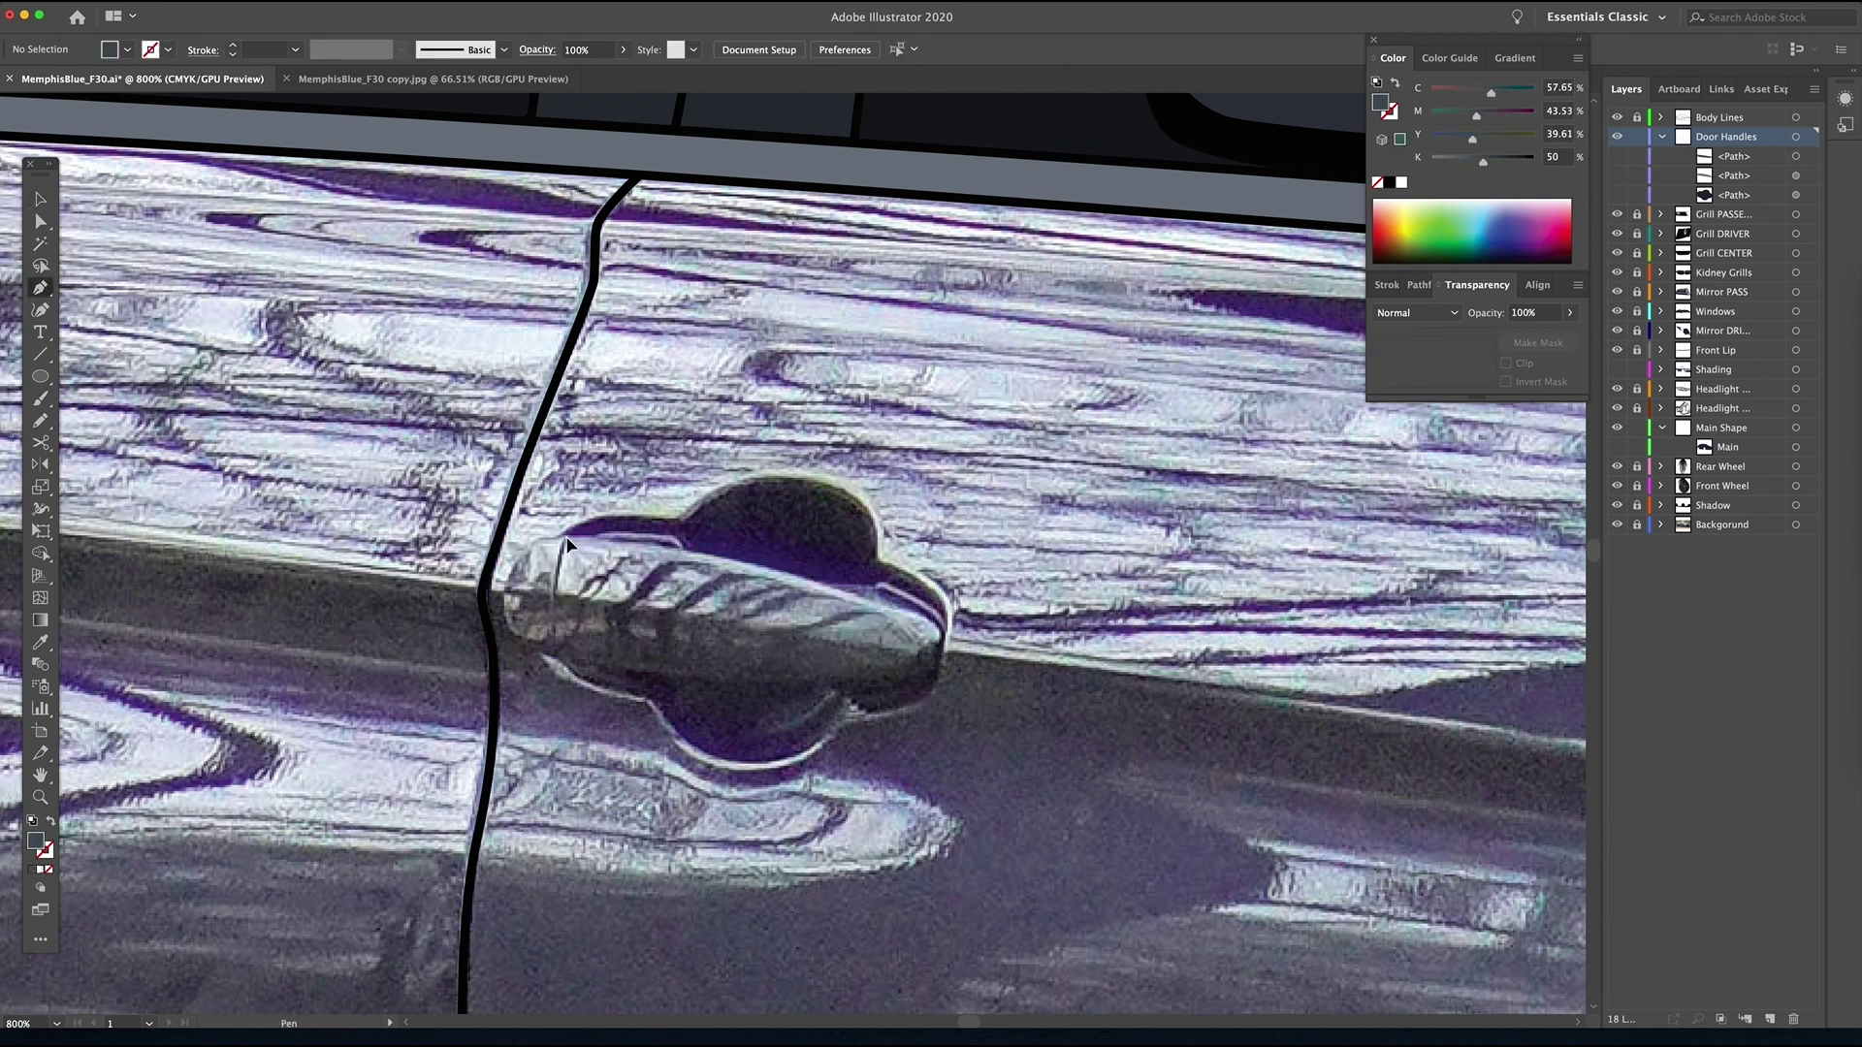
pyautogui.click(553, 655)
pyautogui.hotkey('shift', 'x')
pyautogui.doubleClick(43, 850)
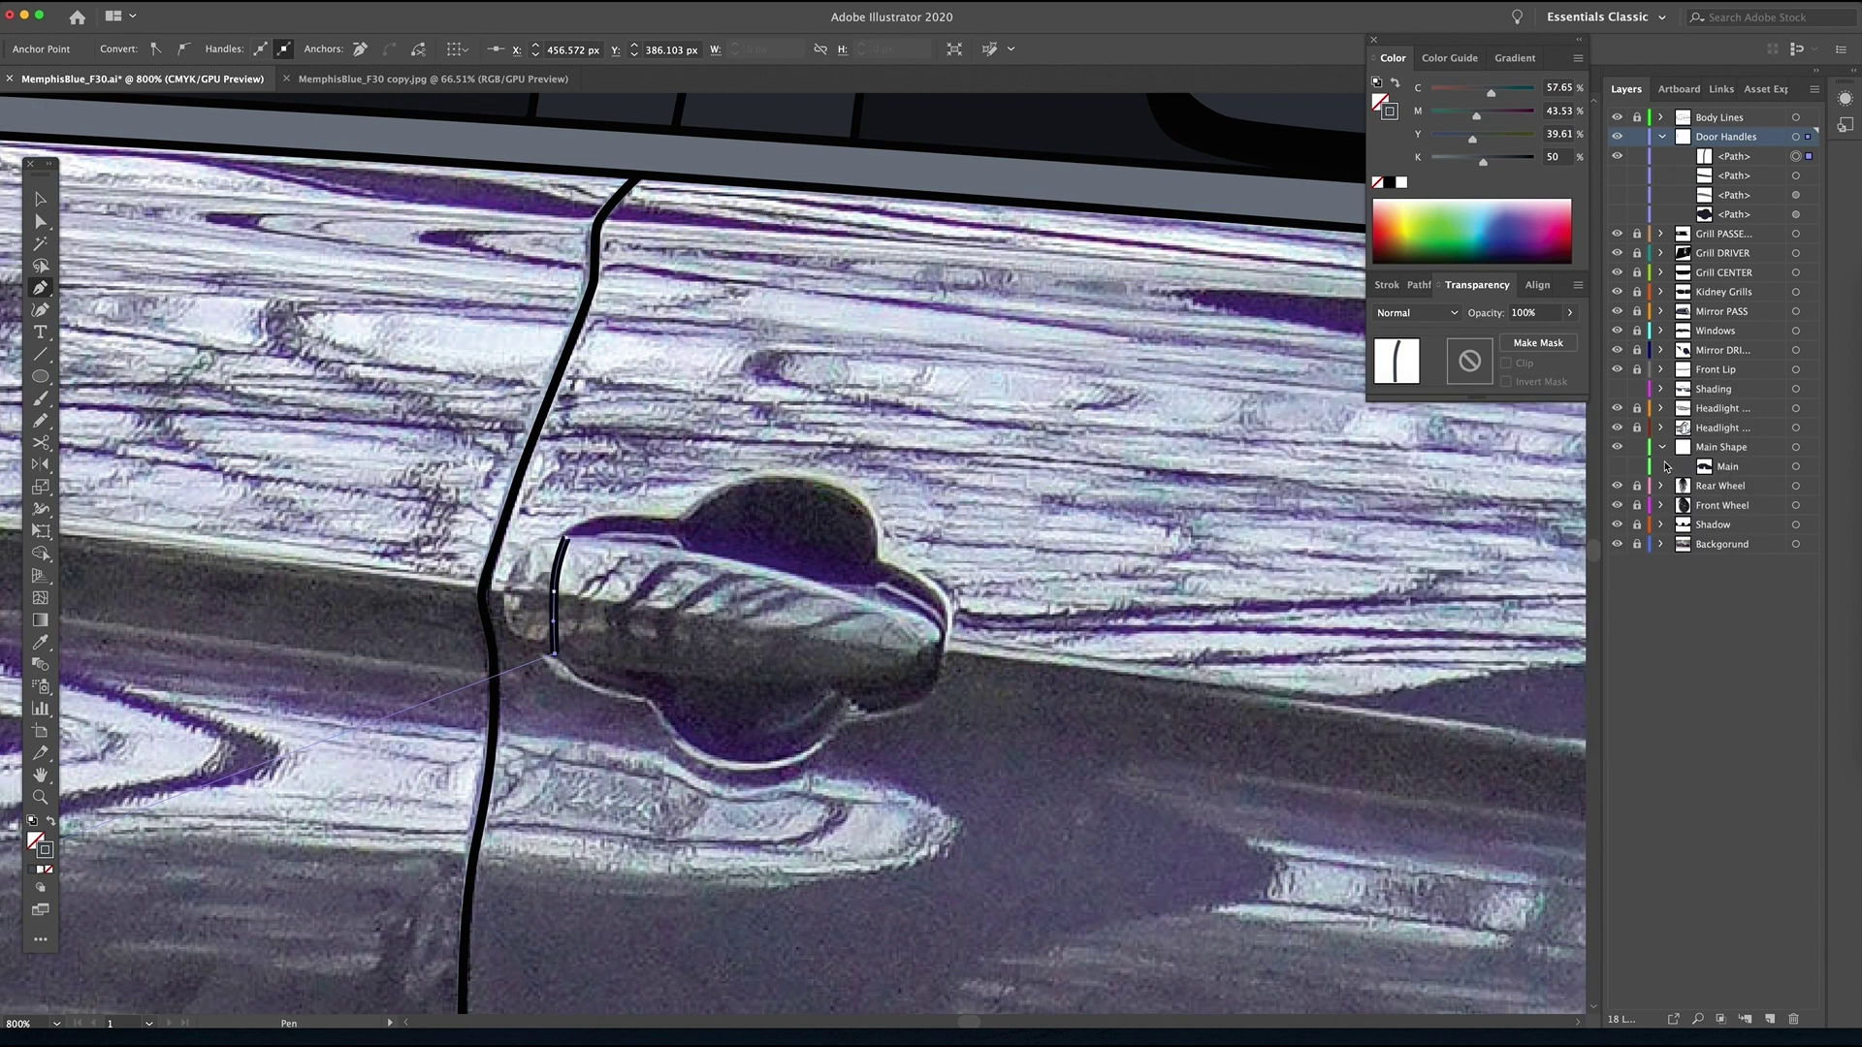
pyautogui.click(1662, 456)
pyautogui.press('v')
pyautogui.click(1387, 285)
pyautogui.click(1464, 337)
pyautogui.click(913, 459)
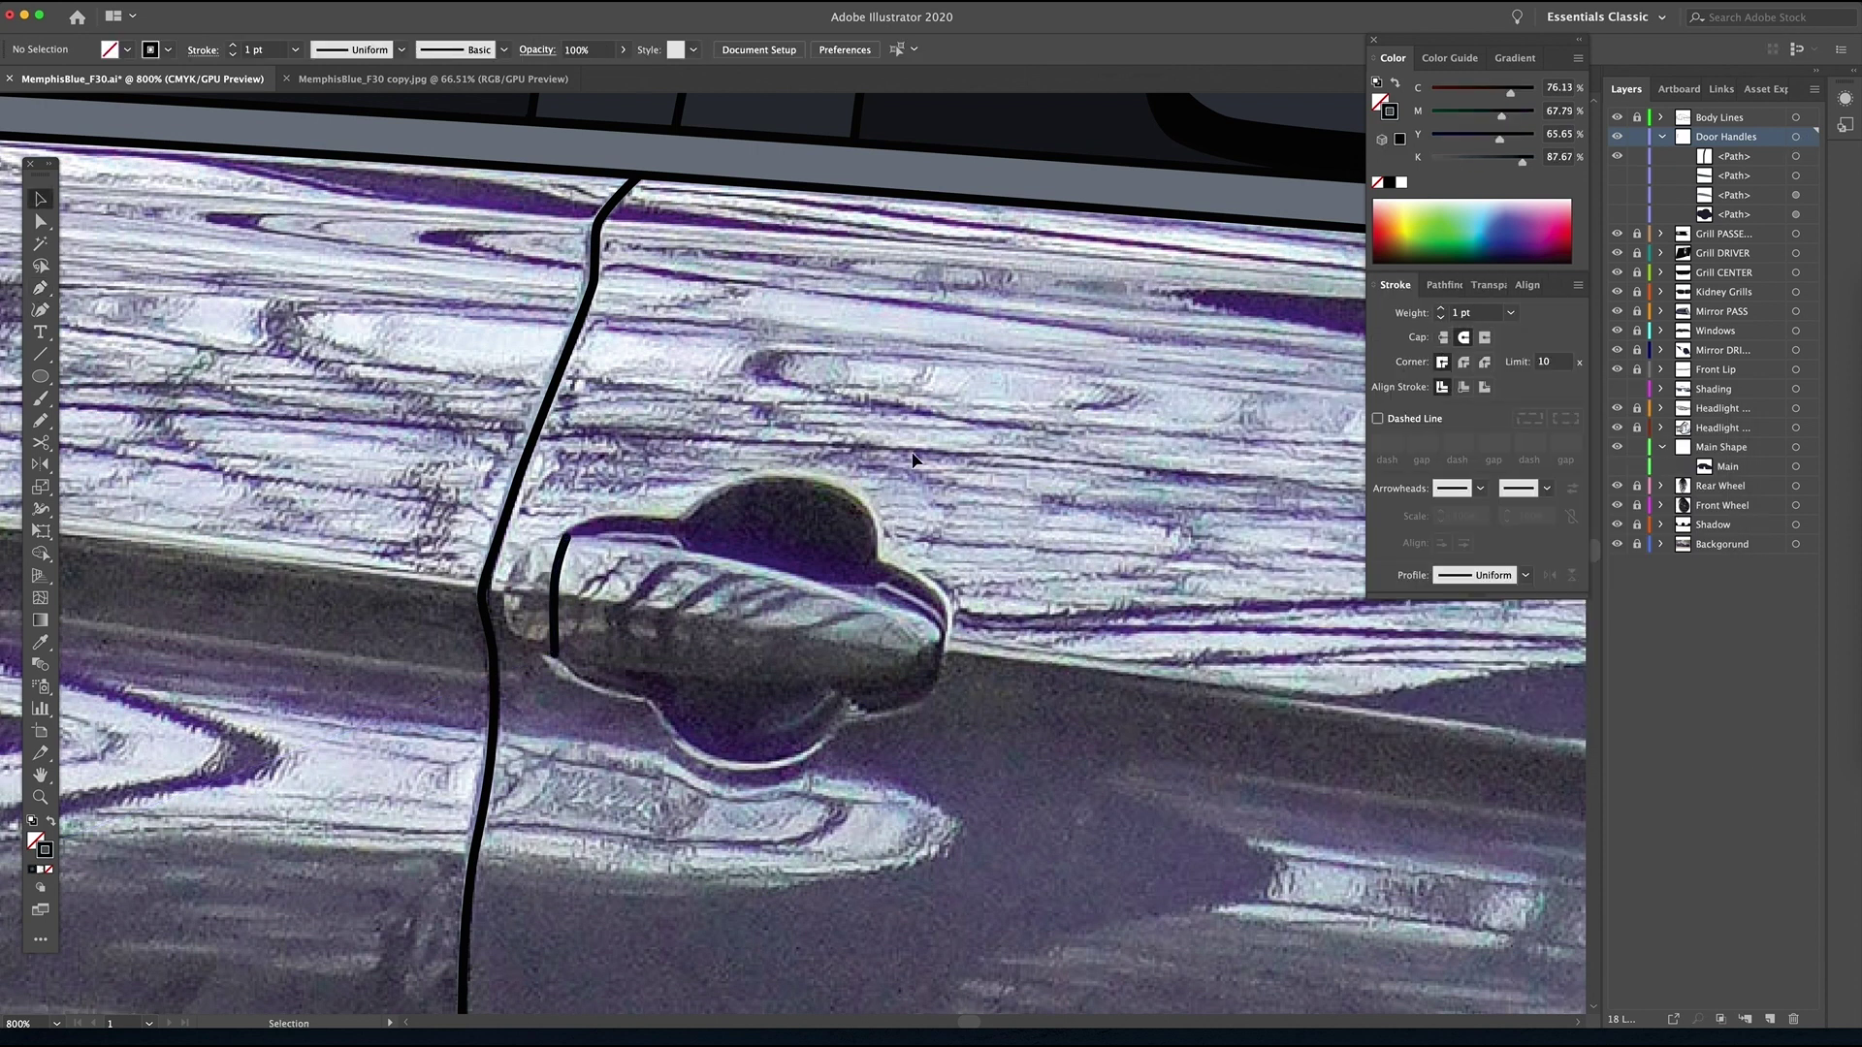
# - Draw a thin curved highlight along the lower edge of the handle recess and fill it with a sampled light grey
pyautogui.press('z')
pyautogui.click(786, 752)
pyautogui.click(41, 225)
pyautogui.press('p')
pyautogui.click(423, 399)
pyautogui.moveTo(586, 469); pyautogui.dragTo(695, 556)
pyautogui.moveTo(857, 509); pyautogui.dragTo(878, 490)
pyautogui.click(855, 534)
pyautogui.moveTo(663, 566); pyautogui.dragTo(555, 525)
pyautogui.click(578, 490)
pyautogui.click(424, 412)
pyautogui.scroll(3, 423, 412)
pyautogui.press('i')
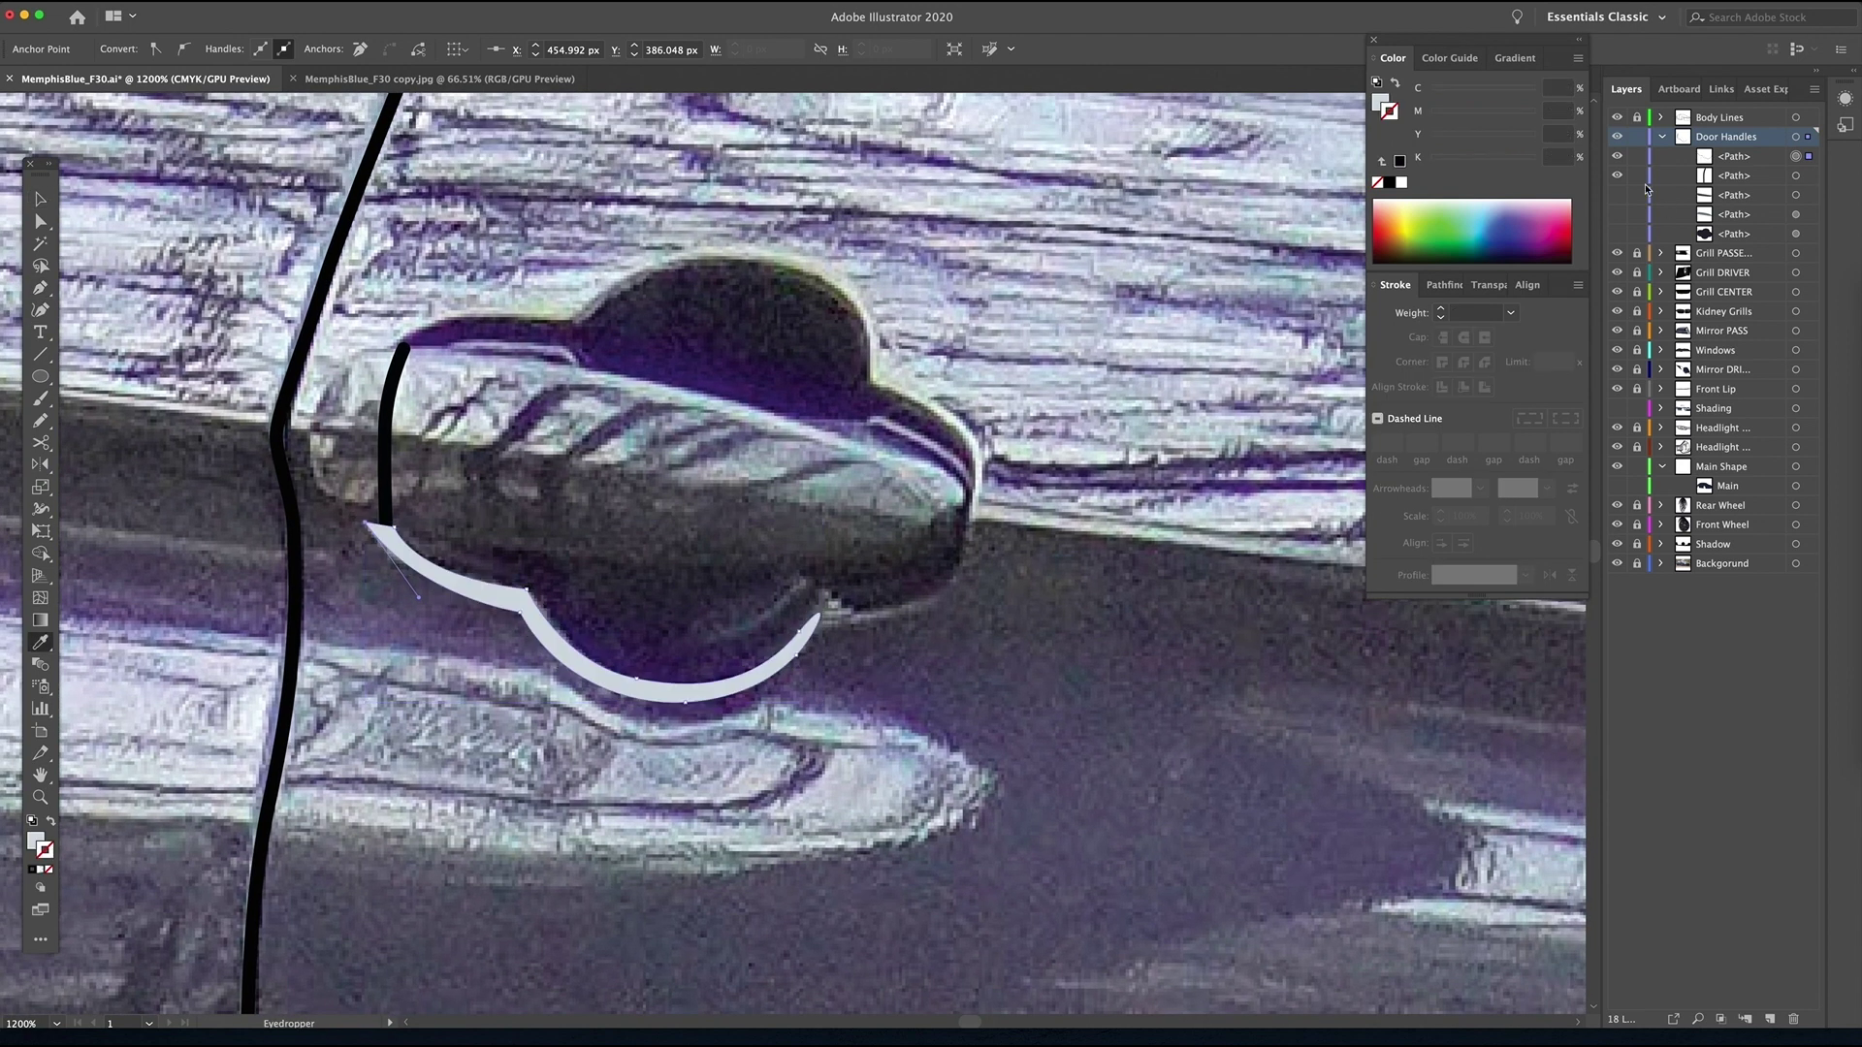
# - Show the hidden handle paths and fill the upper handle half with a light blue sampled from the car body
pyautogui.moveTo(1616, 195); pyautogui.dragTo(1617, 233)
pyautogui.hotkey('ctrl', '-')
pyautogui.hotkey('ctrl', '-')
pyautogui.hotkey('ctrl', '-')
pyautogui.hotkey('ctrl', '-')
pyautogui.hotkey('ctrl', '-')
pyautogui.hotkey('ctrl', '-')
pyautogui.press('v')
pyautogui.click(582, 570)
pyautogui.press('i')
pyautogui.click(670, 554)
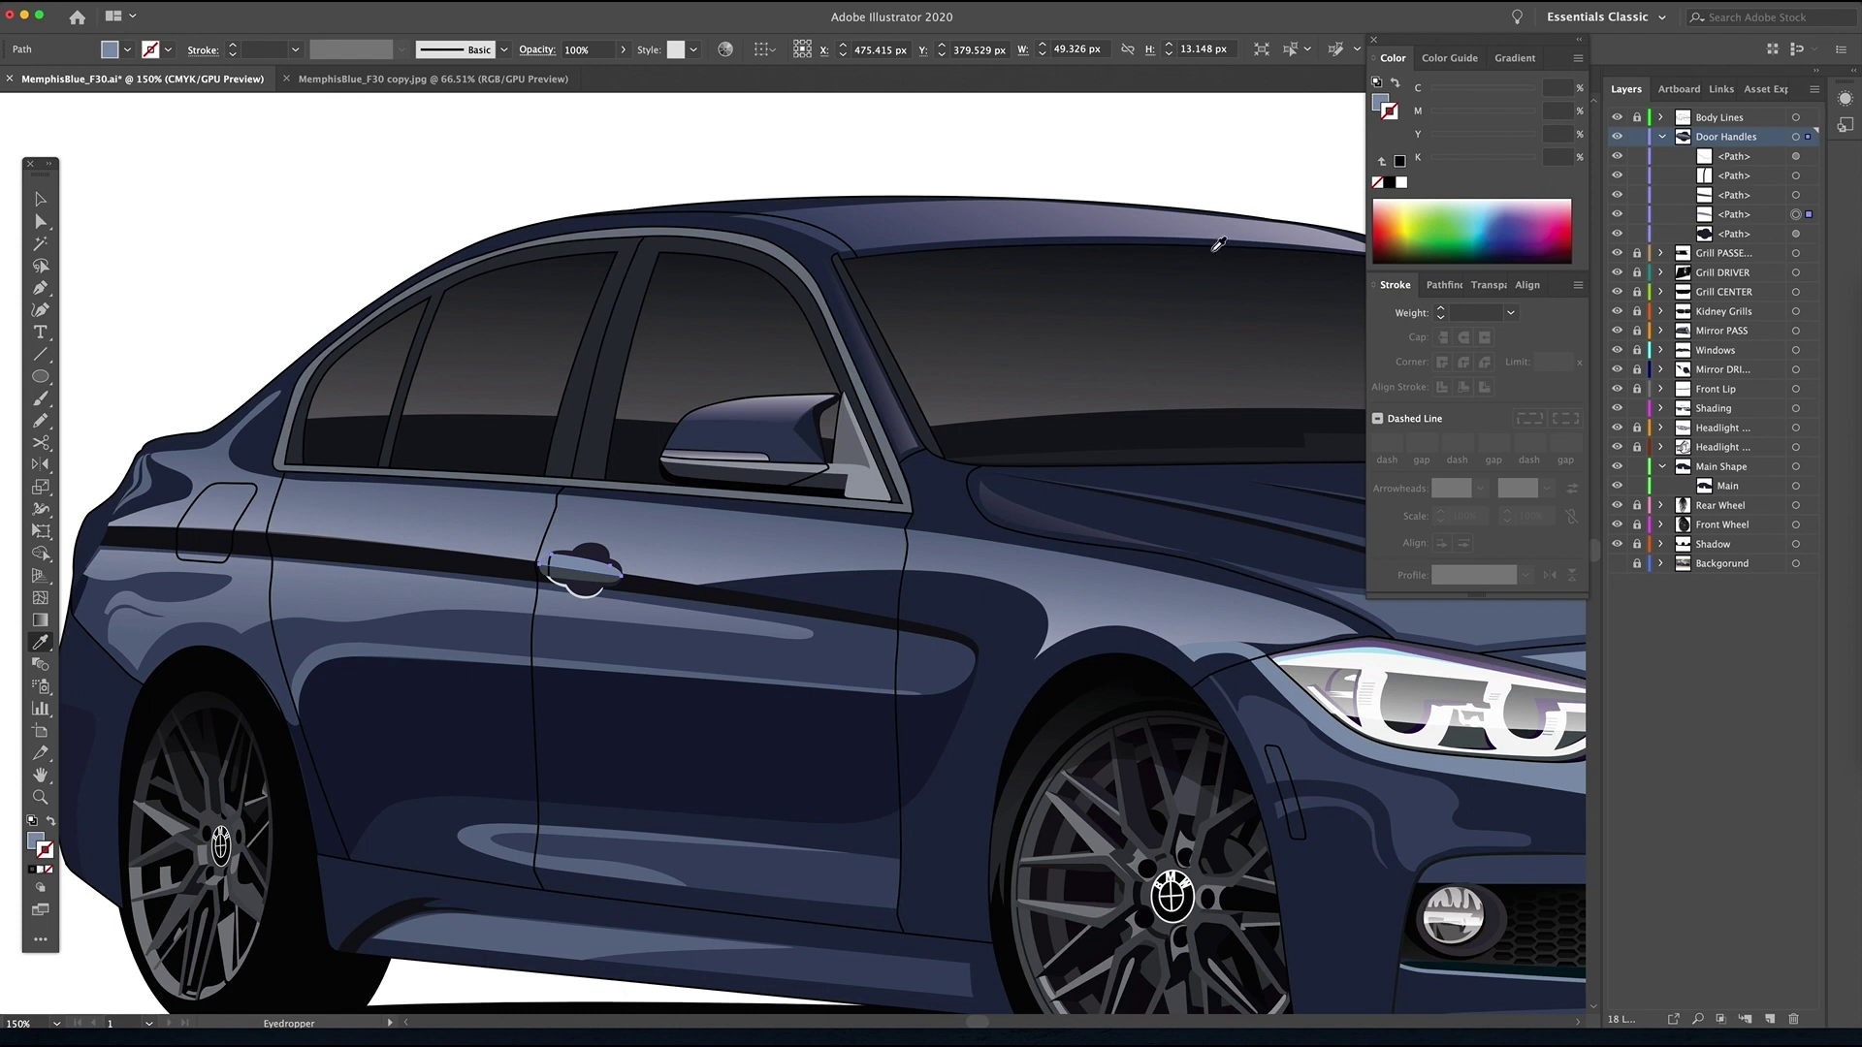
# - Fill the lower handle half with a darker blue sampled from the car body
pyautogui.press('v')
pyautogui.click(586, 577)
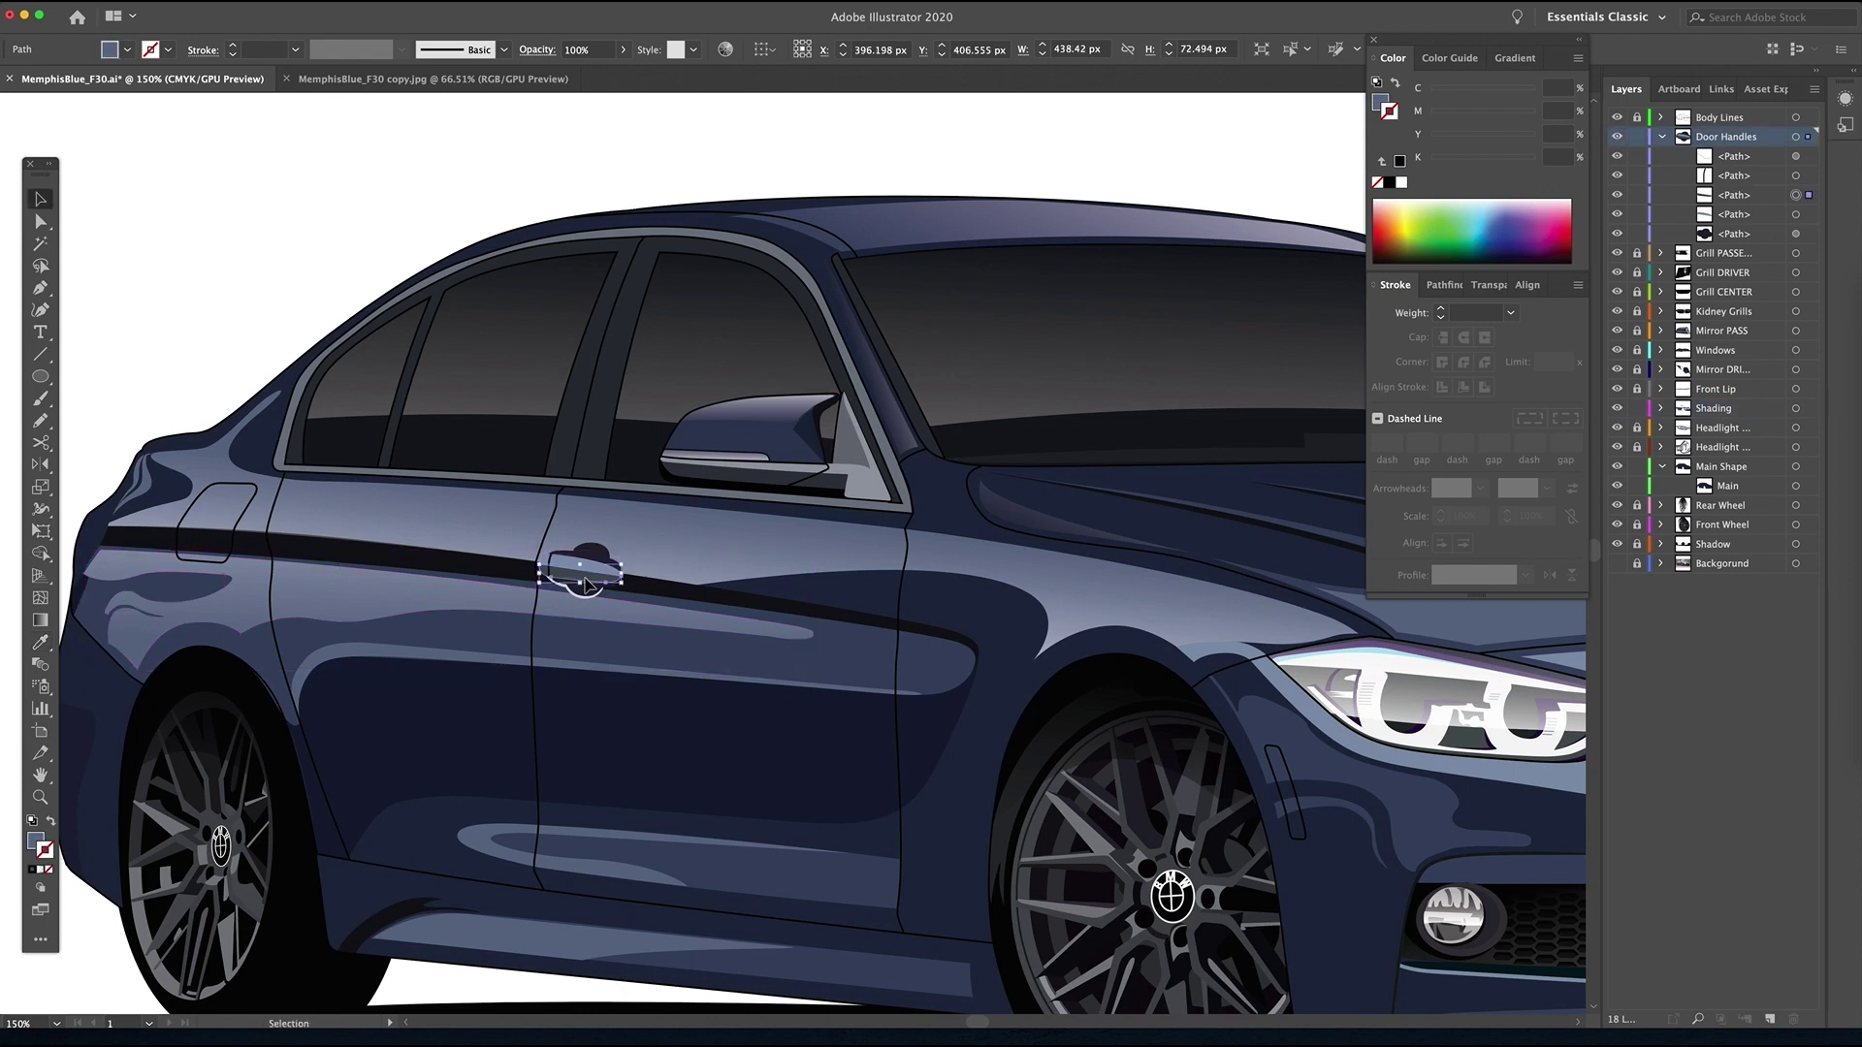
pyautogui.press('i')
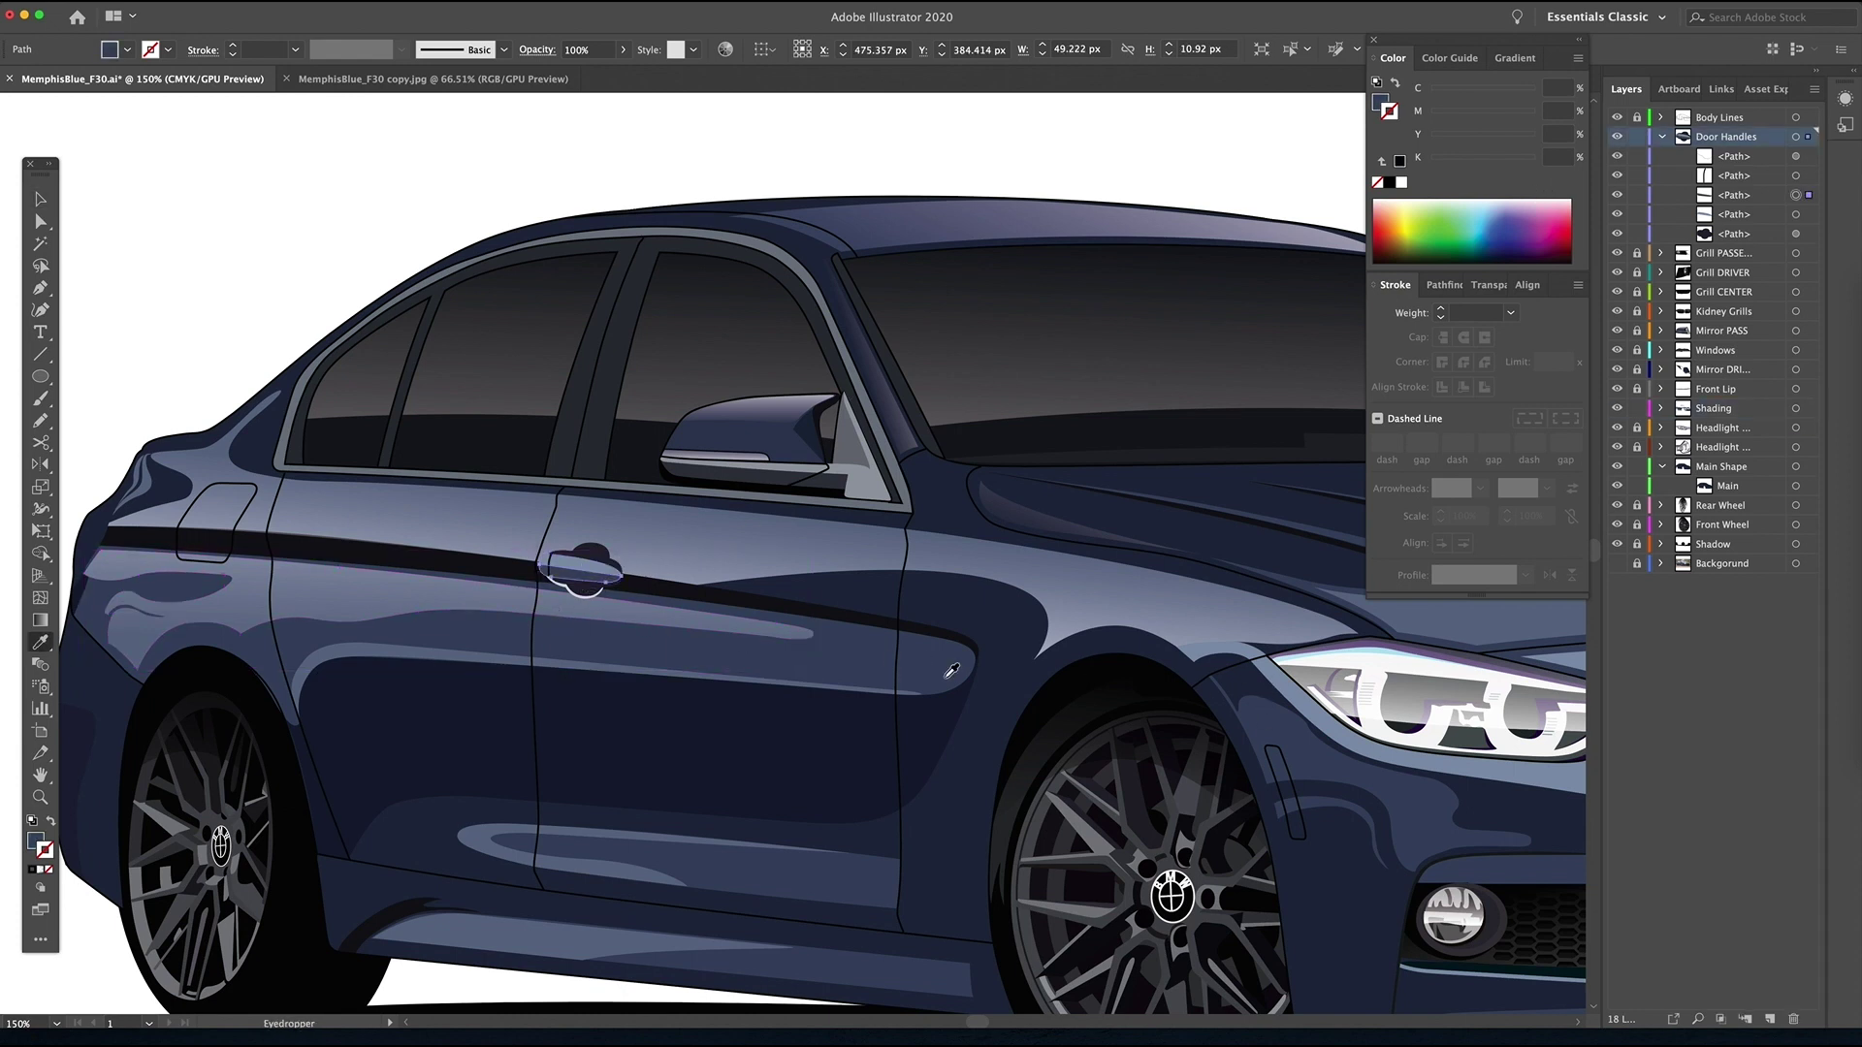
# - Fill the handle recess with the near-black colour sampled from the dark stripe along the doors
pyautogui.press('v')
pyautogui.click(606, 560)
pyautogui.press('i')
pyautogui.click(887, 620)
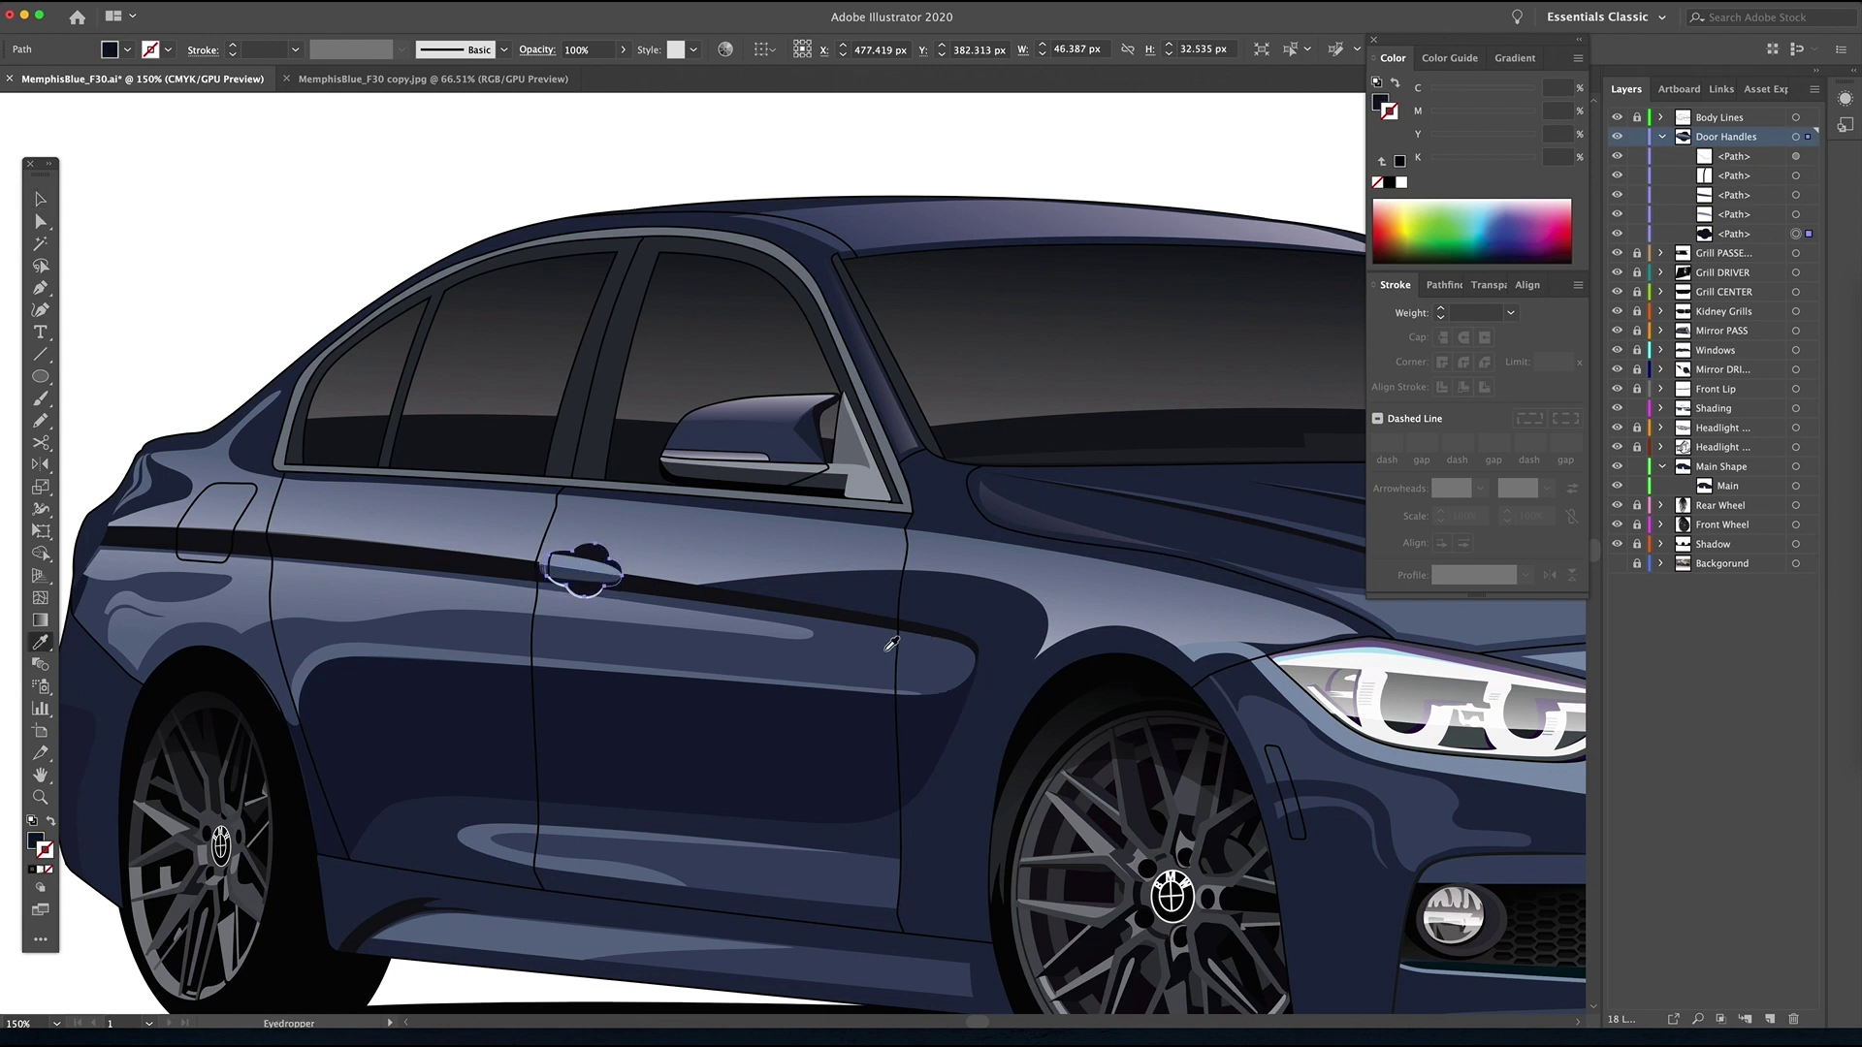
pyautogui.press('v')
pyautogui.click(857, 270)
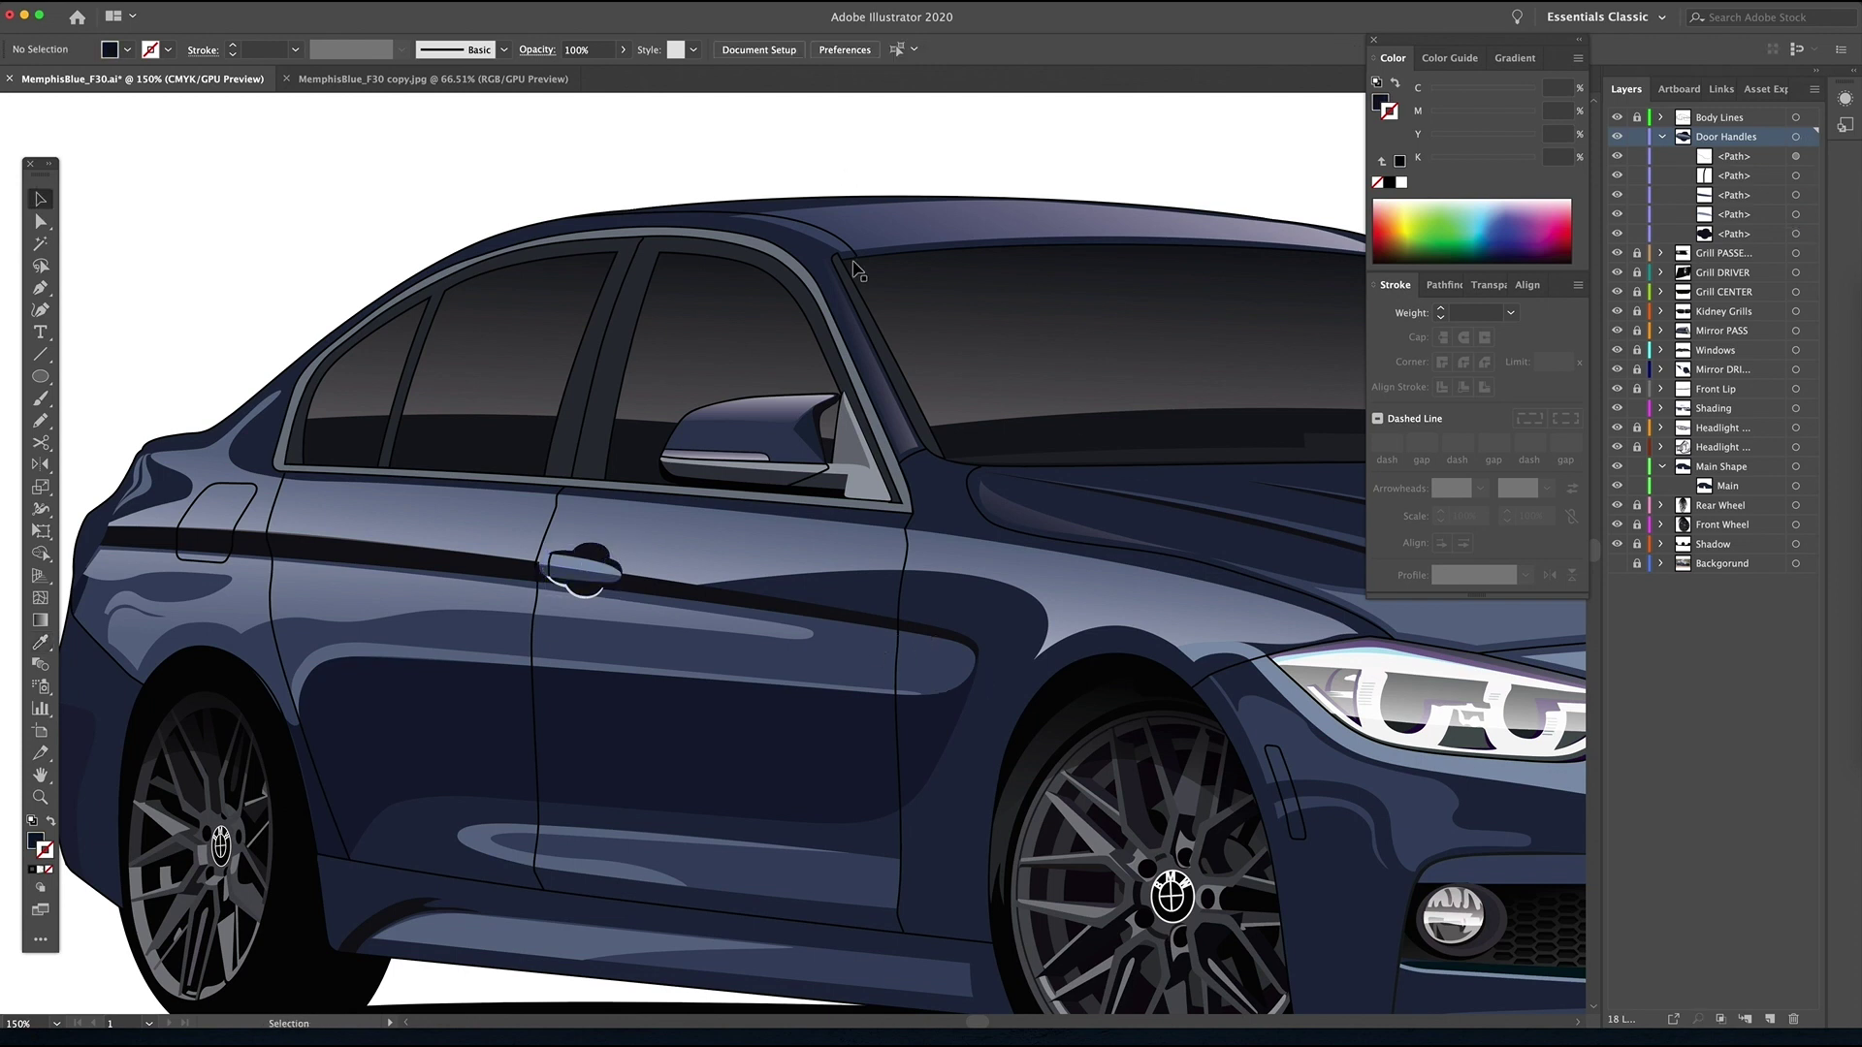
# - Draw an open arc along the upper edge of the door handle recess
pyautogui.click(601, 574)
pyautogui.press('super+equal')
pyautogui.press('super+equal')
pyautogui.press('super+equal')
pyautogui.press('p')
pyautogui.click(576, 560)
pyautogui.click(637, 541)
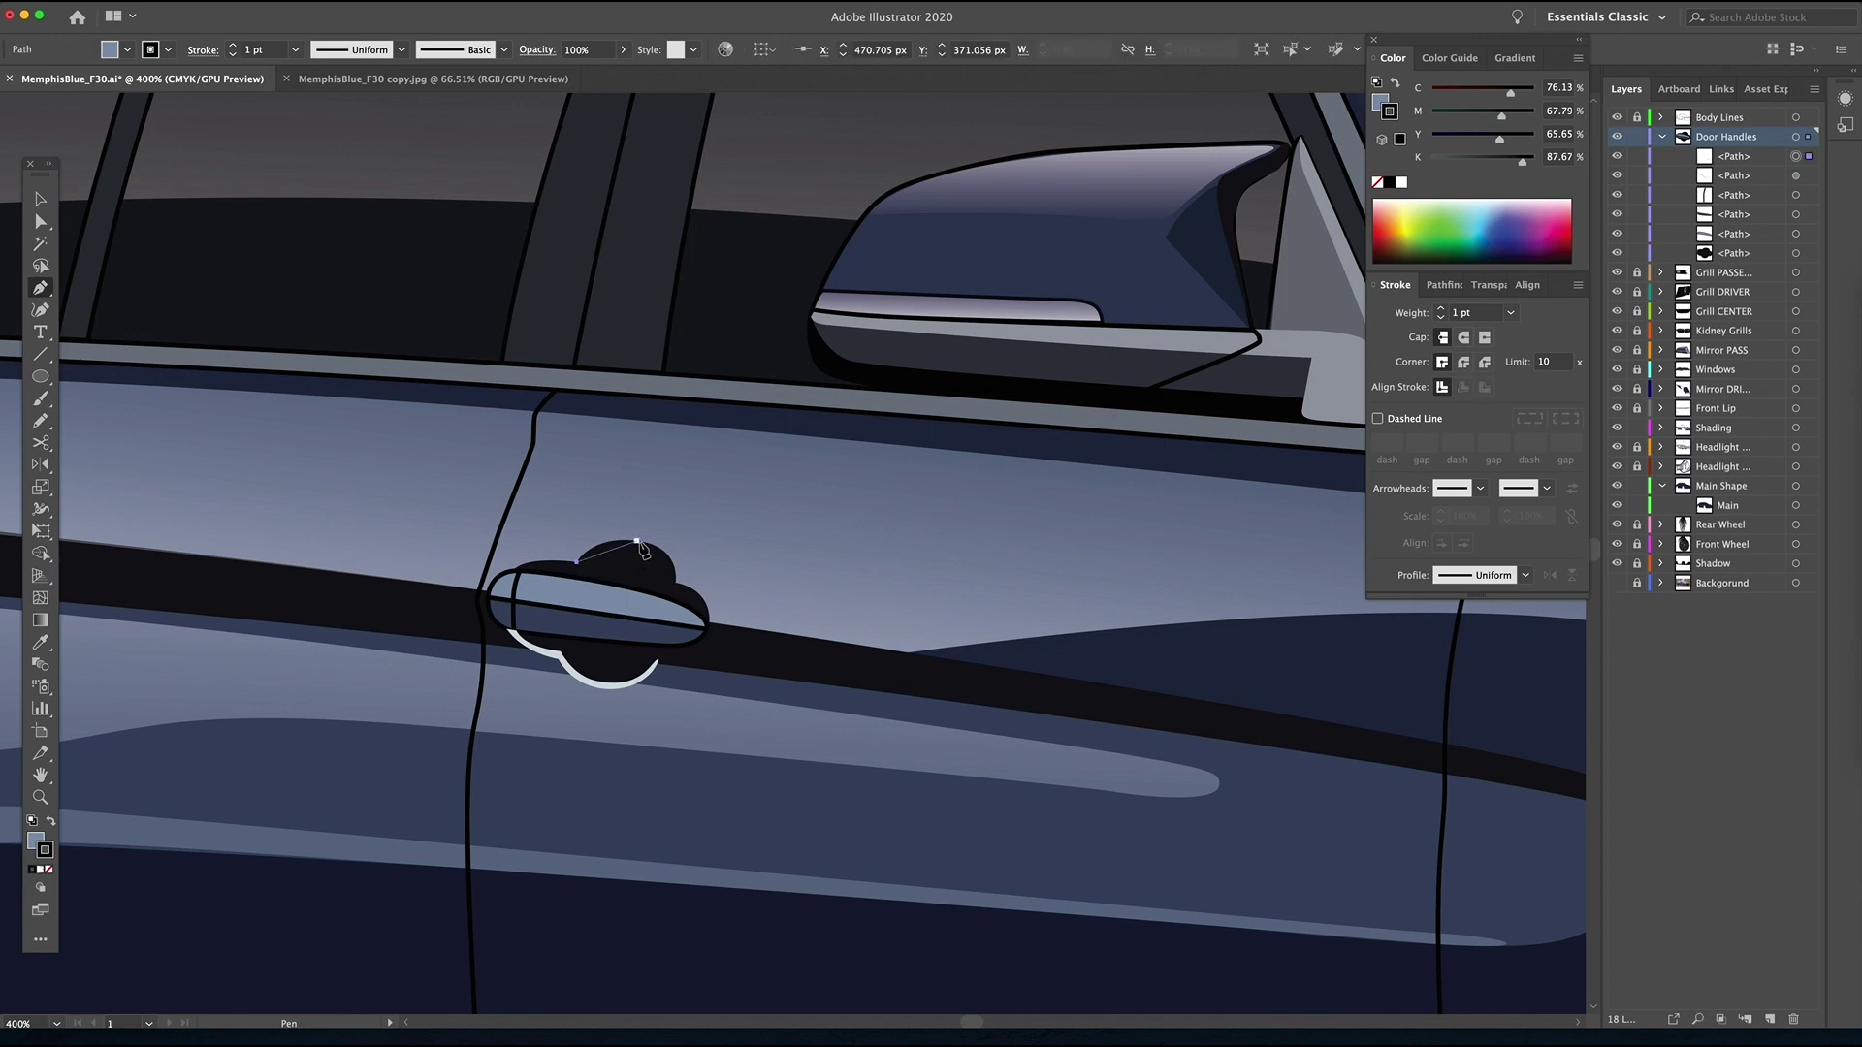
pyautogui.moveTo(639, 544); pyautogui.dragTo(660, 553)
pyautogui.click(676, 583)
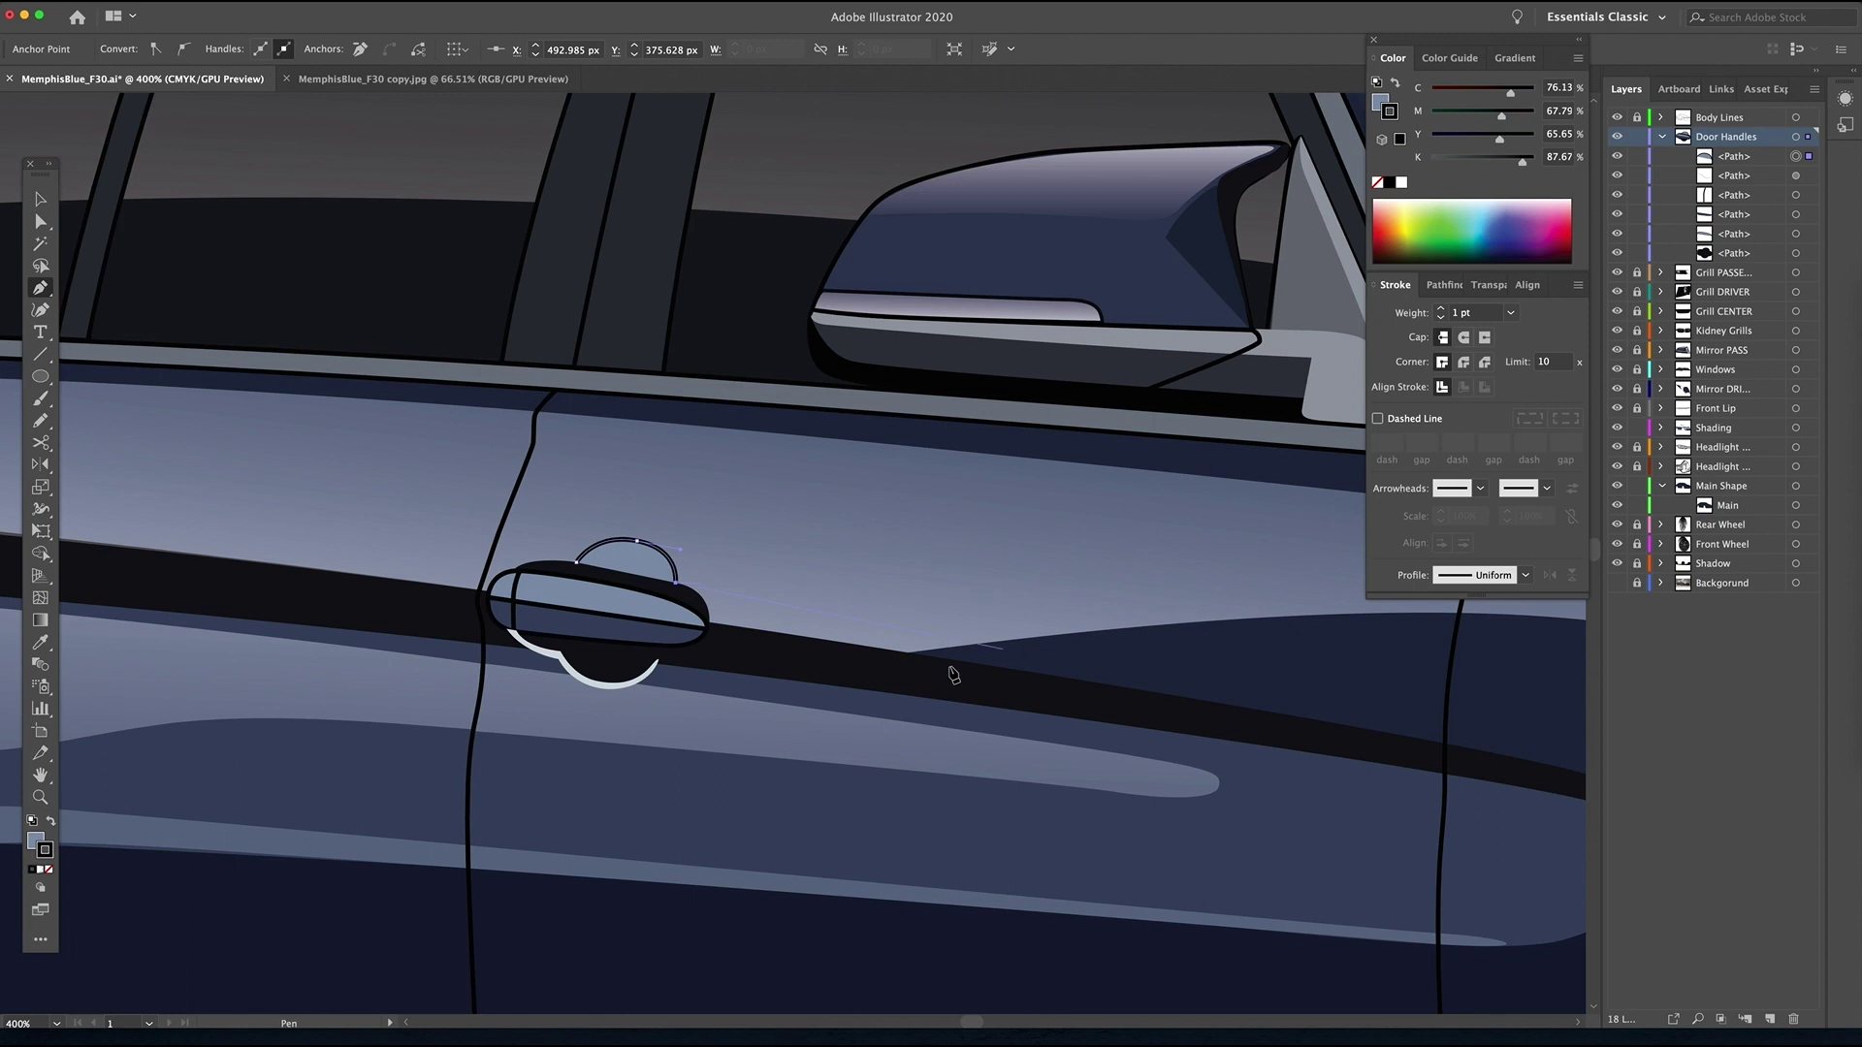
# - Give the upper arc the lower highlight's light grey as an unfilled stroke, with a width profile tapered at both ends
pyautogui.press('i')
pyautogui.click(572, 660)
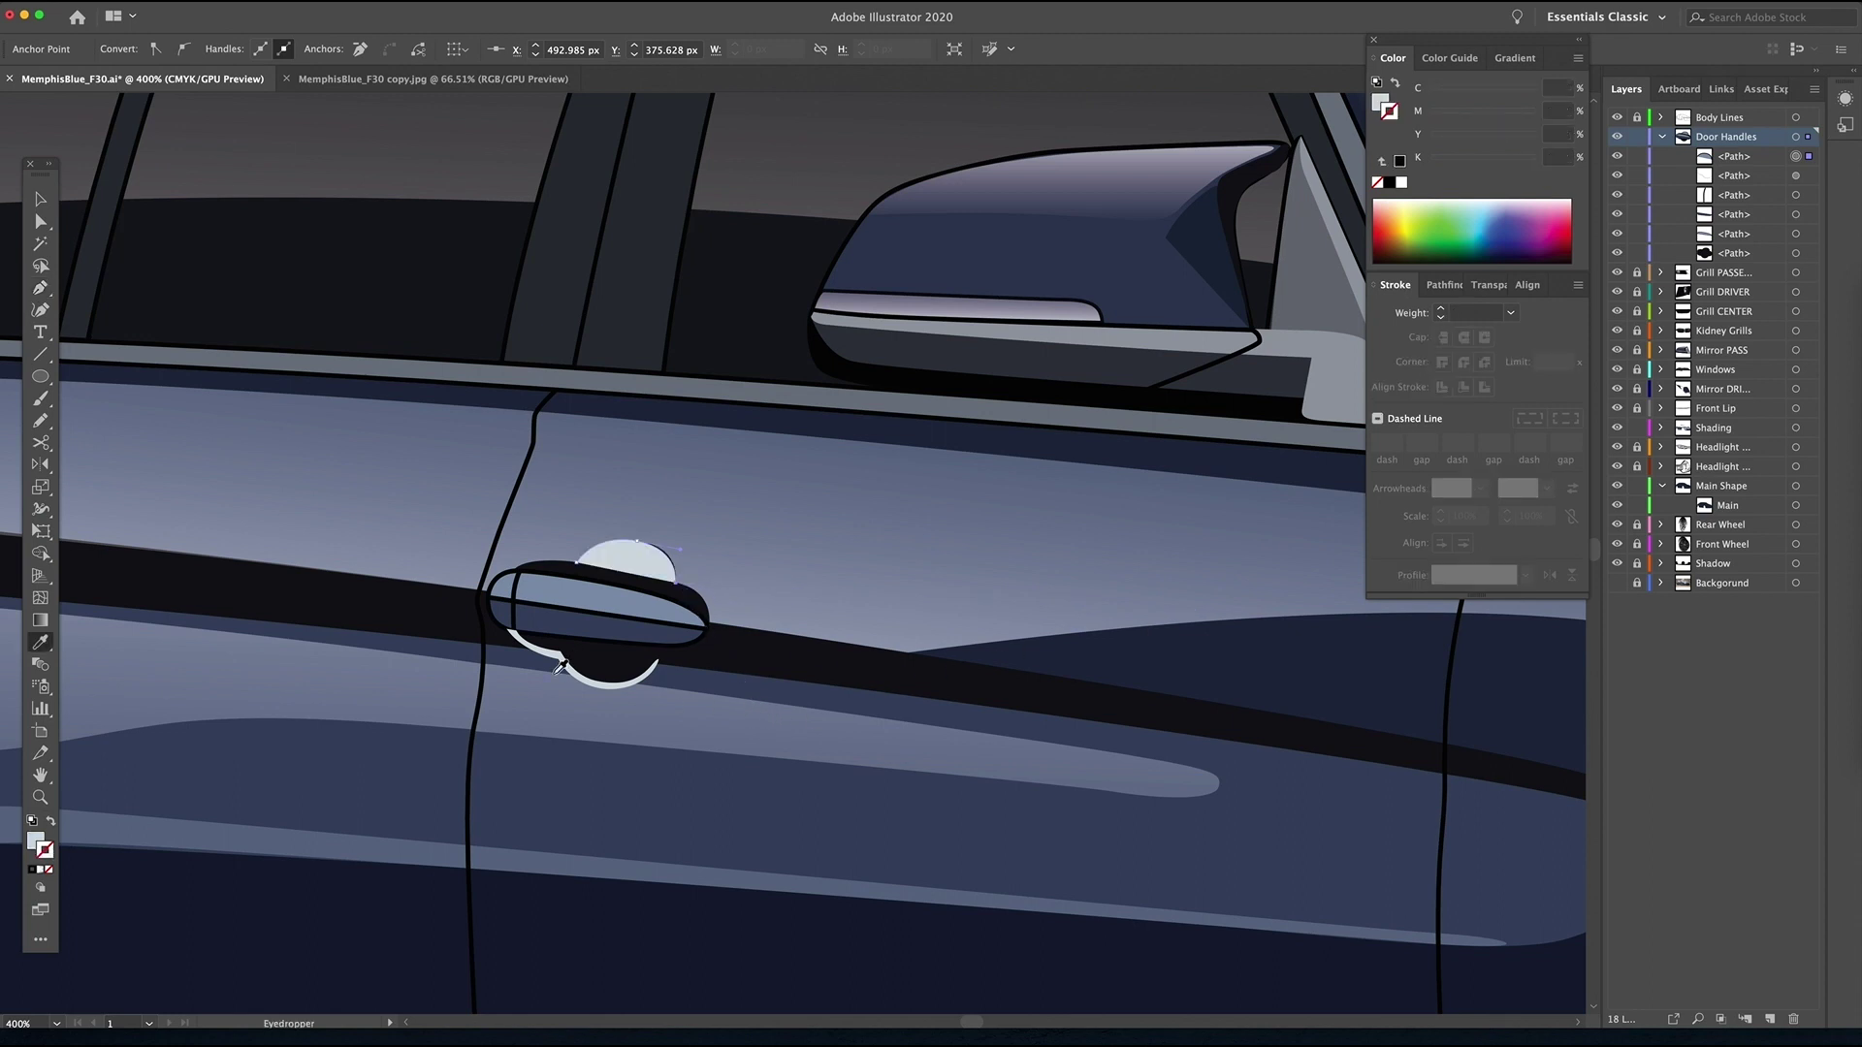
pyautogui.click(51, 821)
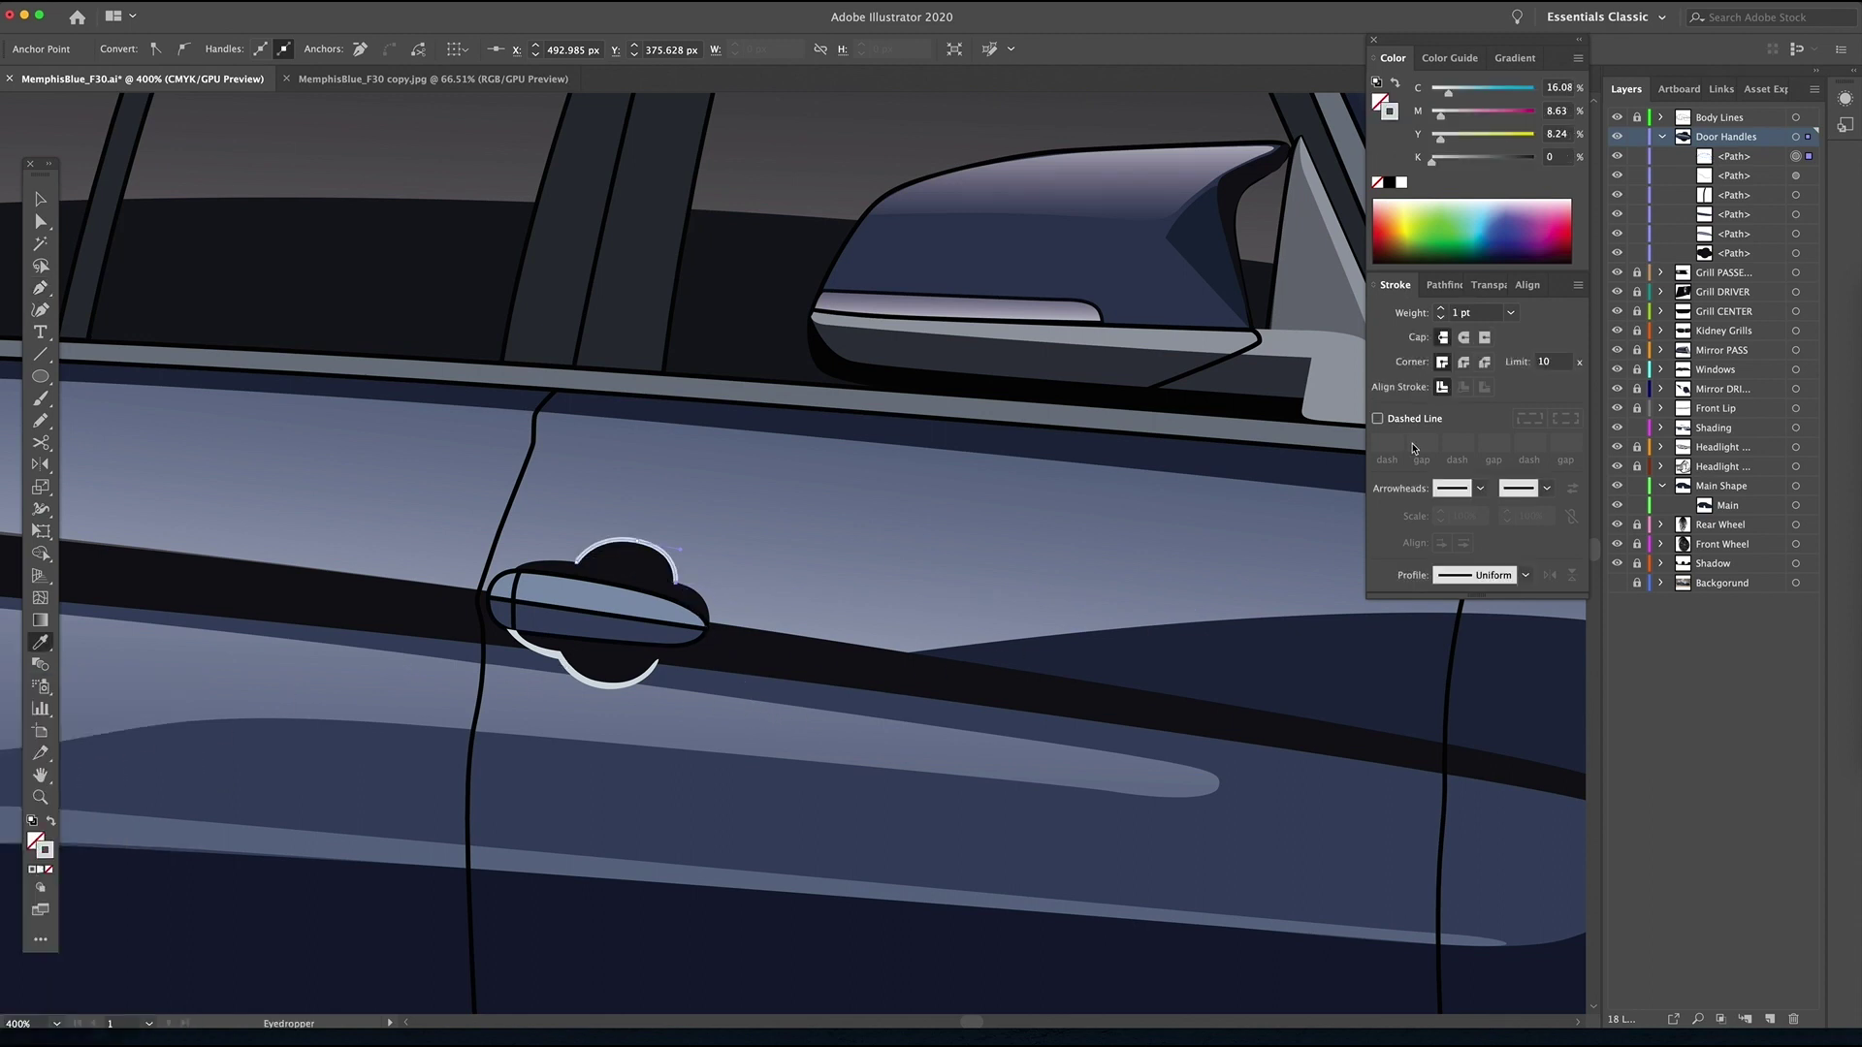
pyautogui.click(1522, 577)
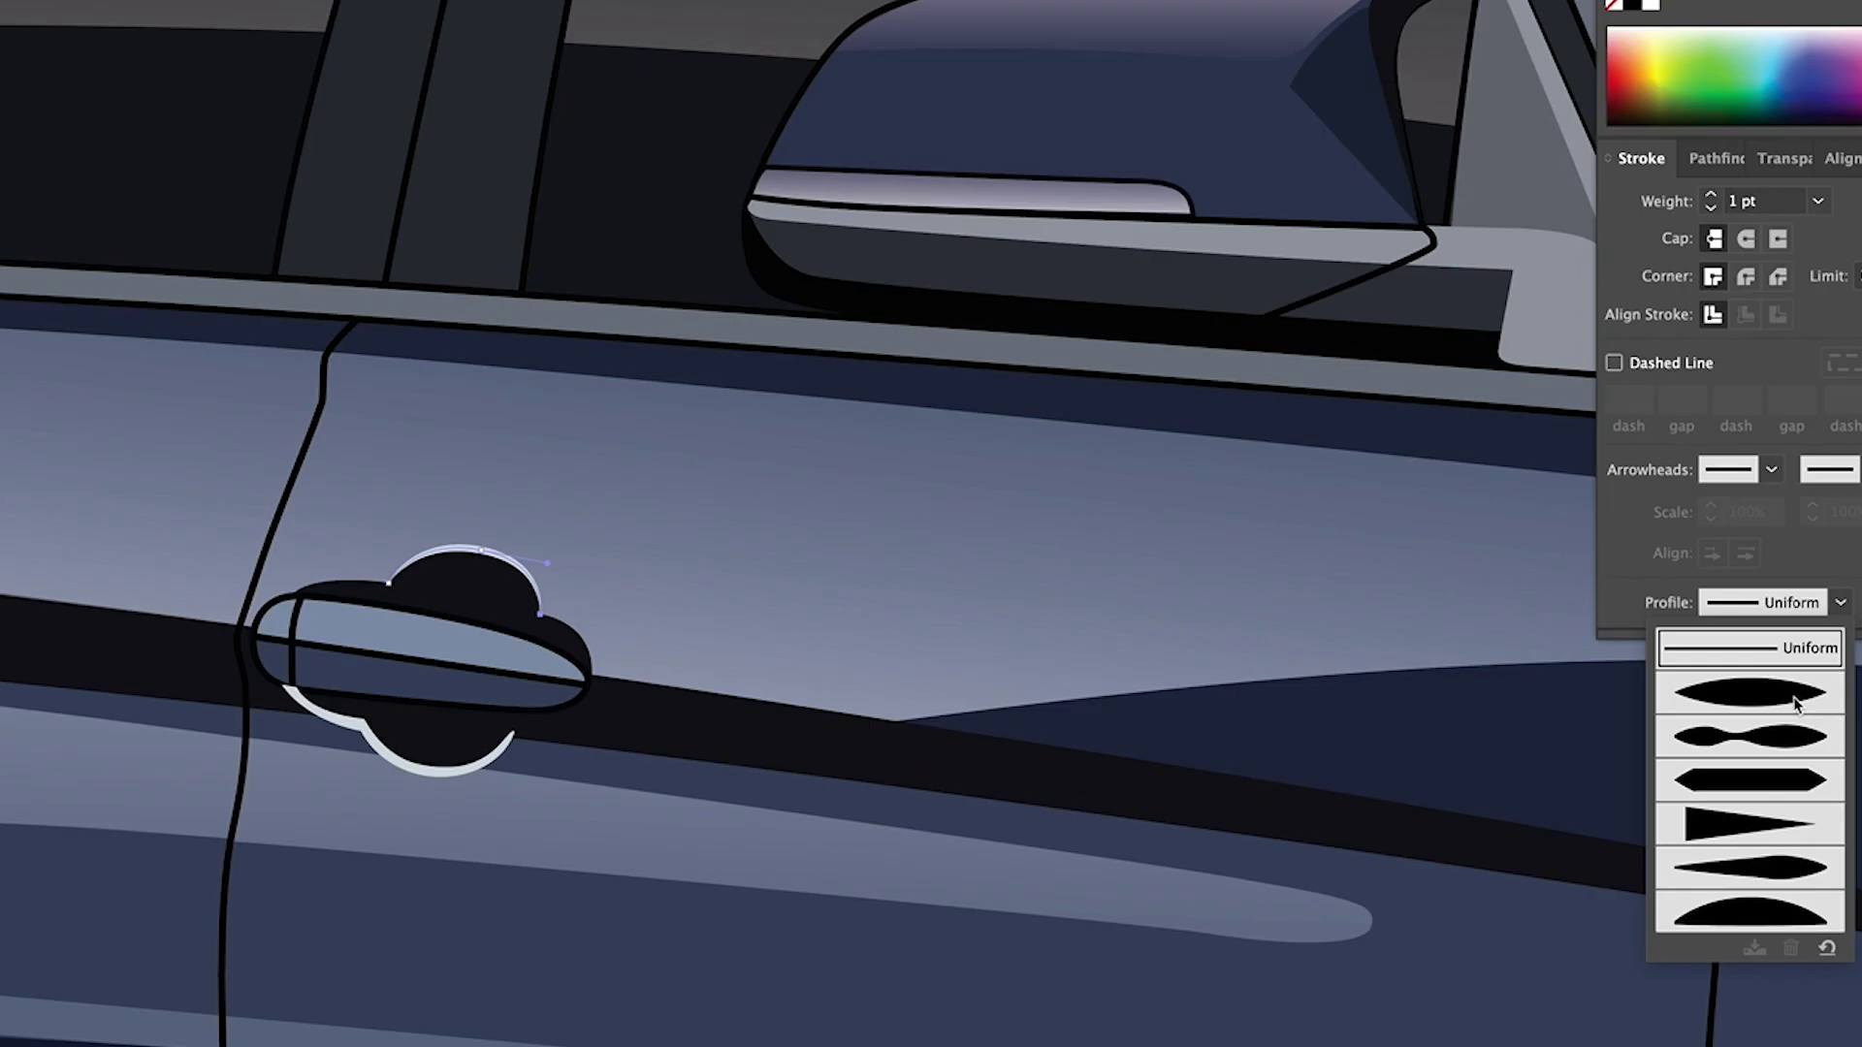
pyautogui.click(1794, 703)
pyautogui.press('p')
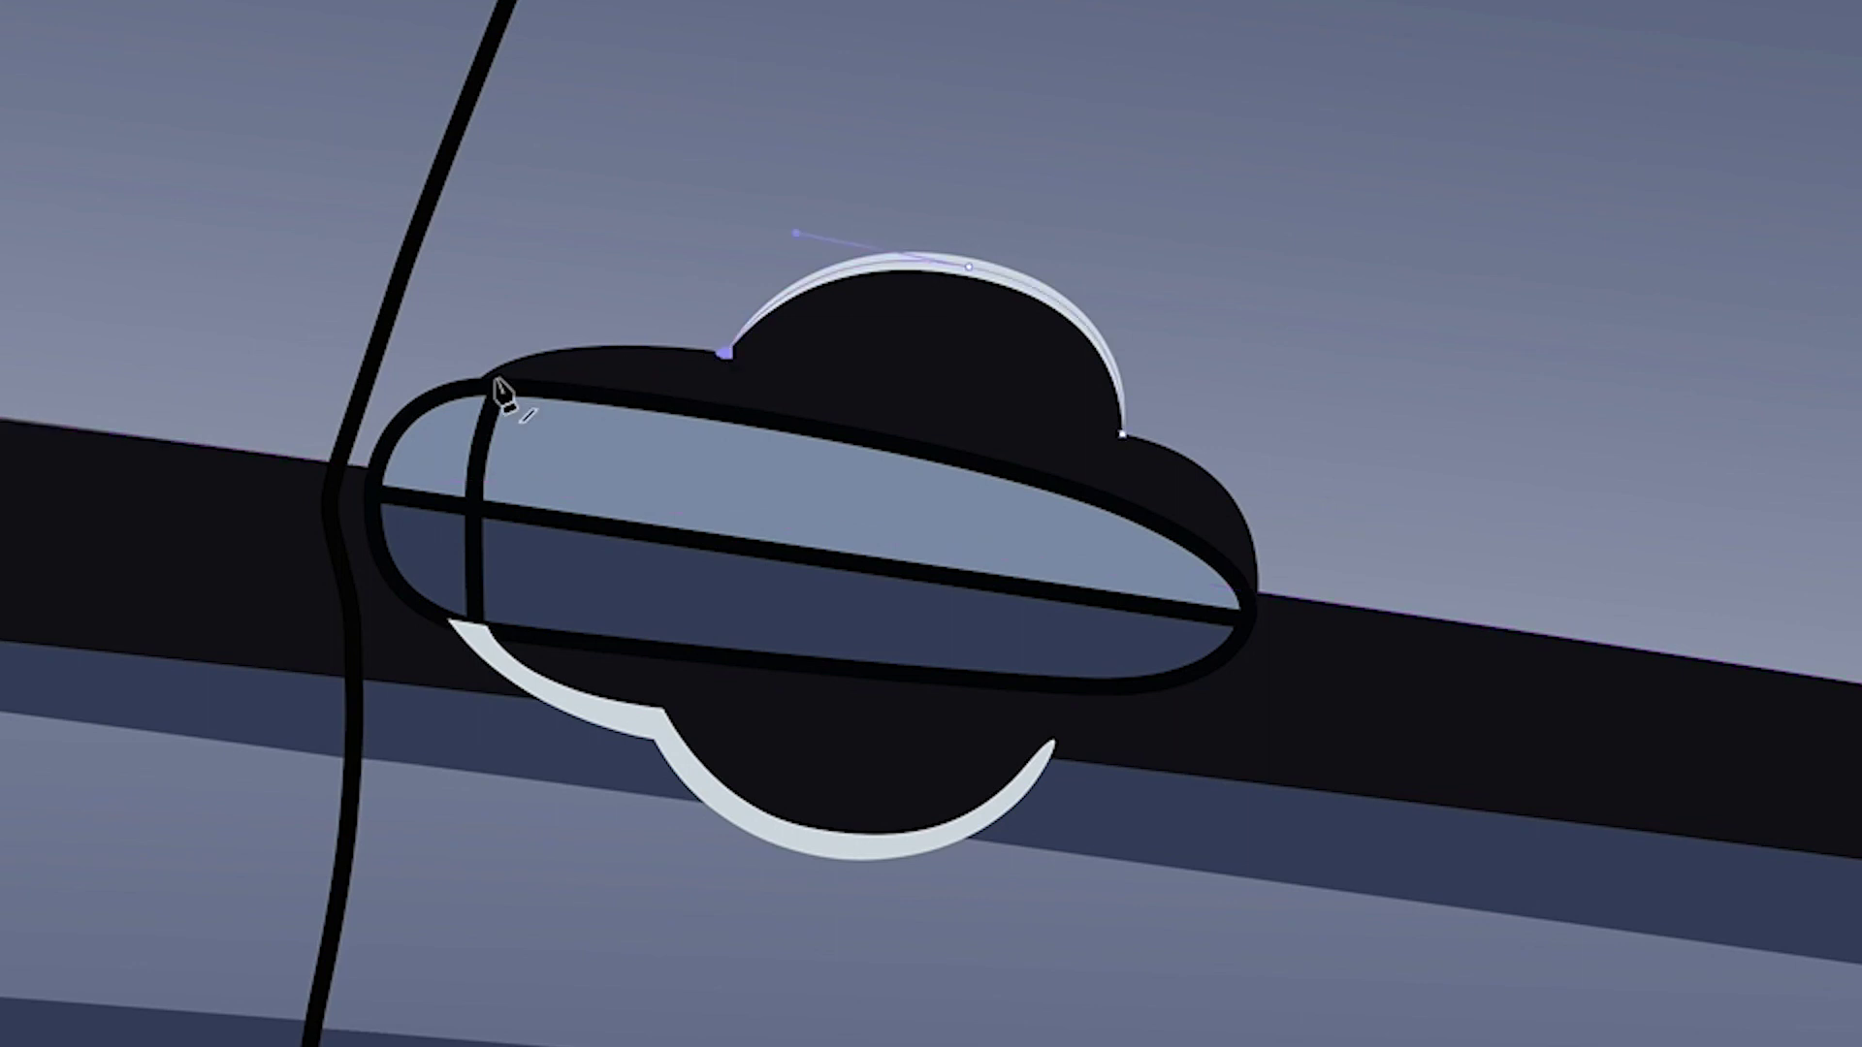
# - Extend the light grey upper highlight in both directions so it follows the whole upper outline of the handle recess
pyautogui.moveTo(479, 377); pyautogui.dragTo(419, 439)
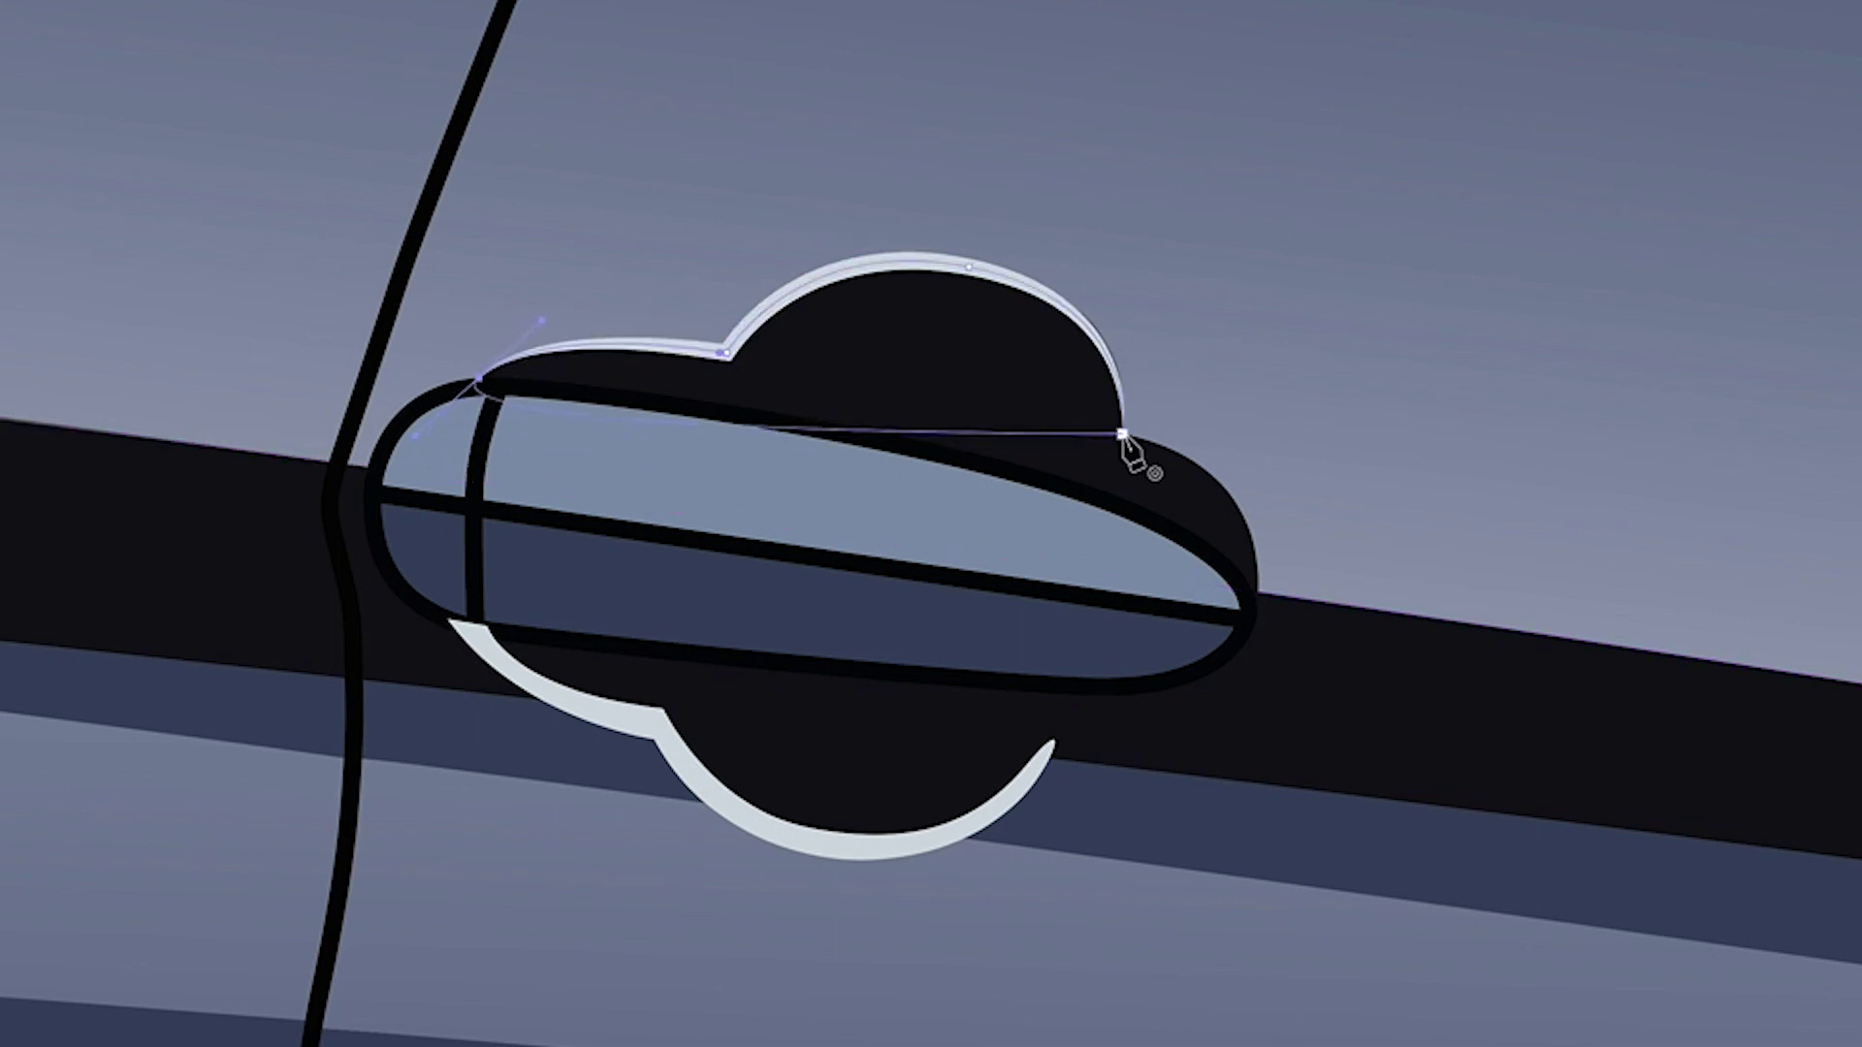
pyautogui.keyDown('ctrl'); pyautogui.click(1229, 356); pyautogui.keyUp('ctrl')
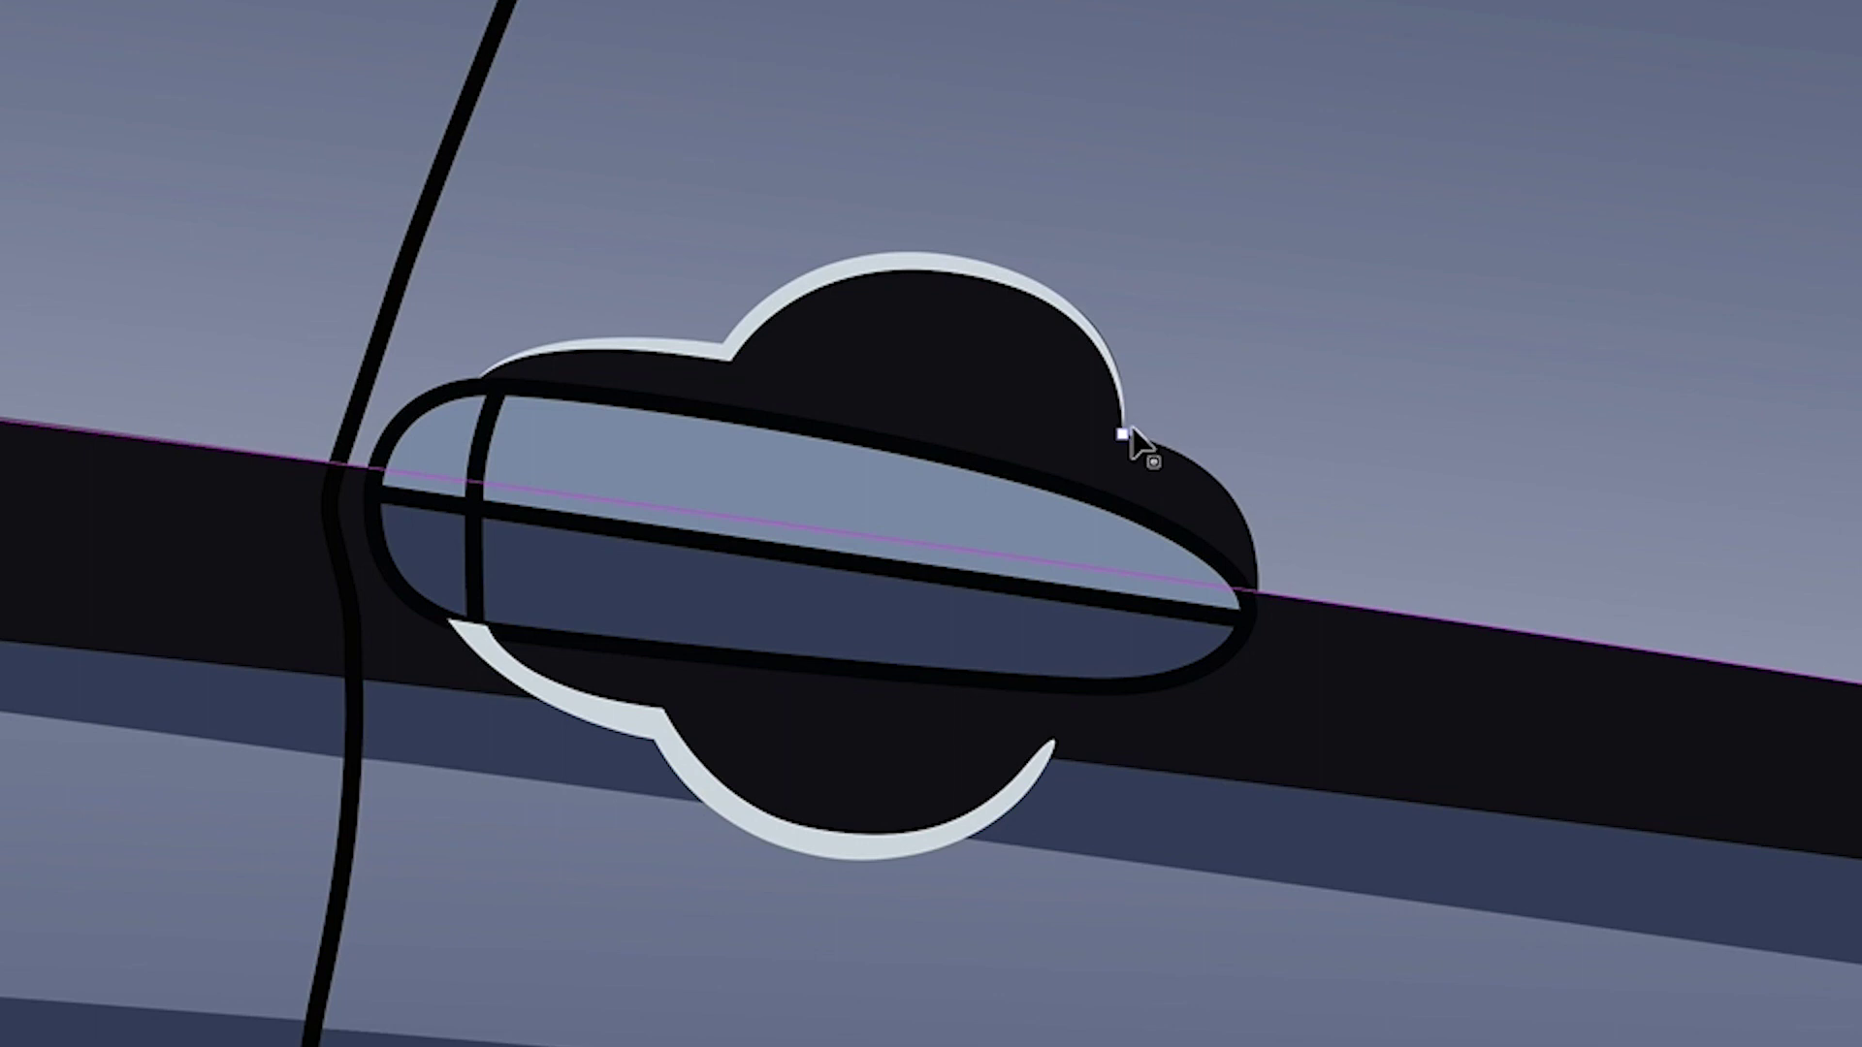
pyautogui.click(1123, 436)
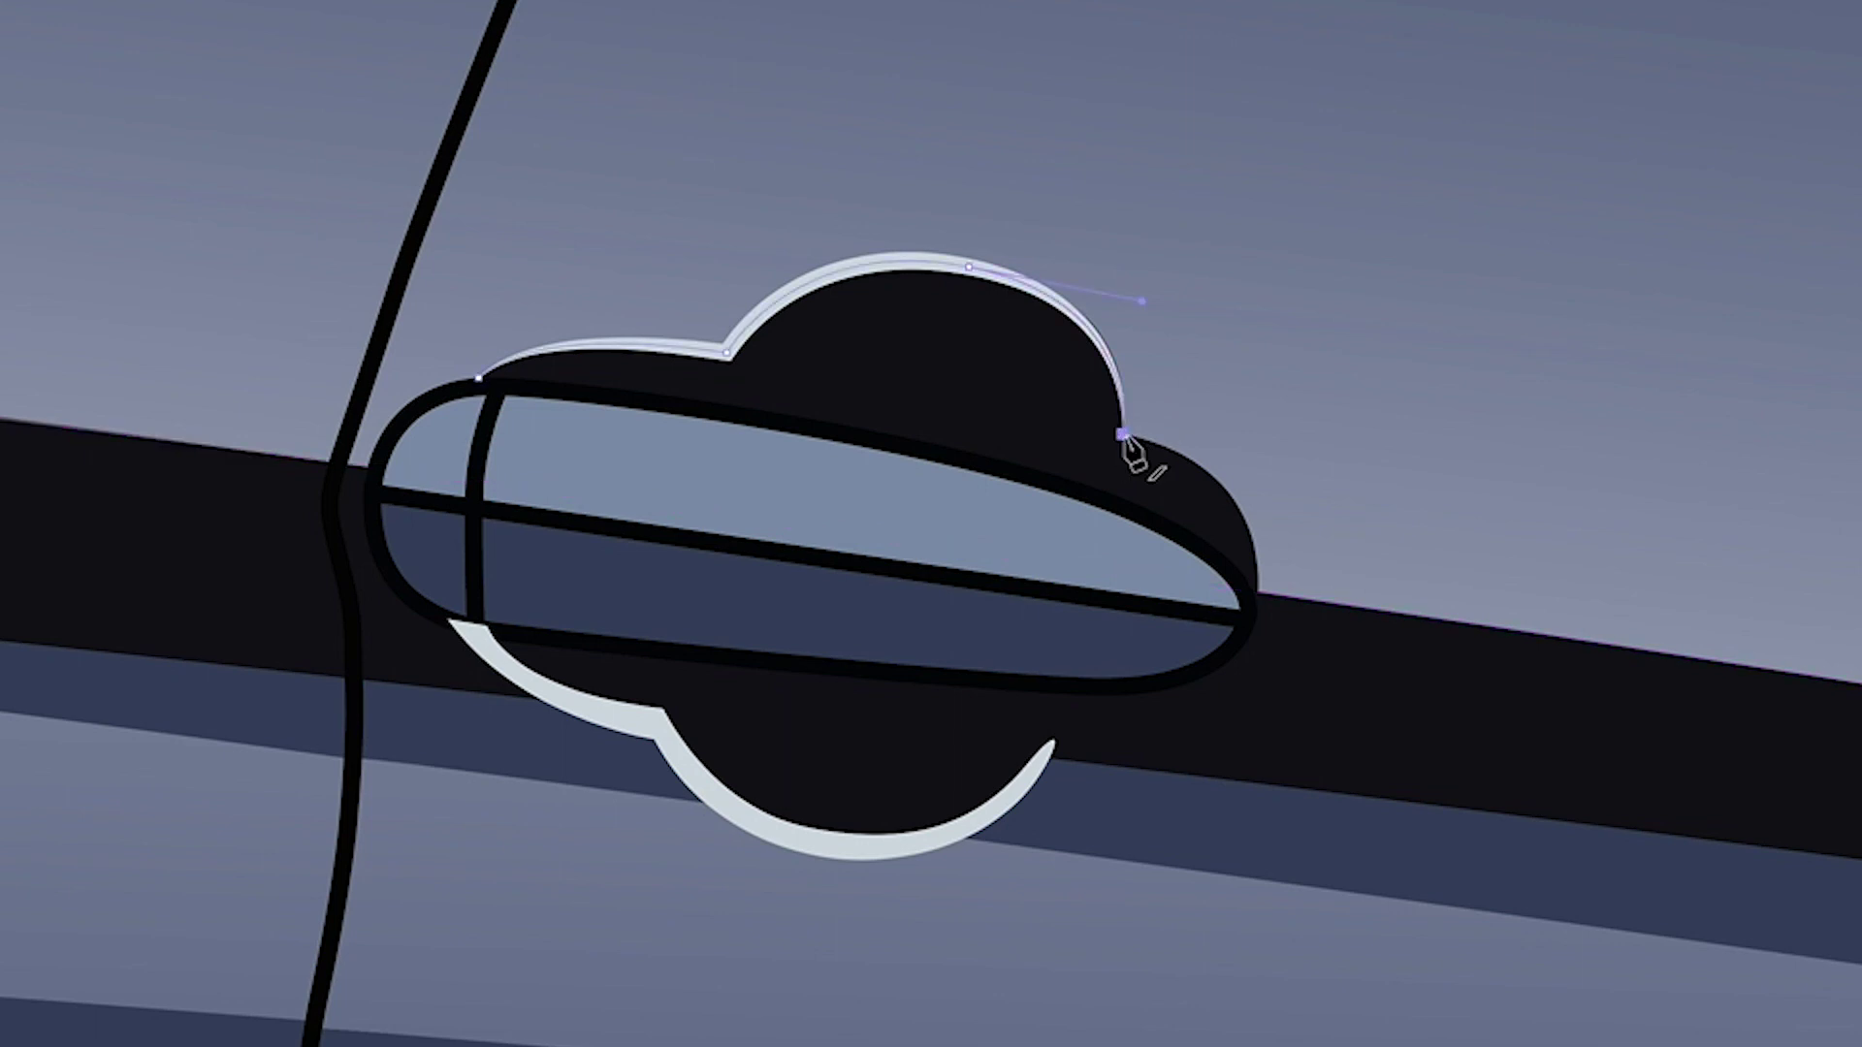
pyautogui.moveTo(1258, 593); pyautogui.dragTo(1258, 739)
pyautogui.keyDown('ctrl'); pyautogui.click(1369, 269); pyautogui.keyUp('ctrl')
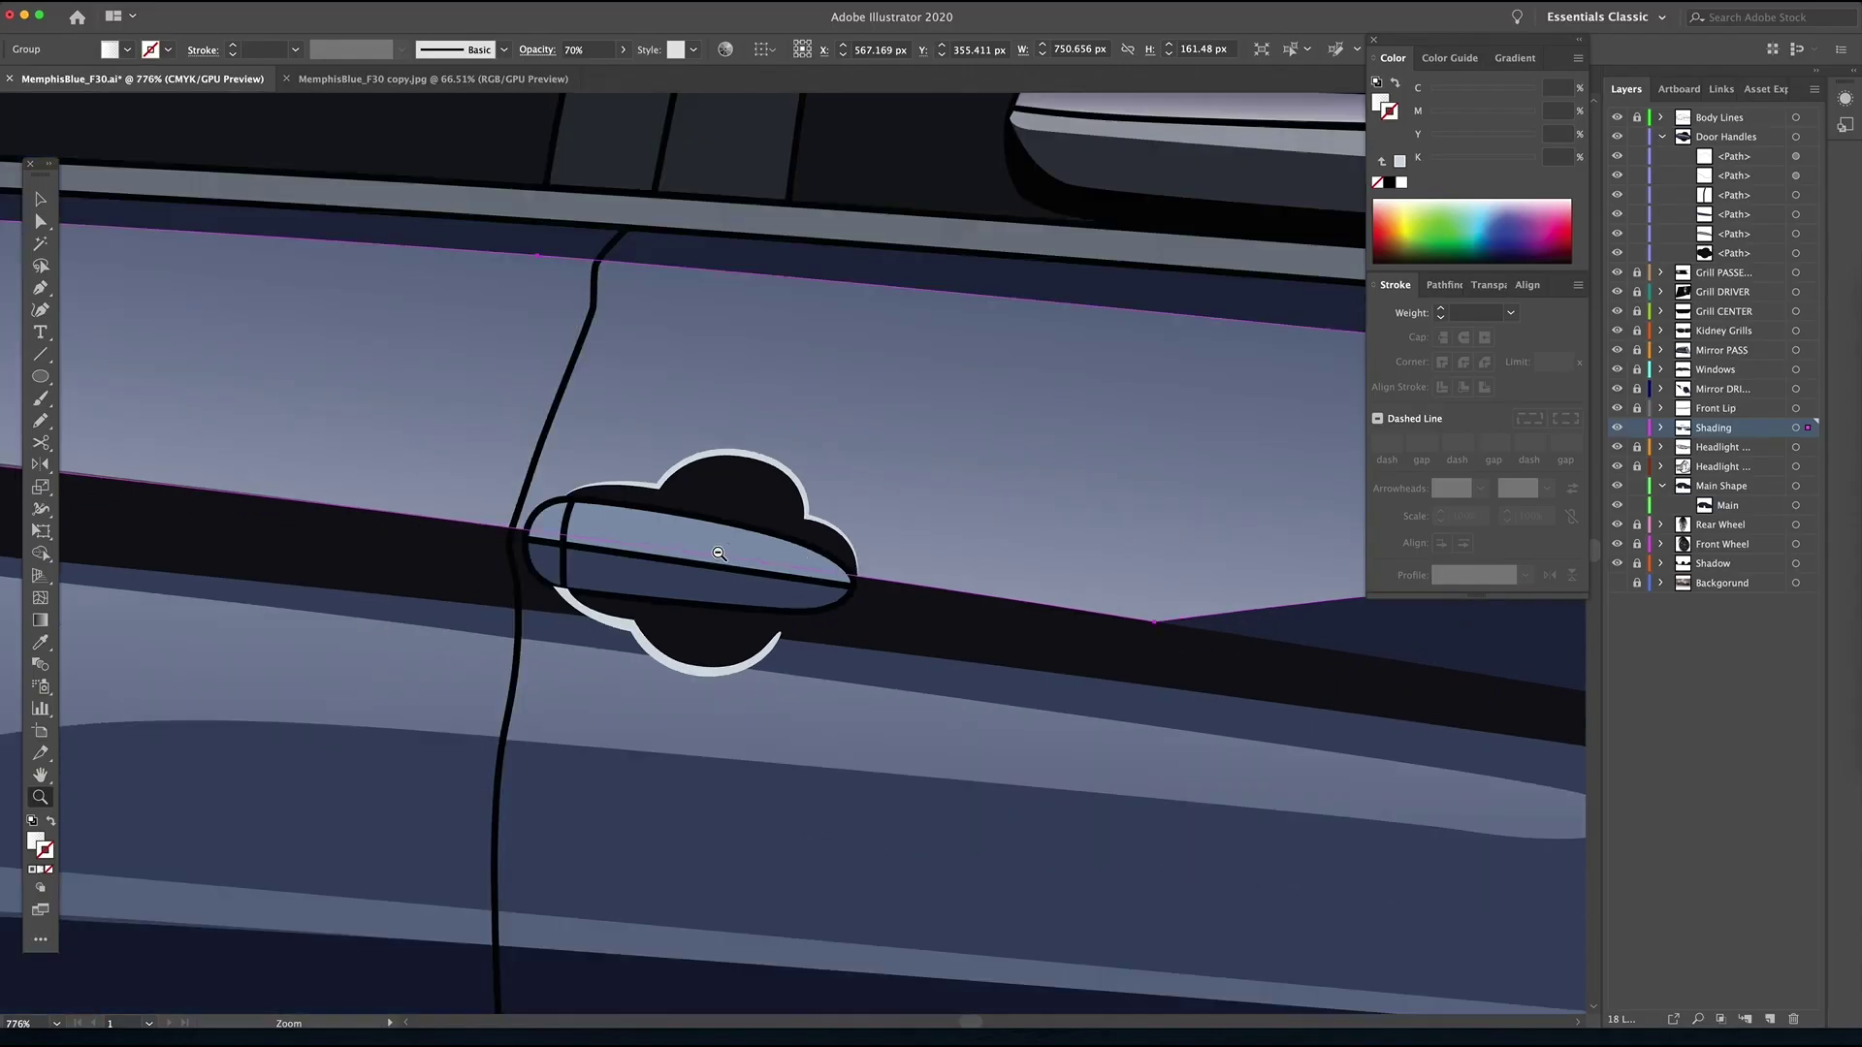
# - Recolour the upper half of the front door handle with a lighter pale blue fill, about C 38, M 23, Y 13, K 0
pyautogui.scroll(-2, 715, 541)
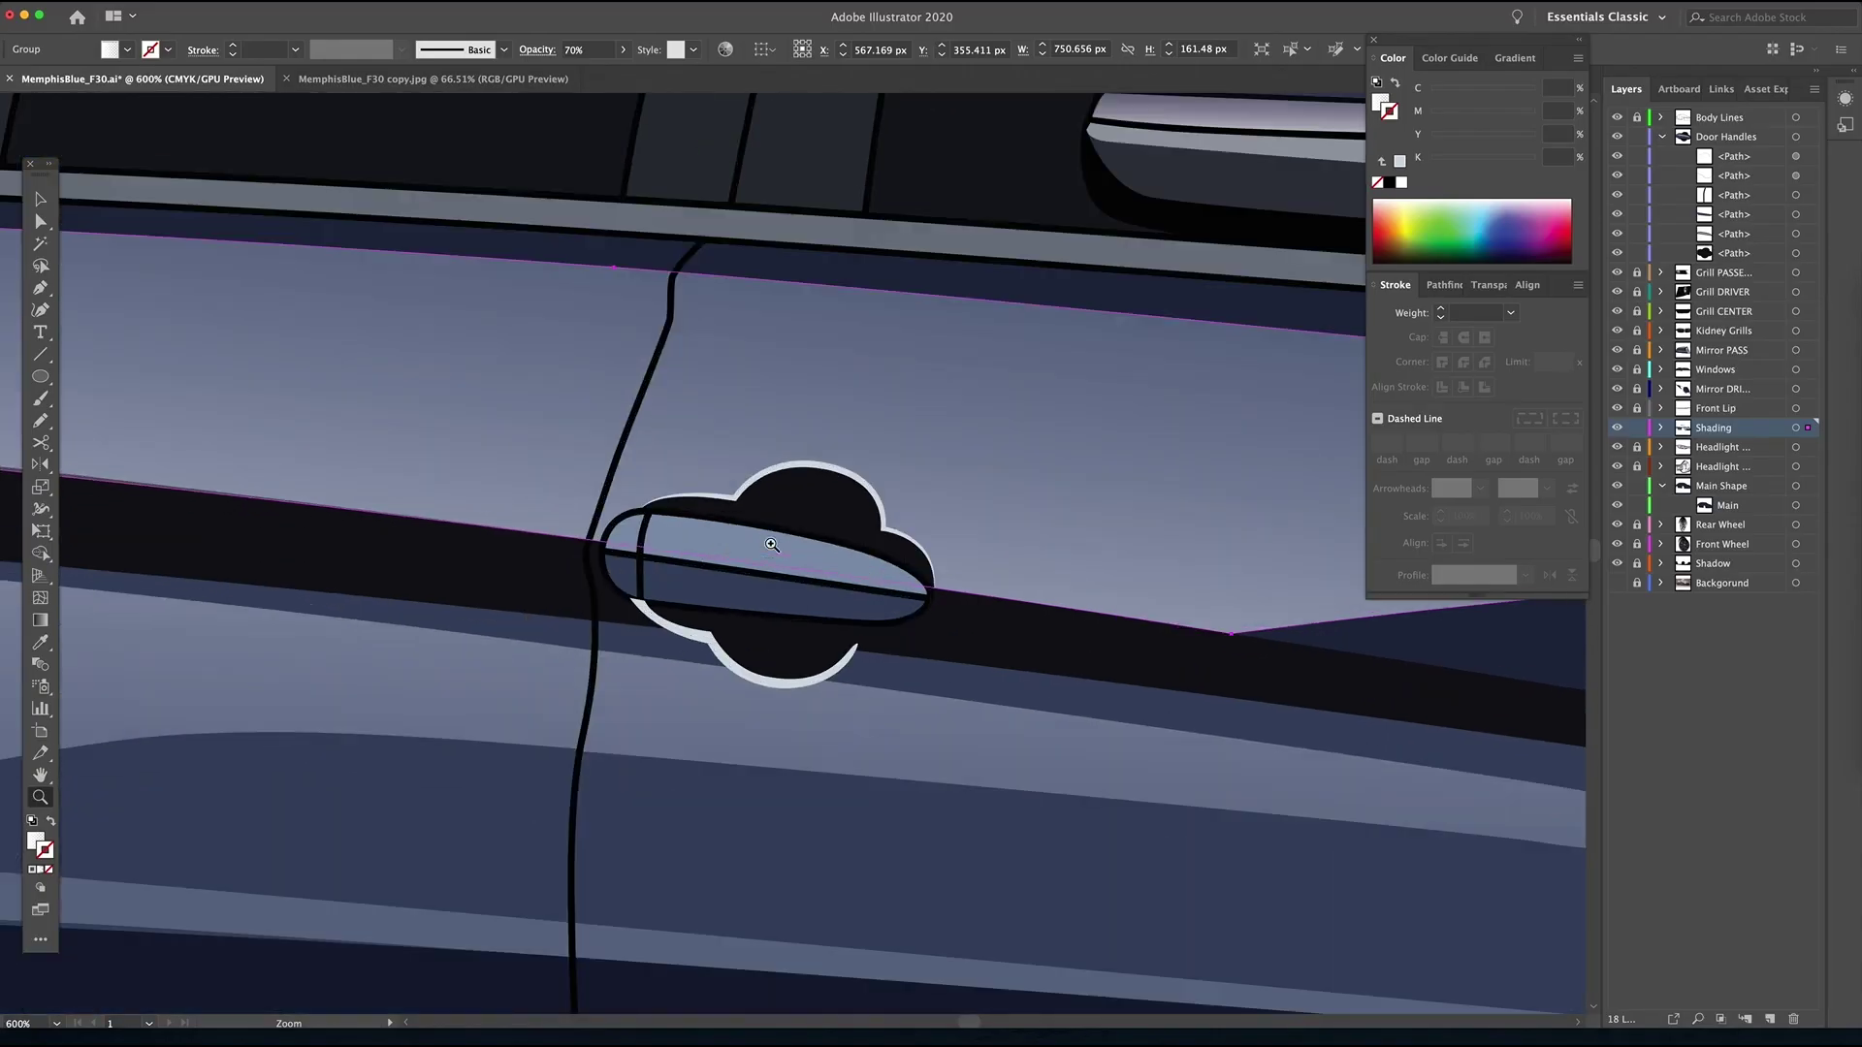
pyautogui.scroll(3, 747, 586)
pyautogui.click(748, 586)
pyautogui.press('x')
pyautogui.doubleClick(36, 842)
pyautogui.moveTo(1276, 498); pyautogui.dragTo(1283, 489)
pyautogui.click(1662, 457)
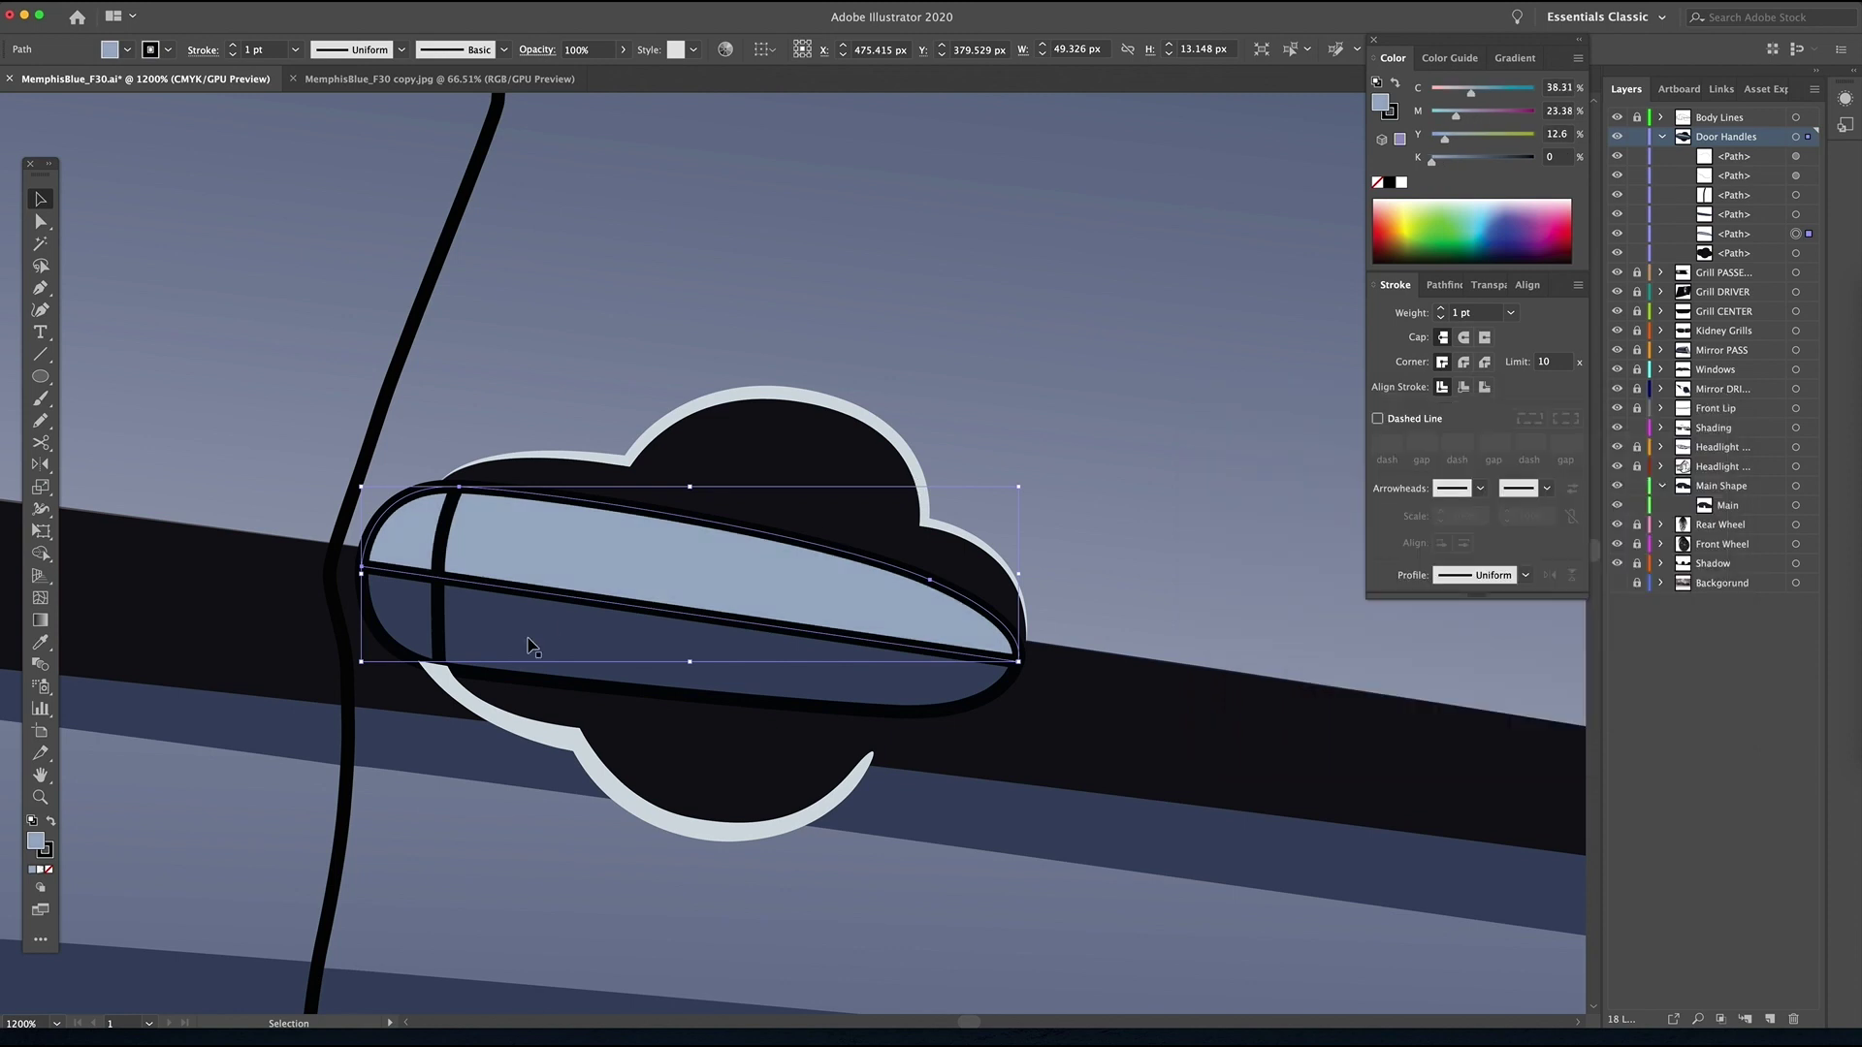
# - Add a curved reflection across the handle's upper half as a light grey unfilled stroke with a width profile tapered at both ends
pyautogui.click(40, 308)
pyautogui.click(469, 511)
pyautogui.moveTo(972, 628); pyautogui.dragTo(1067, 708)
pyautogui.press('i')
pyautogui.click(853, 397)
pyautogui.click(1525, 575)
pyautogui.click(1467, 611)
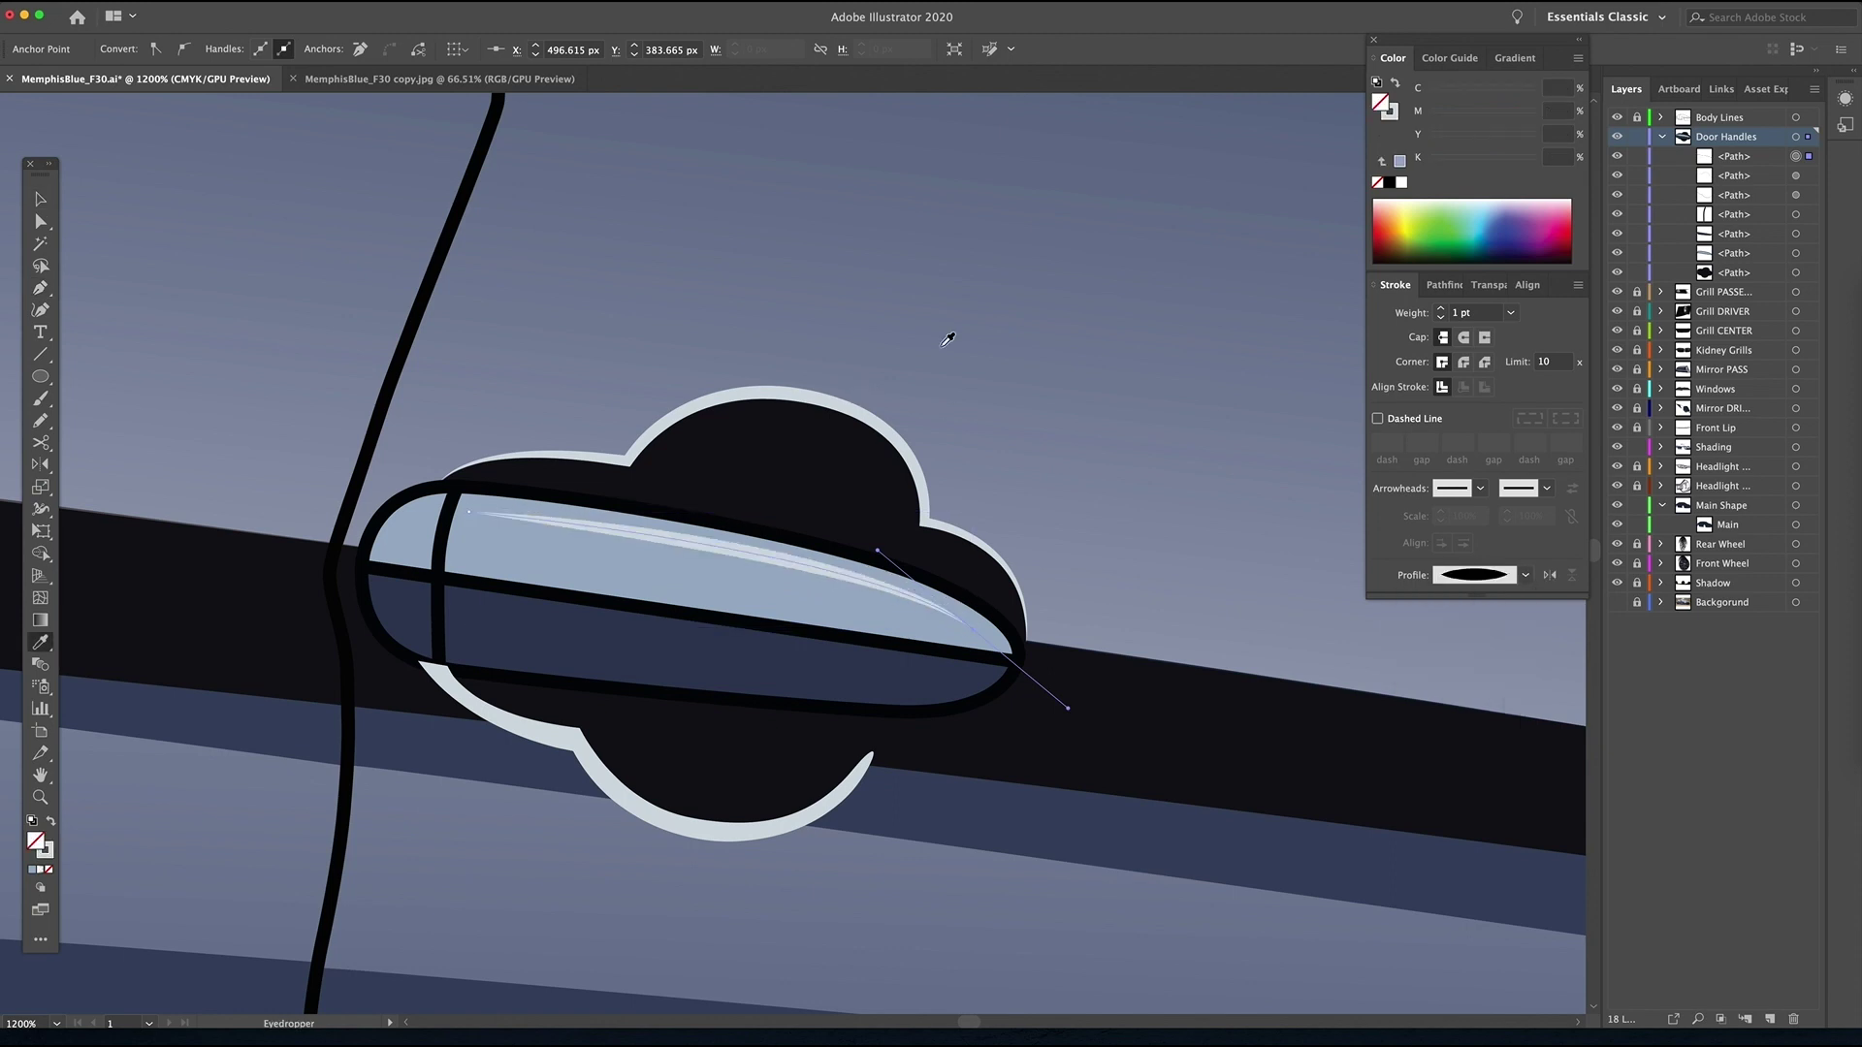
# - Lock the Shading layer and collapse the Main Shape layer
pyautogui.keyDown('ctrl'); pyautogui.click(947, 339); pyautogui.keyUp('ctrl')
pyautogui.hotkey('ctrl', '-')
pyautogui.hotkey('ctrl', '-')
pyautogui.hotkey('ctrl', '-')
pyautogui.hotkey('ctrl', '-')
pyautogui.hotkey('ctrl', '-')
pyautogui.hotkey('ctrl', '-')
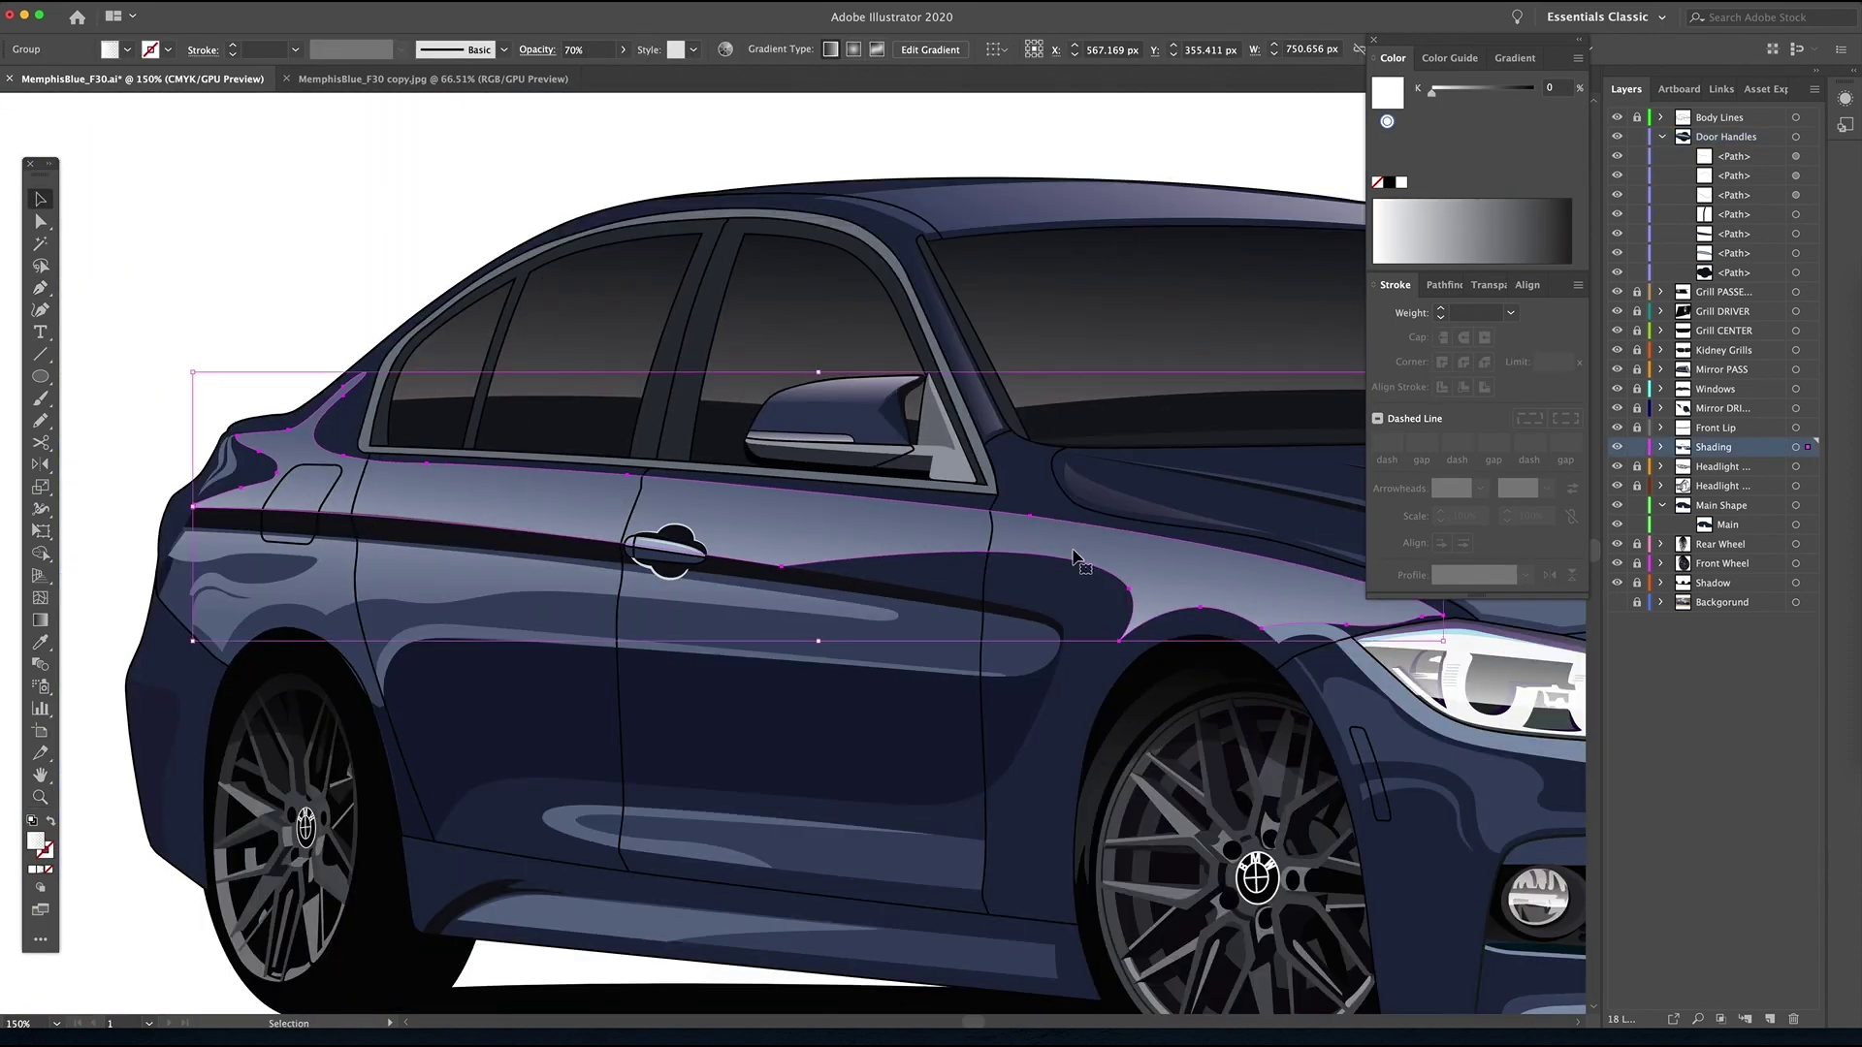
pyautogui.click(1636, 447)
pyautogui.click(1661, 505)
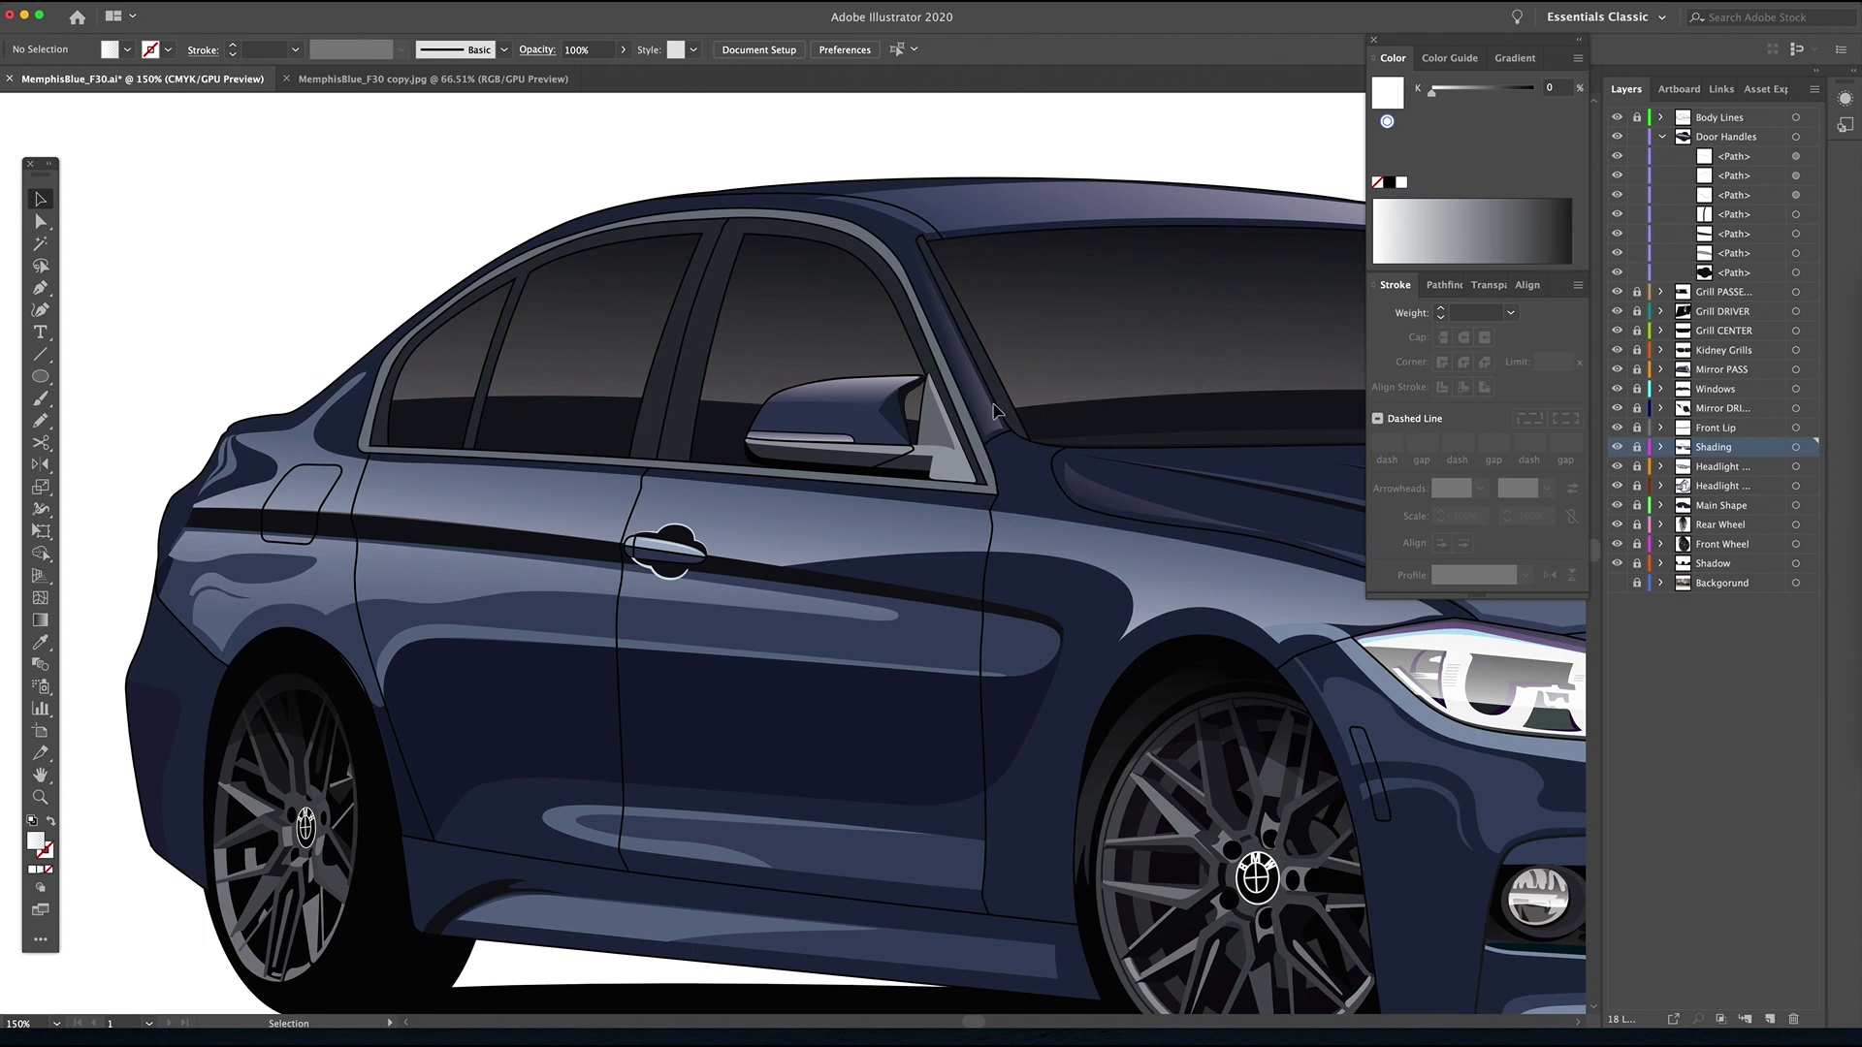
# - Remove the old highlight below the handle and fill the handle recess with pure black 000000
pyautogui.scroll(6, 643, 543)
pyautogui.click(671, 575)
pyautogui.doubleClick(35, 841)
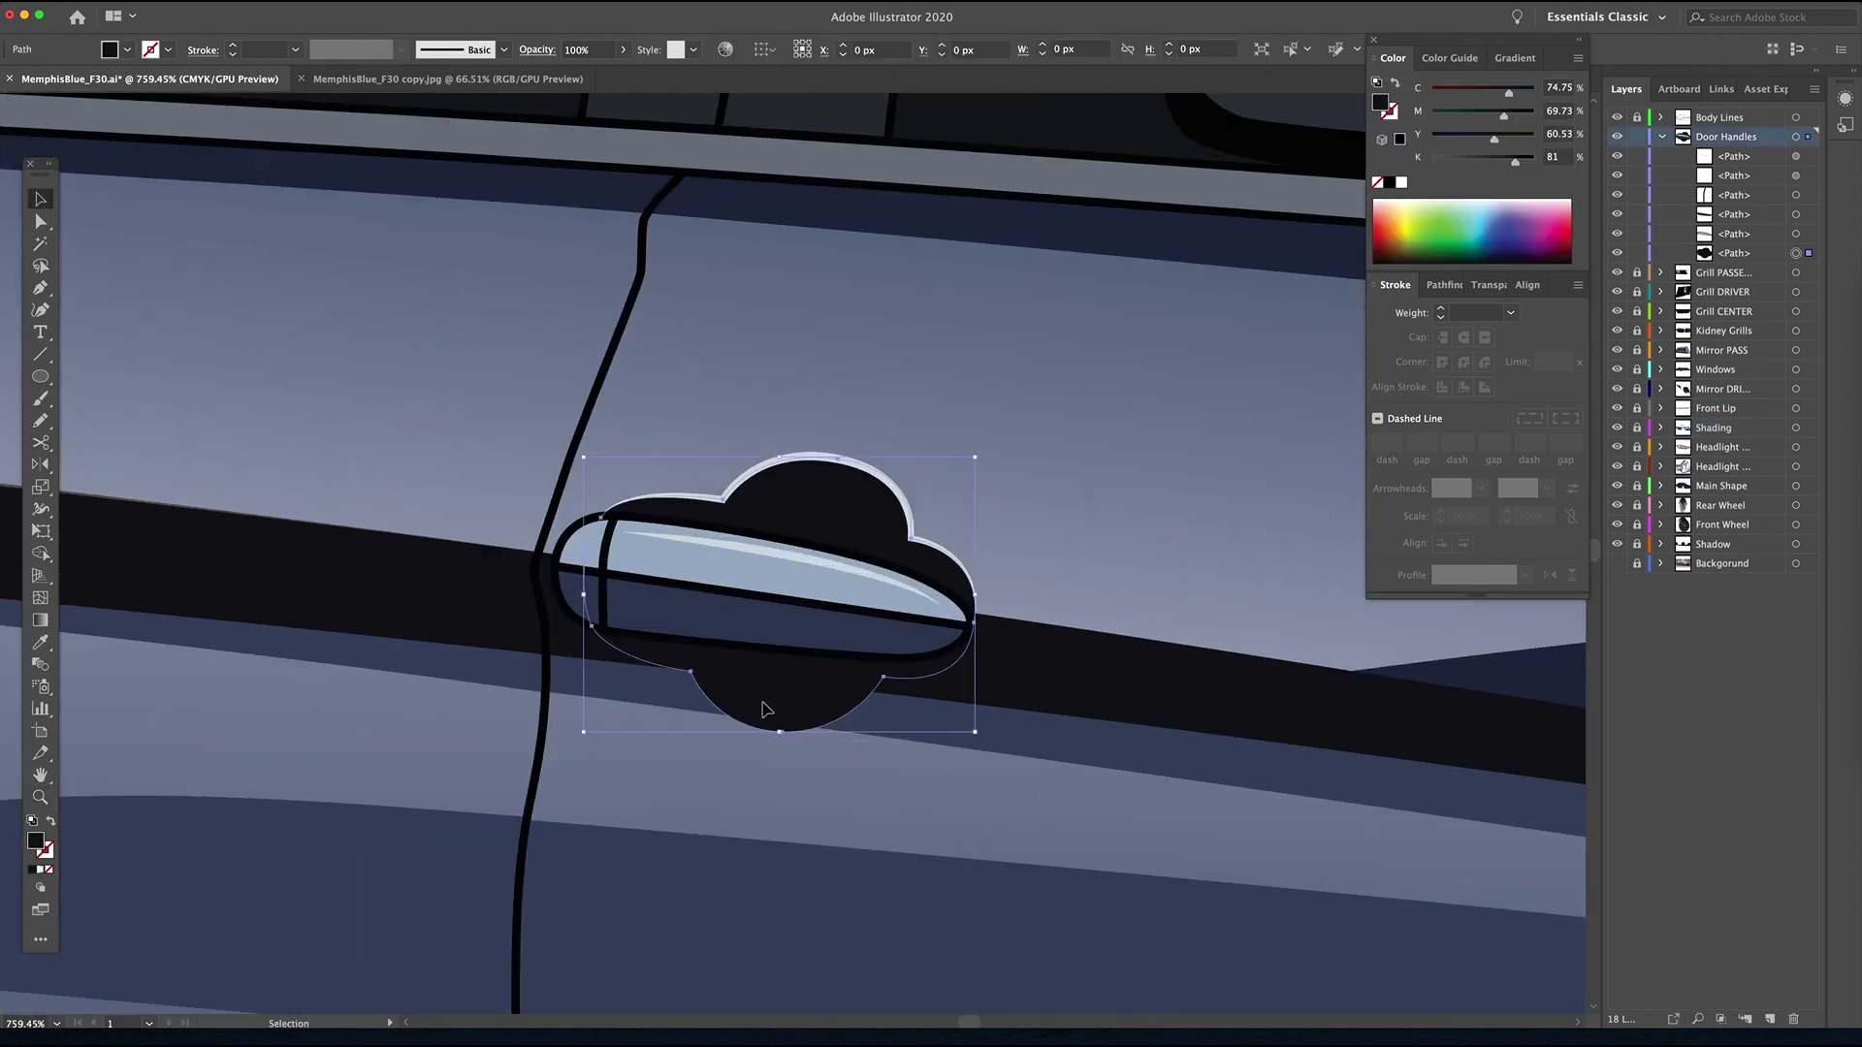
pyautogui.write('000000')
pyautogui.press('Return')
pyautogui.hotkey('ctrl', 'shift', 'a')
# - Draw a new open path along the lower scalloped edge of the front handle recess
pyautogui.press('p')
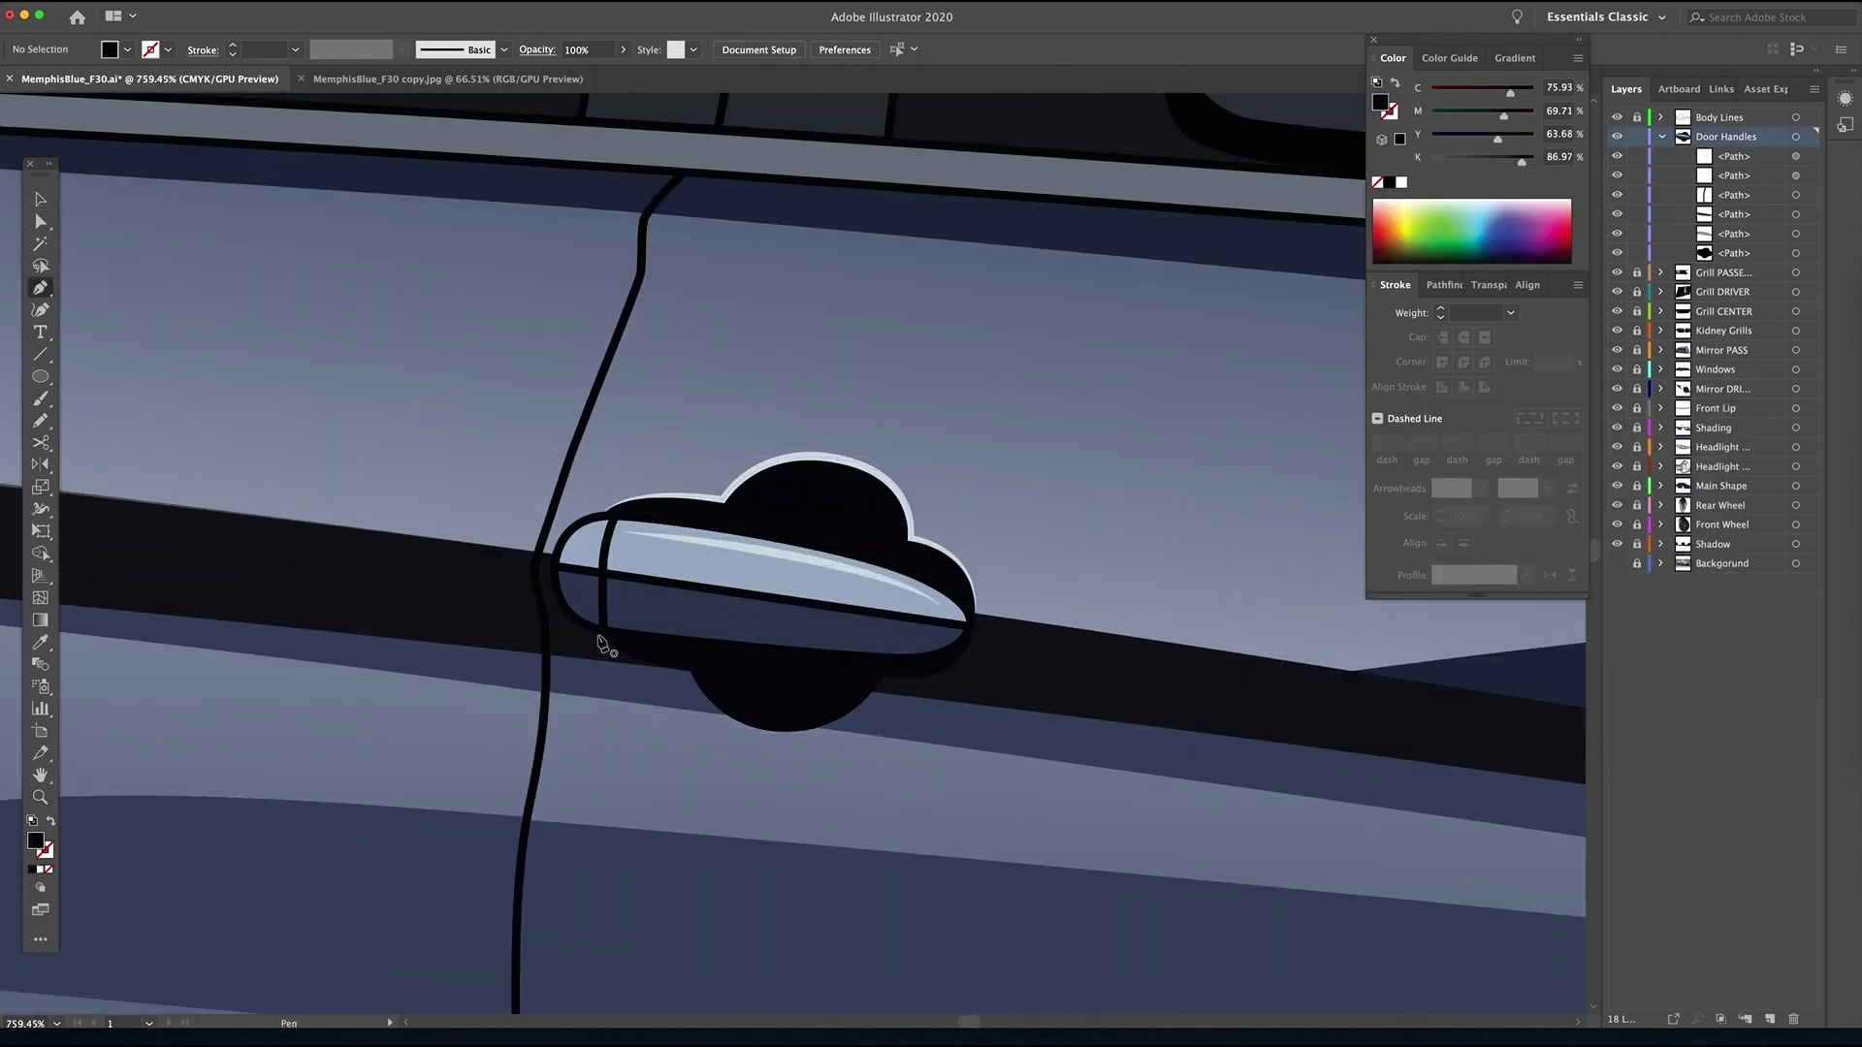
pyautogui.click(597, 636)
pyautogui.click(690, 671)
pyautogui.moveTo(763, 728); pyautogui.dragTo(821, 734)
pyautogui.click(883, 678)
pyautogui.click(975, 638)
# - Give the lower edge path the upper highlight's light grey unfilled stroke, with a width profile tapered at both ends
pyautogui.press('i')
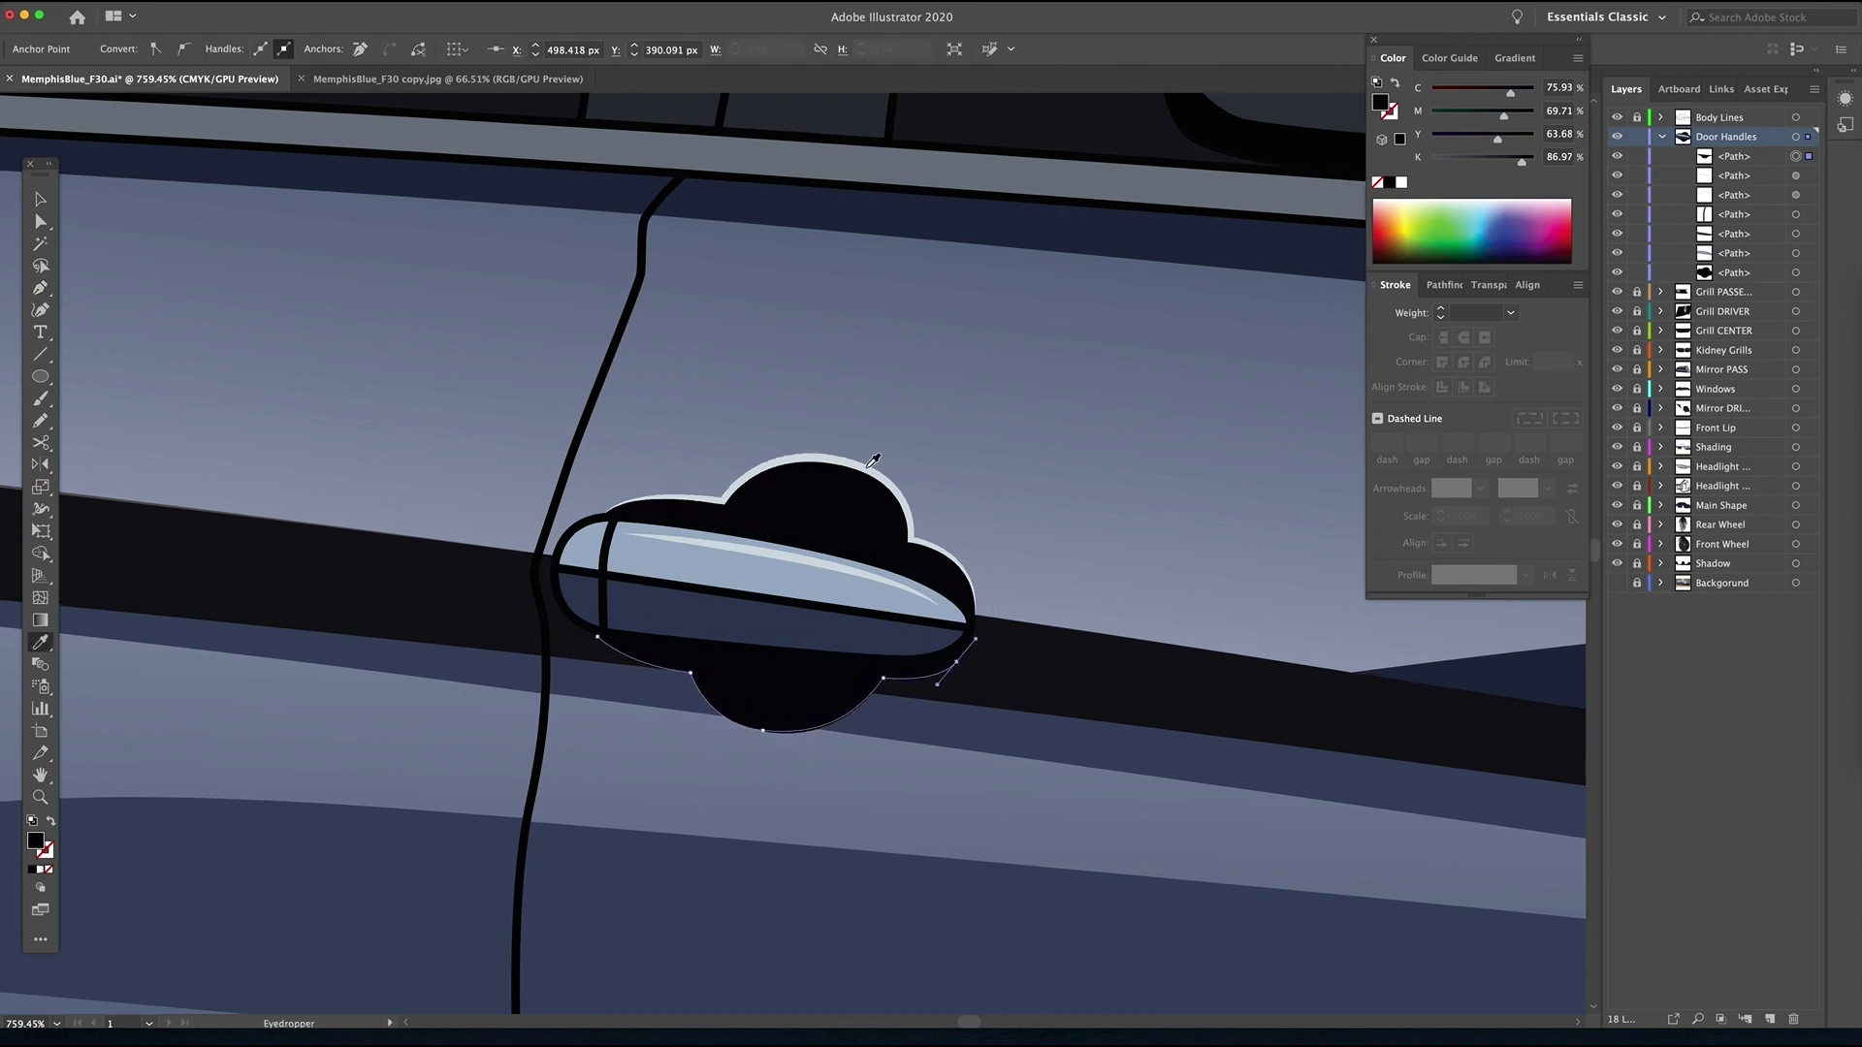
pyautogui.click(873, 458)
pyautogui.click(1525, 575)
pyautogui.click(1466, 649)
pyautogui.press('v')
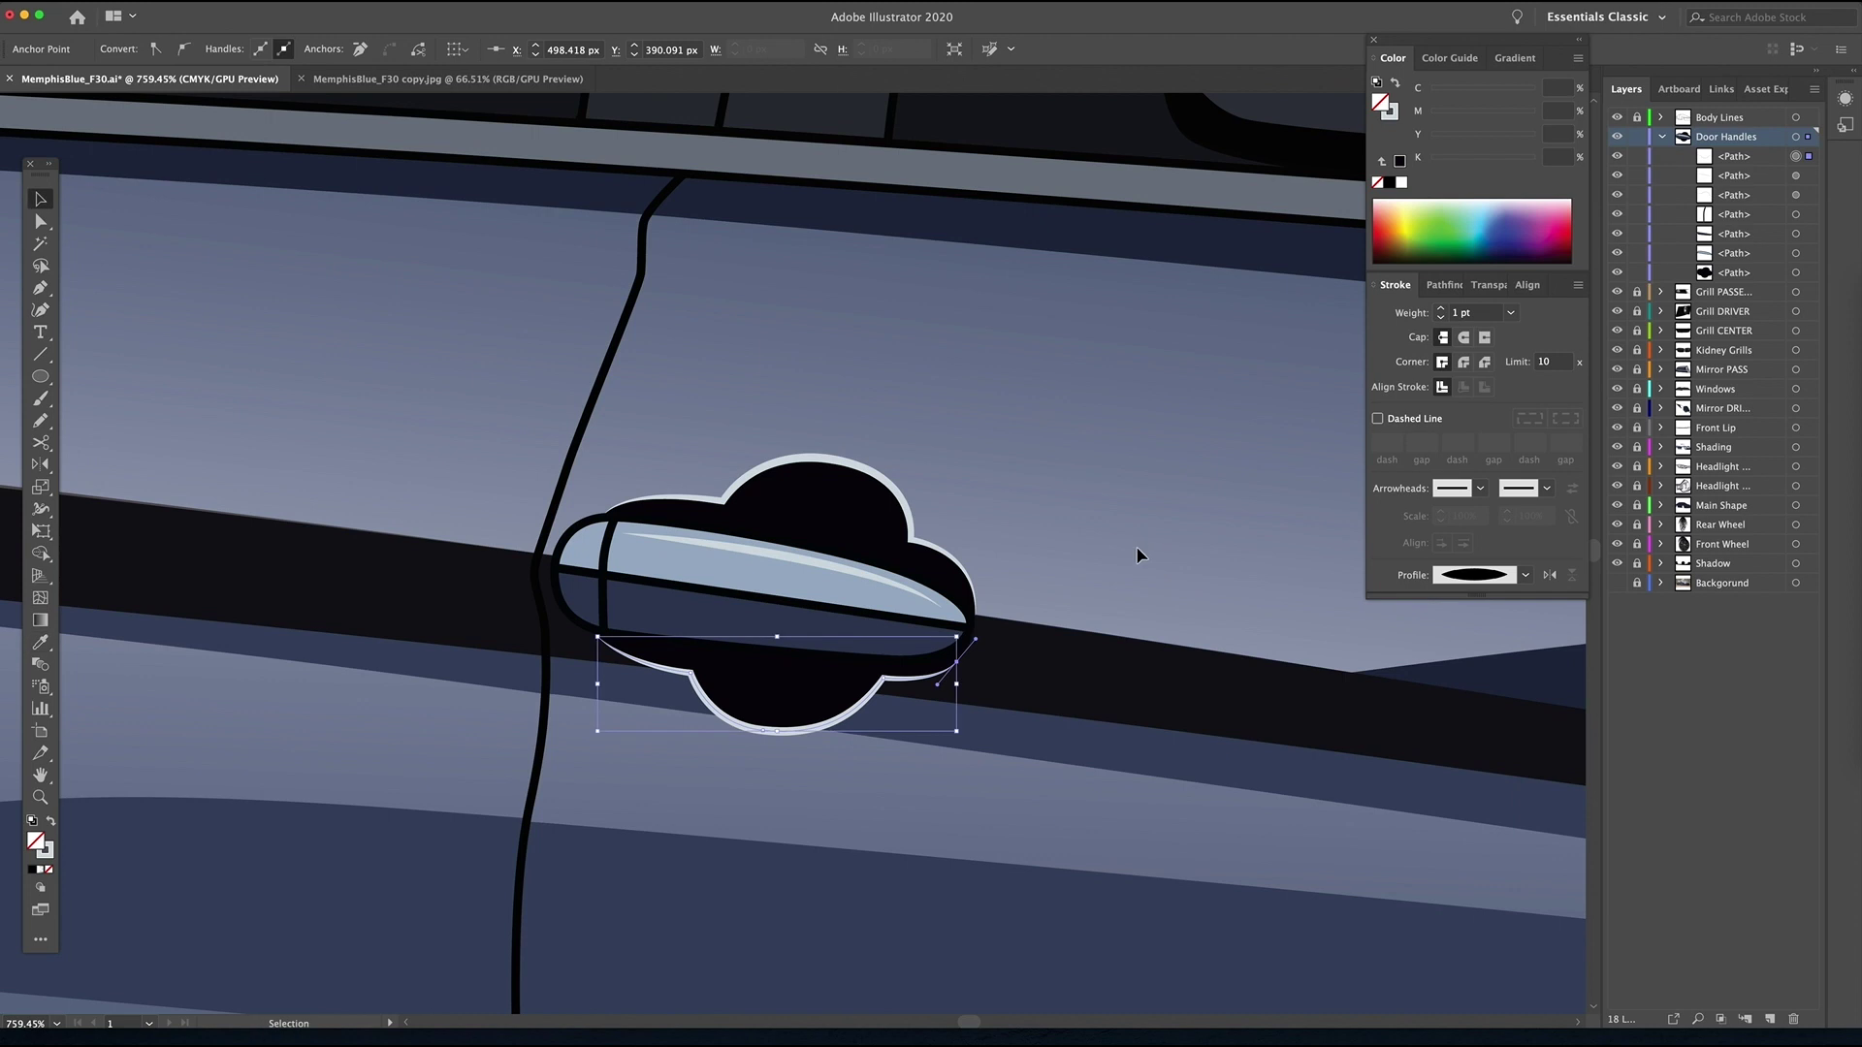
# - Select all parts of the finished front door handle and place a copy on the rear door
pyautogui.press('super+minus')
pyautogui.press('super+minus')
pyautogui.press('super+minus')
pyautogui.press('super+minus')
pyautogui.hscroll(-3, 970, 582)
pyautogui.click(977, 696)
pyautogui.moveTo(977, 696); pyautogui.dragTo(632, 660)
# - Hide the Main Shape and Shading layers and show the background reference photo
pyautogui.click(1616, 641)
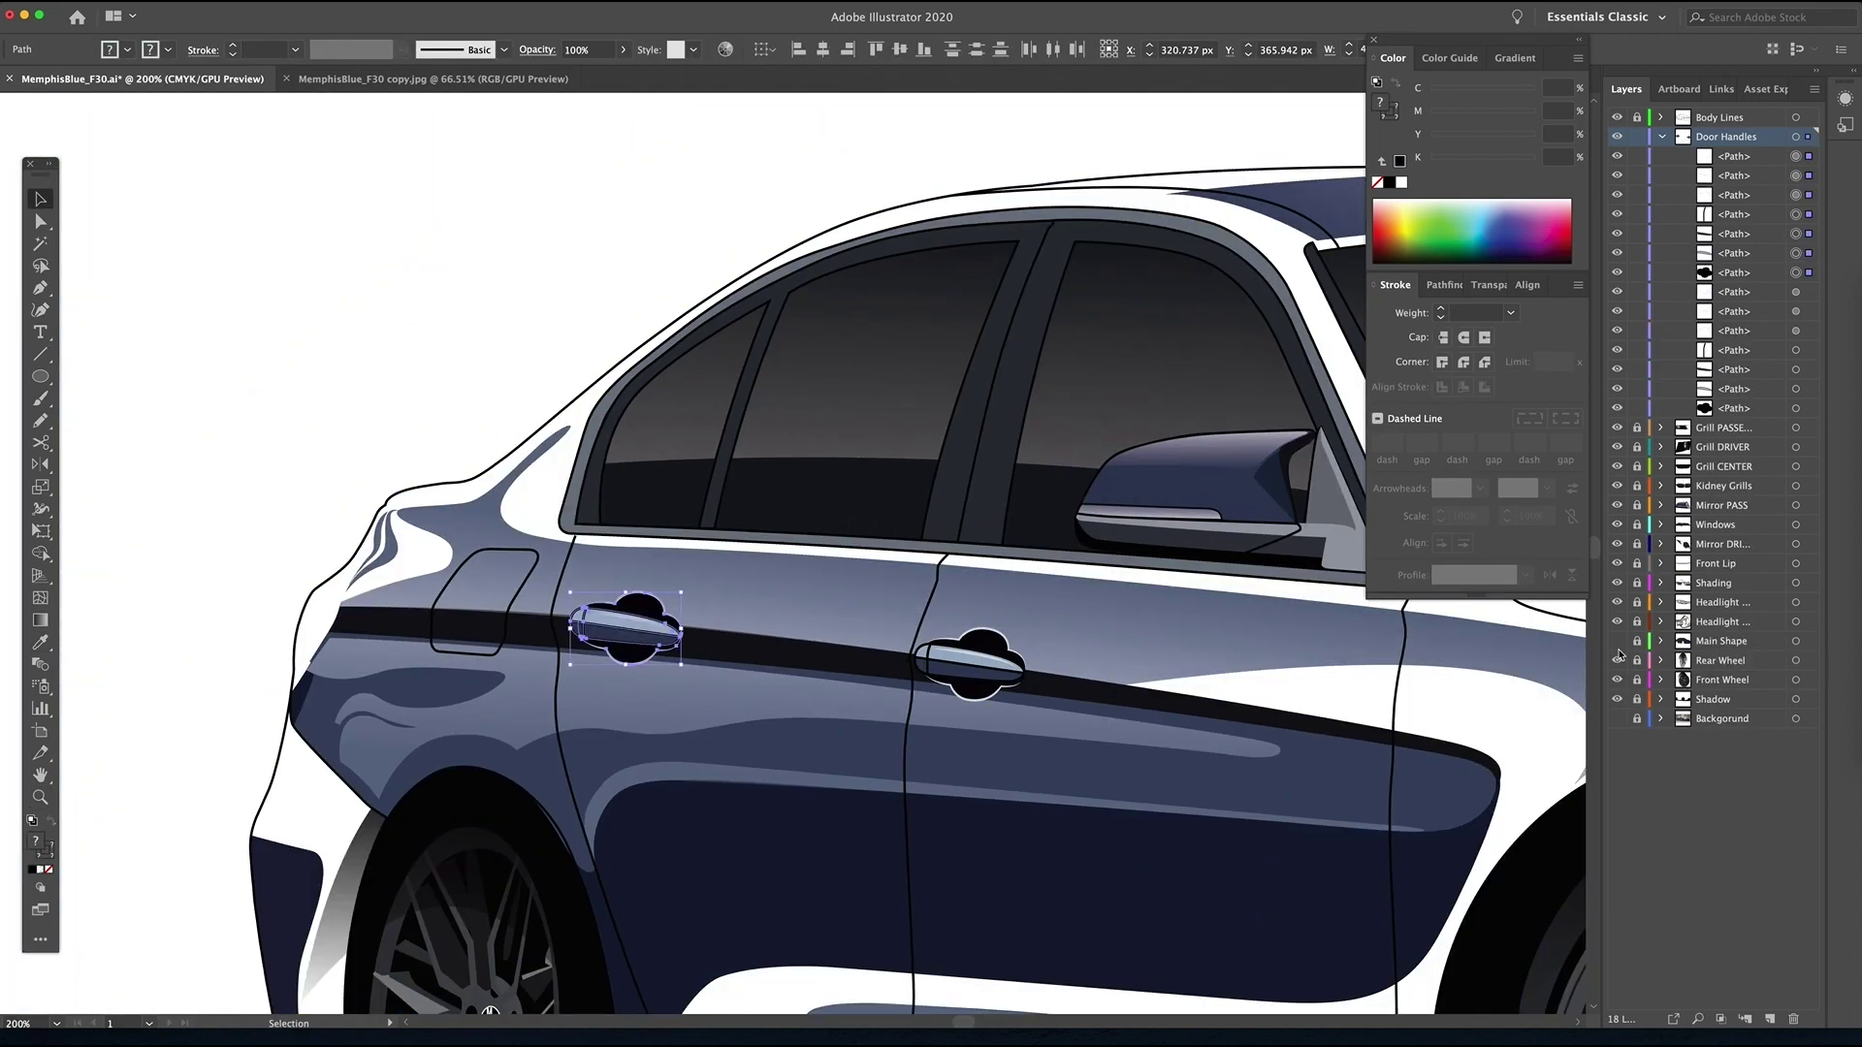
pyautogui.click(1616, 719)
pyautogui.click(1616, 583)
# - Scale down the copied handle and fit it over the rear door handle in the photo
pyautogui.press('z')
pyautogui.moveTo(650, 633)
pyautogui.mouseDown()
pyautogui.moveTo(698, 632)
pyautogui.moveTo(635, 320)
pyautogui.moveTo(664, 669)
pyautogui.moveTo(955, 601)
pyautogui.mouseUp()
pyautogui.press('v')
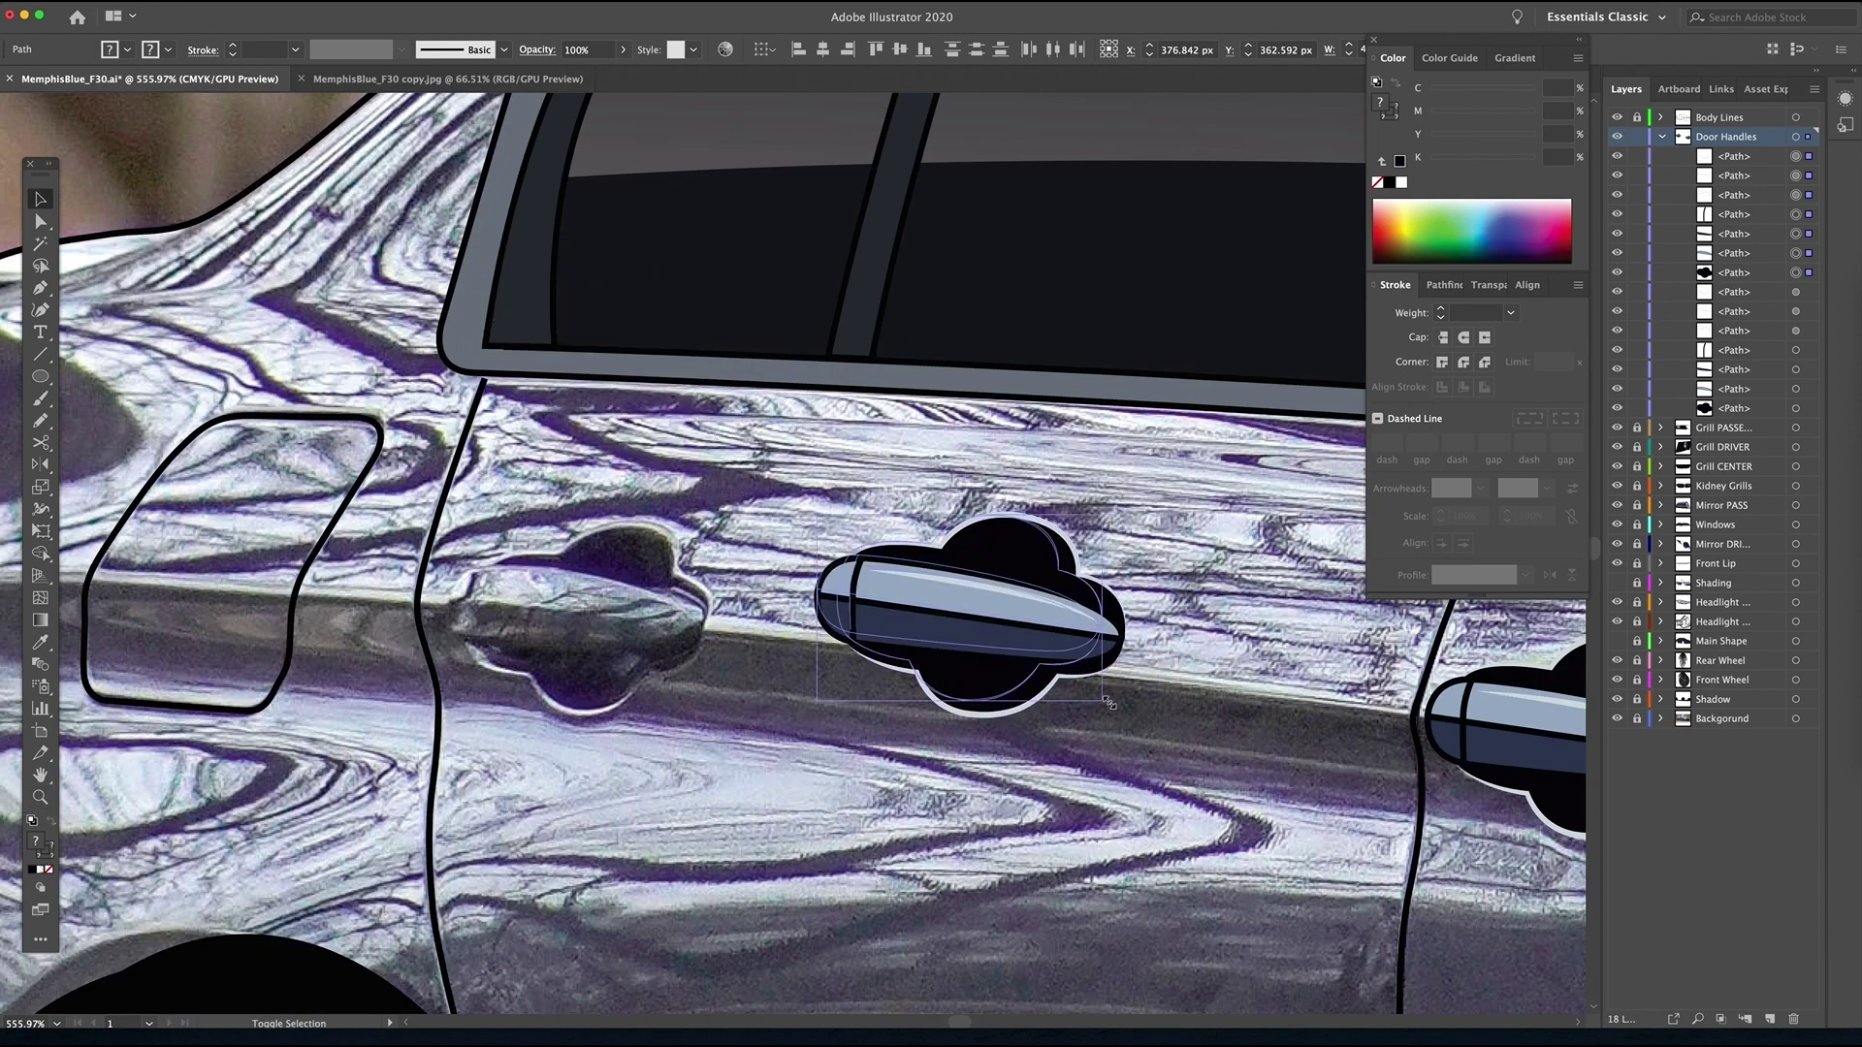
pyautogui.moveTo(618, 622); pyautogui.dragTo(617, 622)
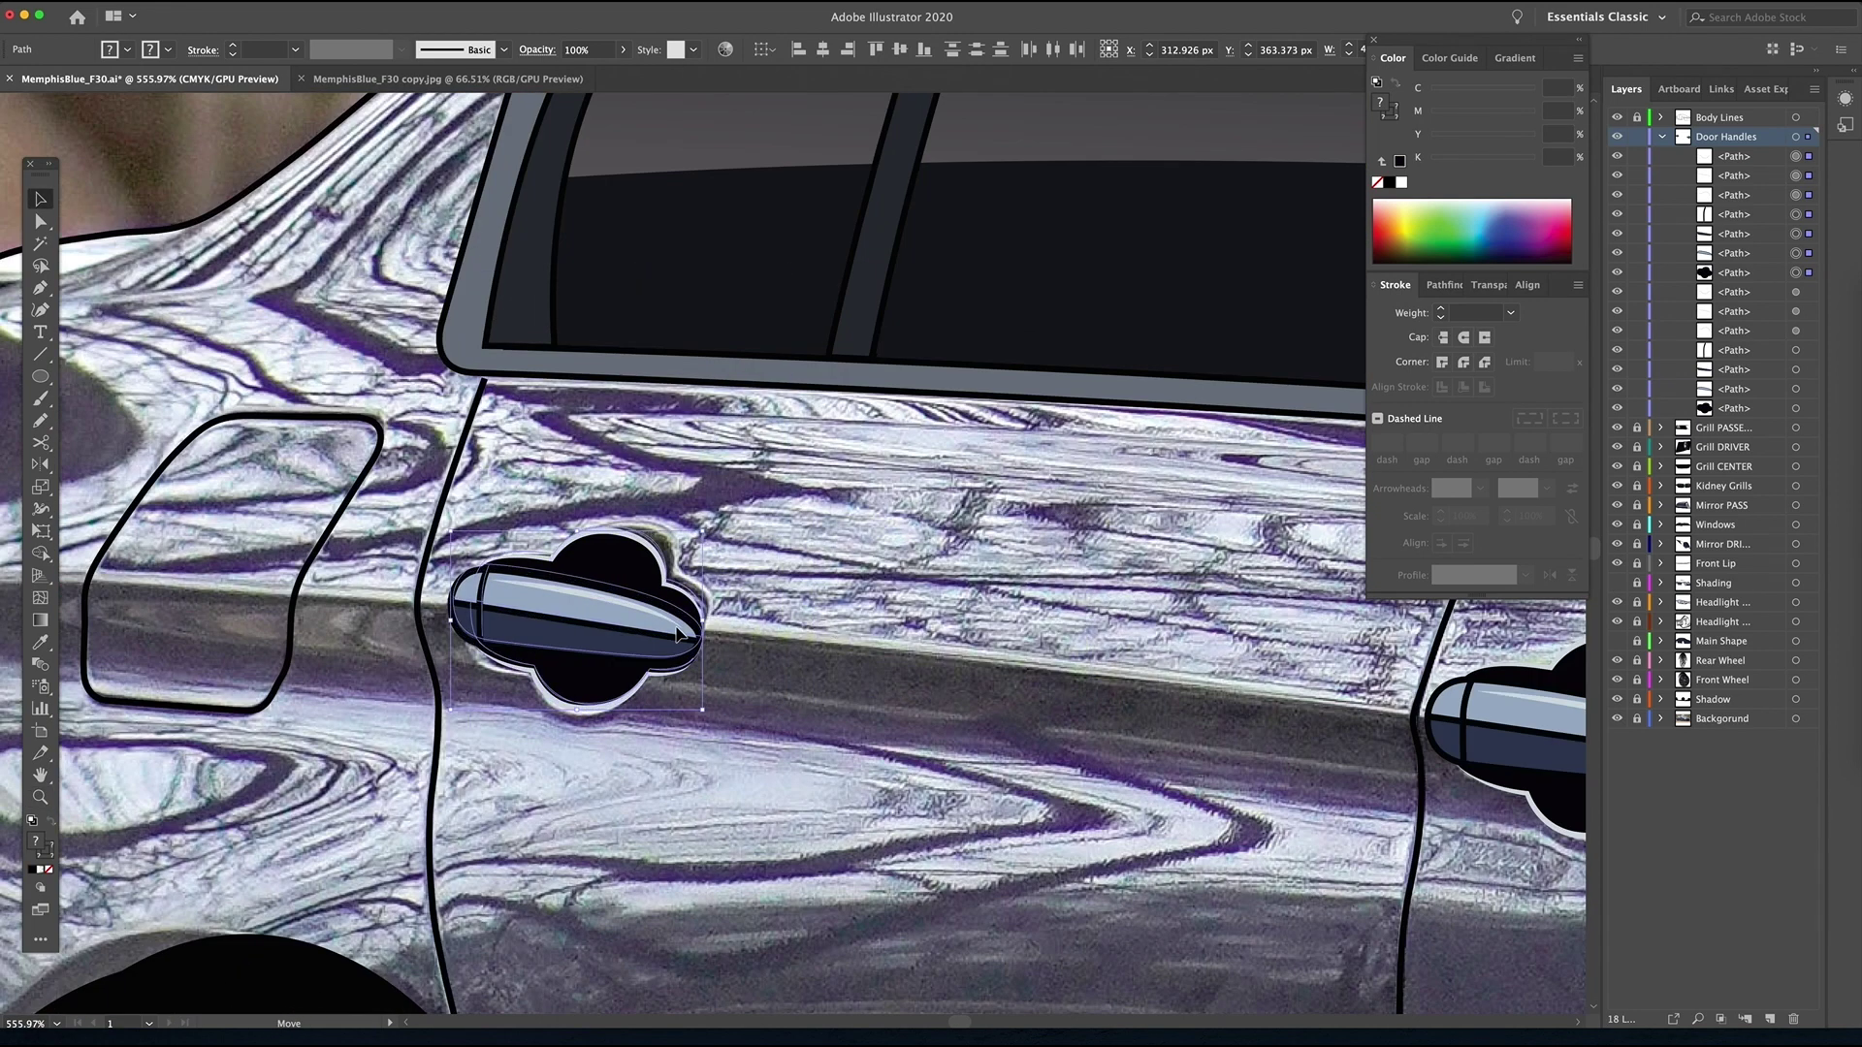
pyautogui.moveTo(613, 534); pyautogui.dragTo(613, 538)
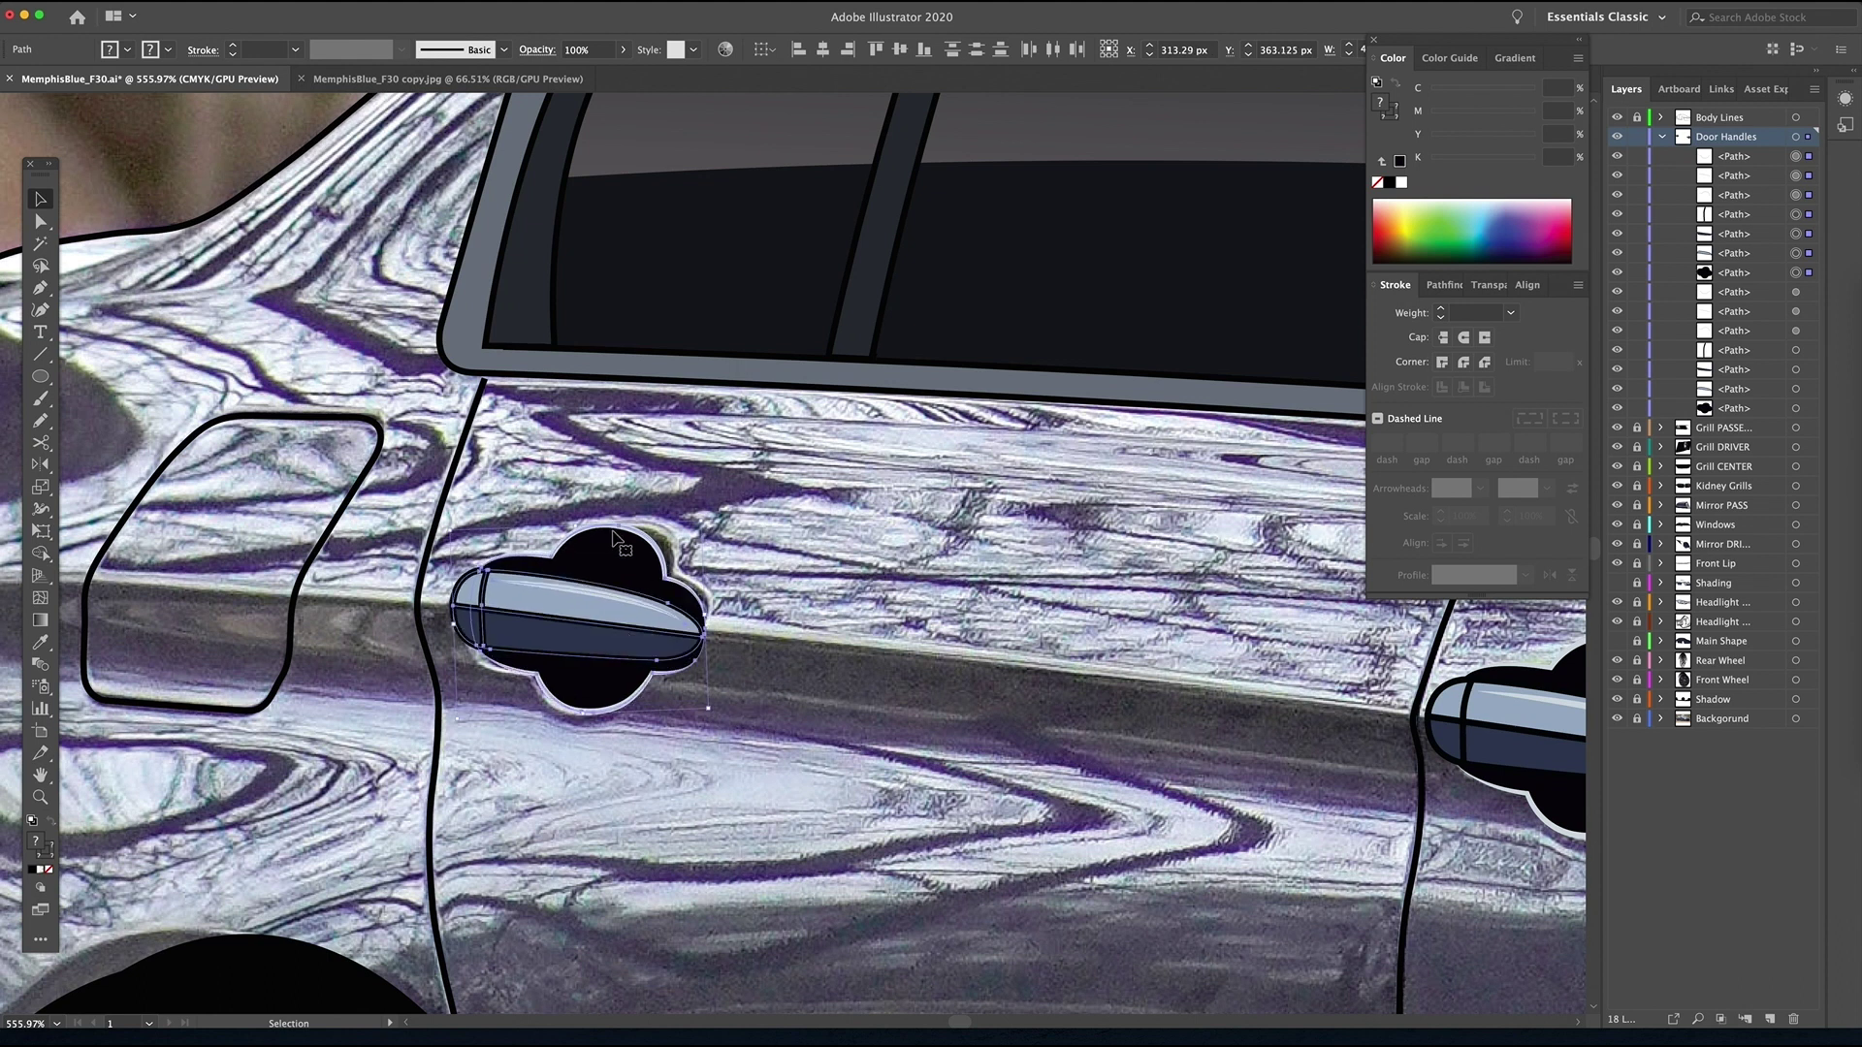
pyautogui.moveTo(454, 626); pyautogui.dragTo(470, 628)
pyautogui.hotkey('ctrl', 'z')
pyautogui.press('z')
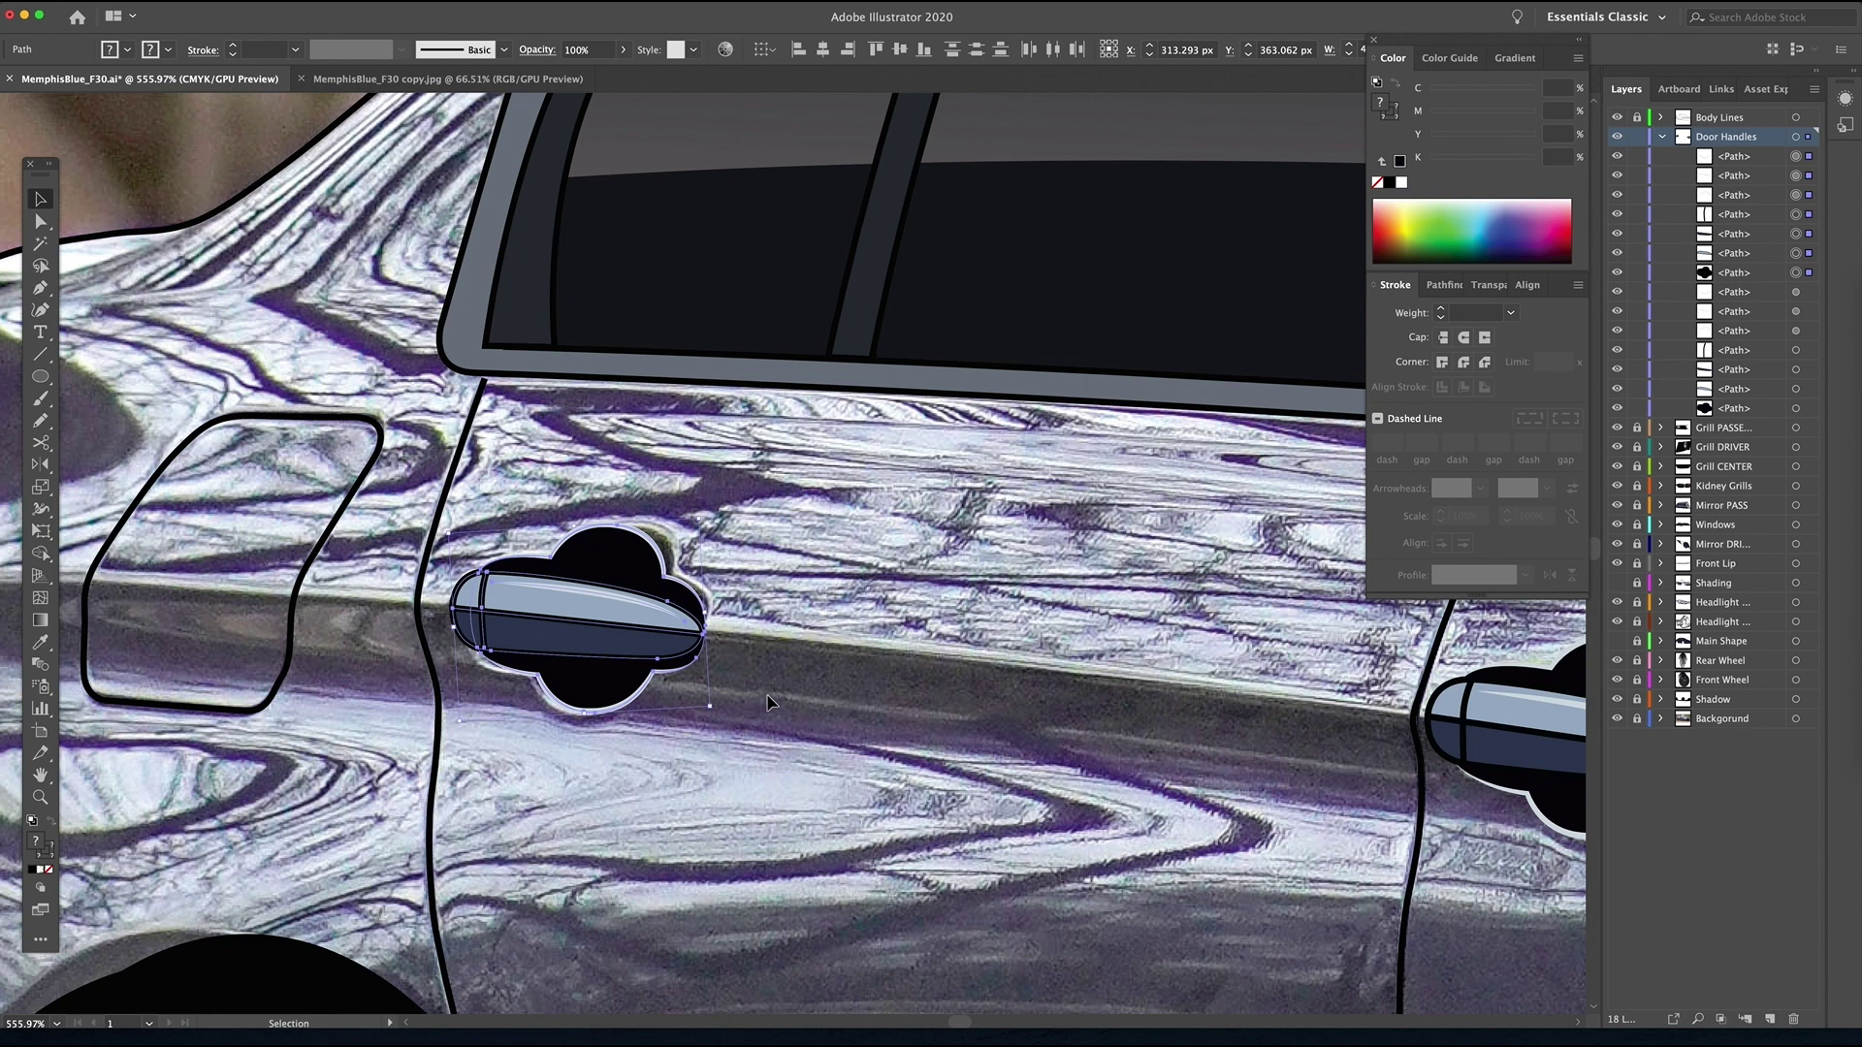
# - Show the Shading and Main Shape layers again and hide the background photo
pyautogui.click(679, 617)
pyautogui.click(1617, 583)
pyautogui.keyDown('ctrl'); pyautogui.click(986, 636); pyautogui.keyUp('ctrl')
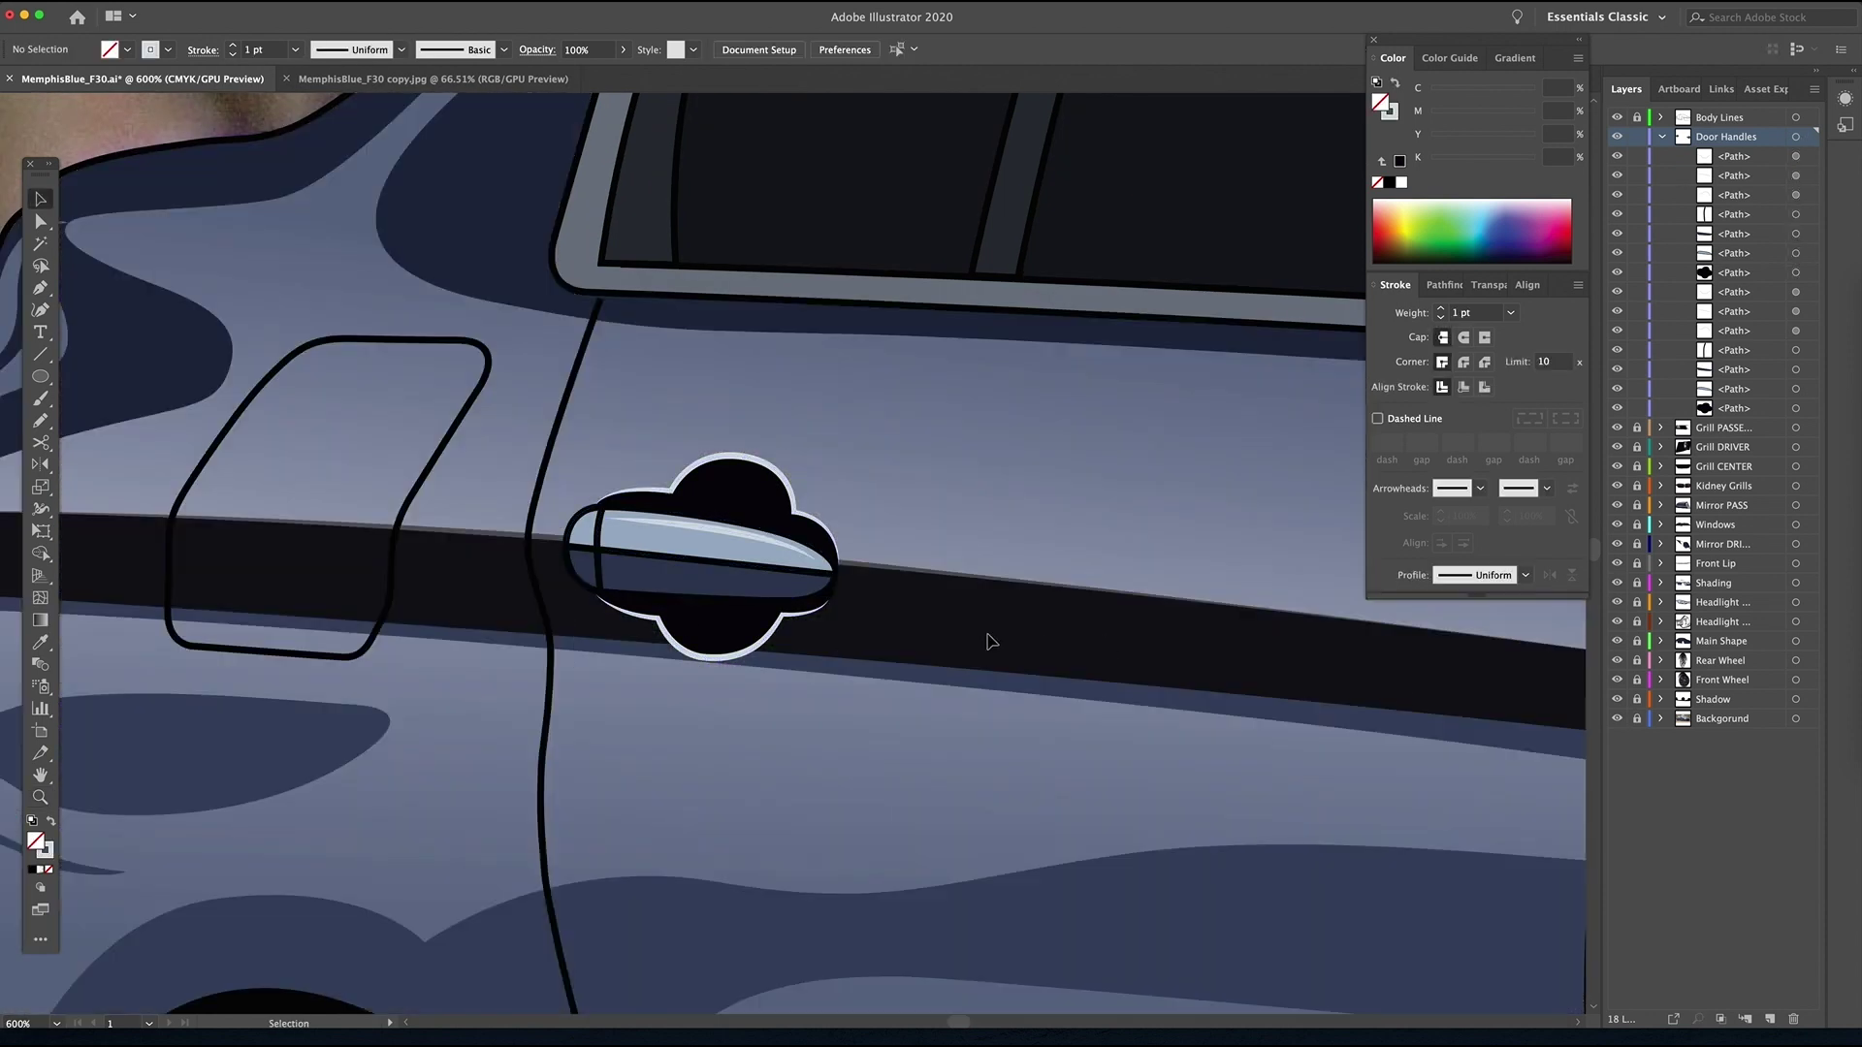
pyautogui.keyDown('alt'); pyautogui.click(985, 636); pyautogui.keyUp('alt')
pyautogui.keyDown('alt'); pyautogui.click(986, 636); pyautogui.keyUp('alt')
pyautogui.keyDown('alt'); pyautogui.click(988, 636); pyautogui.keyUp('alt')
pyautogui.click(1616, 718)
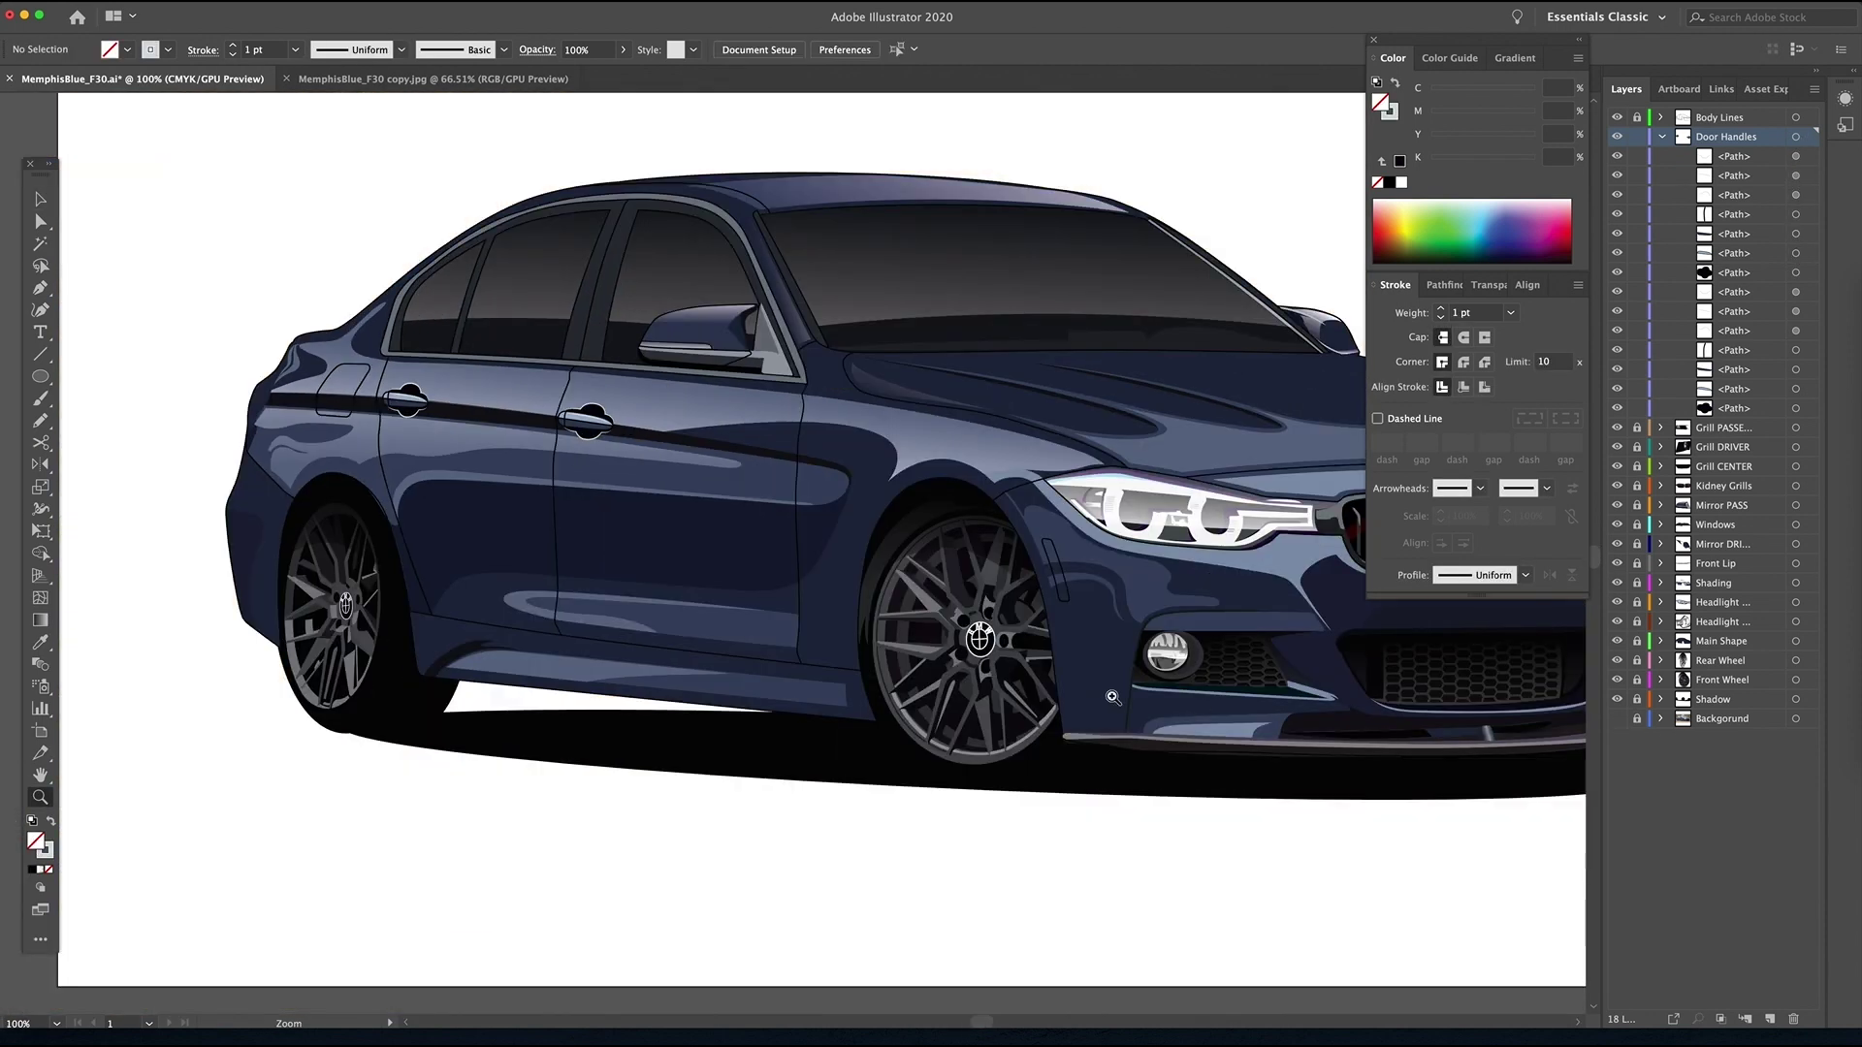
pyautogui.hotkey('ctrl', '-')
pyautogui.press('Tab')
pyautogui.hotkey('ctrl', '0')
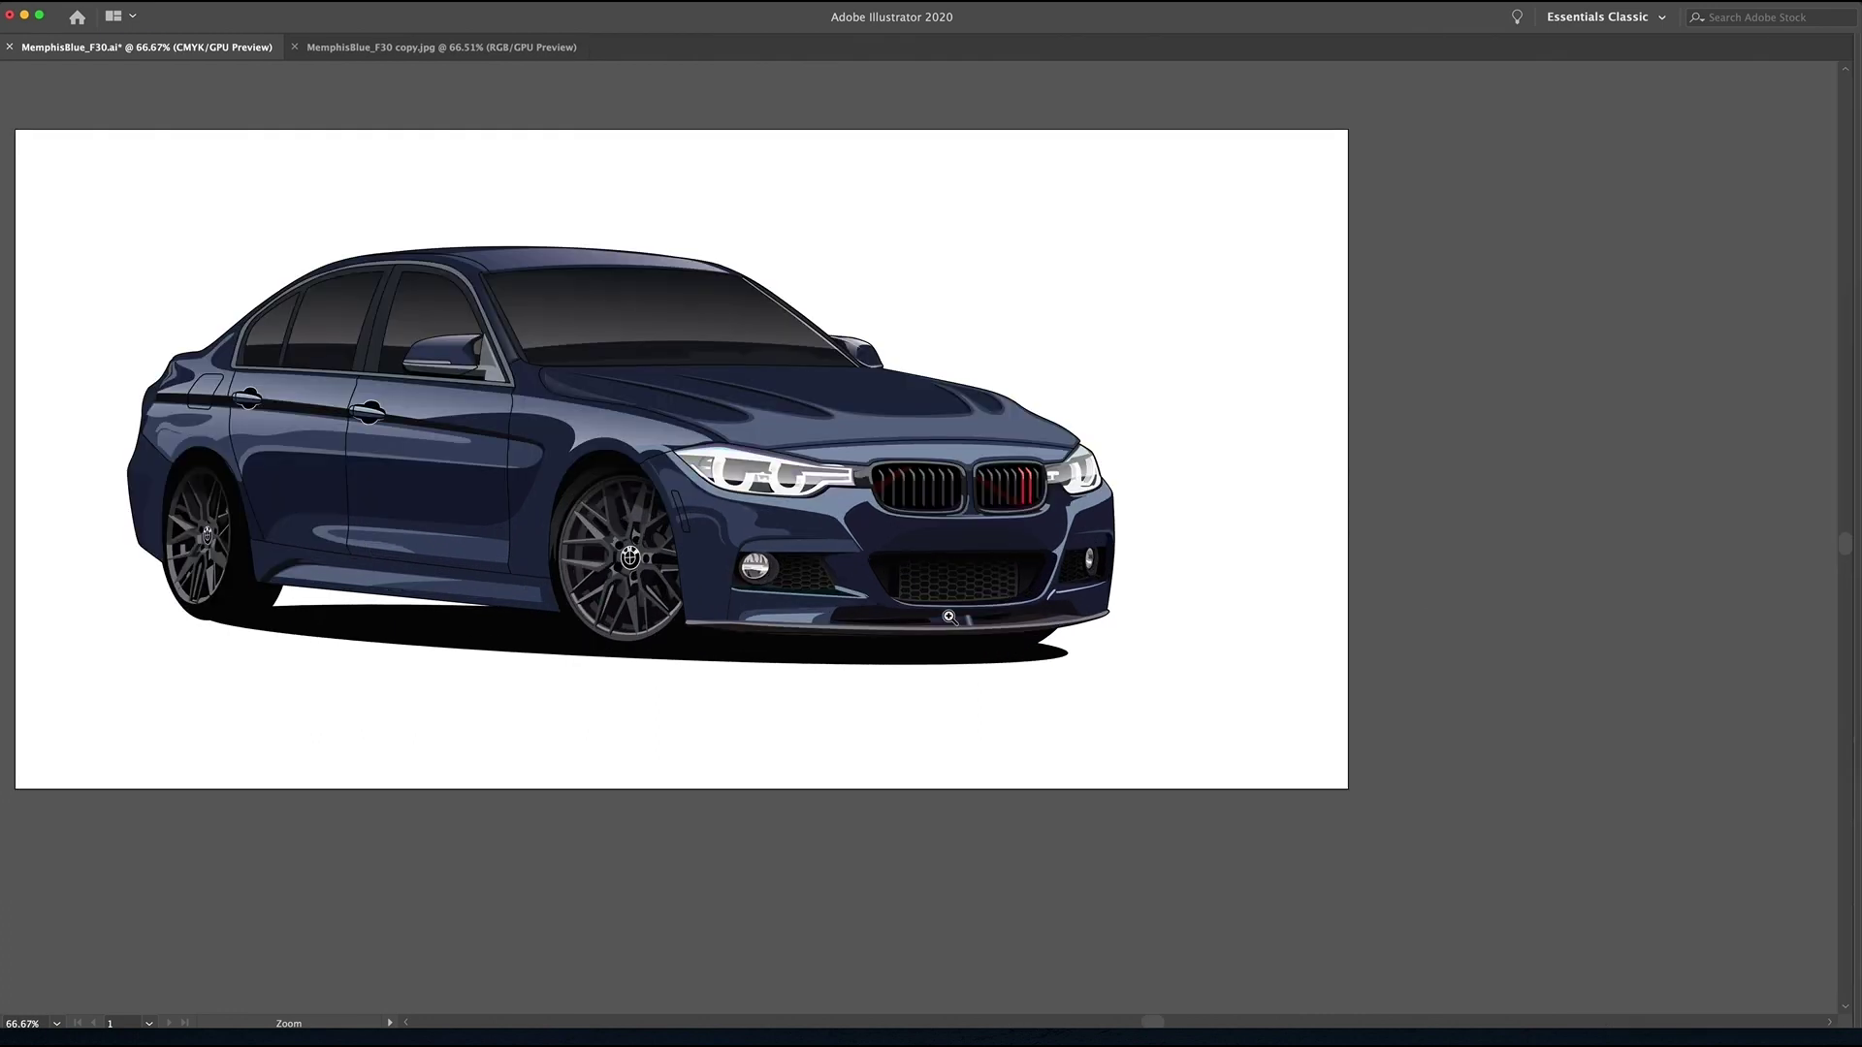
pyautogui.scroll(2, 999, 637)
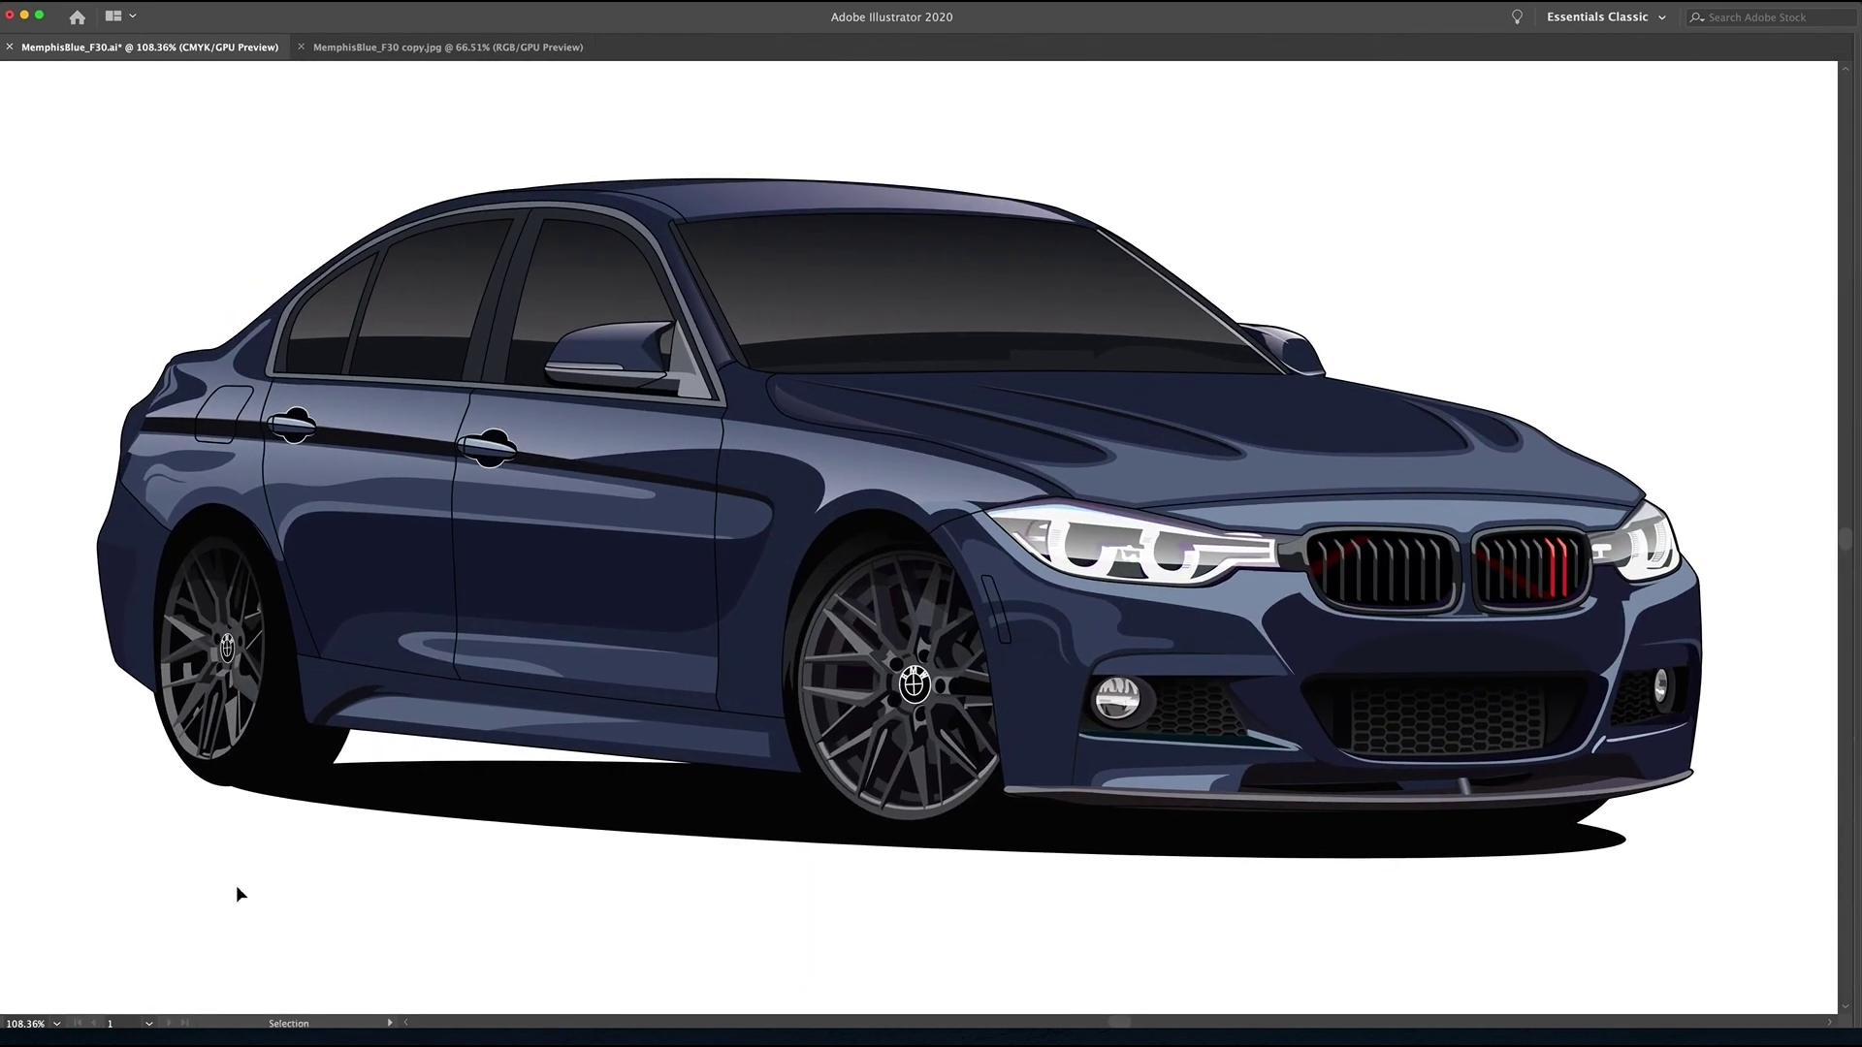
pyautogui.press('Tab')
# - Unlock the body layers, keeping the wheels and shadow locked, and move all their artwork 8 px down over the wheels
pyautogui.hotkey('ctrl', 'a')
pyautogui.hotkey('ctrl', '-')
pyautogui.hotkey('ctrl', '-')
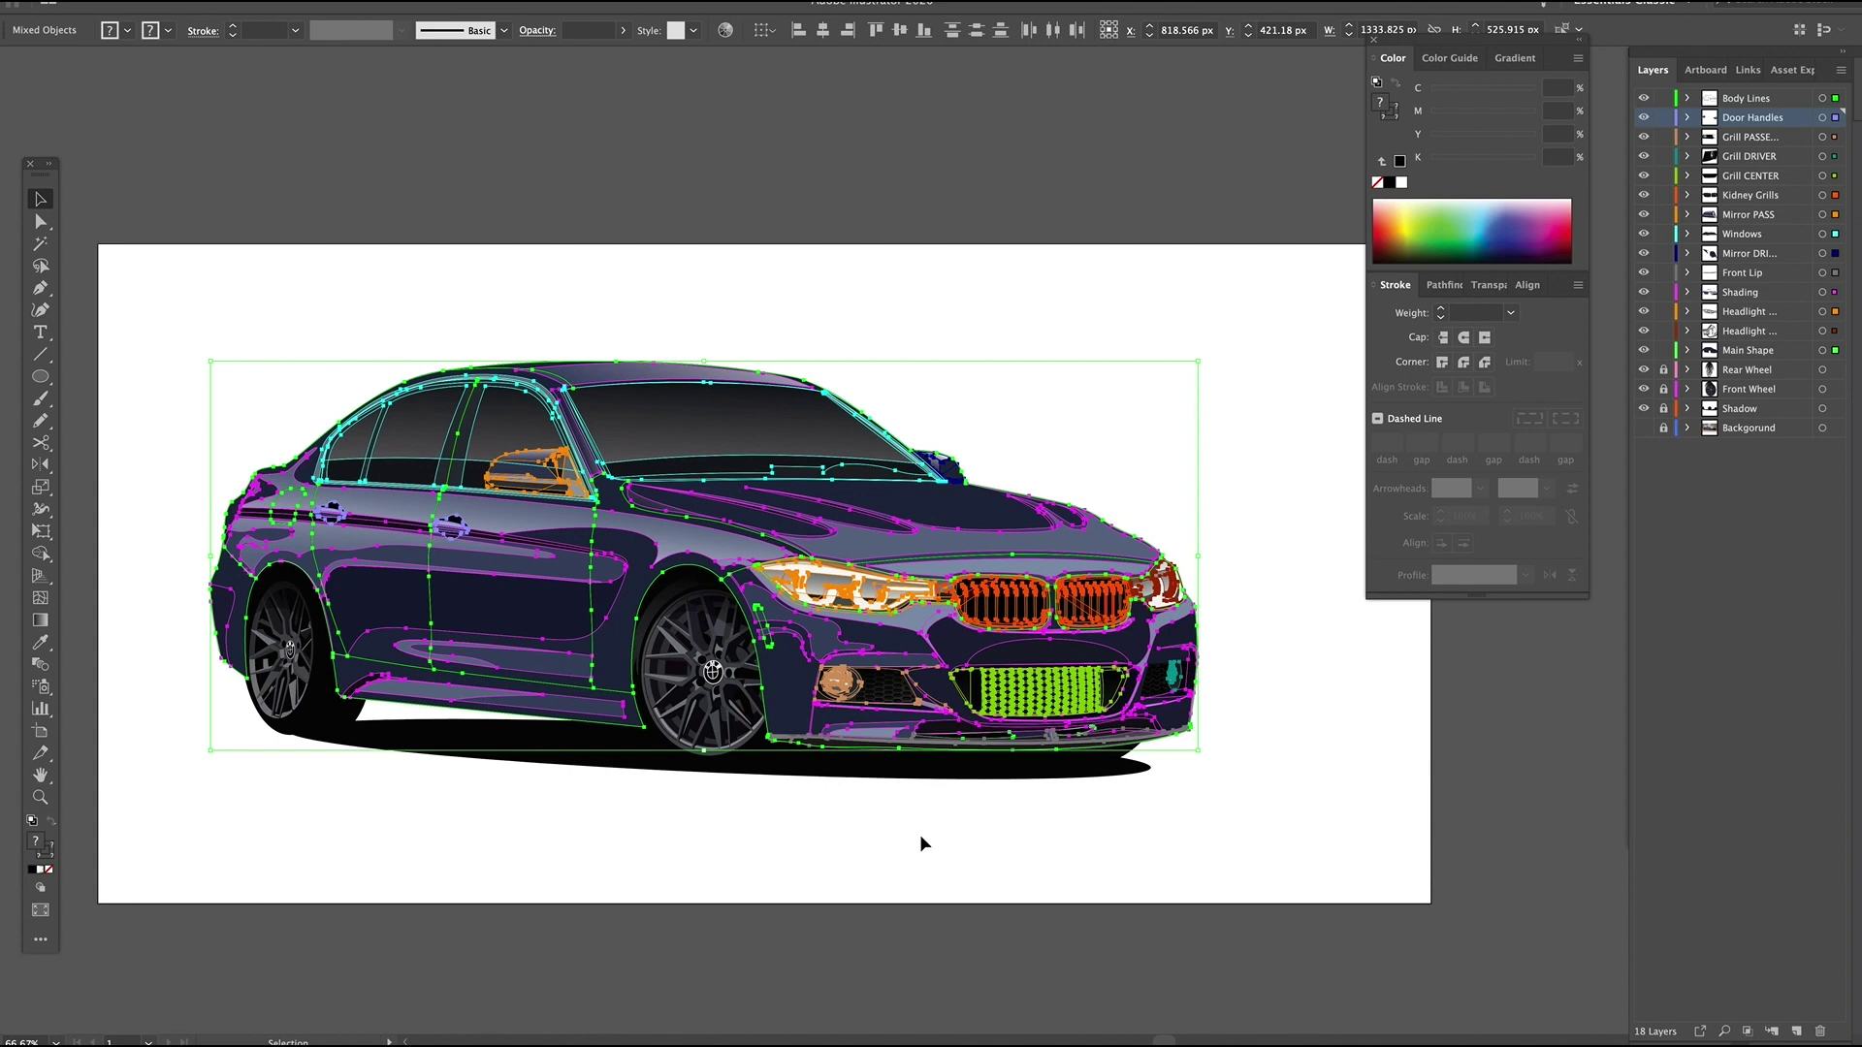
pyautogui.press('Down')
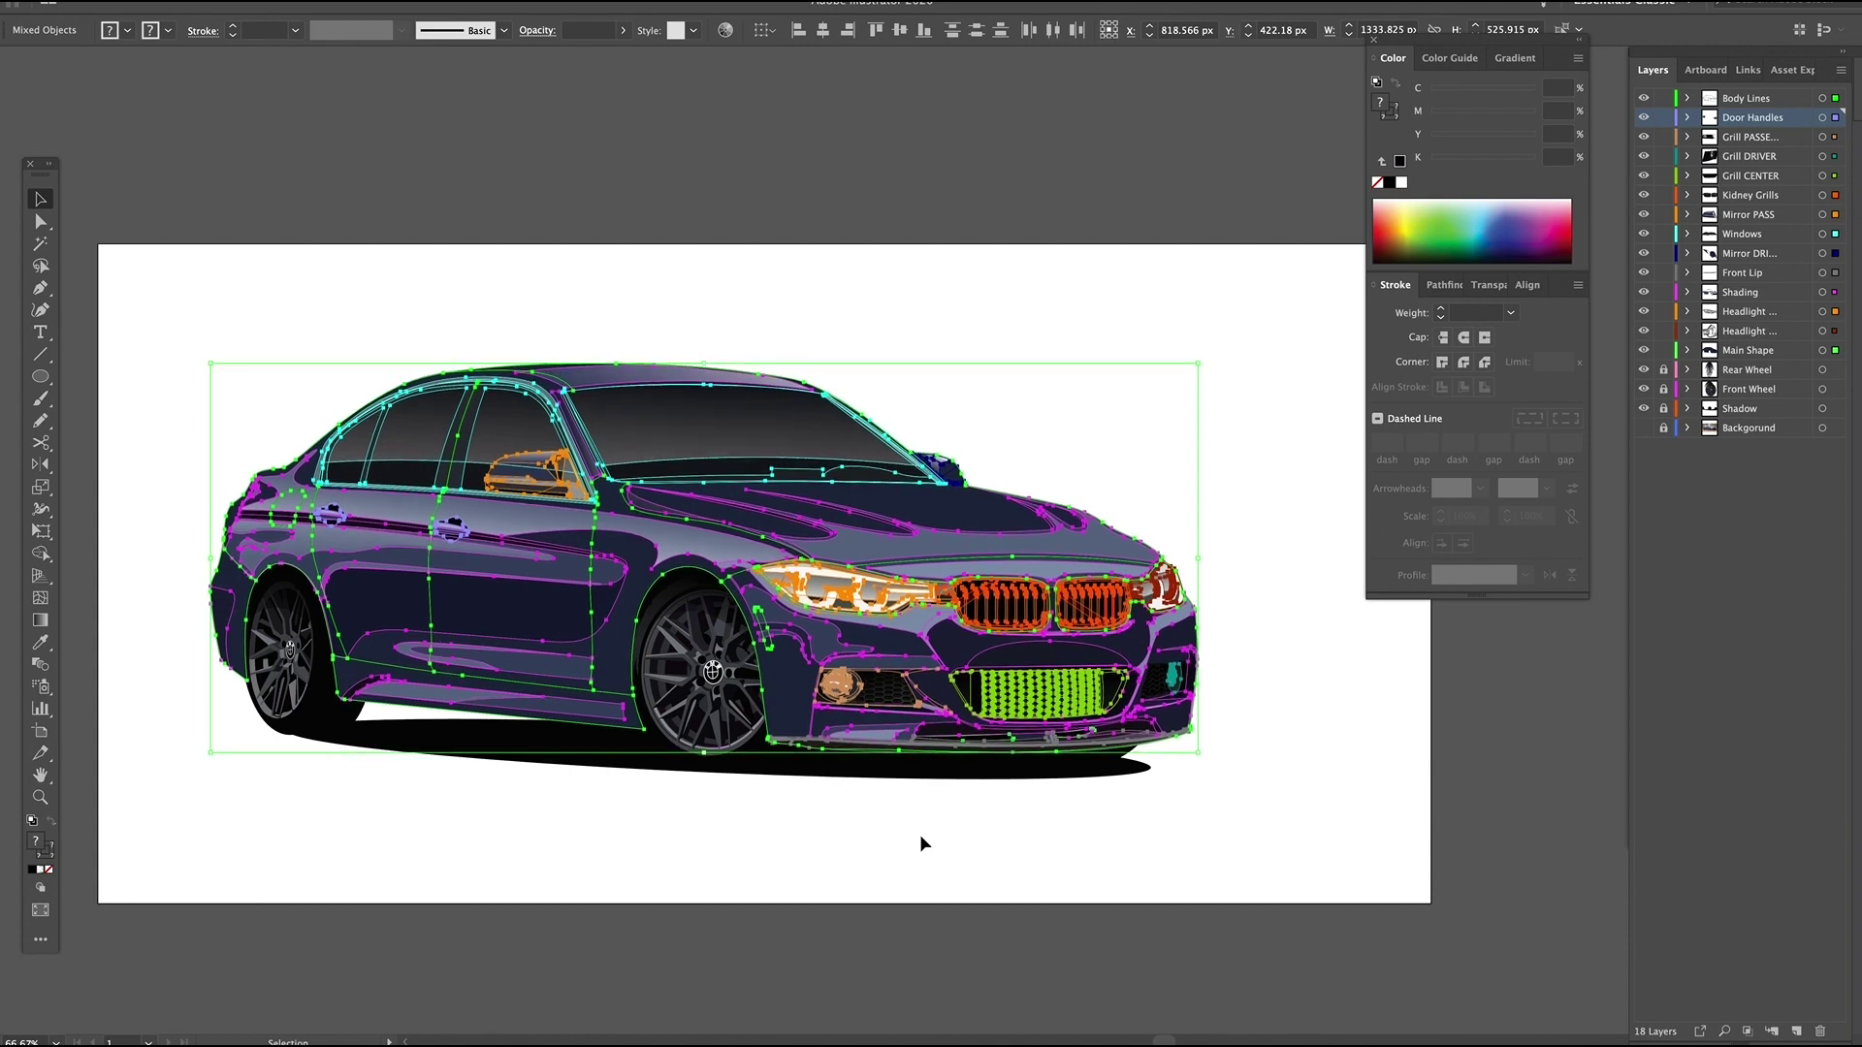
pyautogui.press('Down')
pyautogui.press('Down')
pyautogui.press('Down')
pyautogui.press('Down')
pyautogui.press('Down')
pyautogui.press('Down')
pyautogui.press('Down')
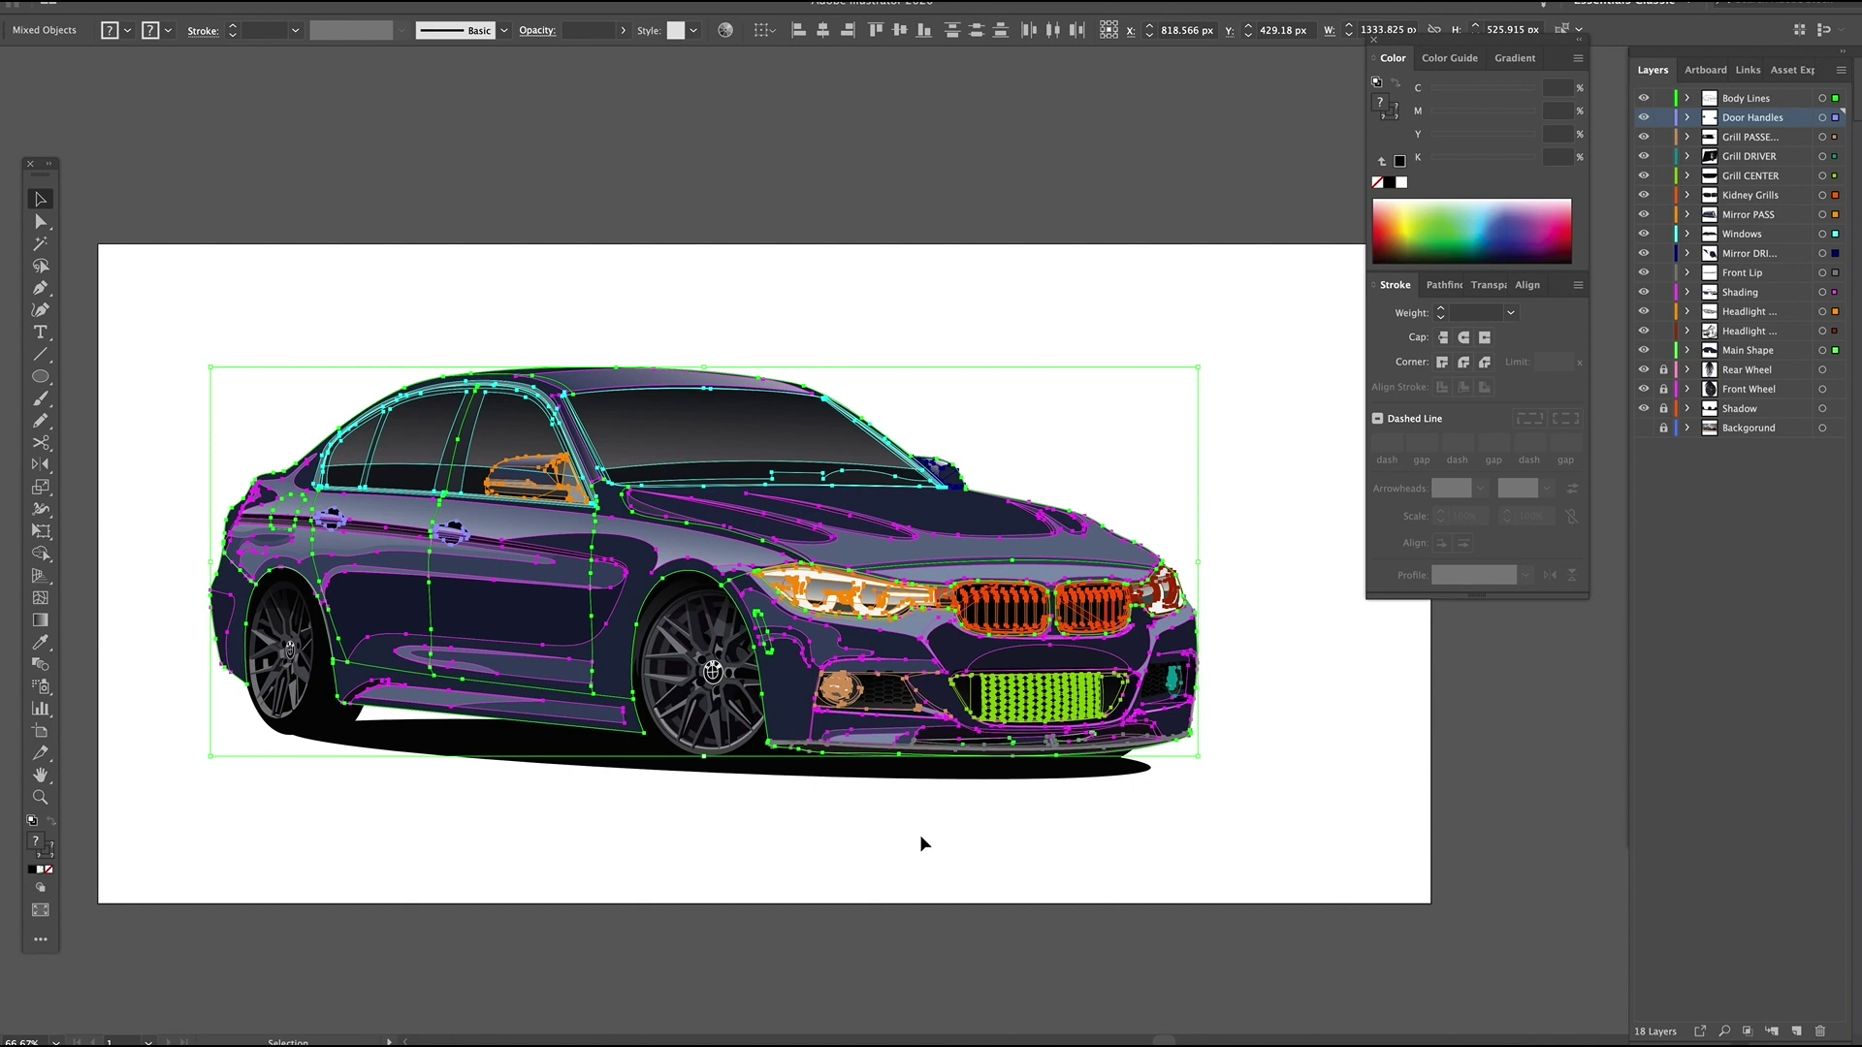
pyautogui.click(921, 842)
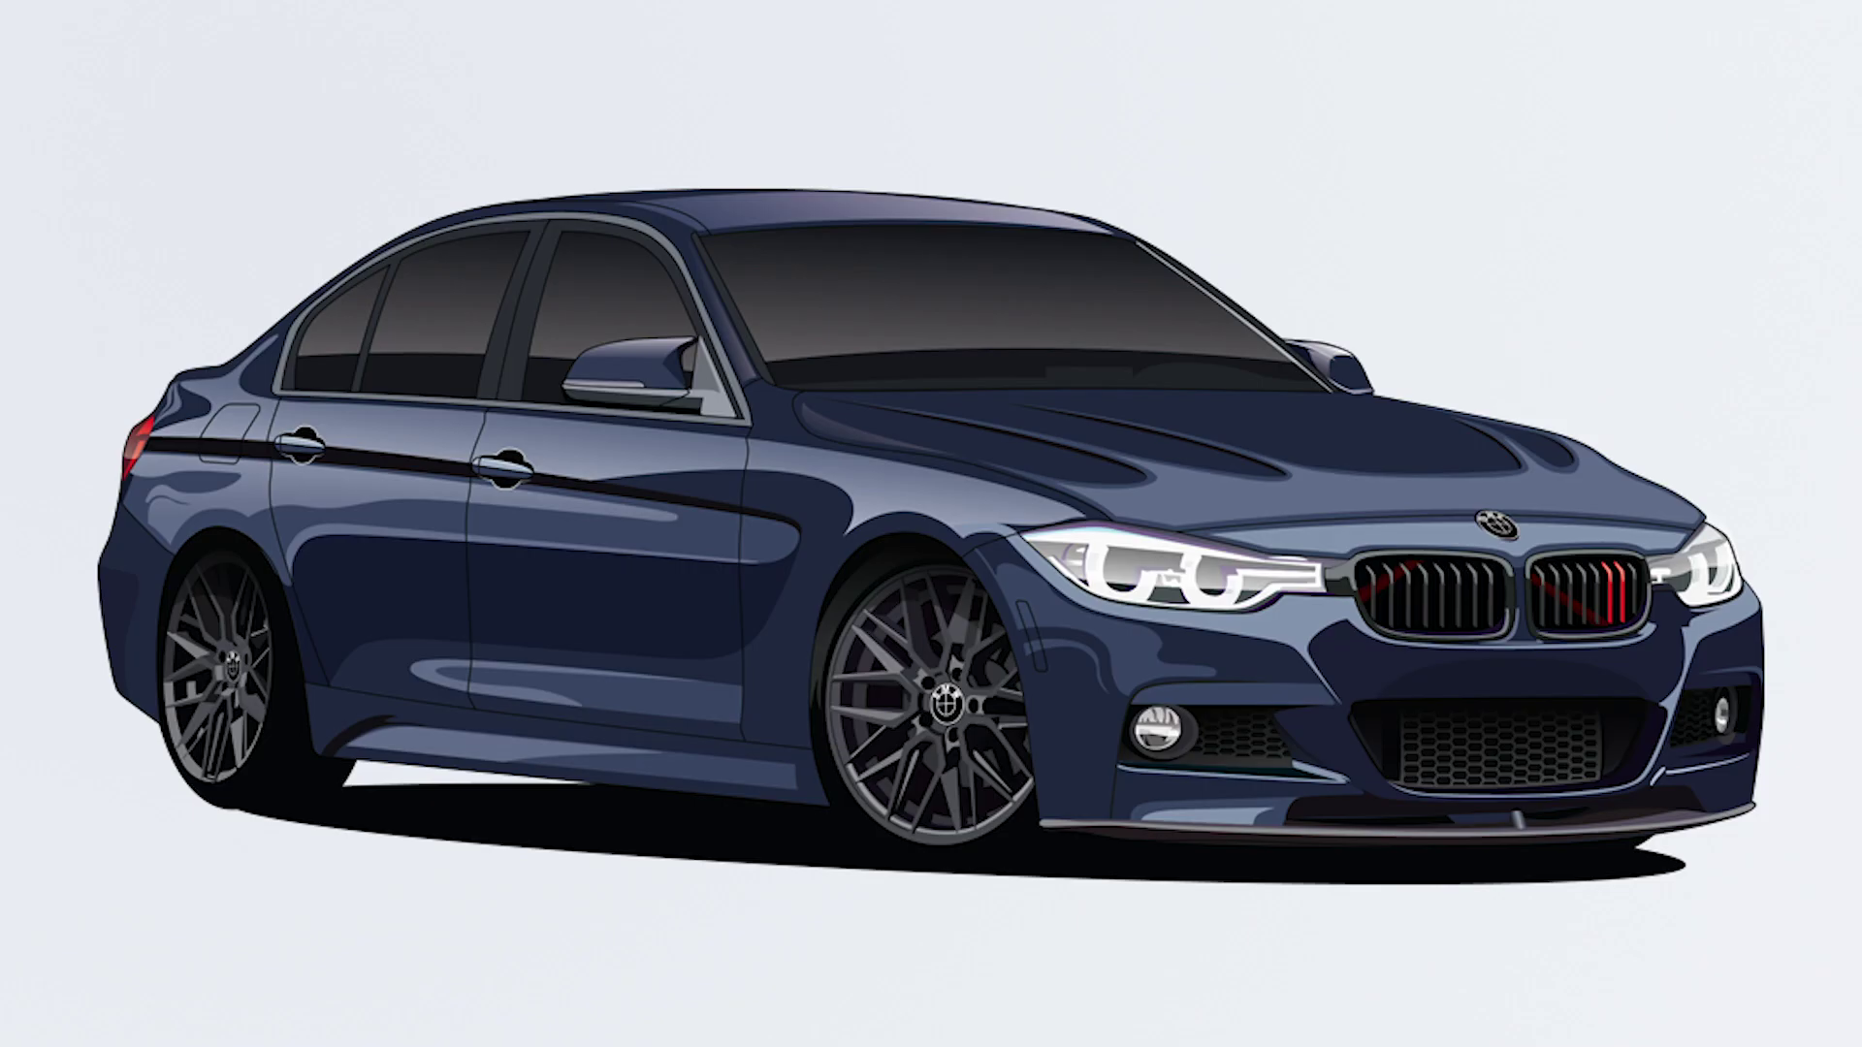